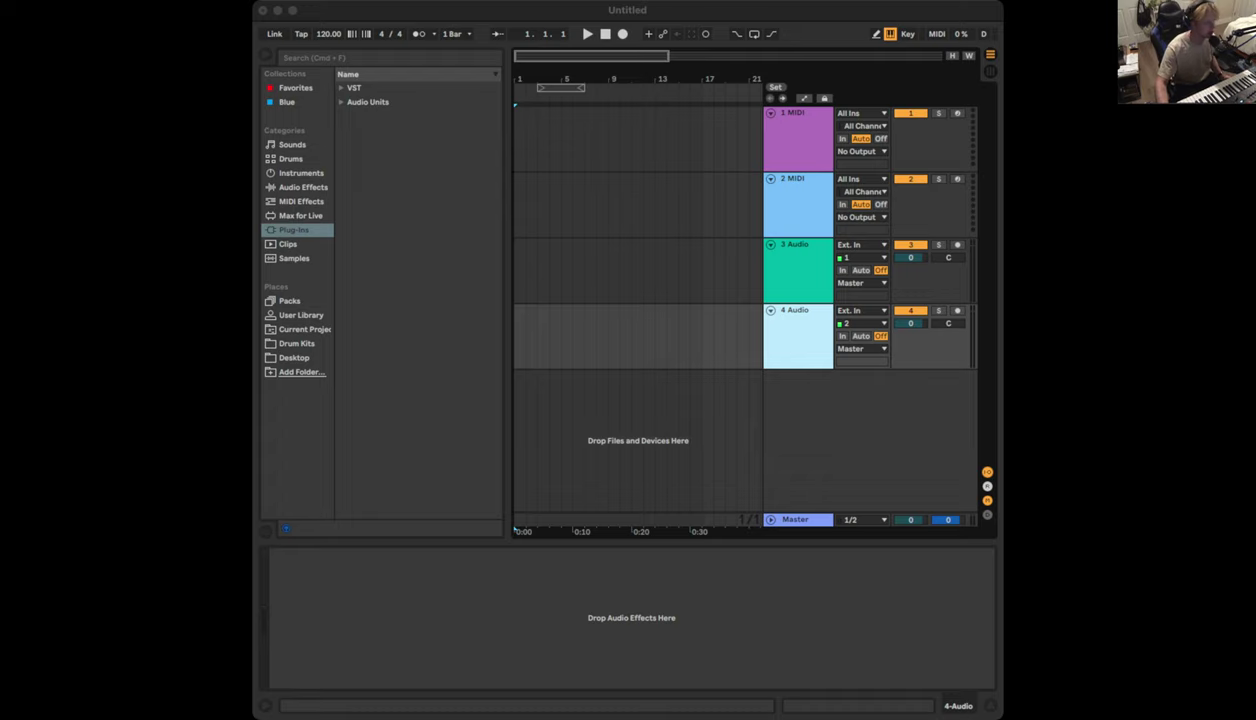
Enlarge the window to fill the screen and load the Omnisphere VST onto the first MIDI track
left_click(966, 459)
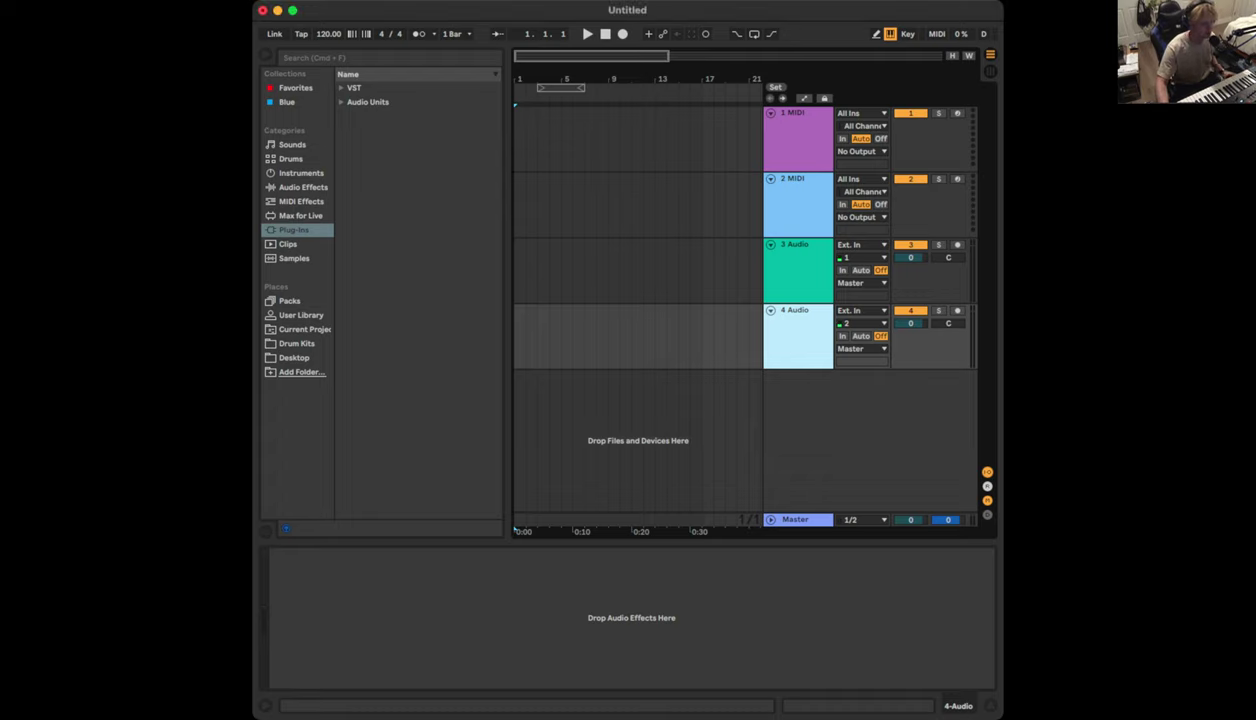
double_click(627, 10)
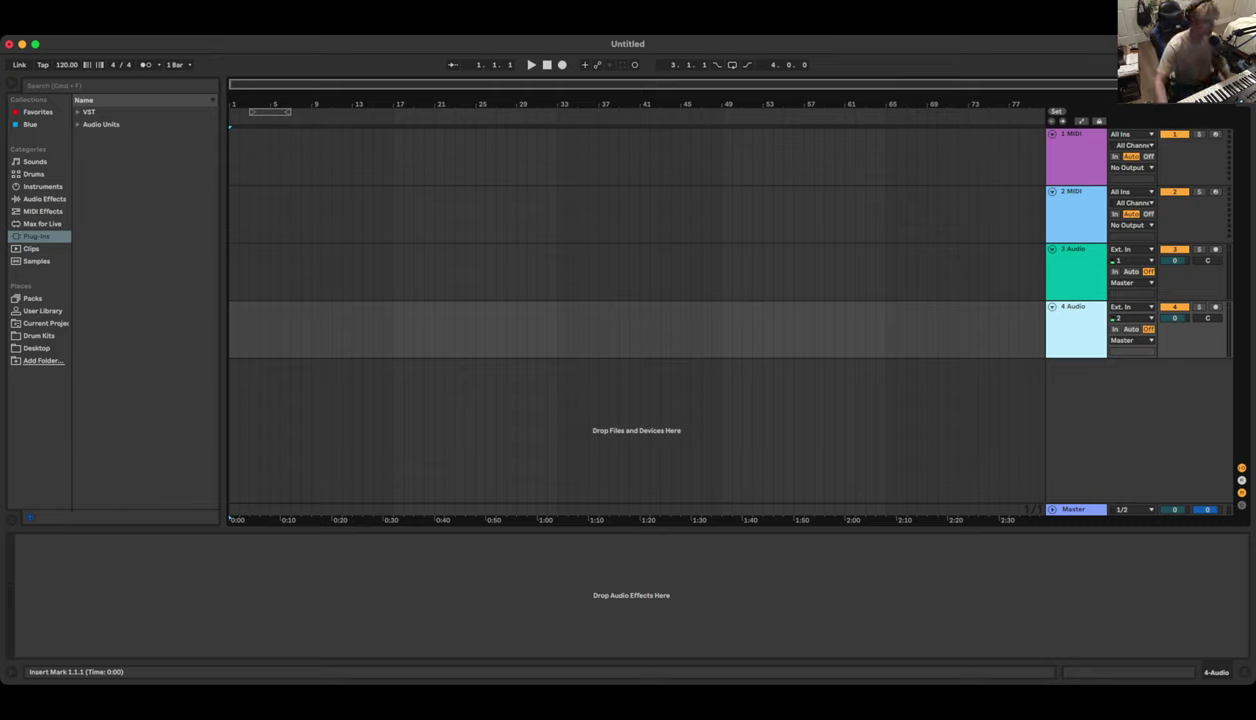
left_click(78, 112)
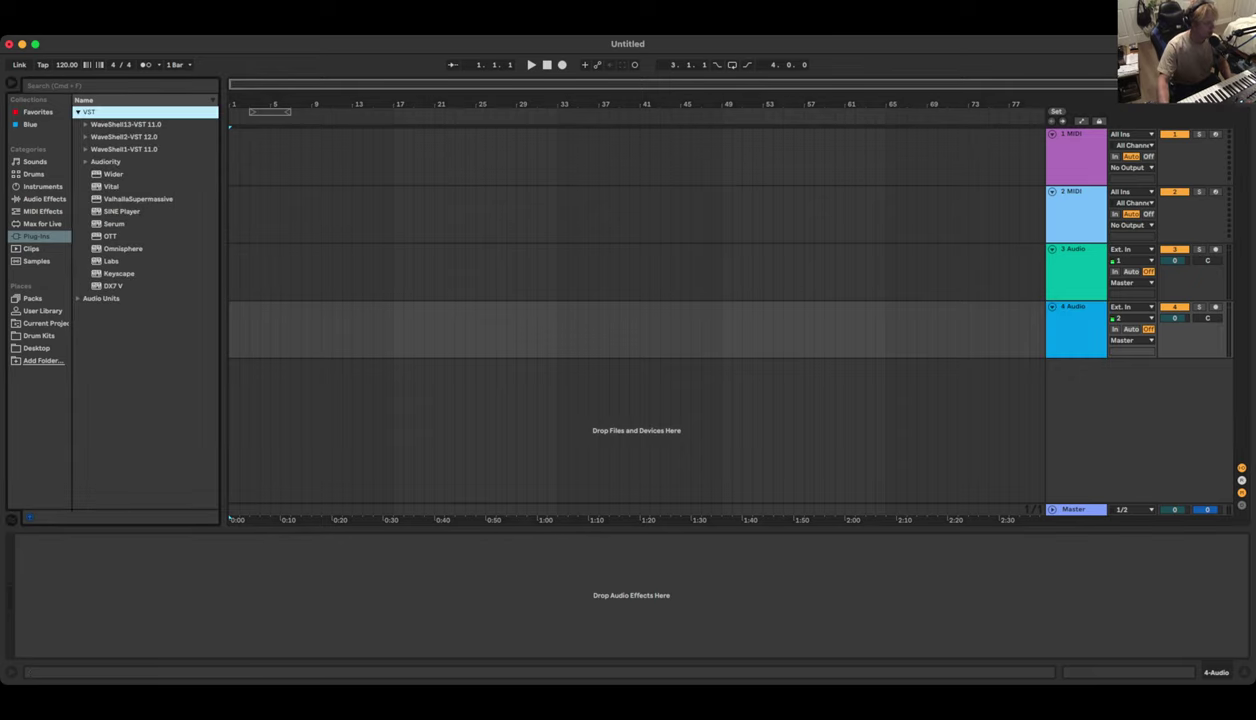
left_click(123, 249)
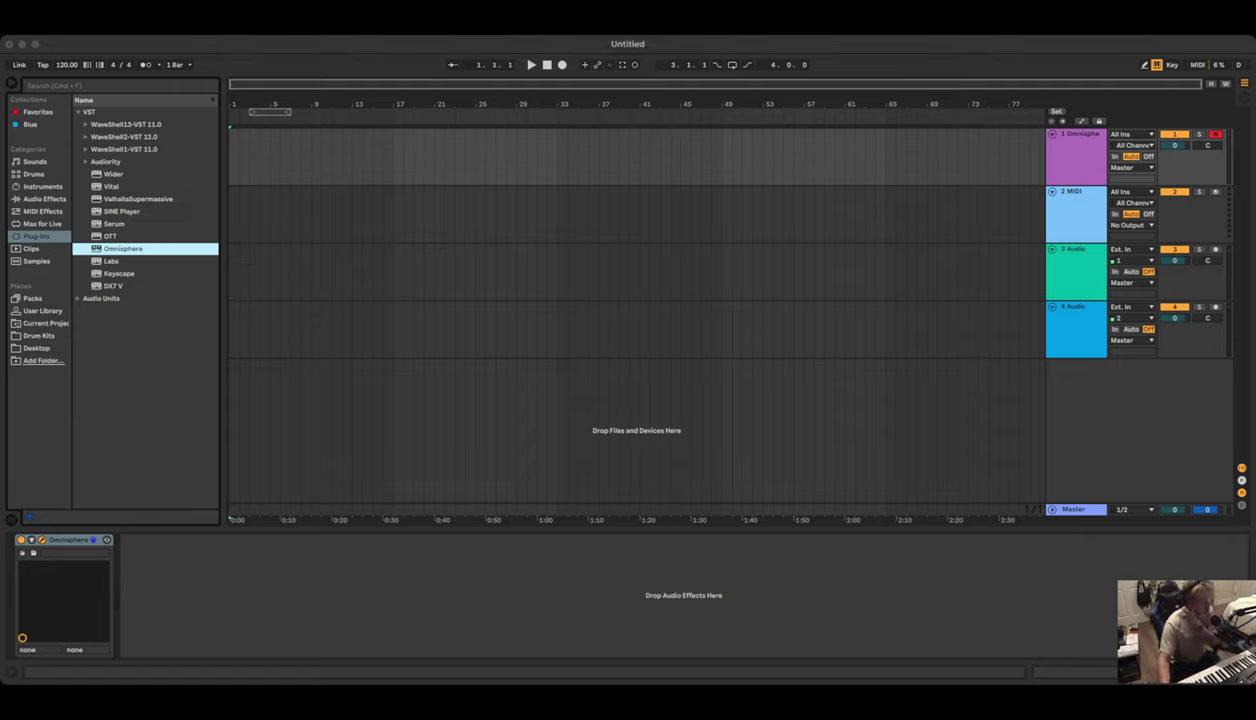
key("super+w")
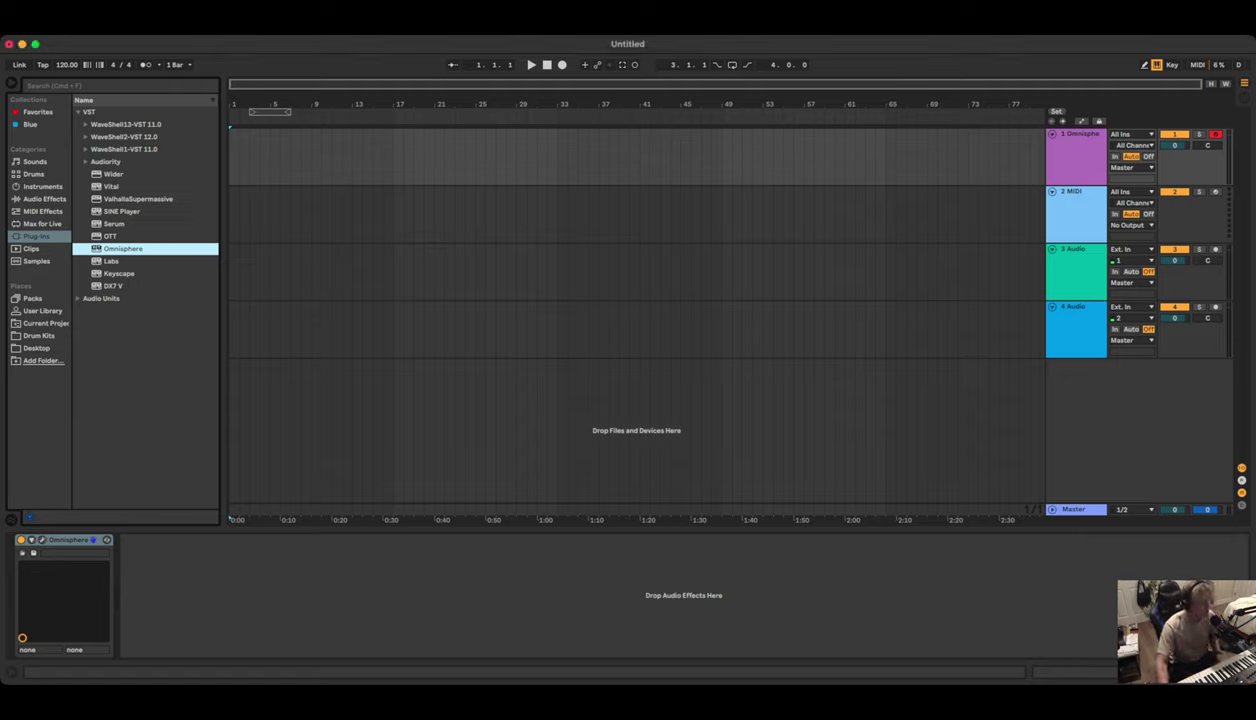
Turn on the metronome and try recording a take of about four bars on the Omnisphere track
left_click(146, 65)
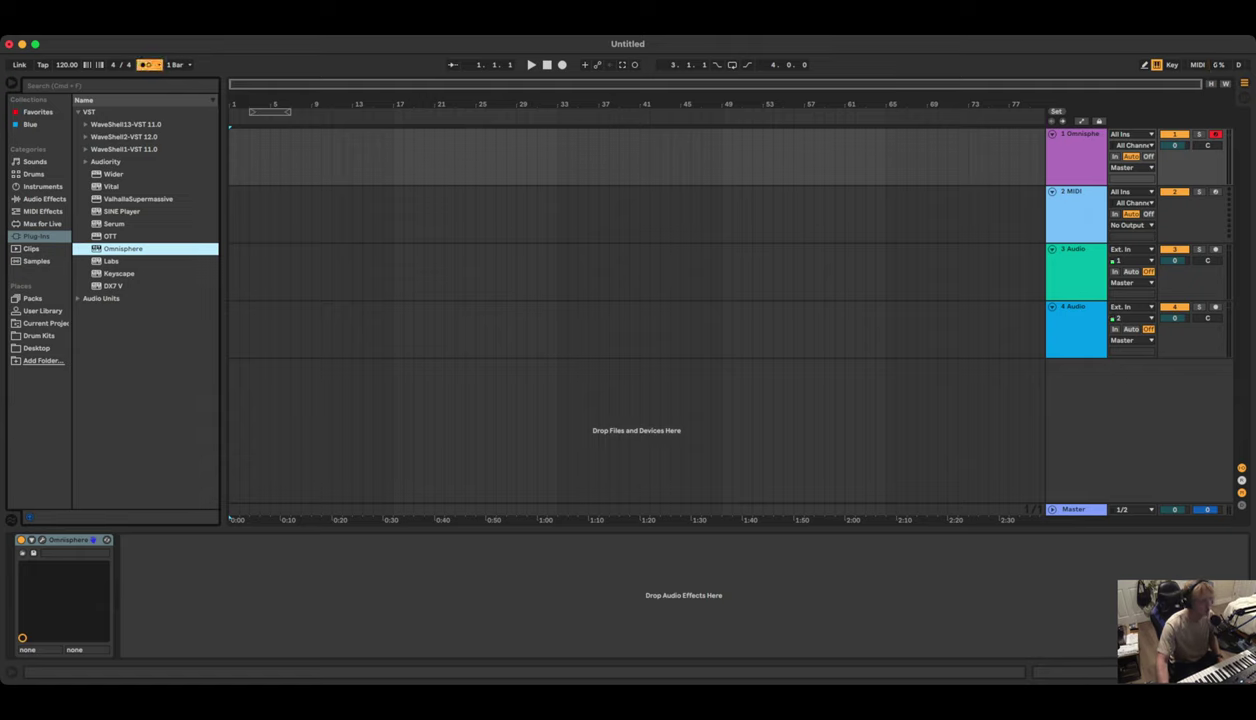
key("F9")
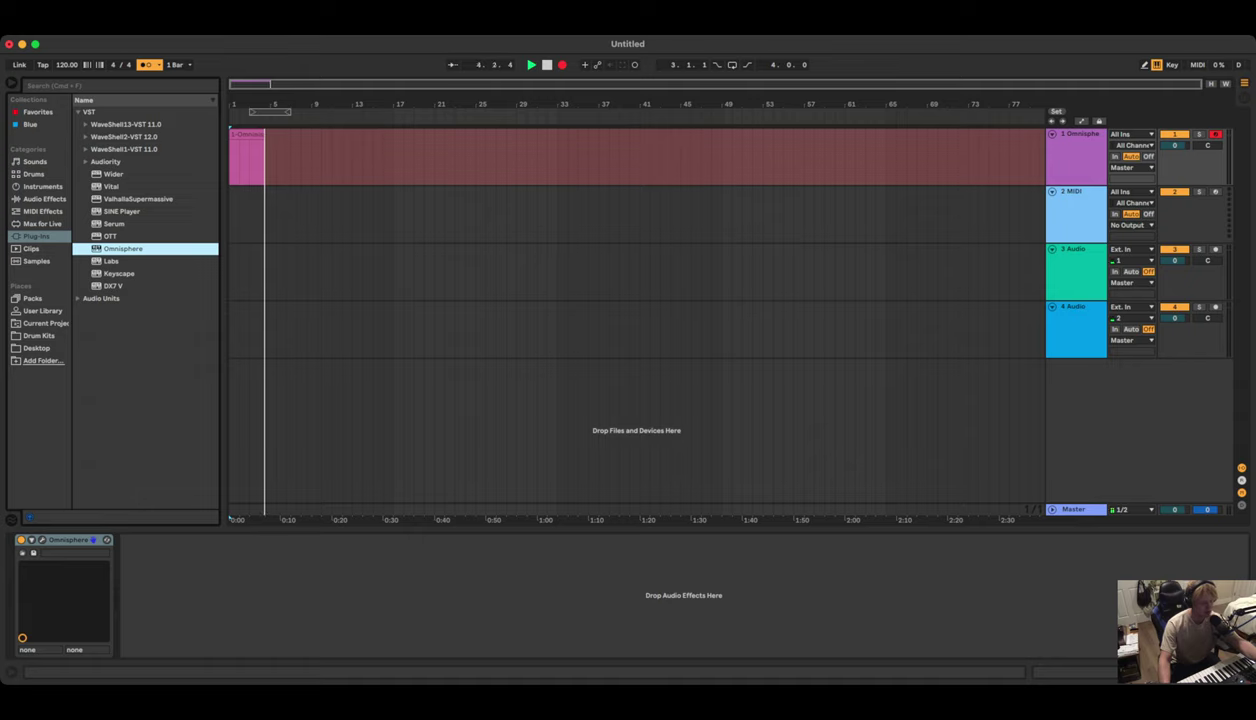
key("space")
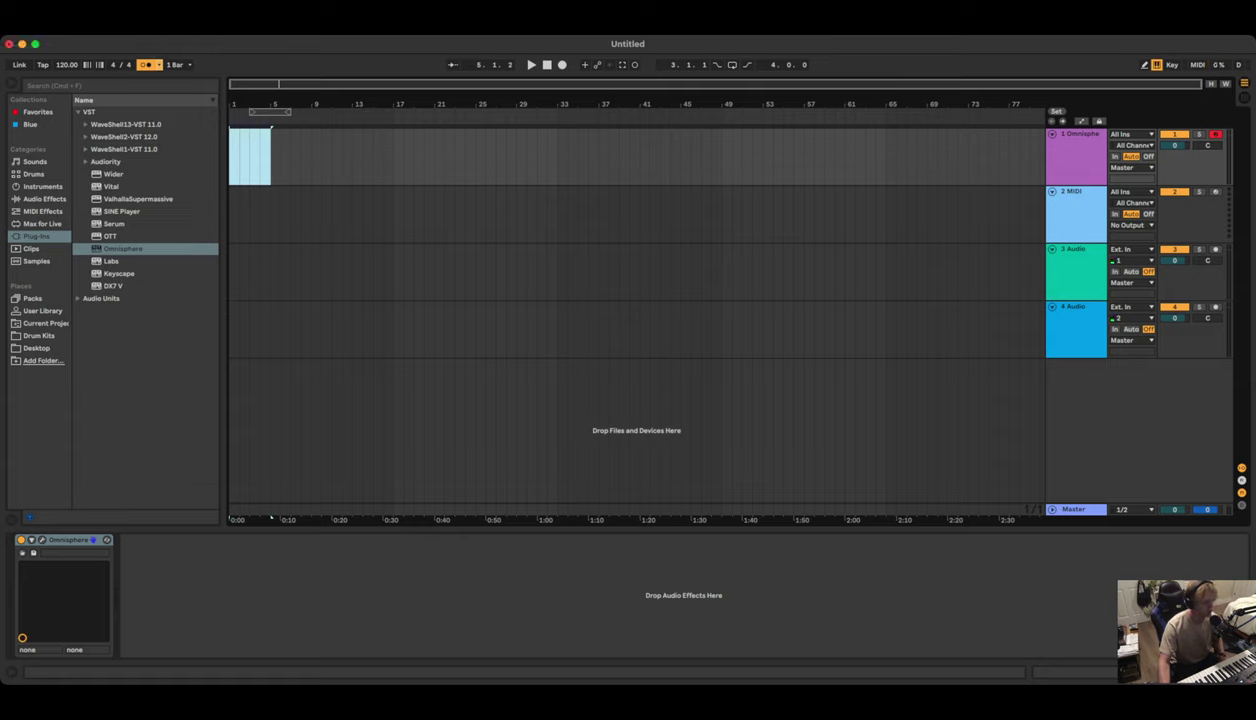
key("space")
key("space")
Record a take of about 14 bars from bar 1 on the Omnisphere track and delete it
left_click(230, 157)
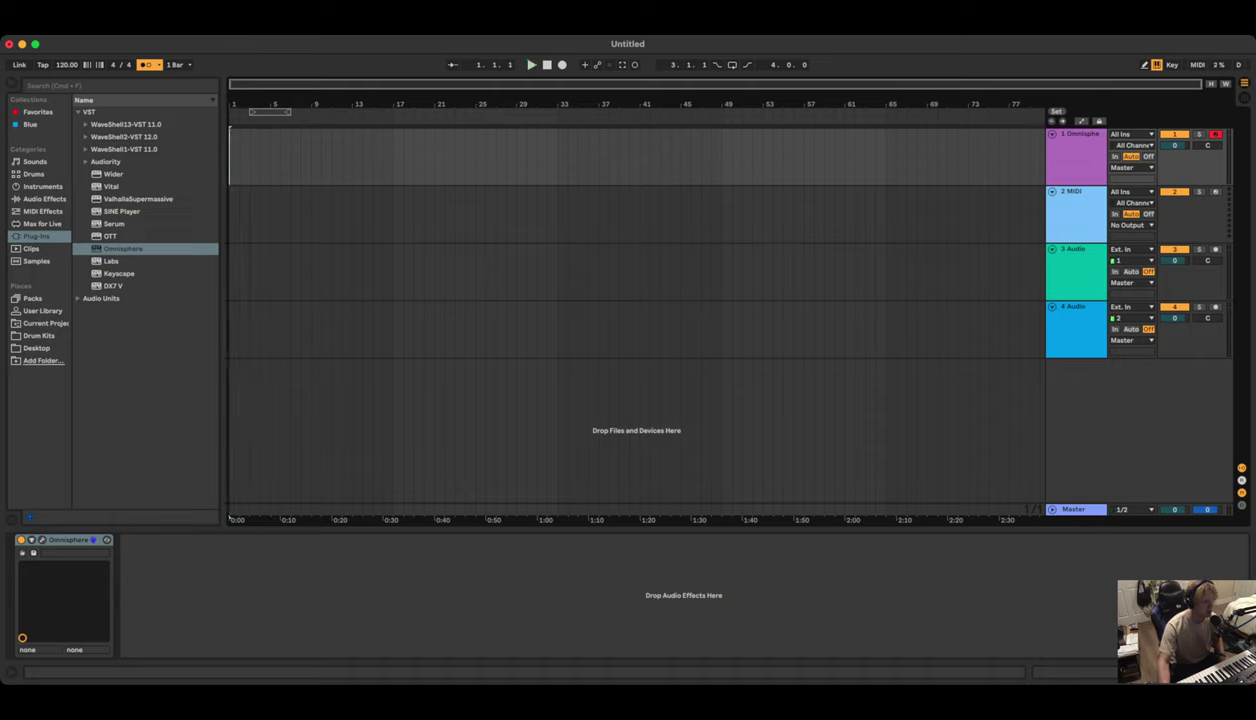
key("space")
key("space")
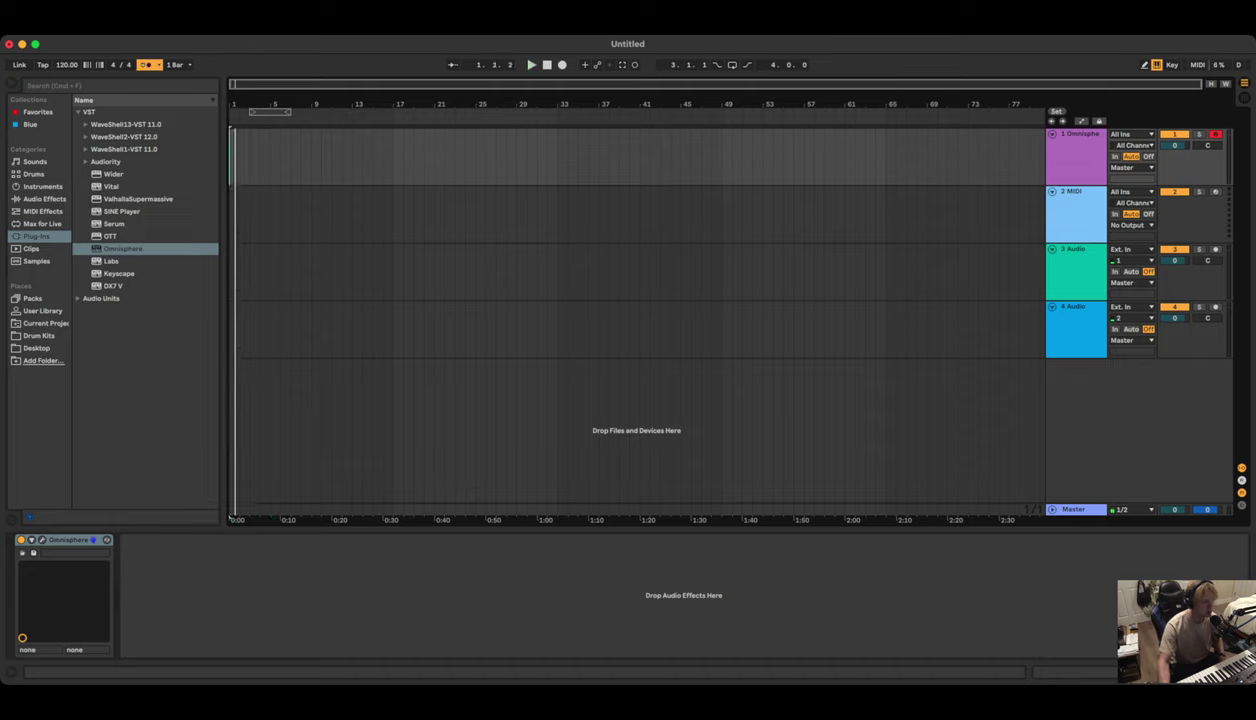
key("F9")
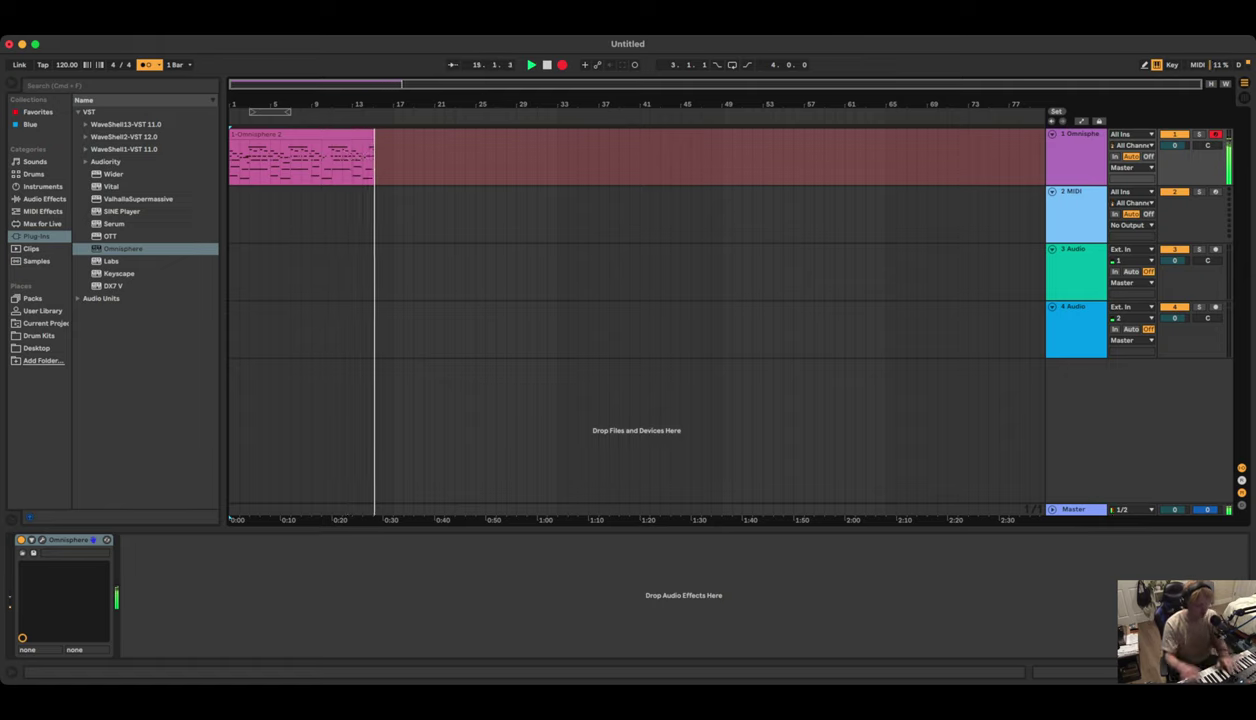
key("space")
left_click(302, 134)
key("Delete")
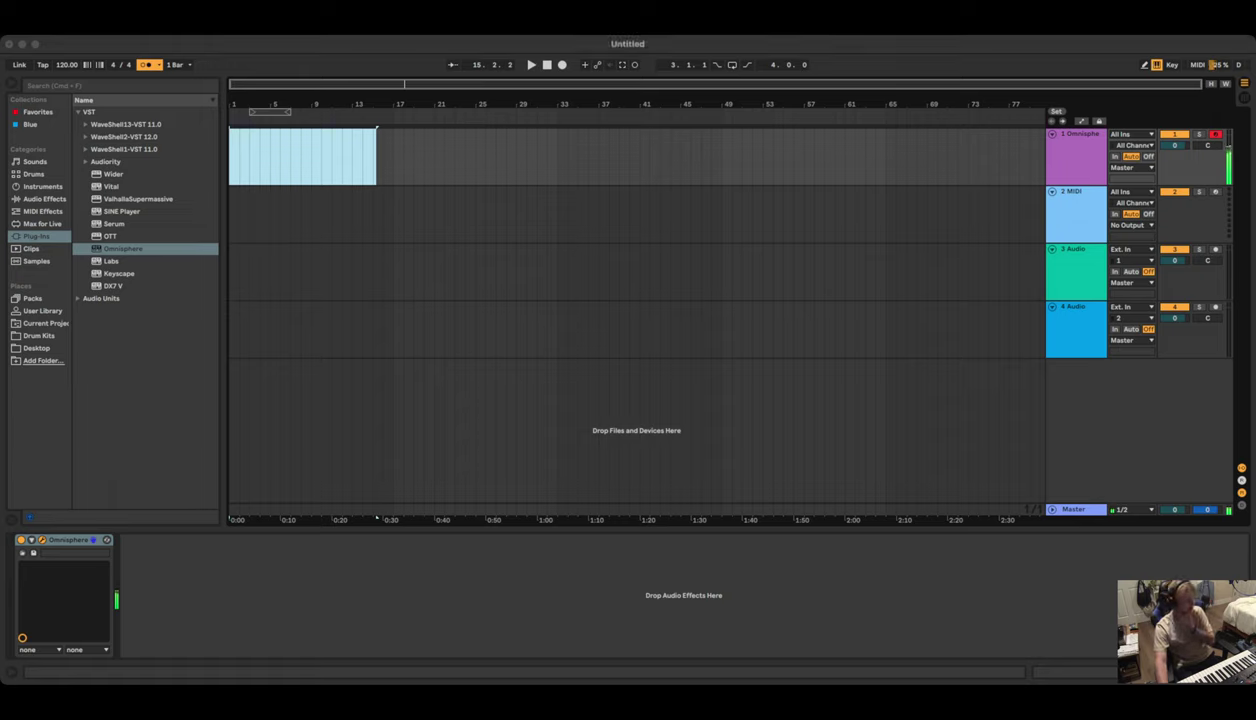
Tap in a tempo of 121.40 BPM and record a take about nine bars long on the Omnisphere track
left_click(42, 65)
left_click(42, 65)
left_click(42, 65)
left_click(42, 65)
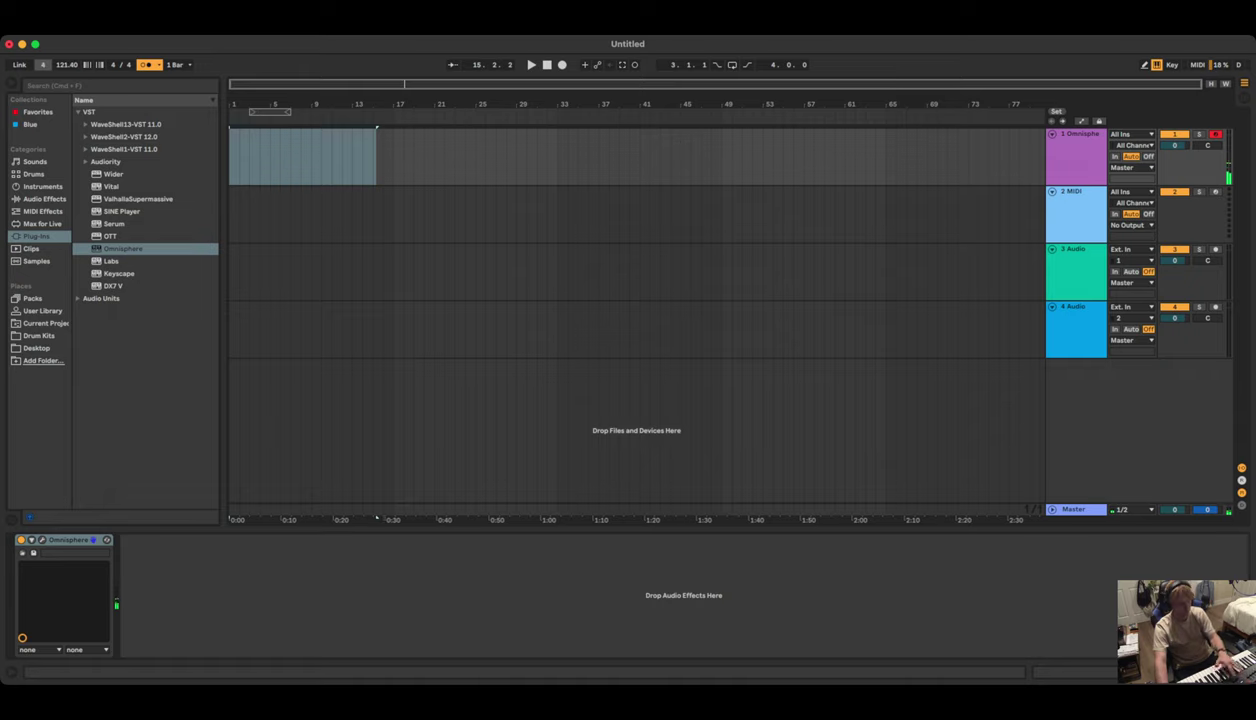
key("F9")
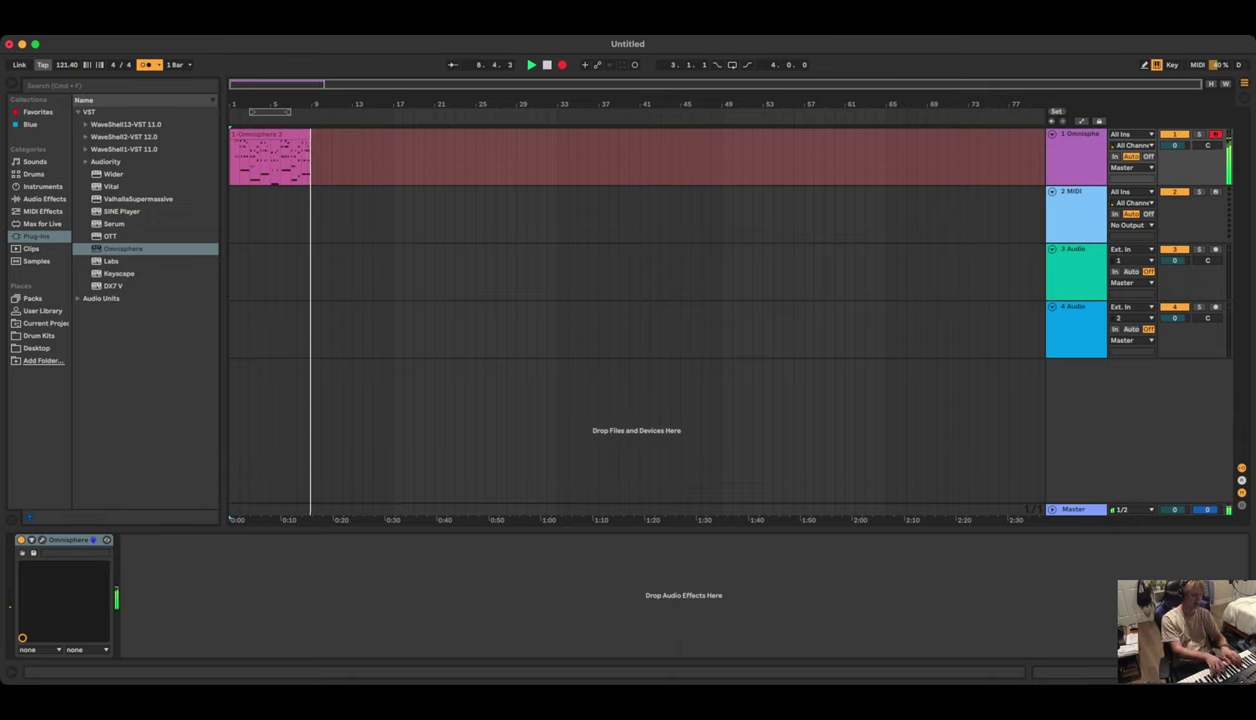
key("space")
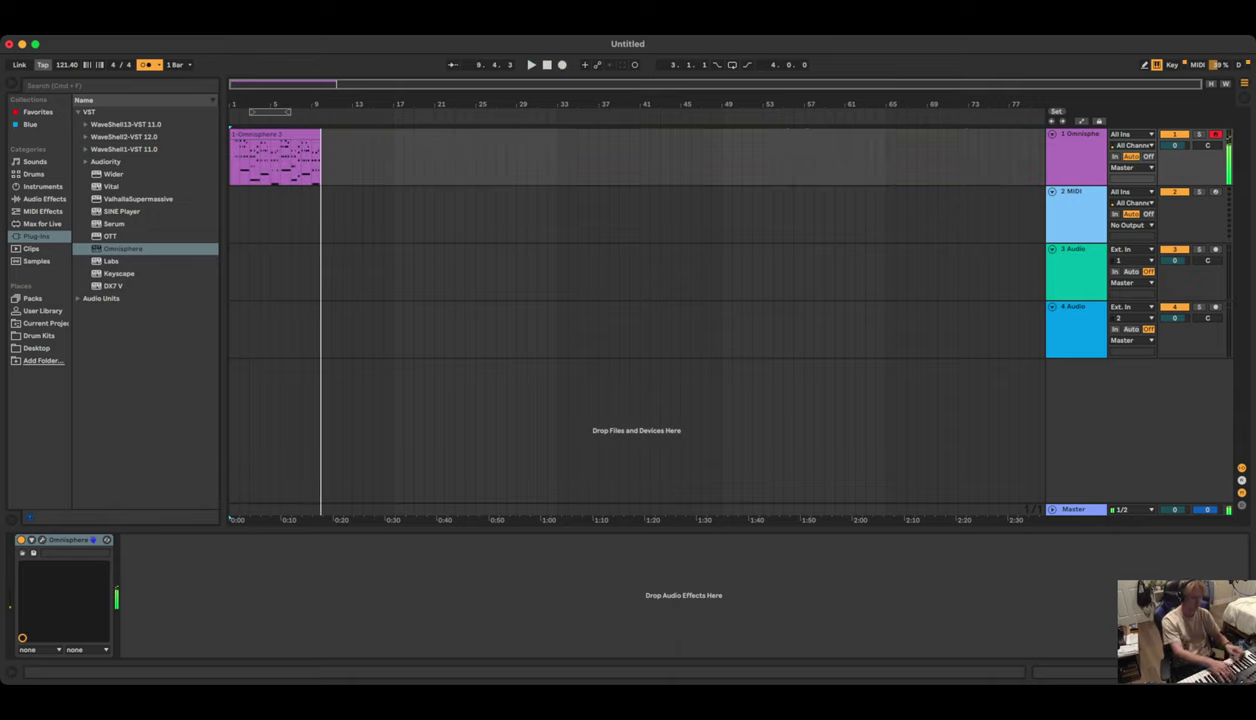
Trim the first bar off the recorded Omnisphere clip and move the clip back to start at bar 1
left_click(240, 135)
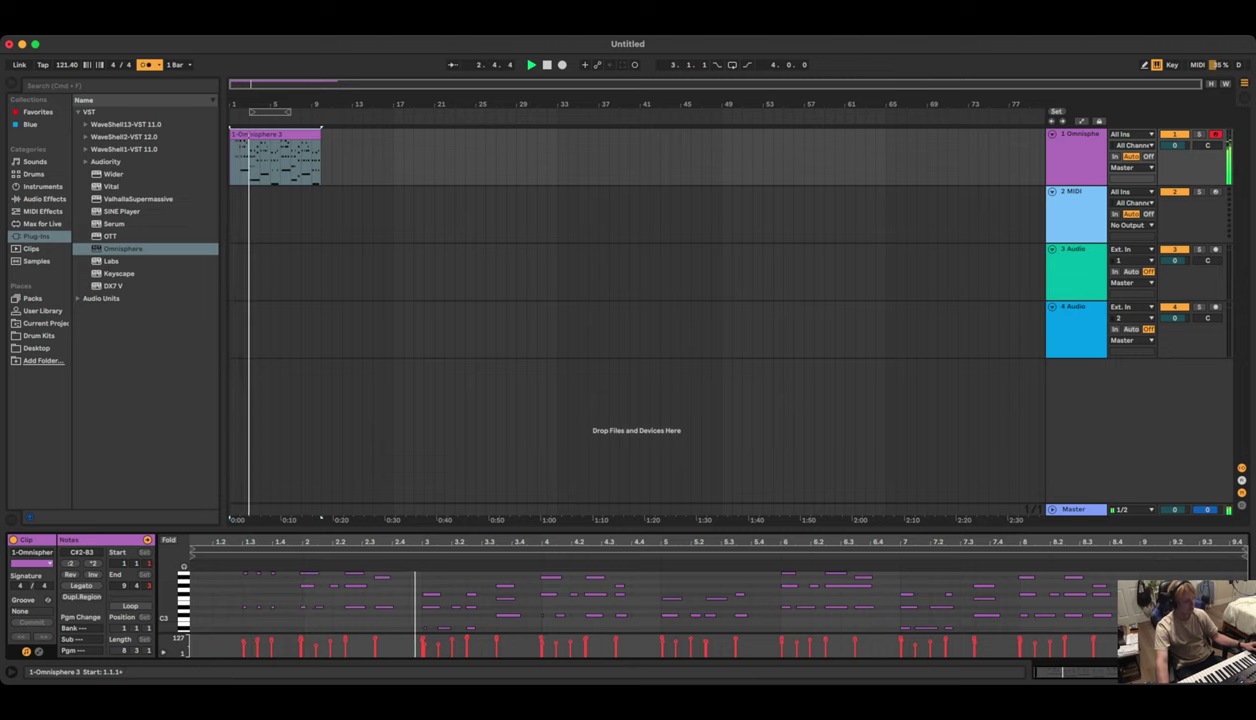
left_click(289, 134)
left_click_drag(231, 134, 240, 134)
left_click(235, 150)
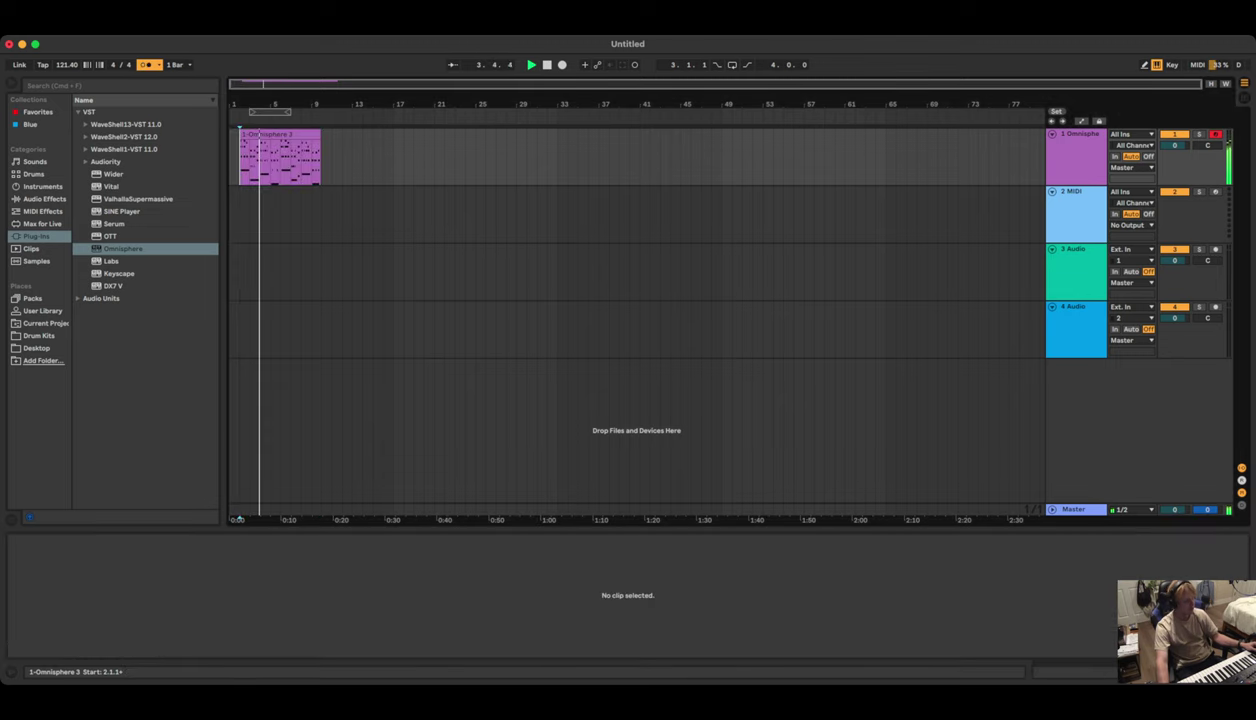
left_click(245, 134)
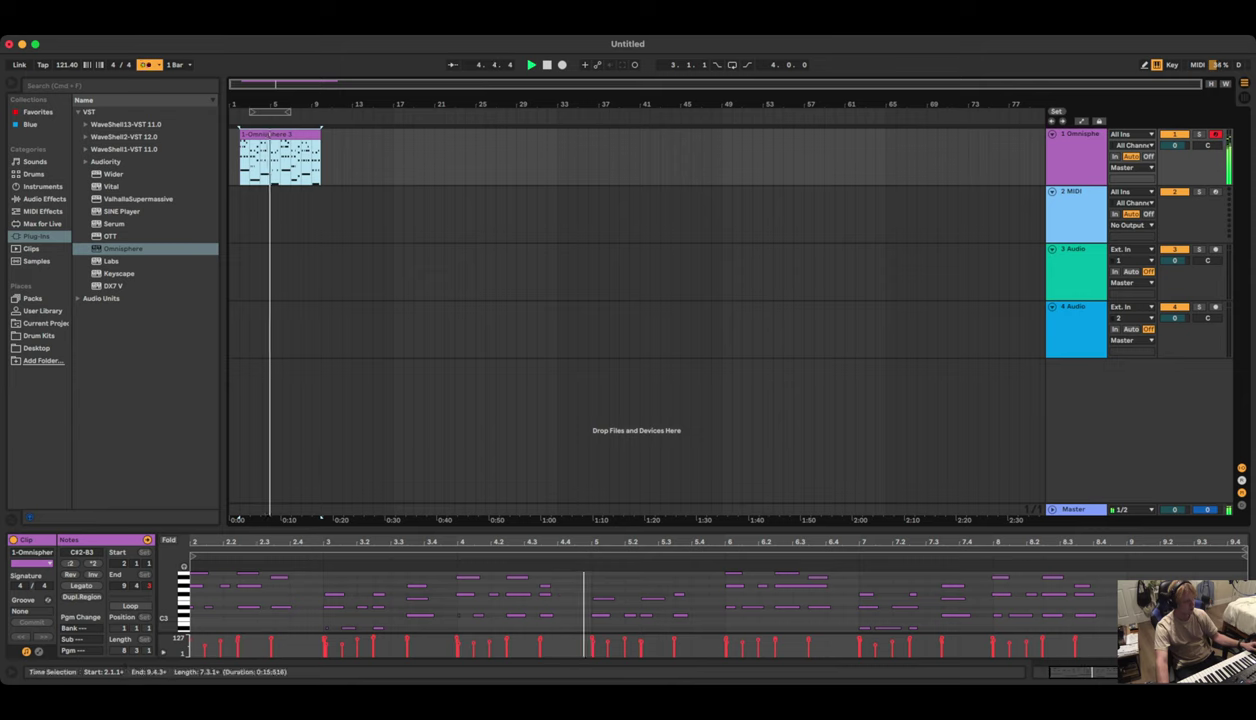
left_click_drag(255, 134, 245, 134)
left_click(231, 160)
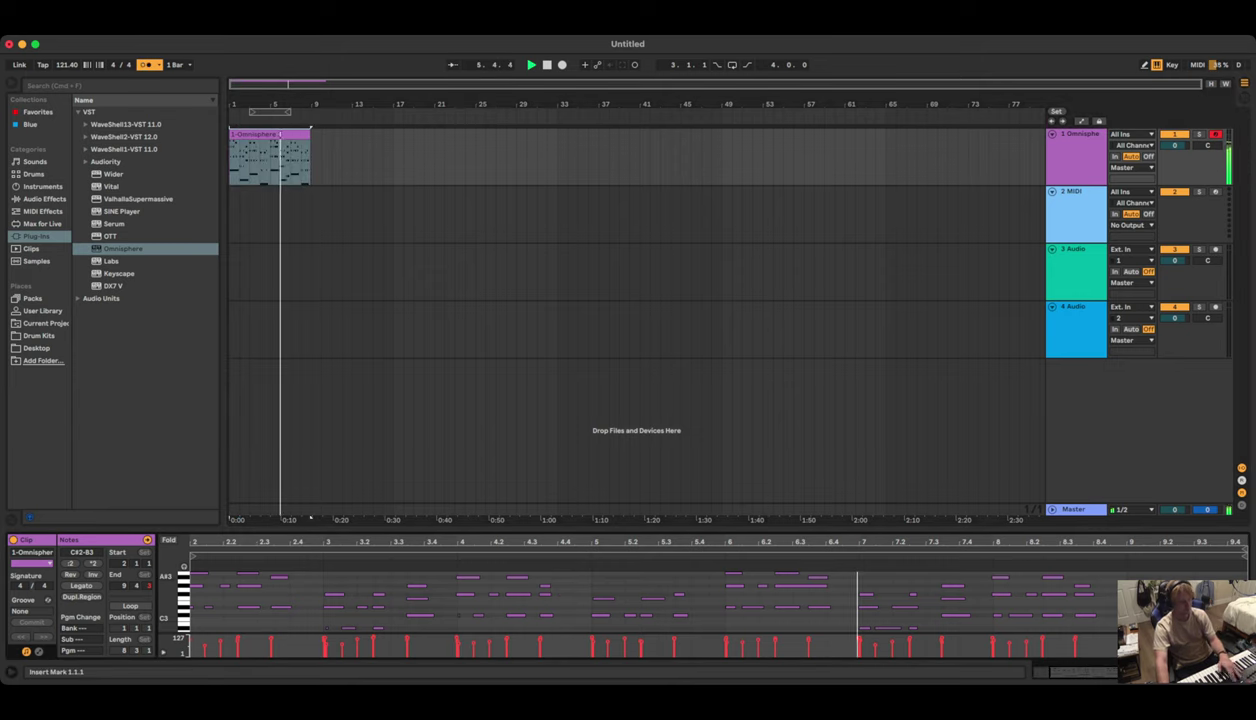
Loop playback over eight bars from bar 1 and set the Omnisphere track's volume to -3.0 dB
key("space")
key("super+a")
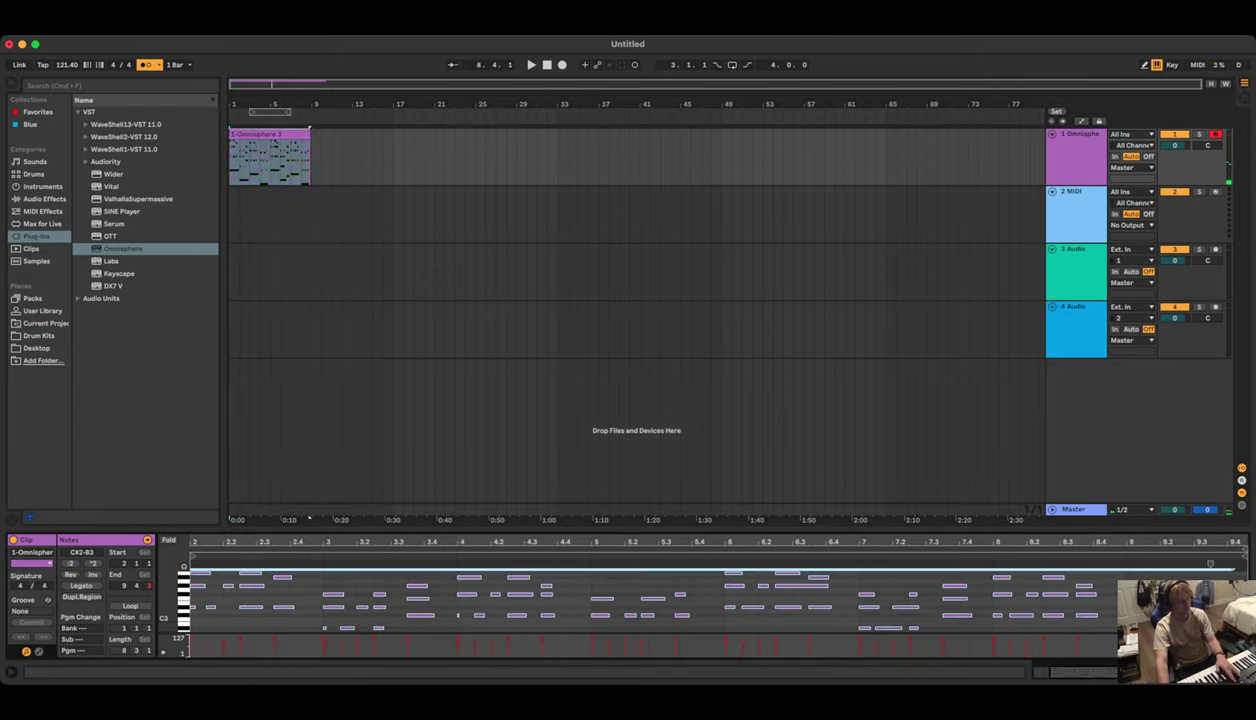
key("space")
left_click_drag(270, 112, 310, 112)
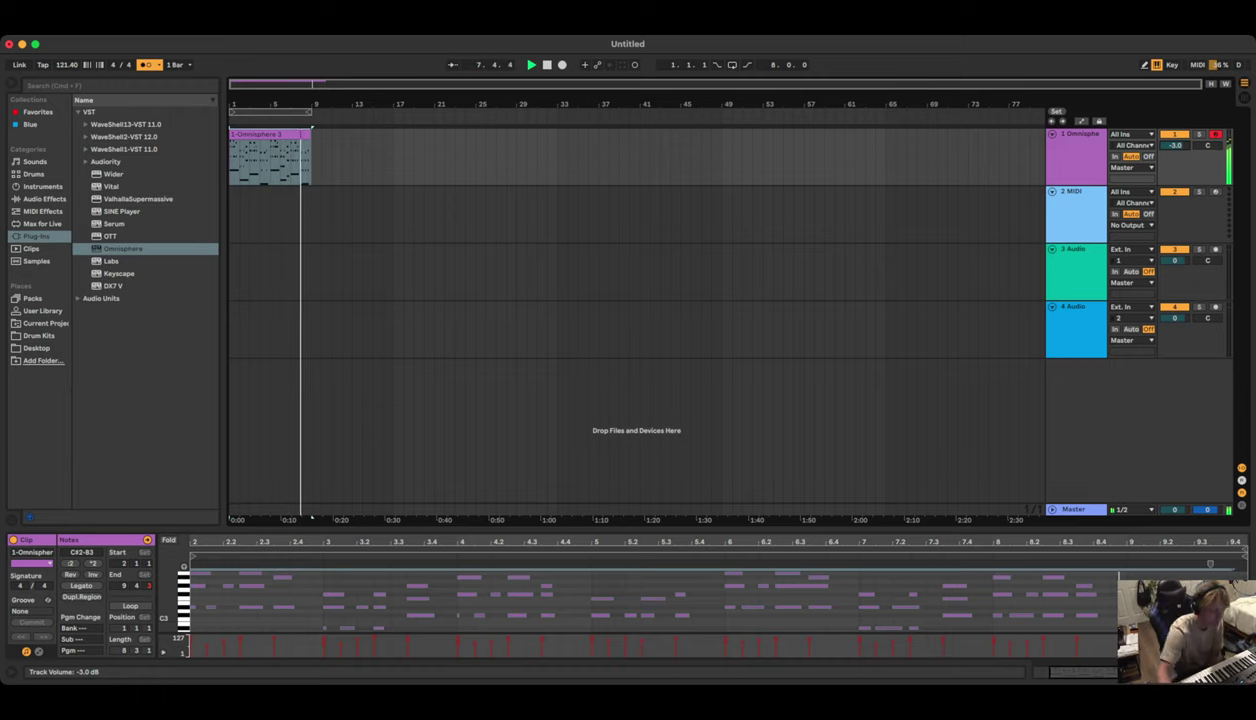
key("super+l")
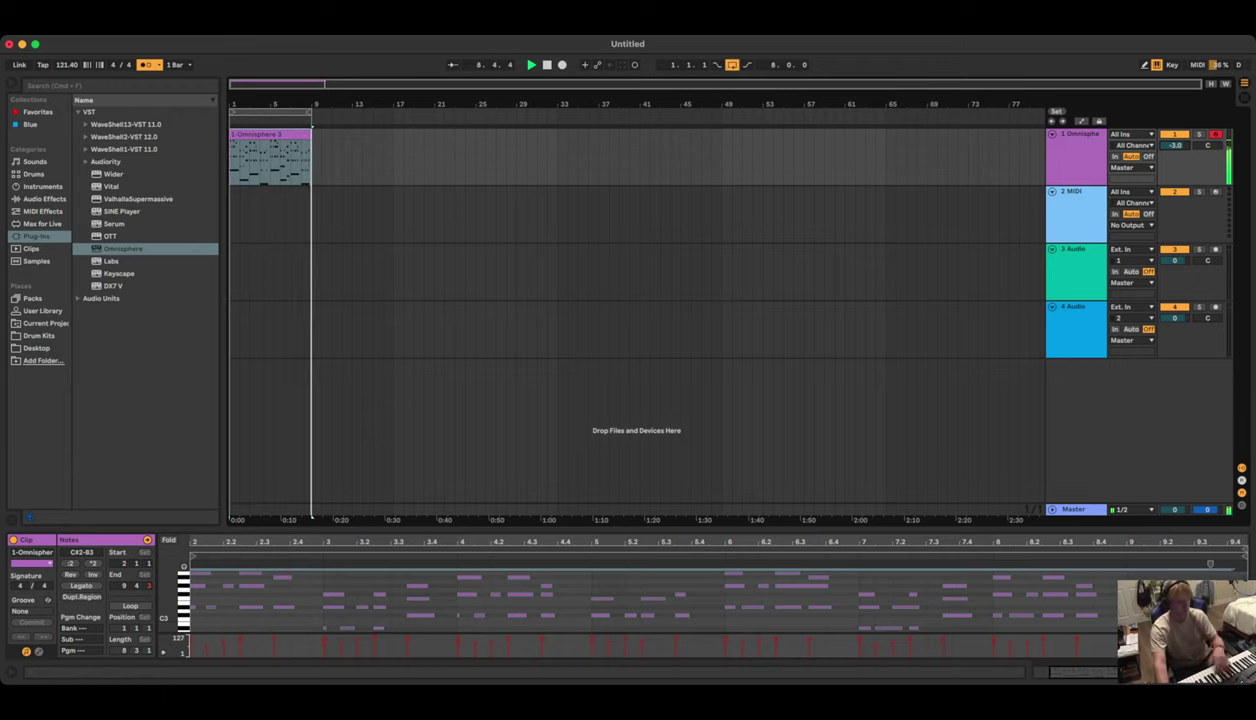
Add a second Omnisphere instance on a new MIDI track below the existing tracks
left_click_drag(123, 249, 410, 425)
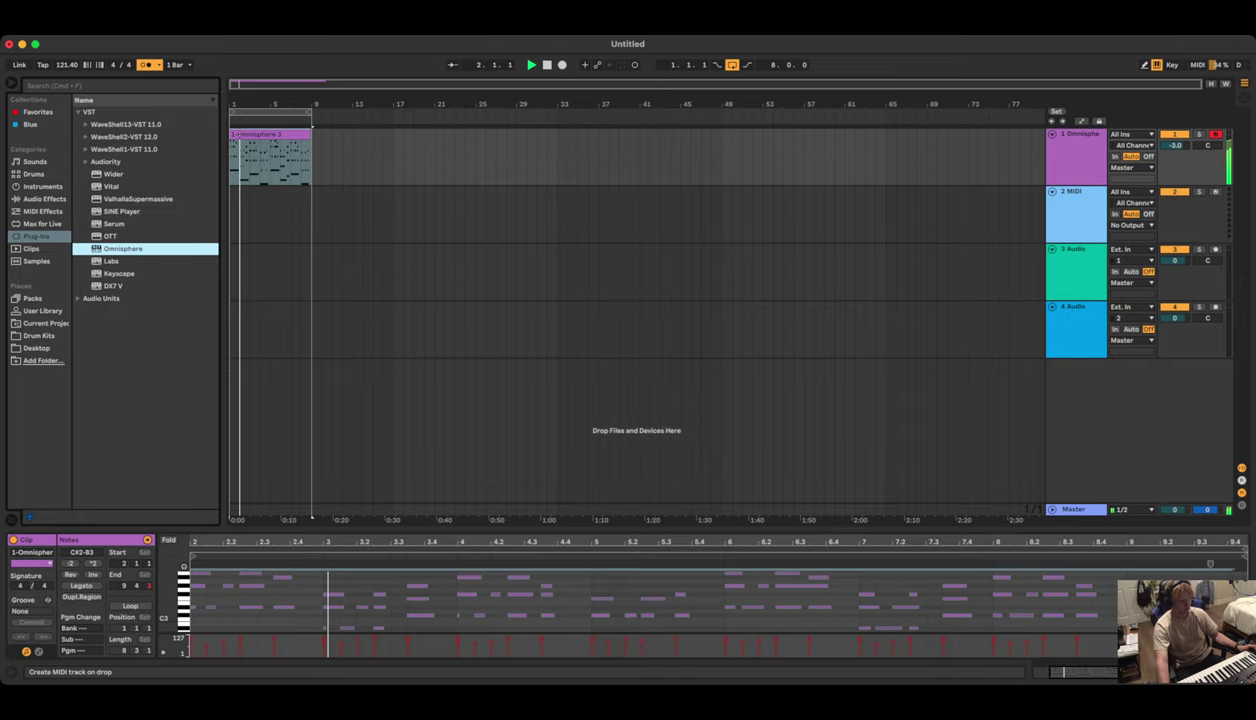
left_click_drag(410, 425, 412, 428)
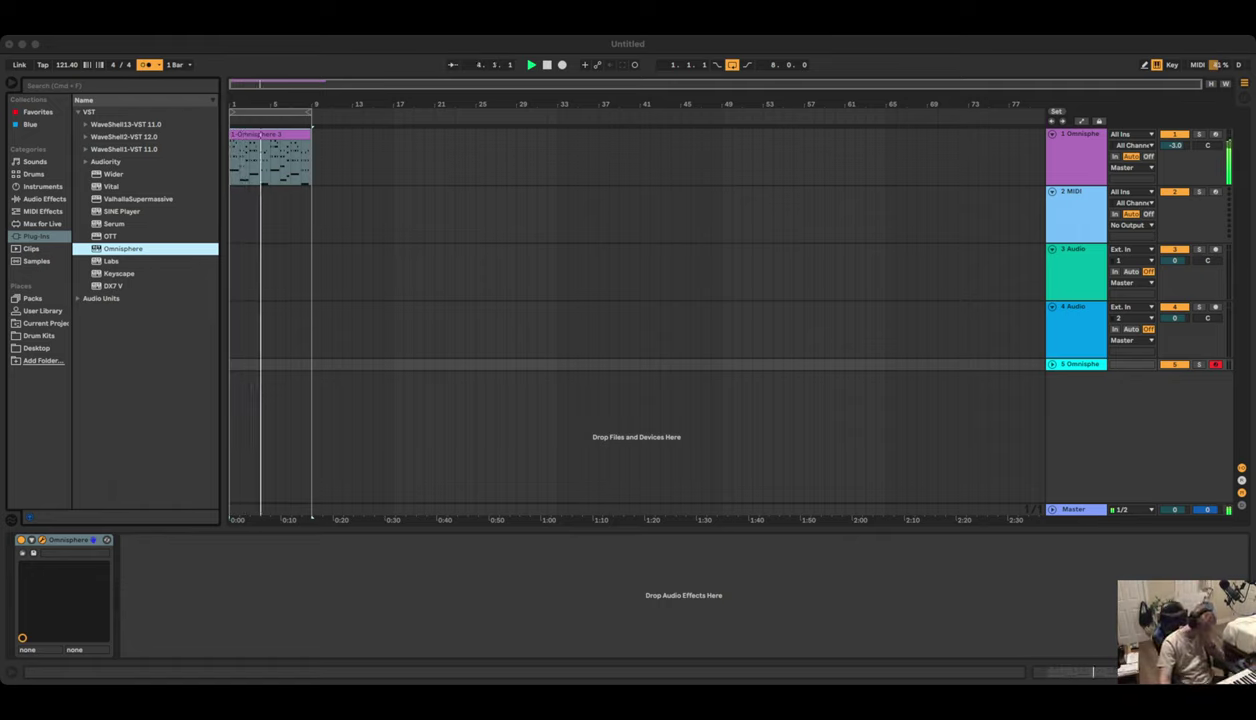
key("super+Tab")
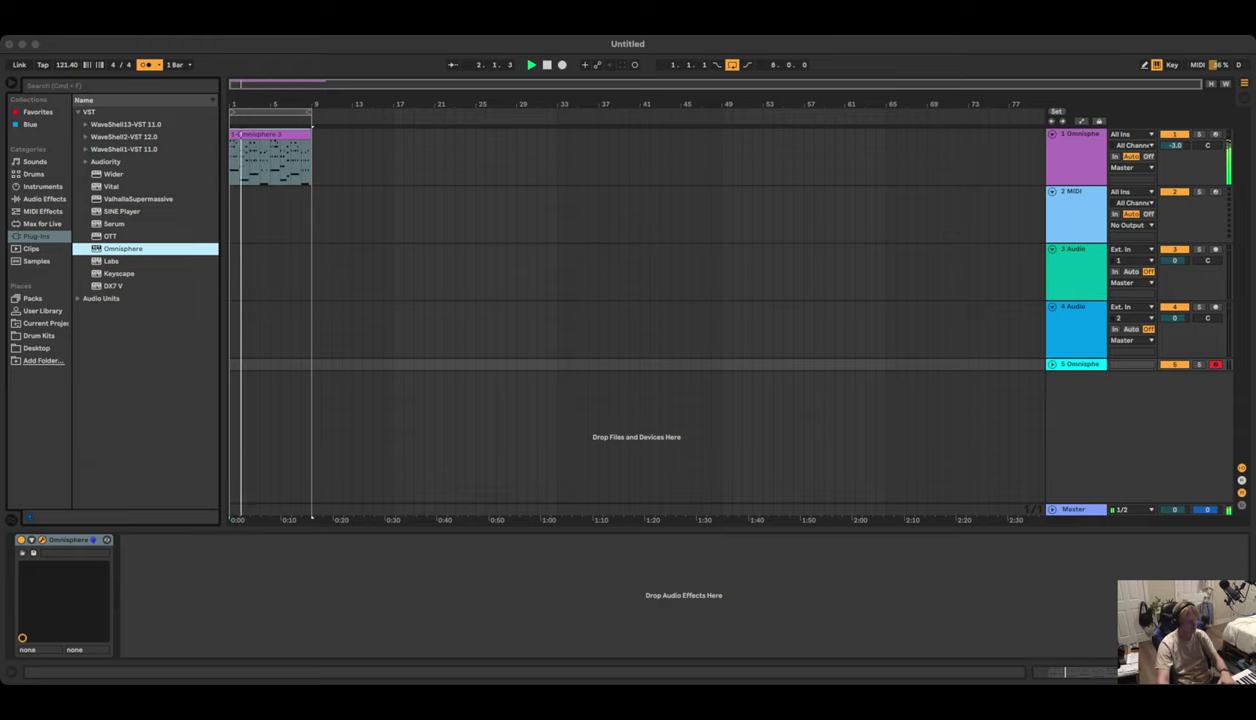
Stop playback and delete everything on the first two tracks from bar 1 to bar 19, including the recorded clip
key("space")
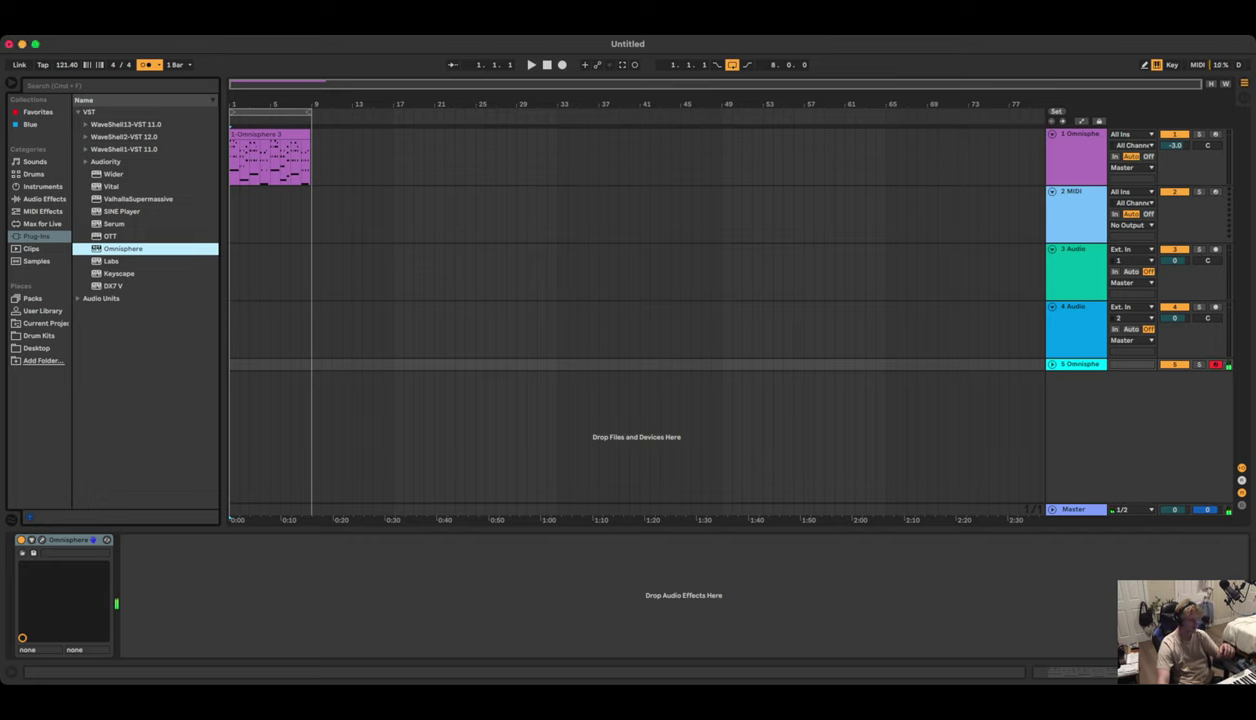
left_click_drag(413, 272, 248, 158)
left_click(384, 215)
left_click_drag(413, 215, 231, 160)
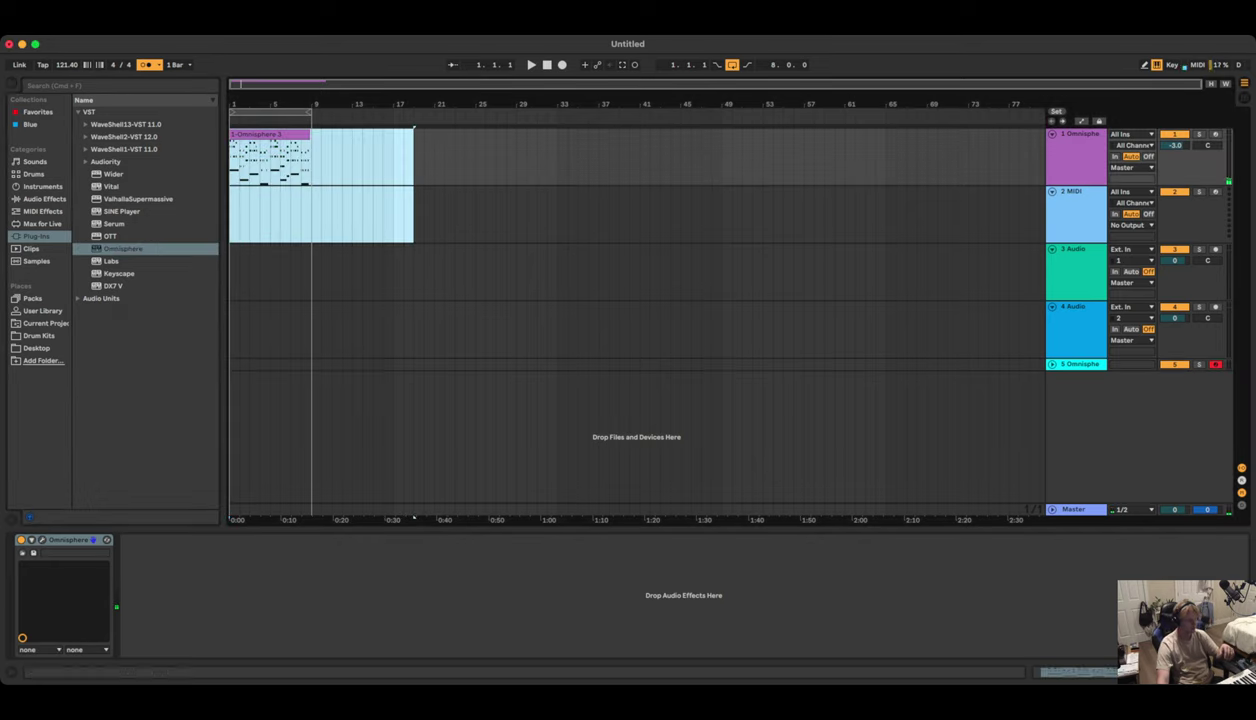
key("Delete")
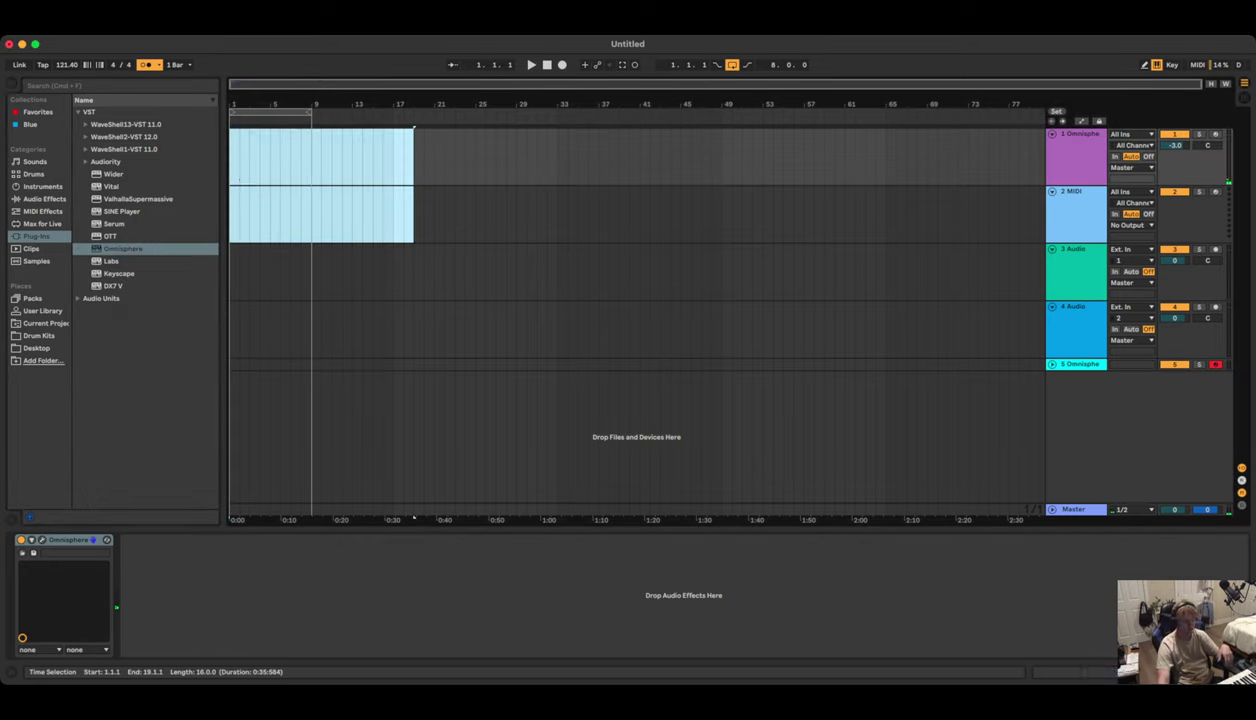
Move the new Omnisphere track directly below the first Omnisphere track and lower its volume
left_click_drag(1080, 364, 1080, 190)
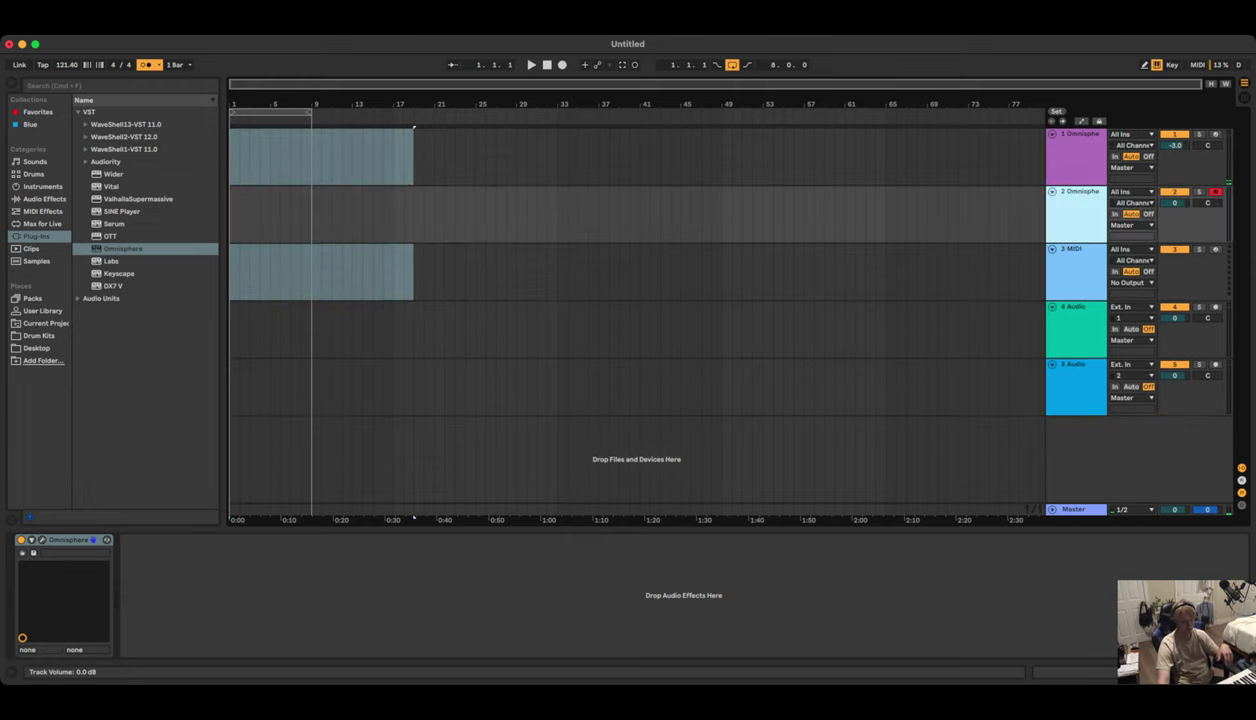
left_click_drag(1175, 203, 1175, 209)
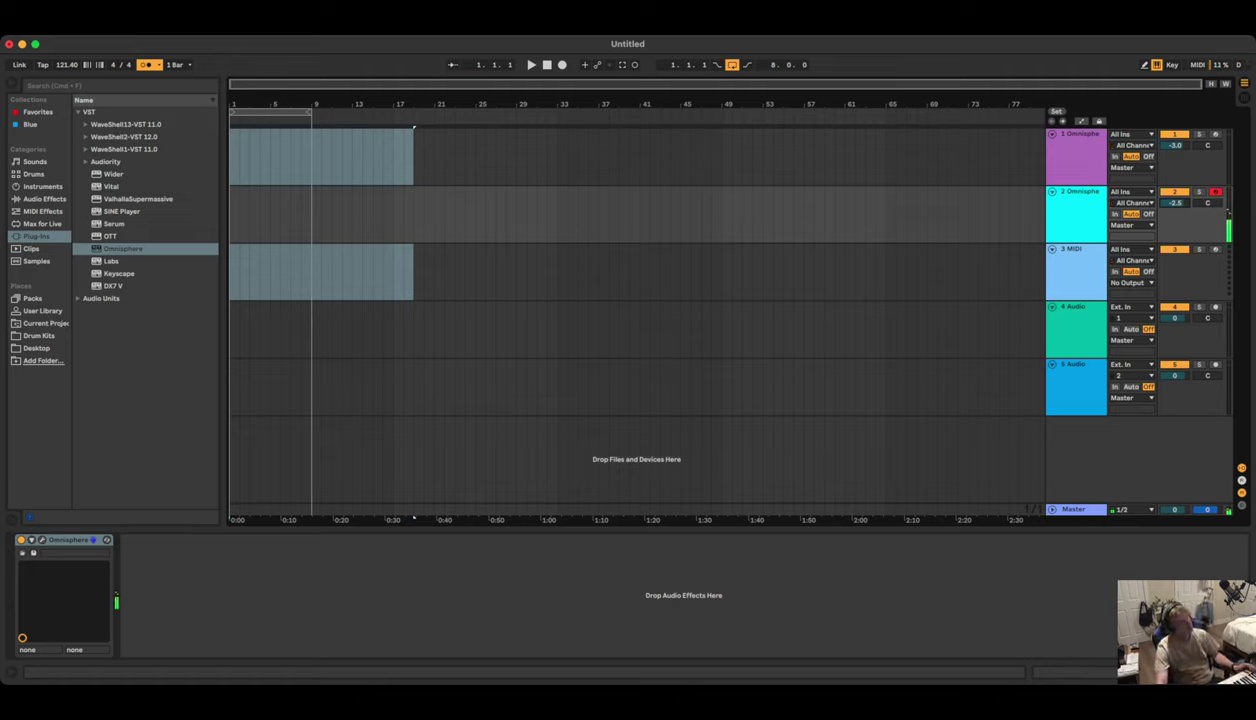
Tap in a tempo of 81.23 BPM
left_click(42, 65)
left_click(42, 65)
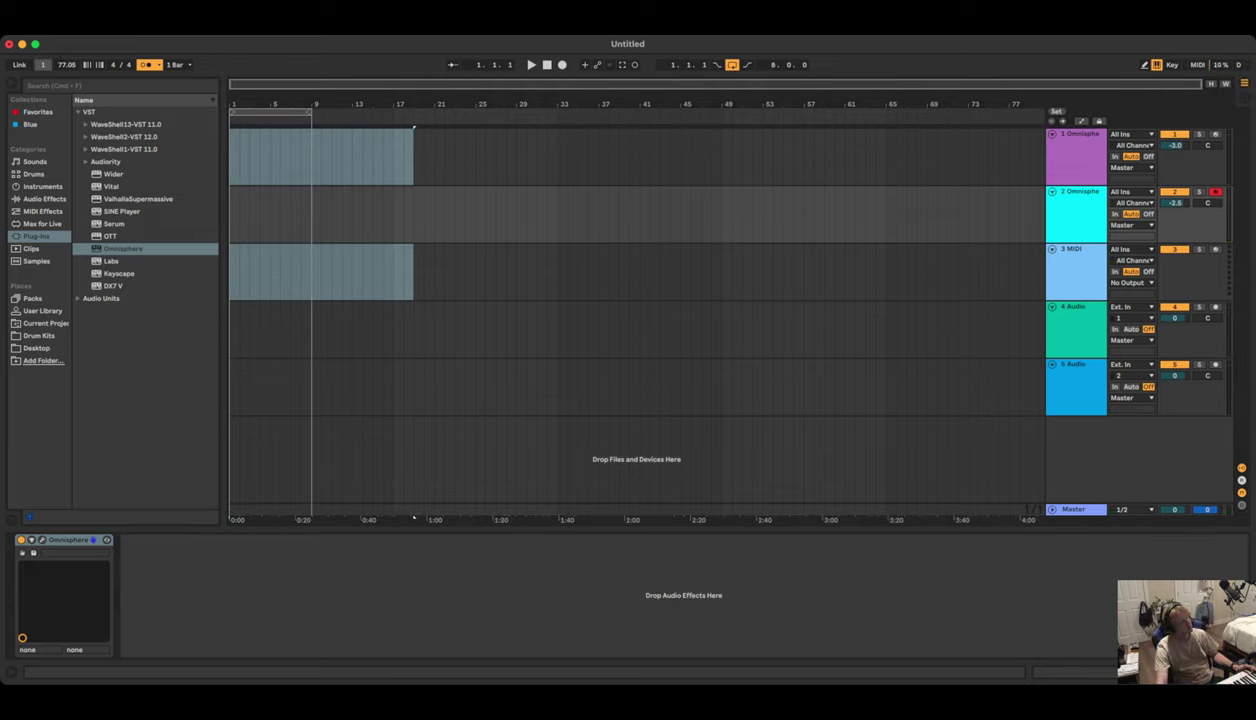
left_click(42, 65)
left_click(42, 65)
left_click(42, 65)
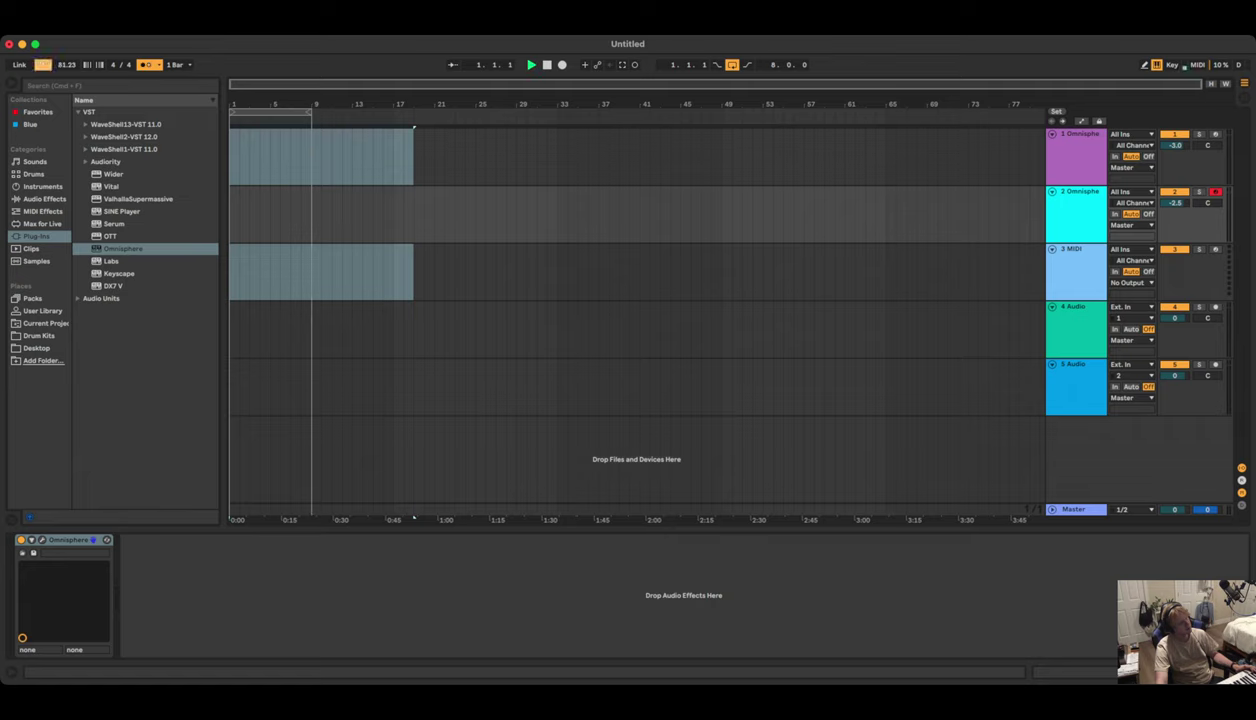
Record a short take from bar 1 on the second Omnisphere track and delete it
key("space")
key("F9")
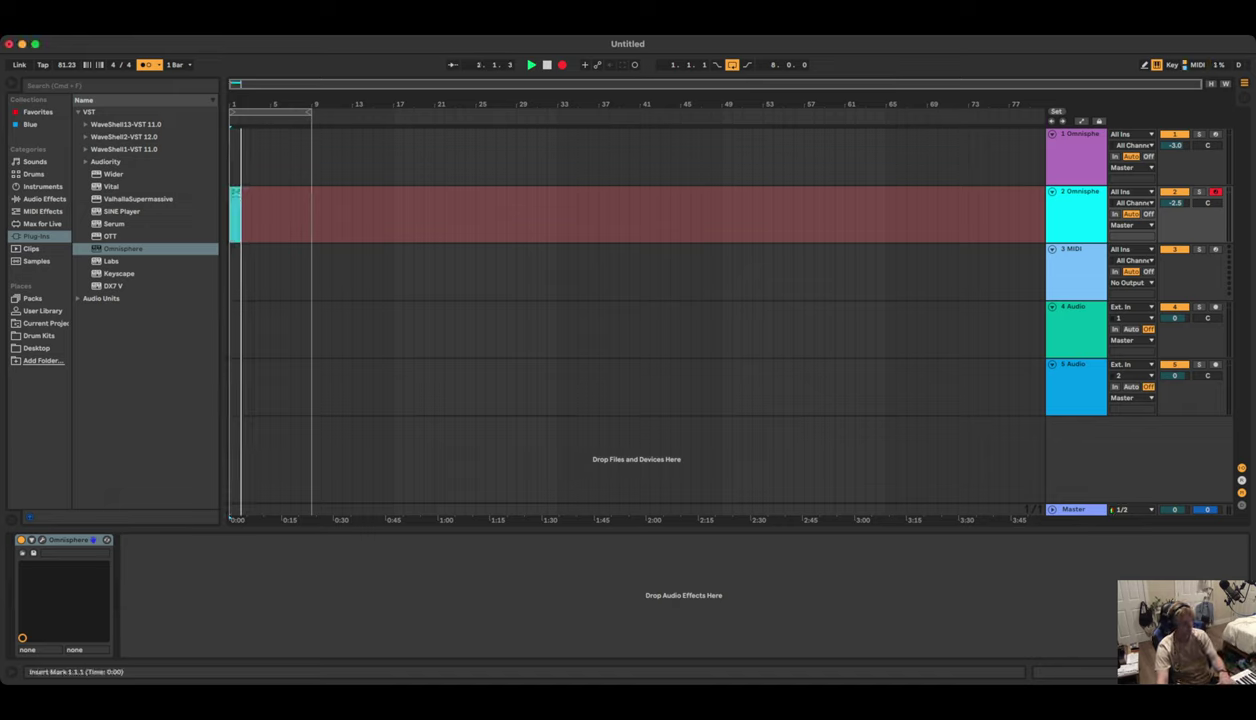
key("space")
key("Delete")
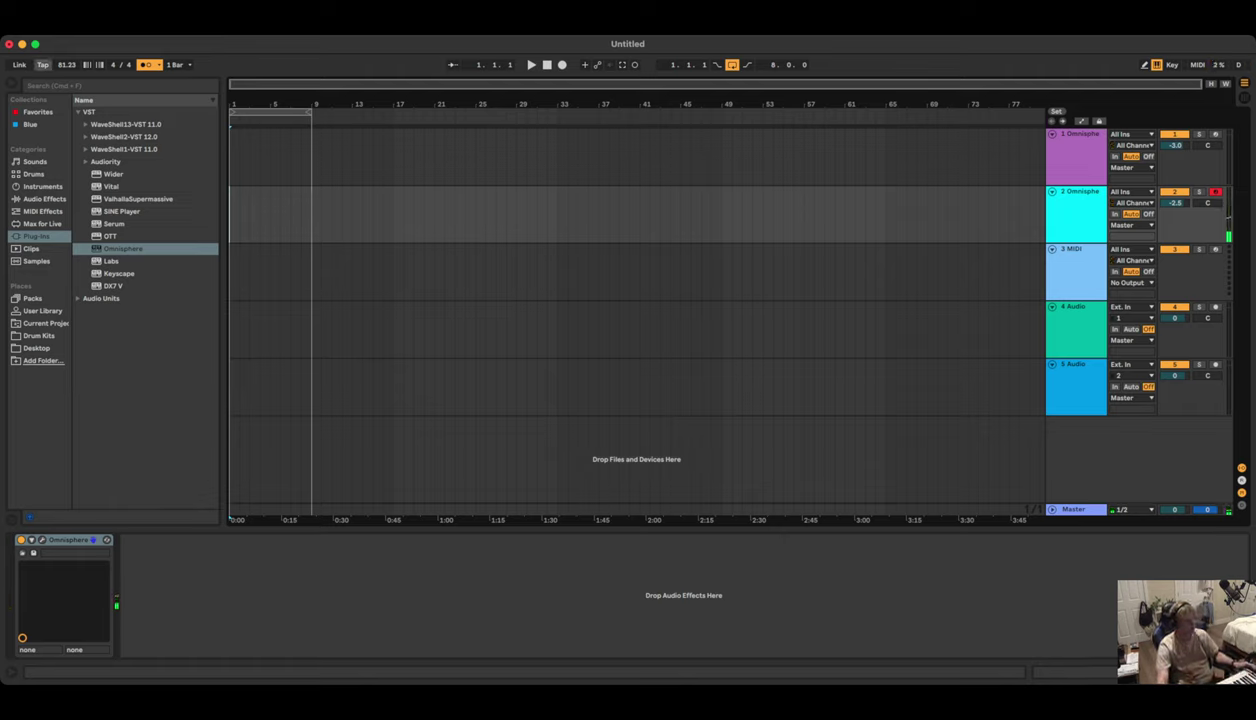
Tap in a tempo of 165.44 BPM and change the time signature to 3/4
left_click(43, 65)
left_click(43, 65)
left_click(43, 65)
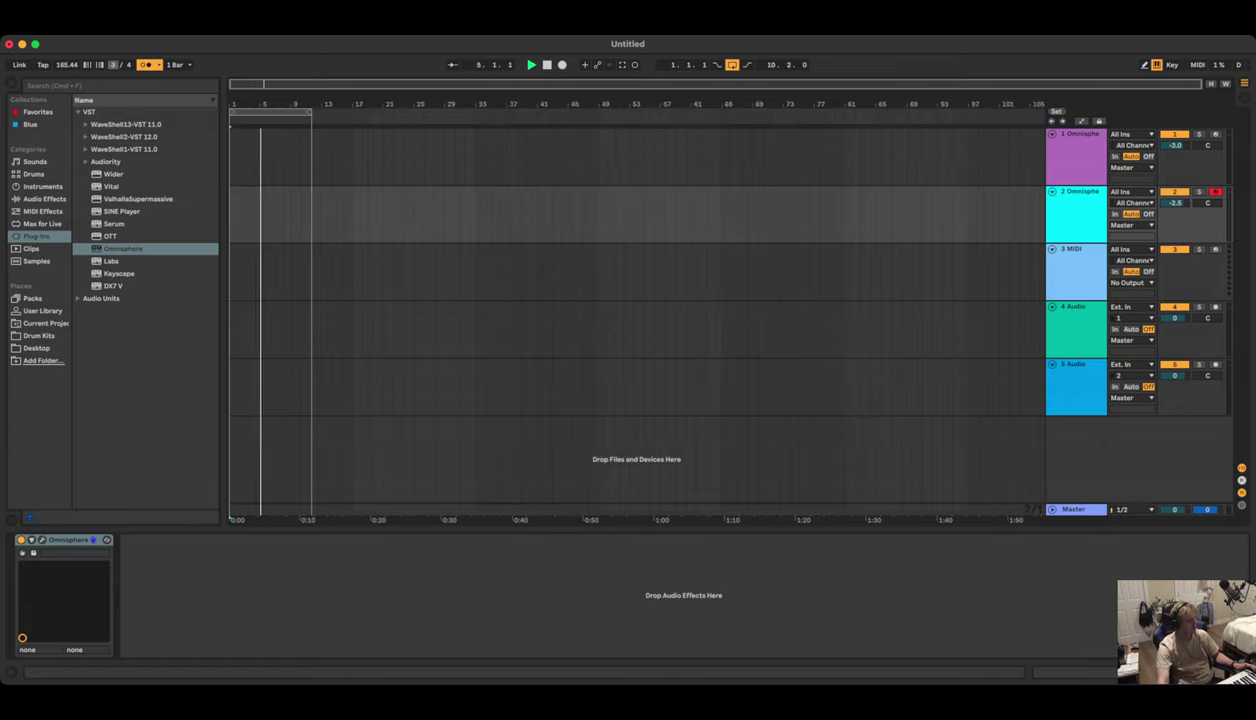
Complete the 3/4 time signature by entering 3 and extend the loop from bar 1 to a length of 34 bars
type("3")
left_click(309, 112)
left_click_drag(312, 125, 491, 125)
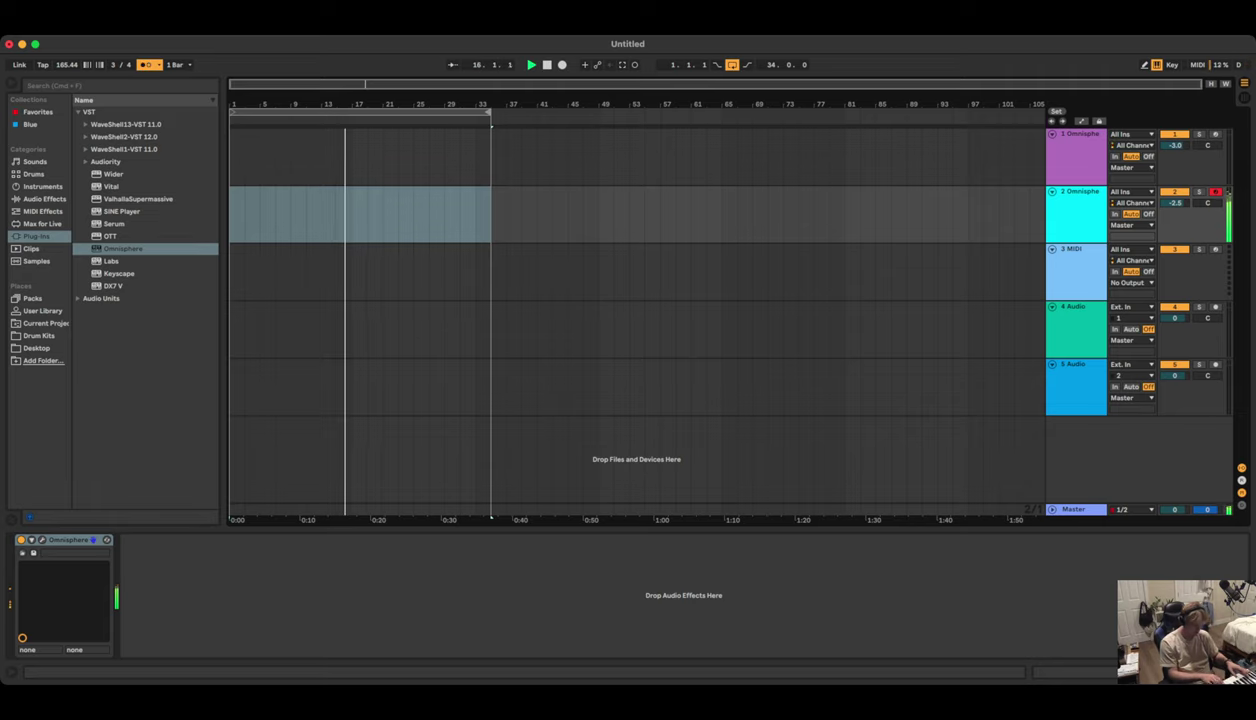
Record a take of about eight bars from bar 1 on the second Omnisphere track and play it back
key("Home")
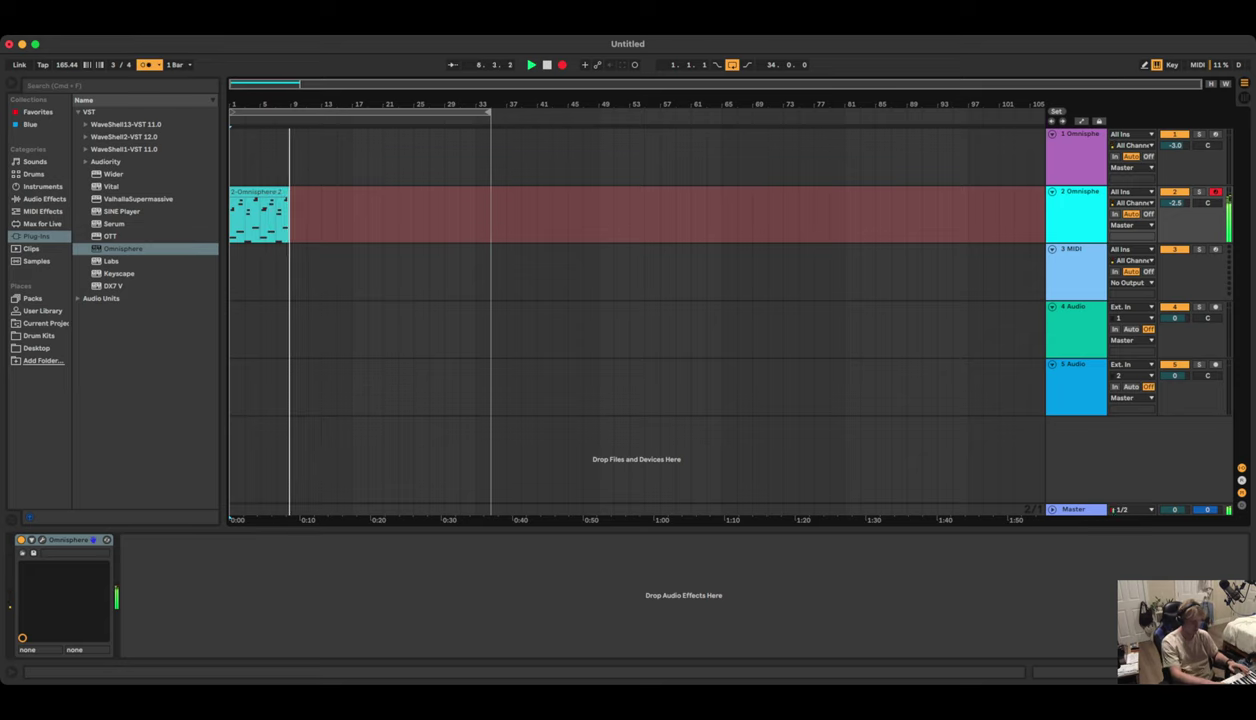
key("space")
key("space")
Quantize all notes of the recorded clip on the second Omnisphere track and lower that track's volume
double_click(258, 192)
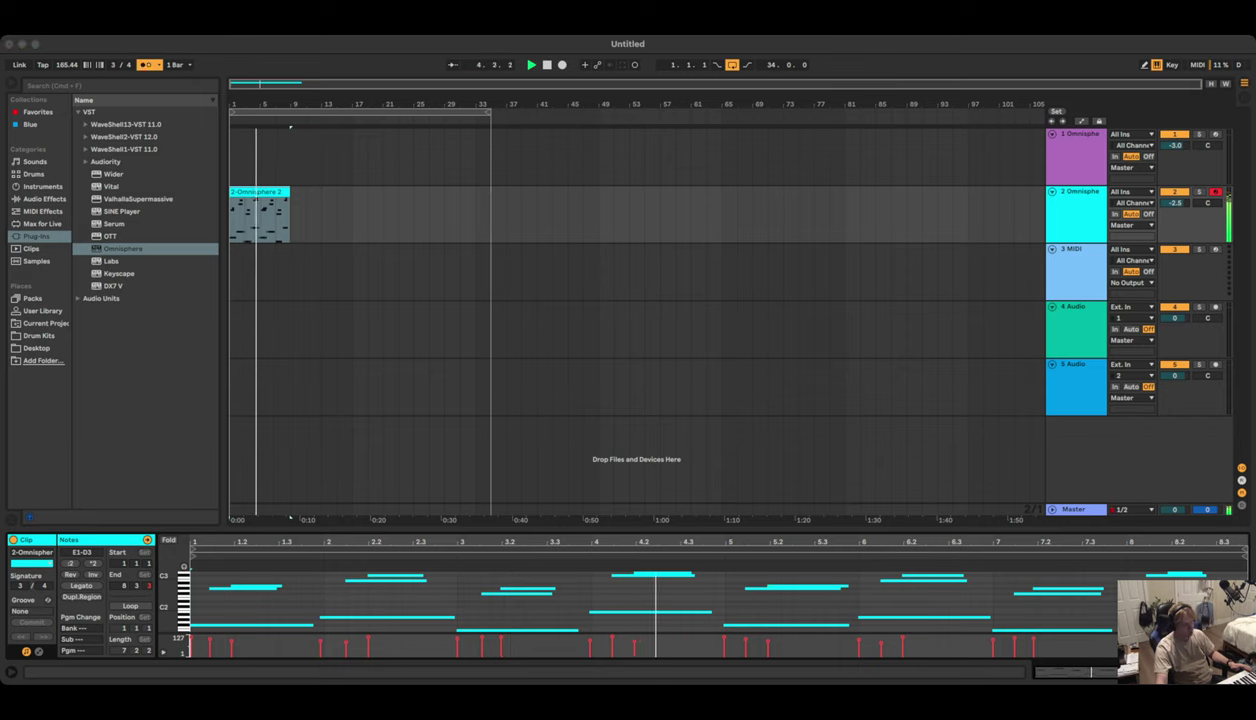
key("super+a")
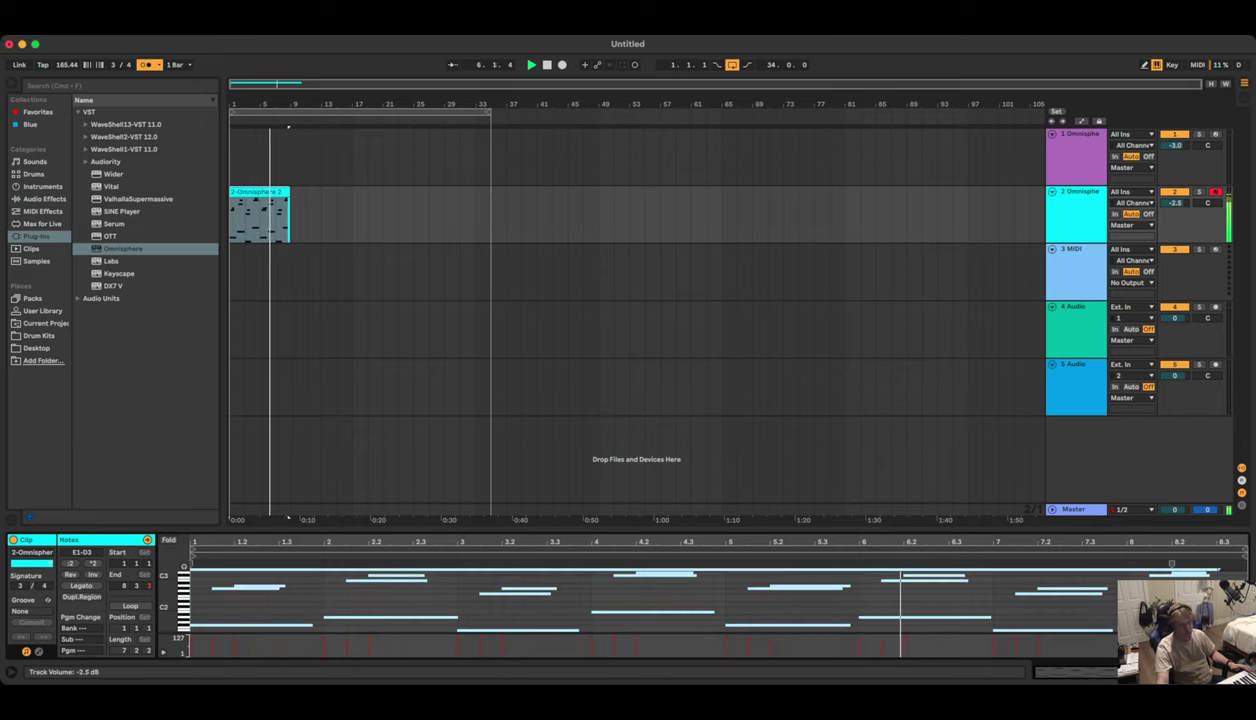
left_click_drag(1175, 203, 1175, 219)
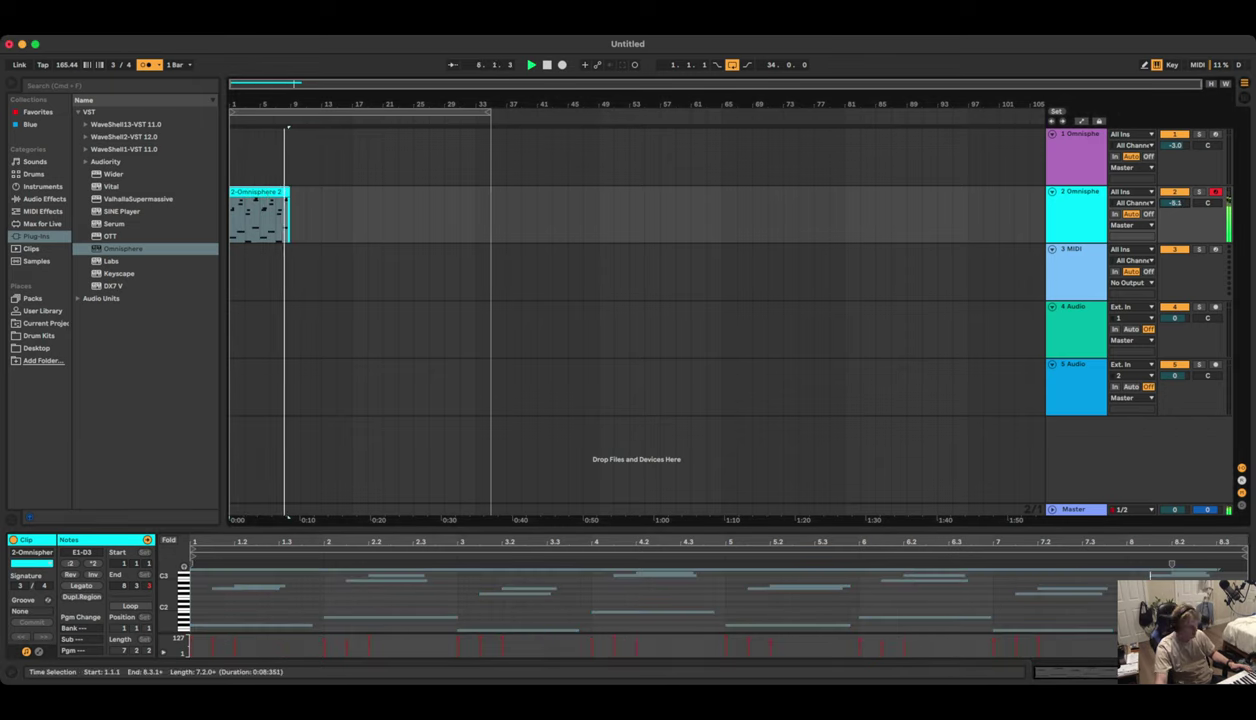
Extend the clip to a full eight bars and duplicate it three times to fill a 32-bar loop
left_click_drag(289, 192, 291, 192)
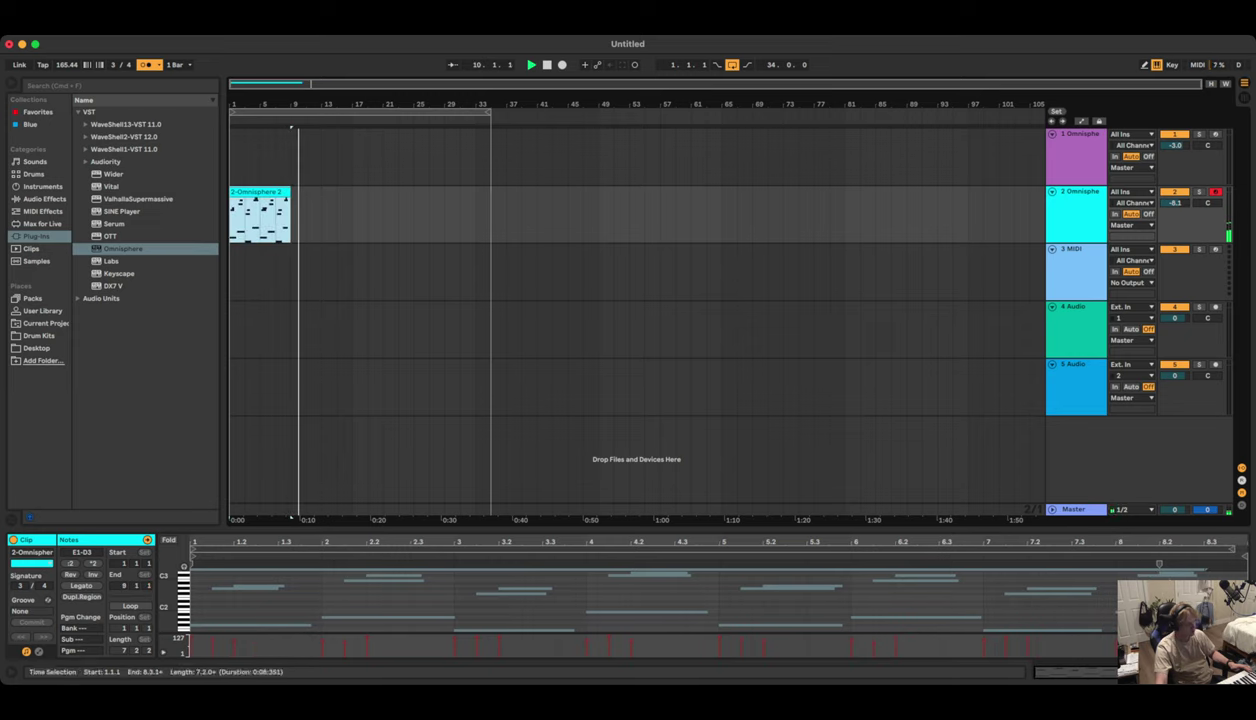
key("super+d")
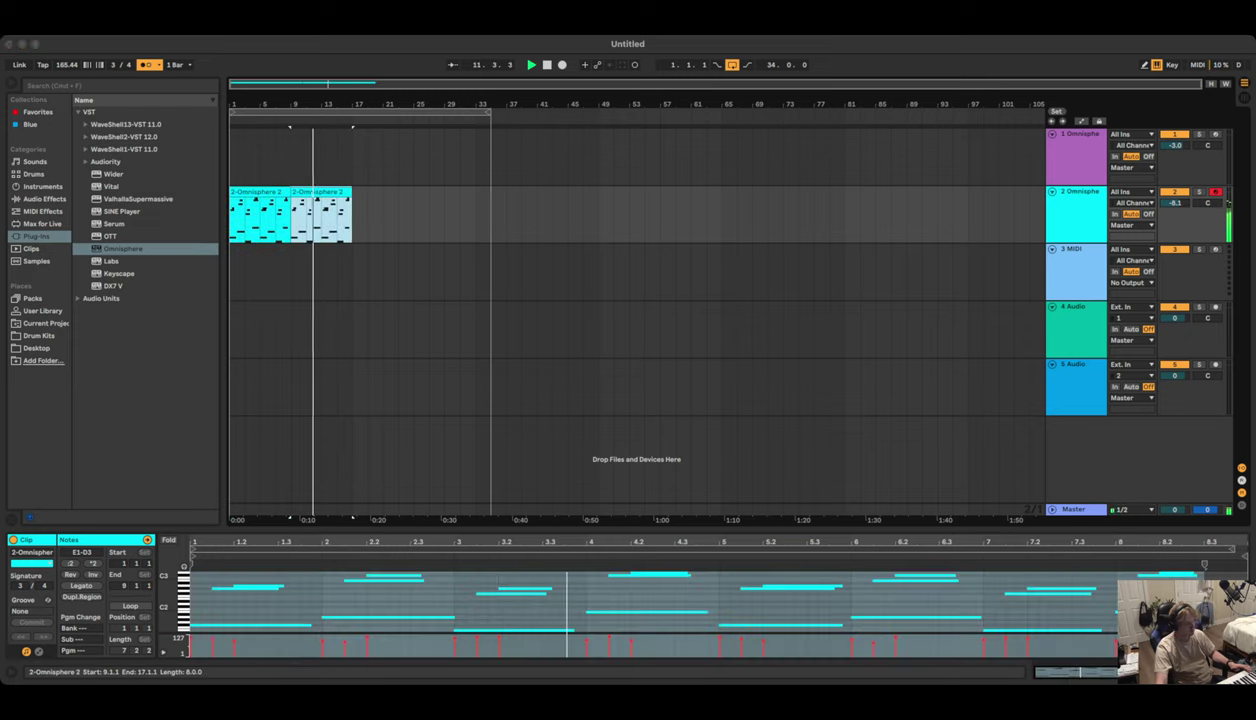
key("super+d")
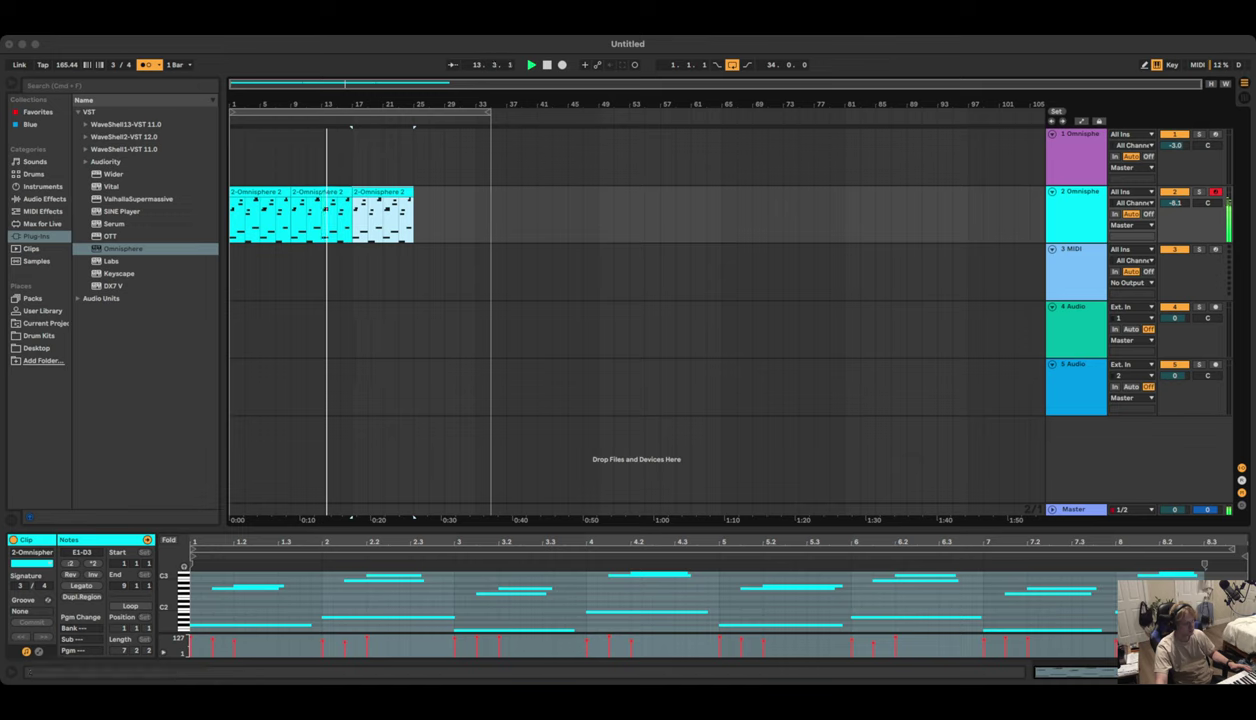
key("super+d")
key("super+a")
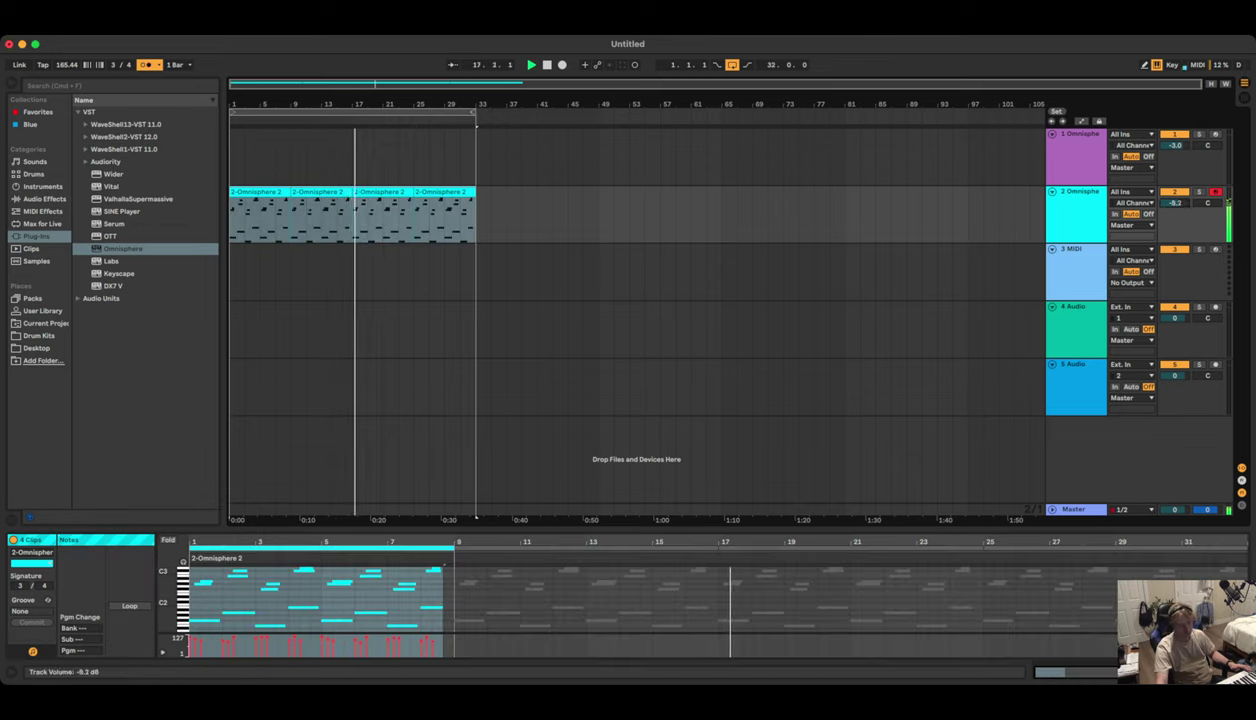
Arm the first Omnisphere track and record a take of about 16 bars from bar 1
left_click(1215, 134)
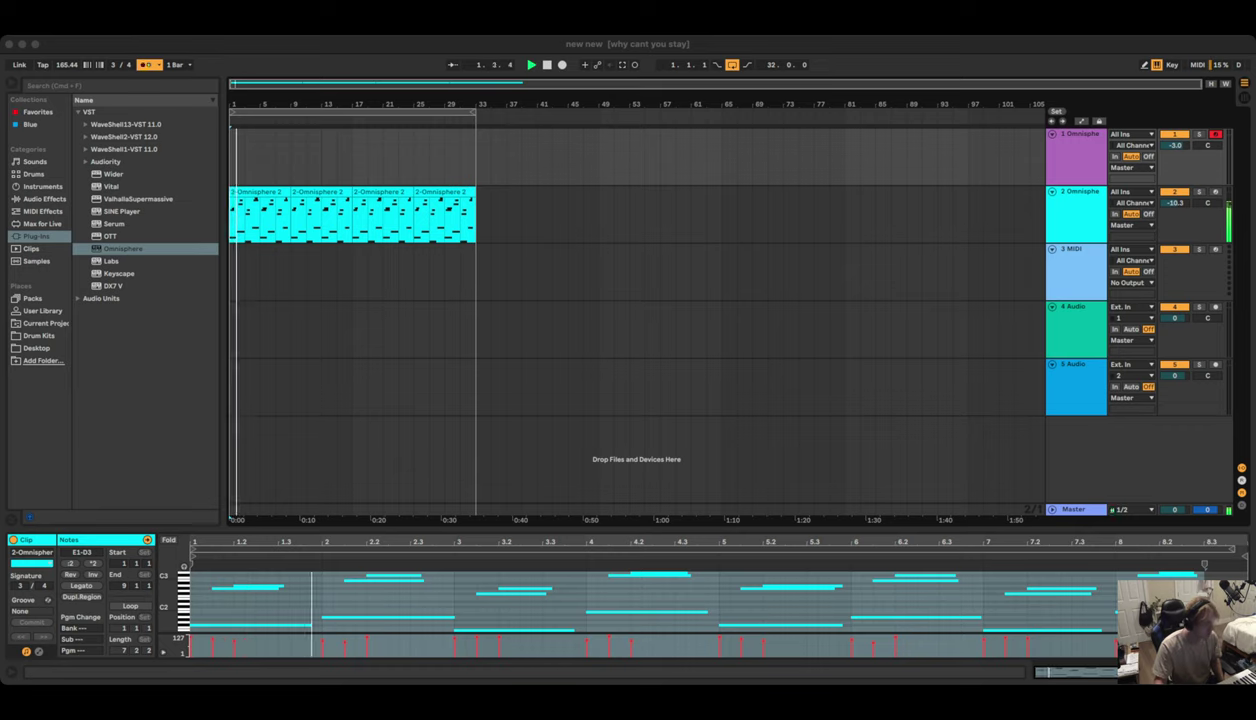
key("super+Tab")
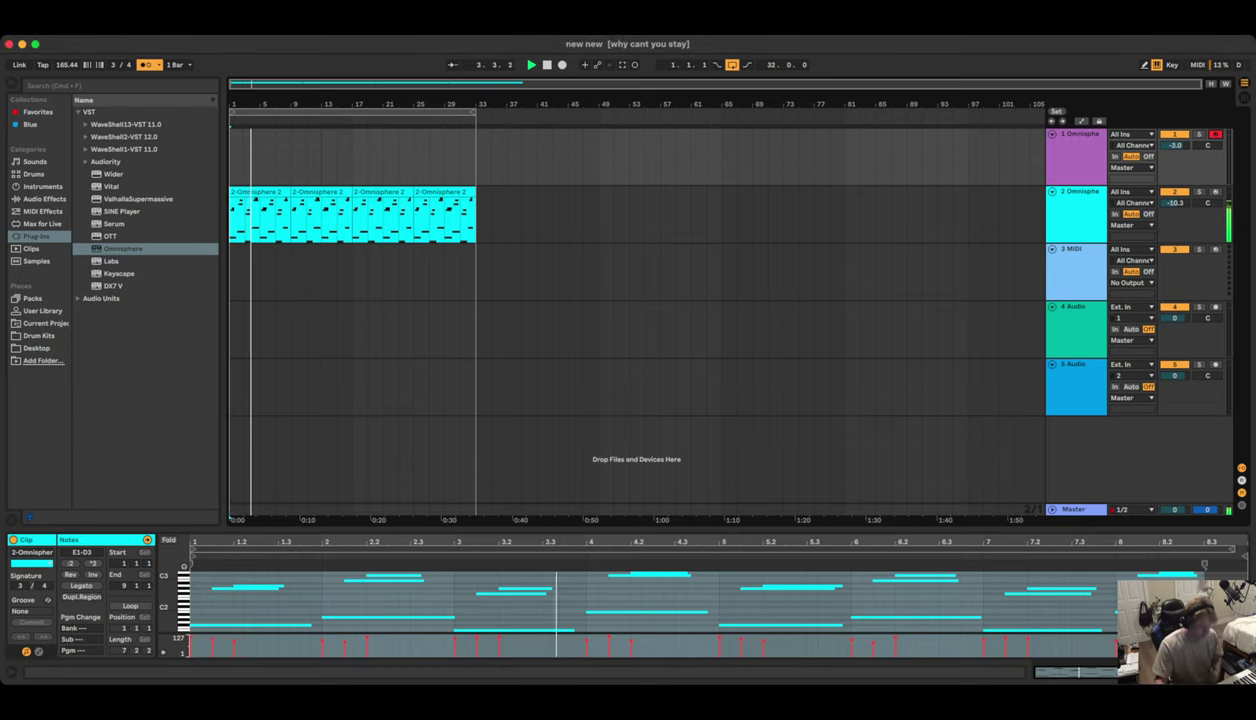
key("space")
key("space")
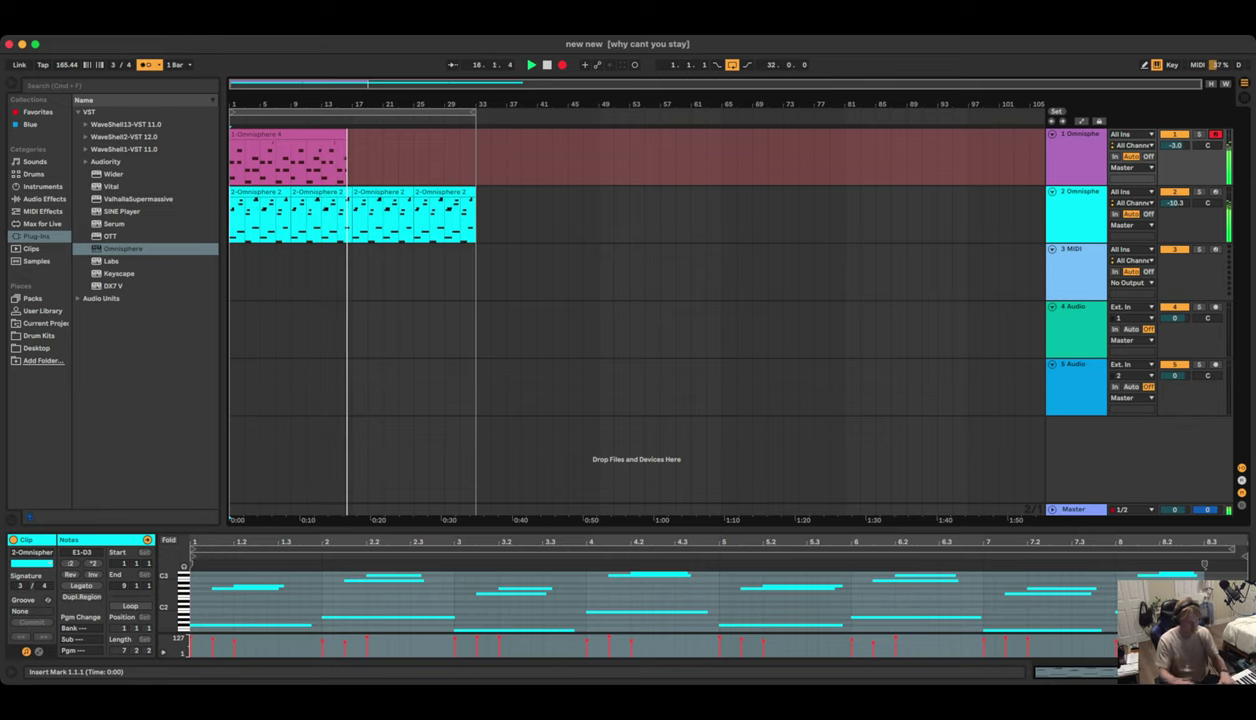
key("space")
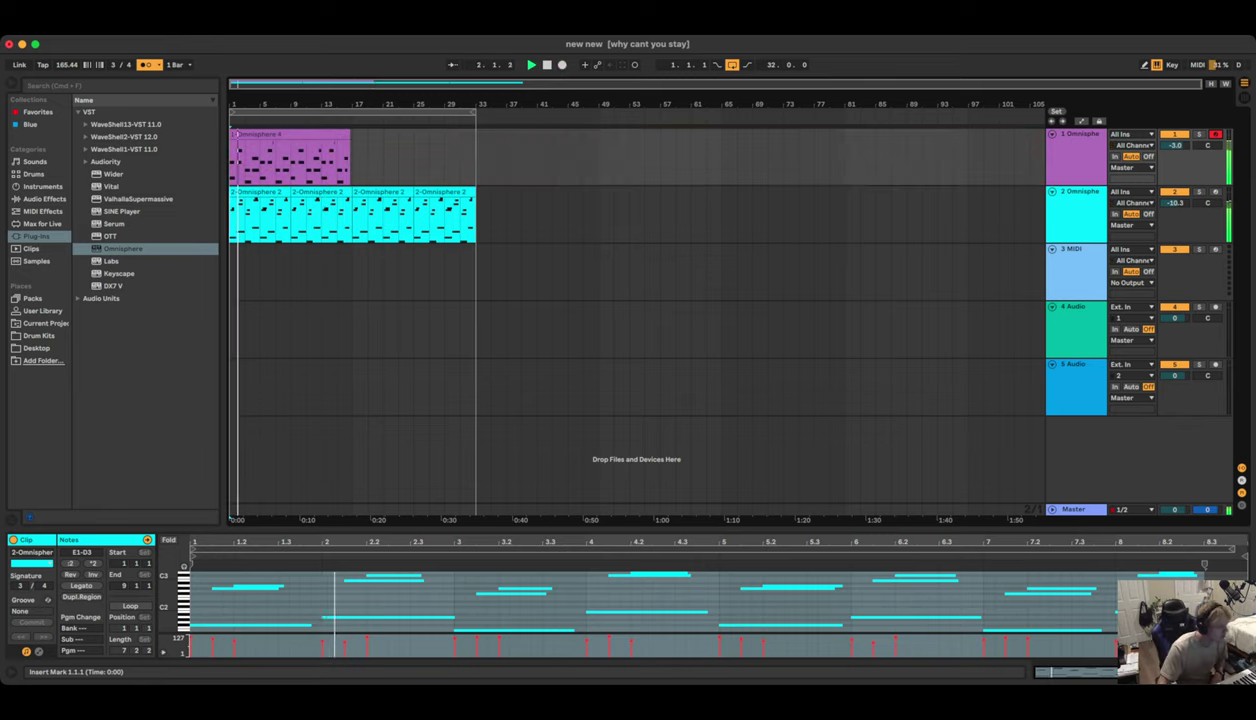
Extend the new clip on the first Omnisphere track to a full 16 bars and move it to start at bar 17
left_click(351, 131)
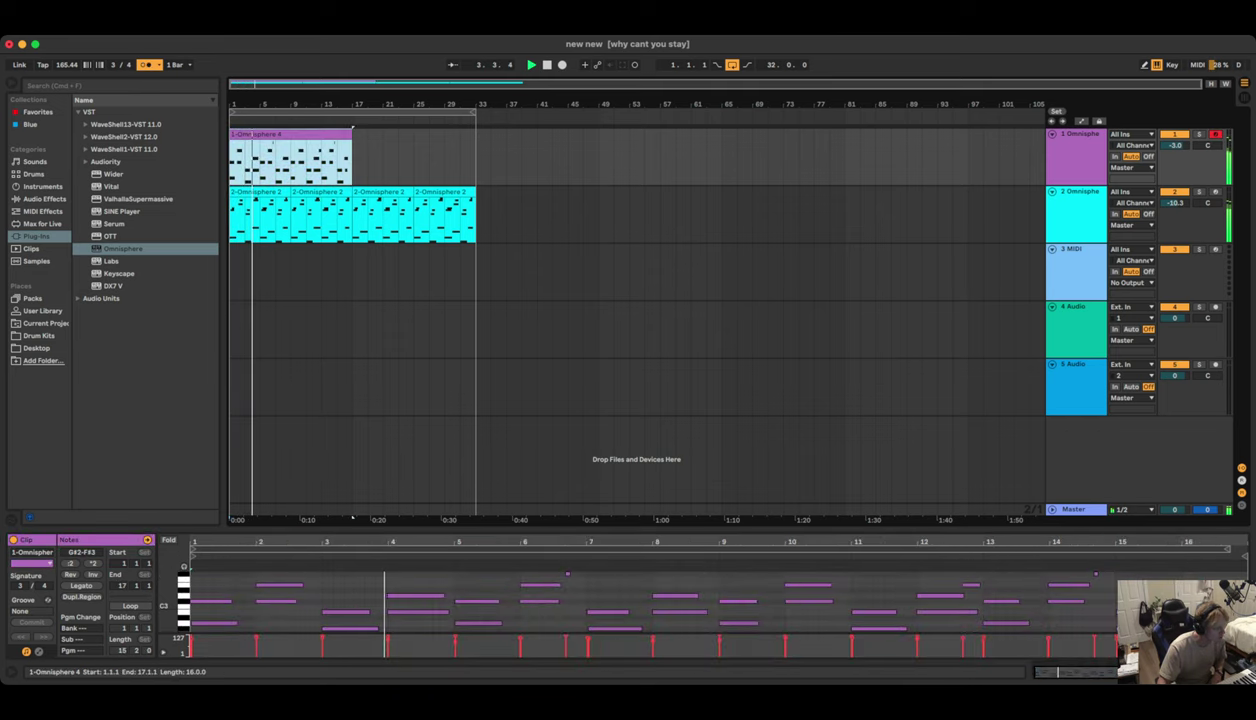
key("super+d")
left_click_drag(290, 134, 413, 134)
Delete the unused MIDI track and the two audio tracks below the Omnisphere tracks
left_click(583, 272)
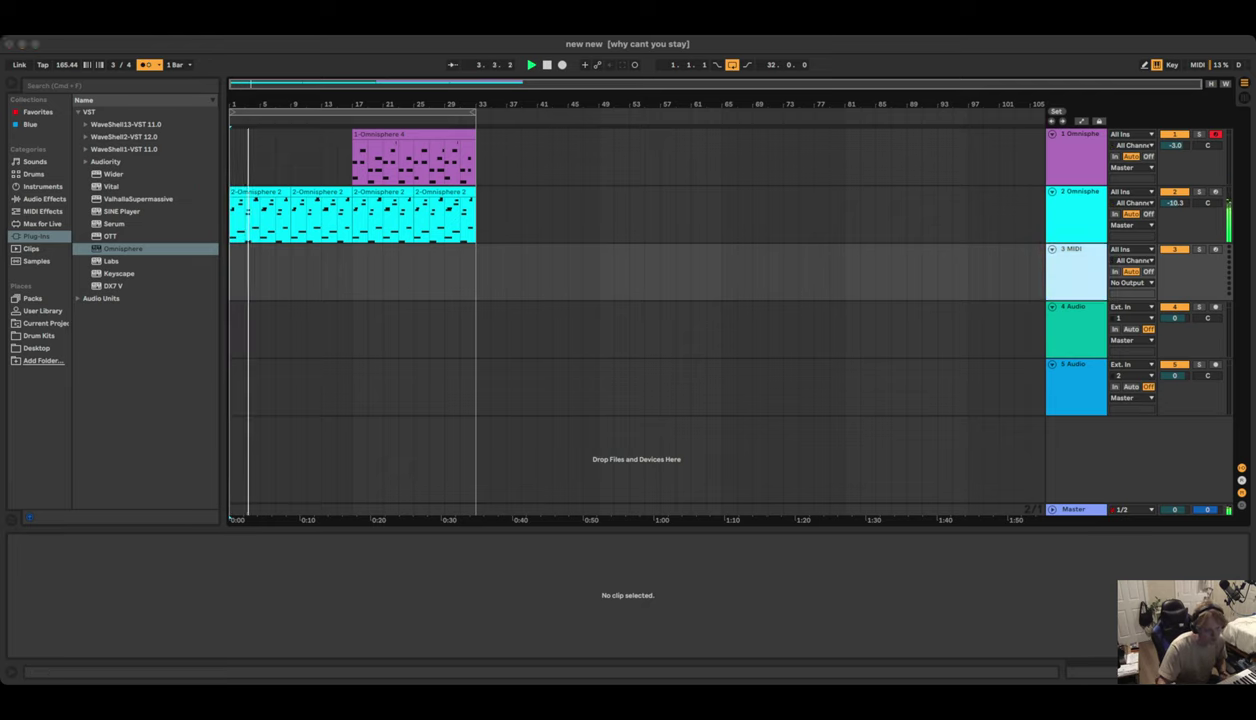
key("super+Delete")
key("super+Delete")
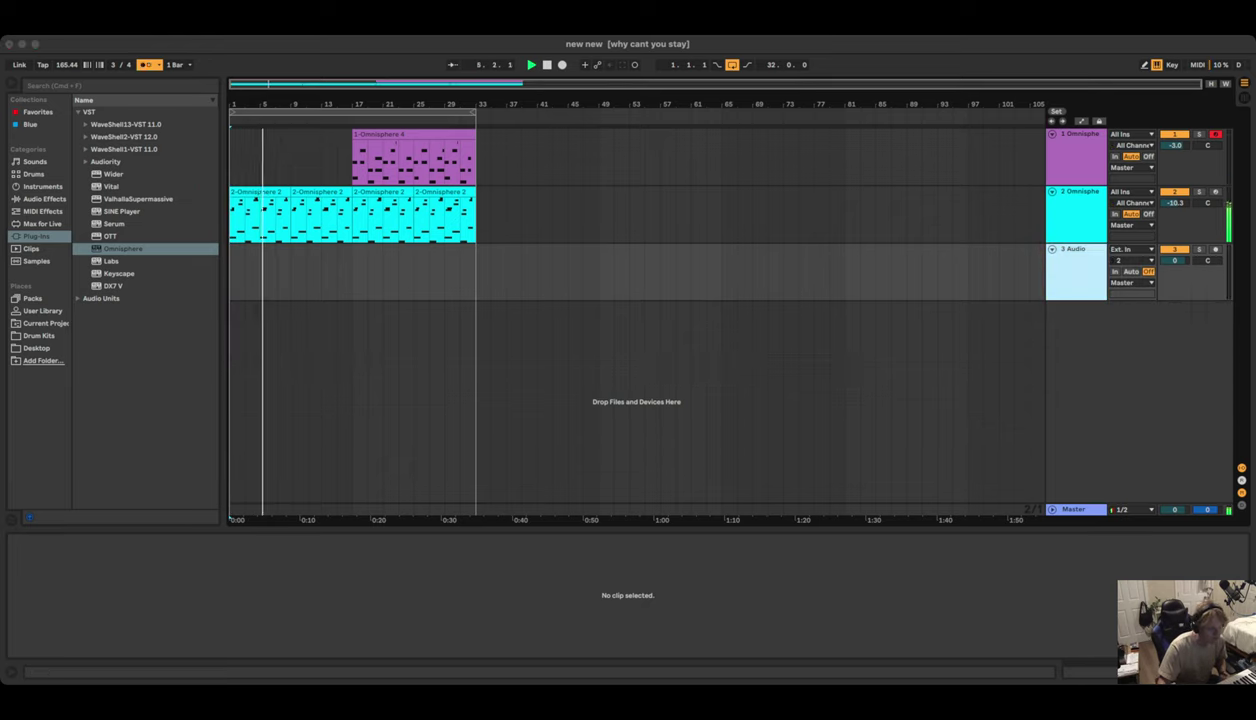
key("super+Delete")
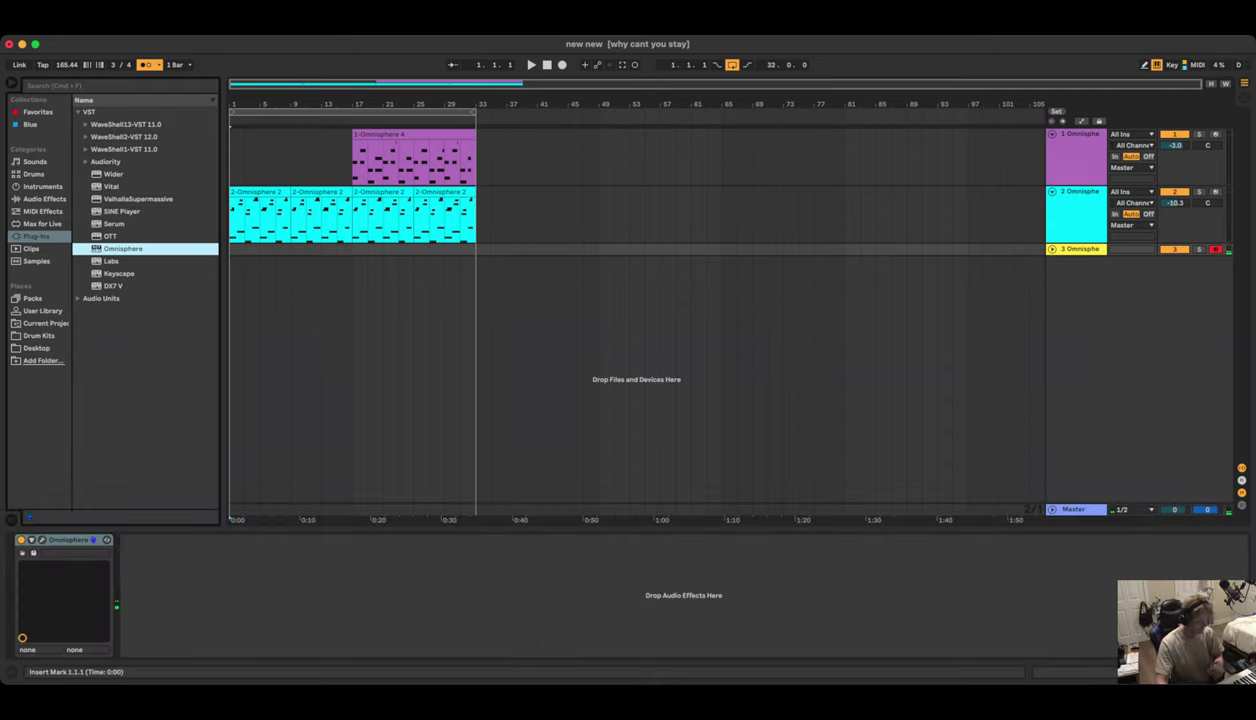
Record a take on the third Omnisphere track starting around bar 6, and delete all of its recorded clips
key("space")
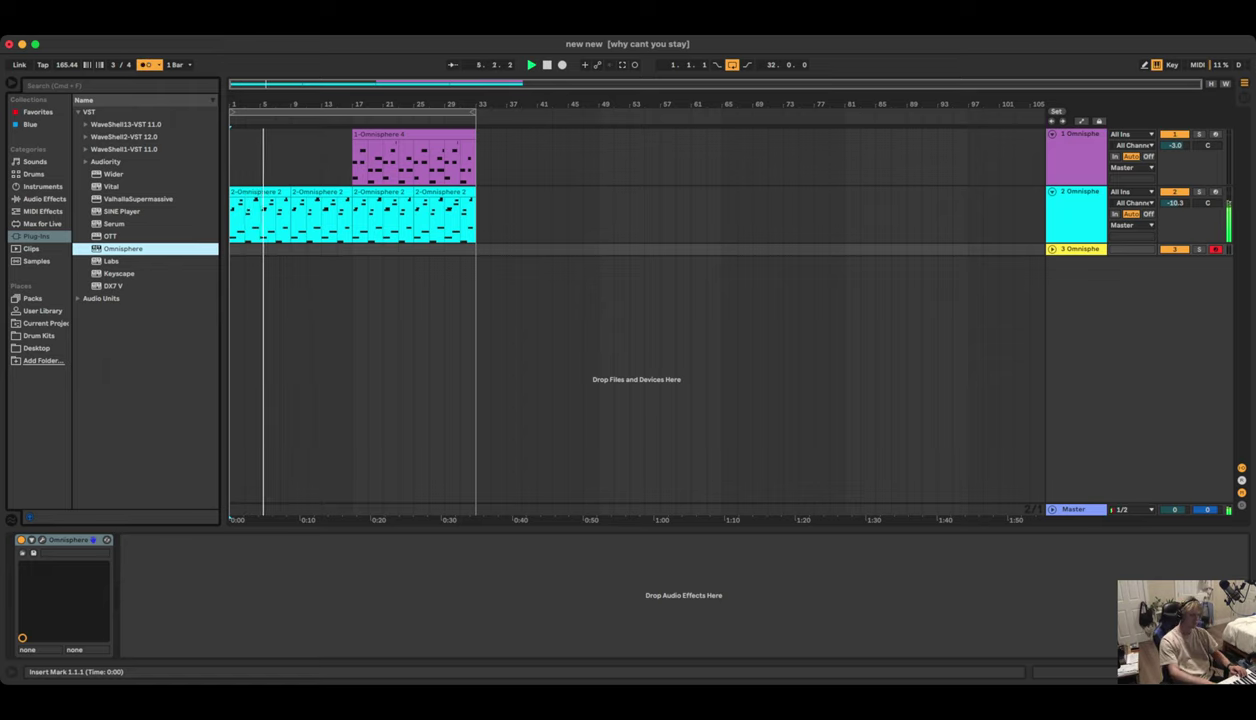
key("F9")
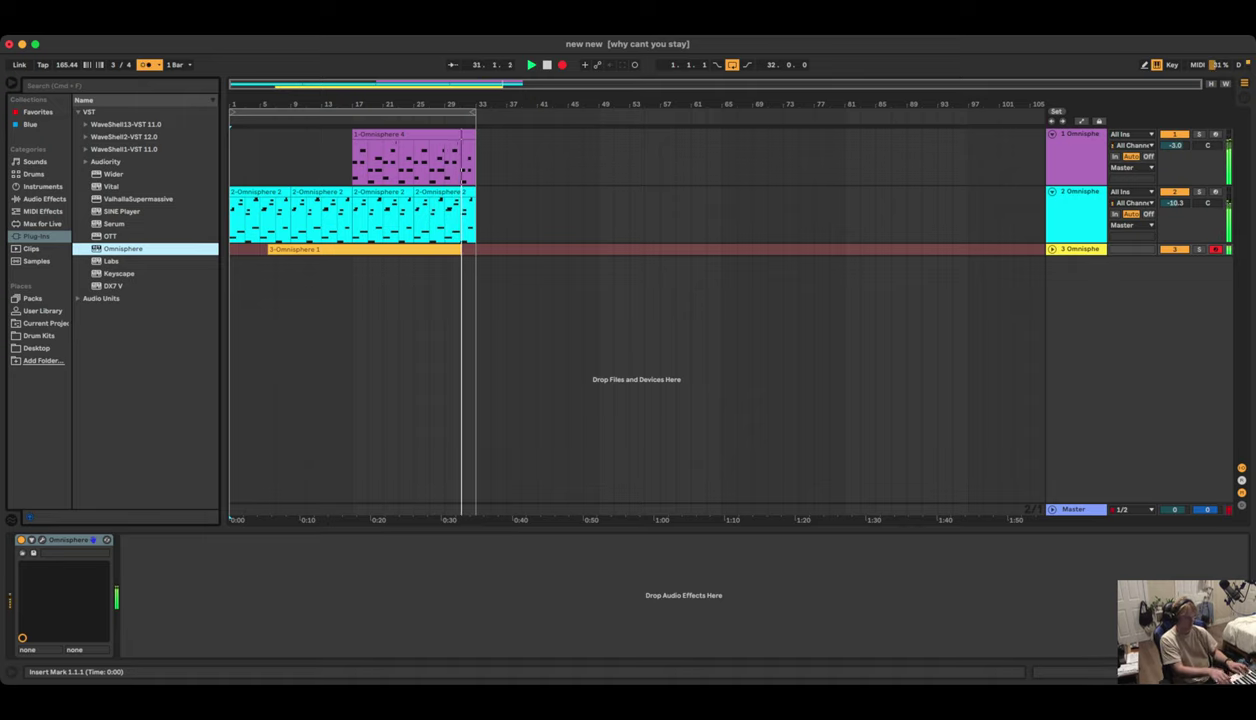
key("space")
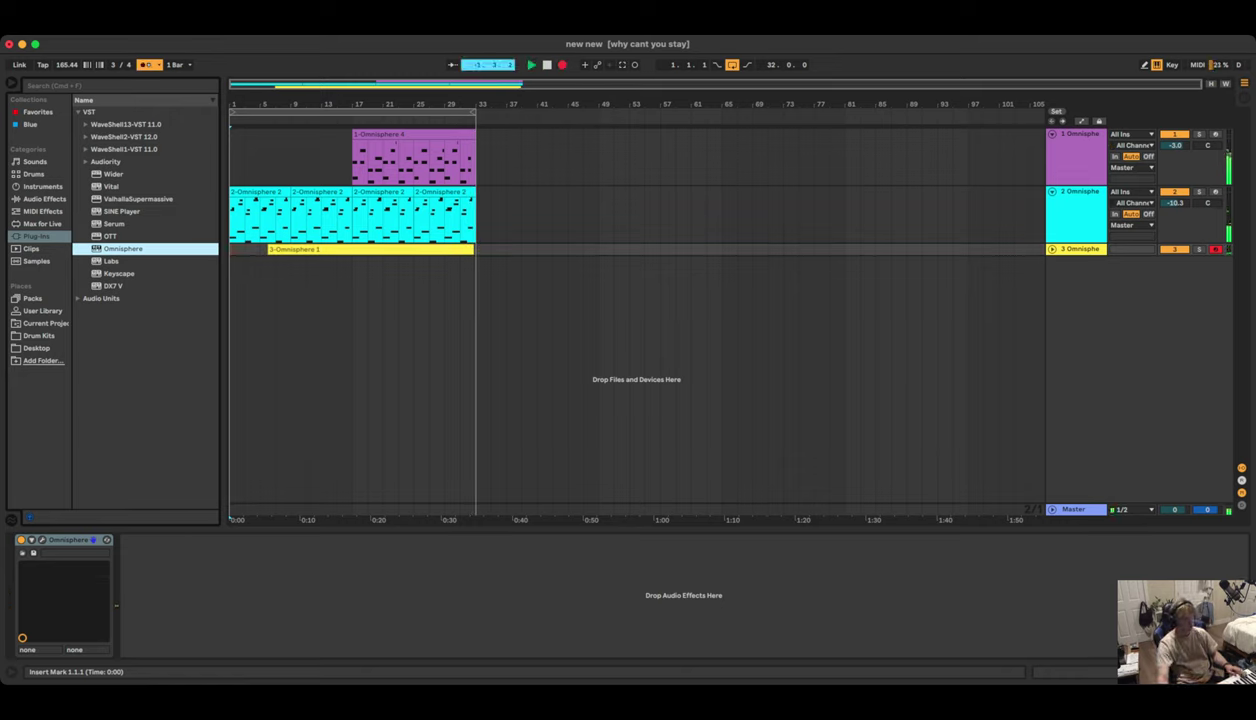
key("space")
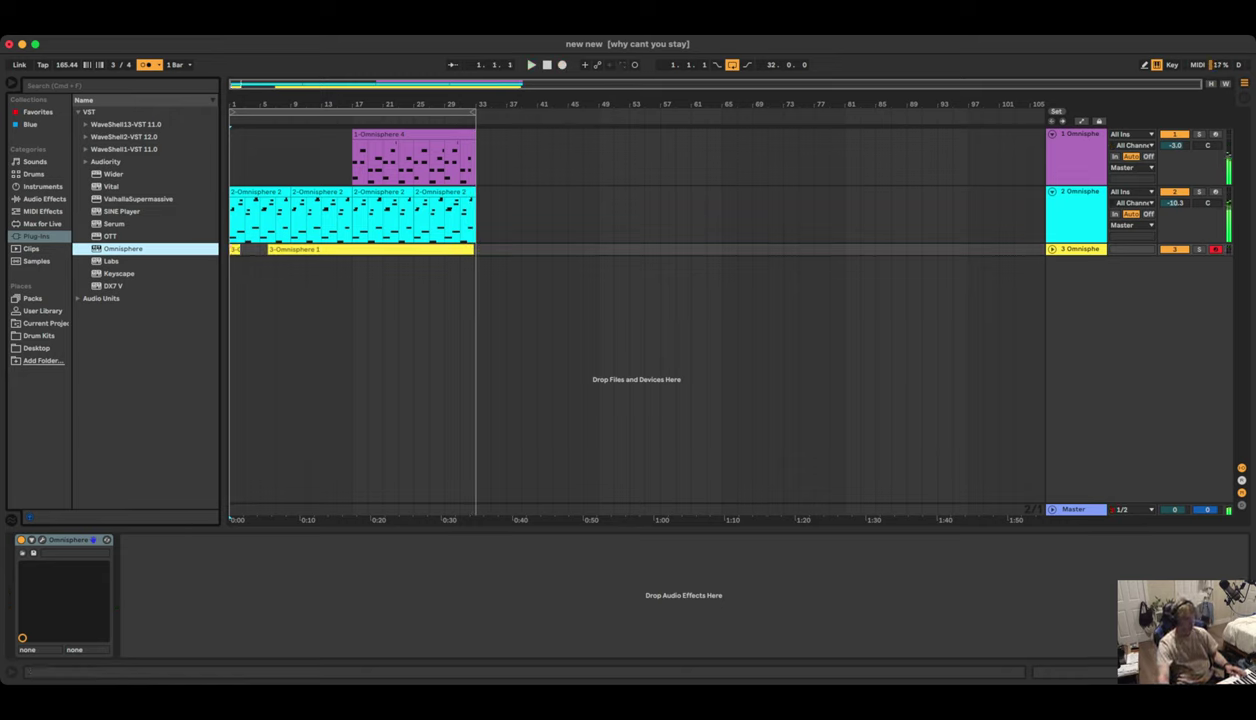
left_click(370, 249)
left_click_drag(506, 249, 241, 249)
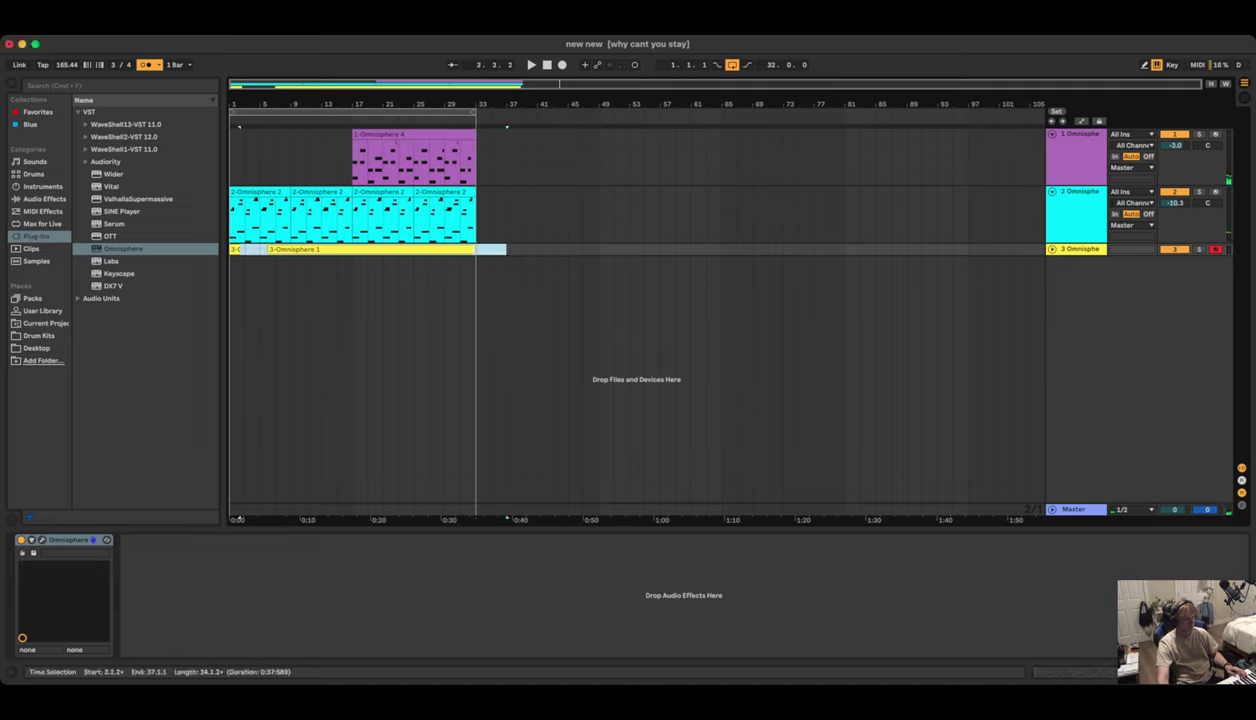
key("Delete")
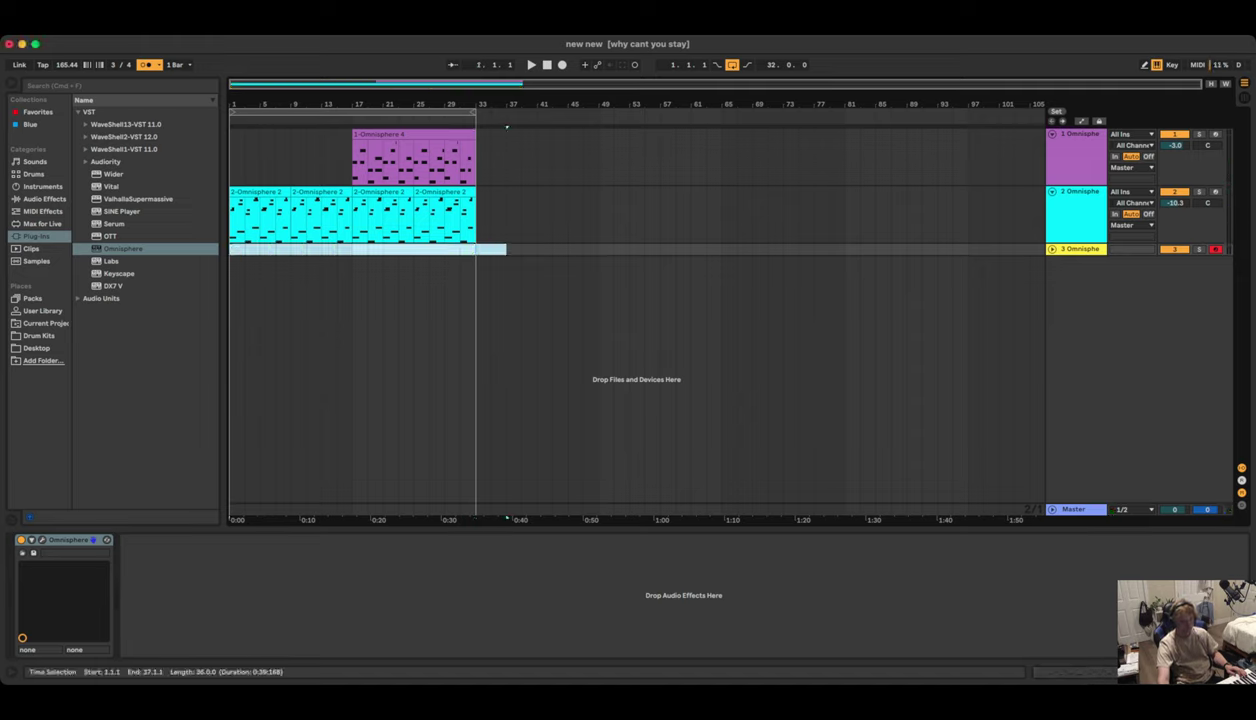
Open the third track's Omnisphere plug-in, record another take from bar 1 to about bar 29, and delete it
left_click(42, 540)
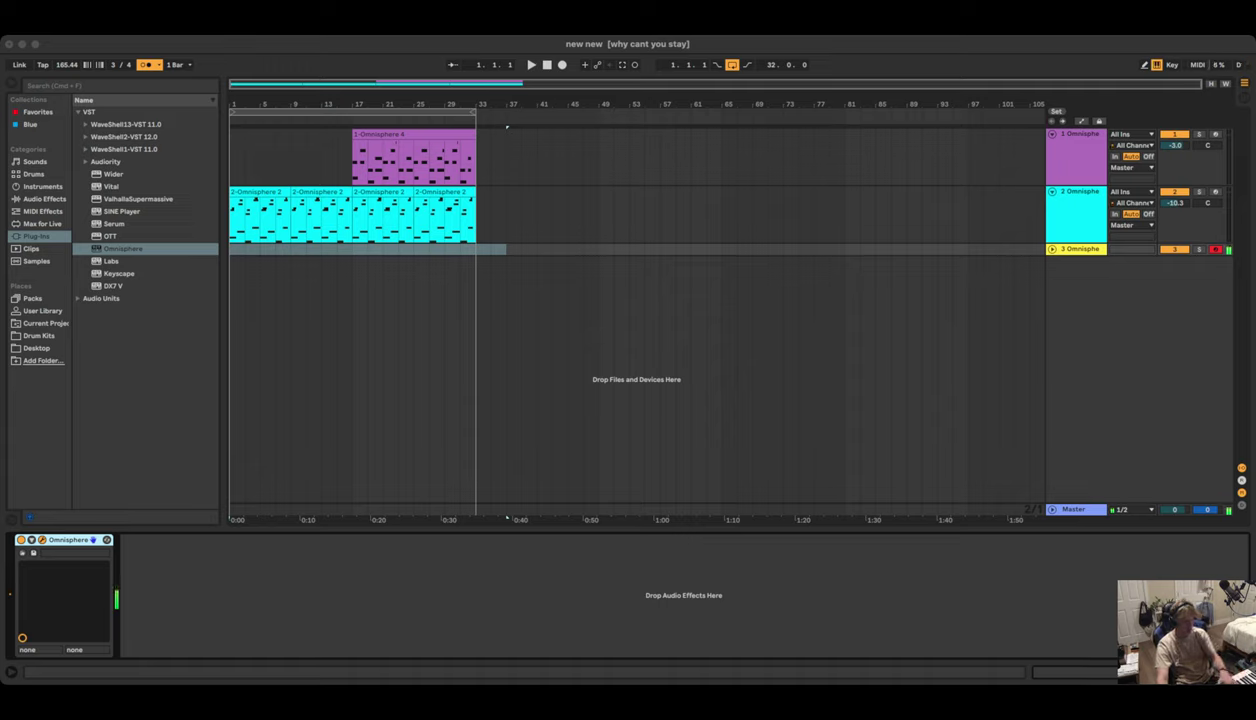
key("space")
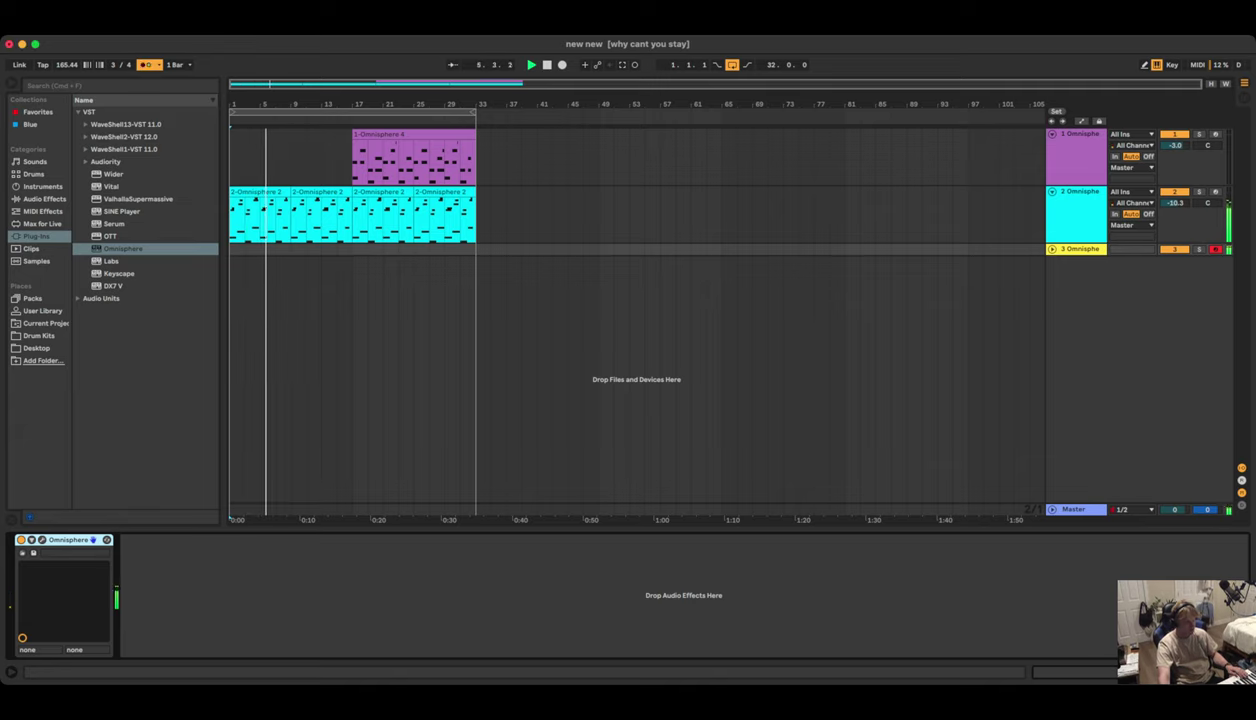
key("F9")
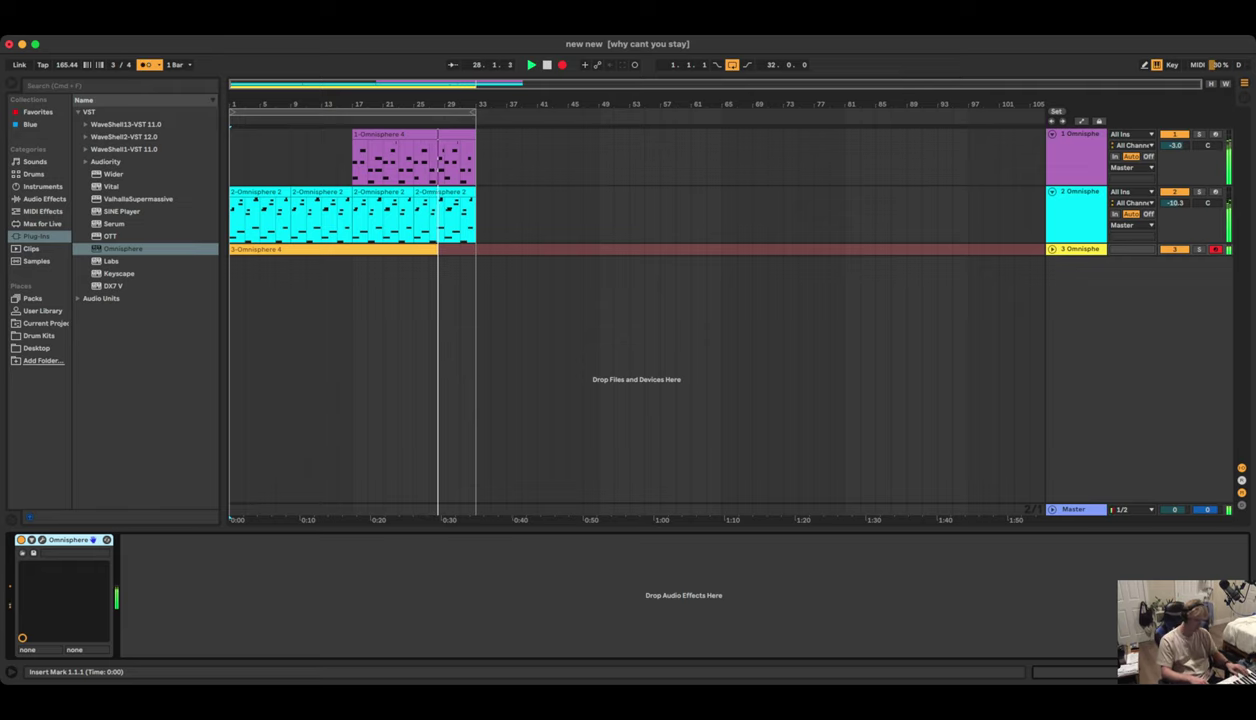
key("space")
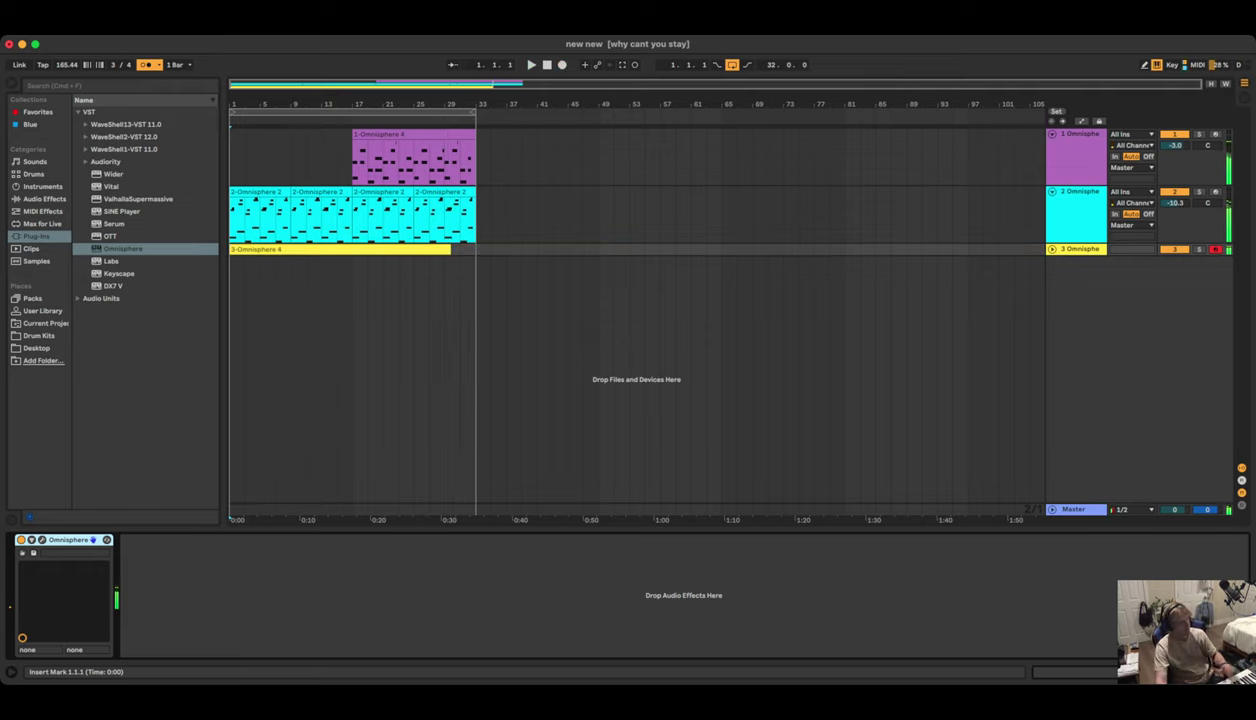
left_click(340, 249)
key("Delete")
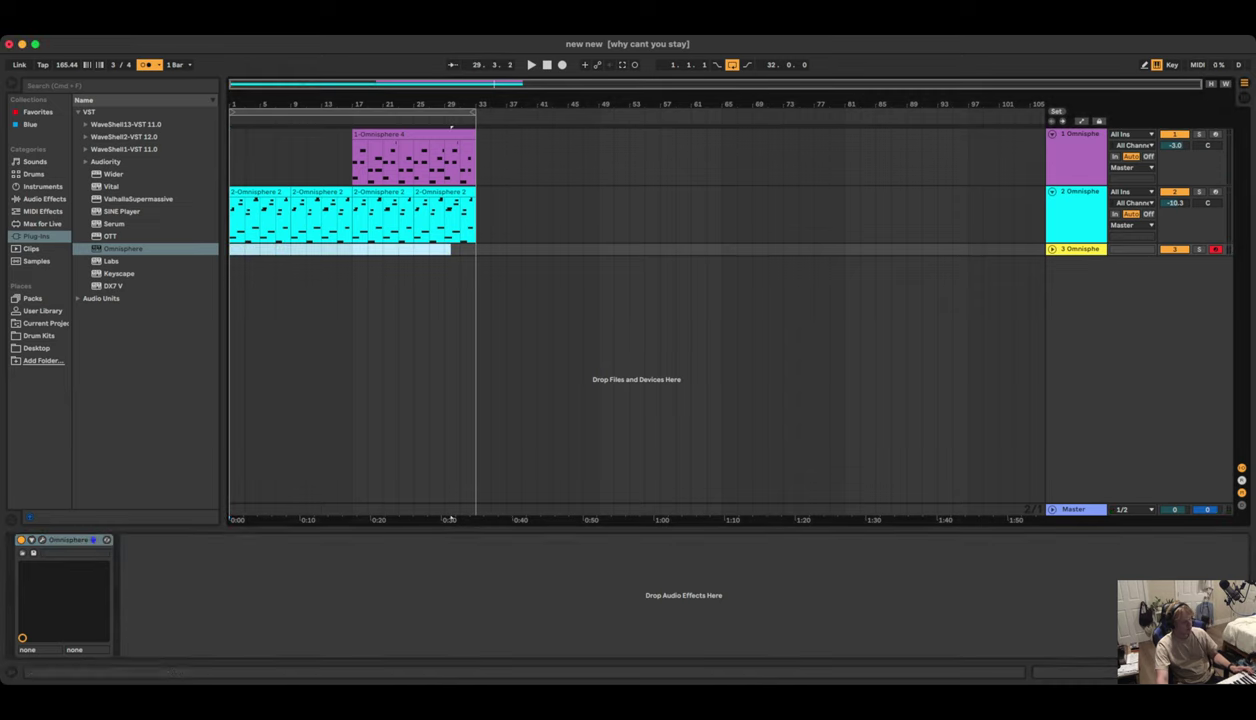
Move the 16-bar clip on the first Omnisphere track to start at bar 9
key("space")
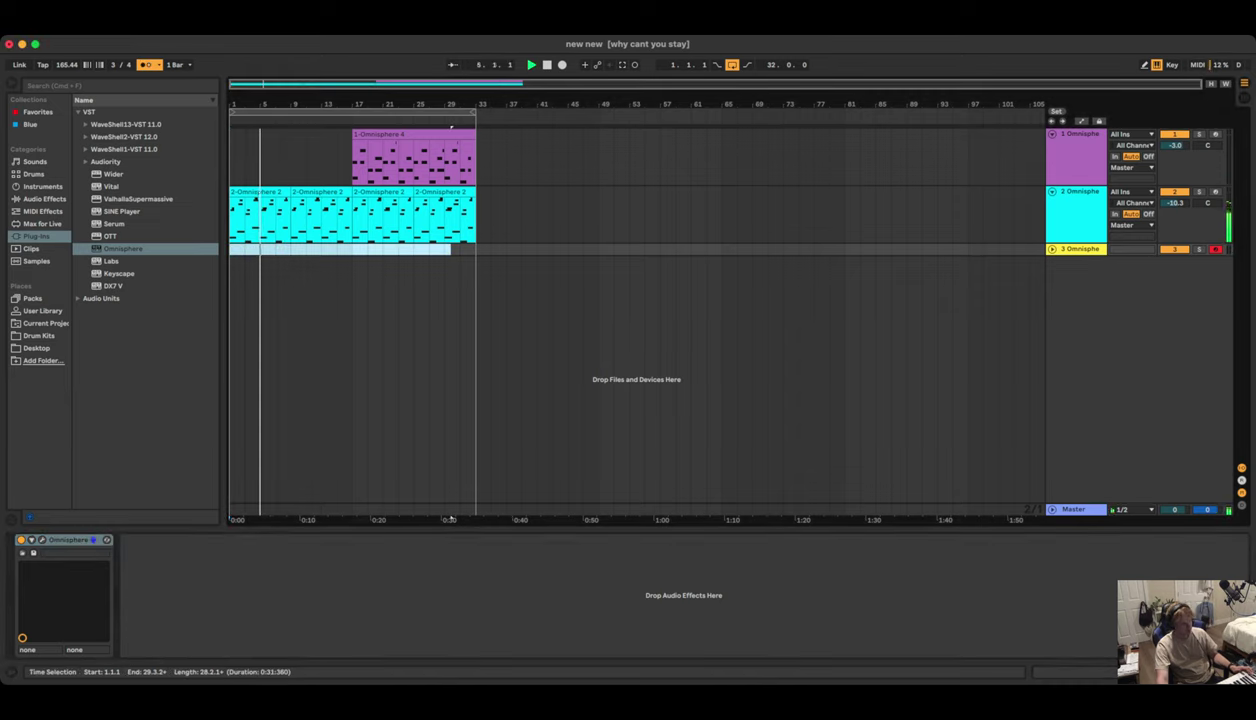
left_click(446, 131)
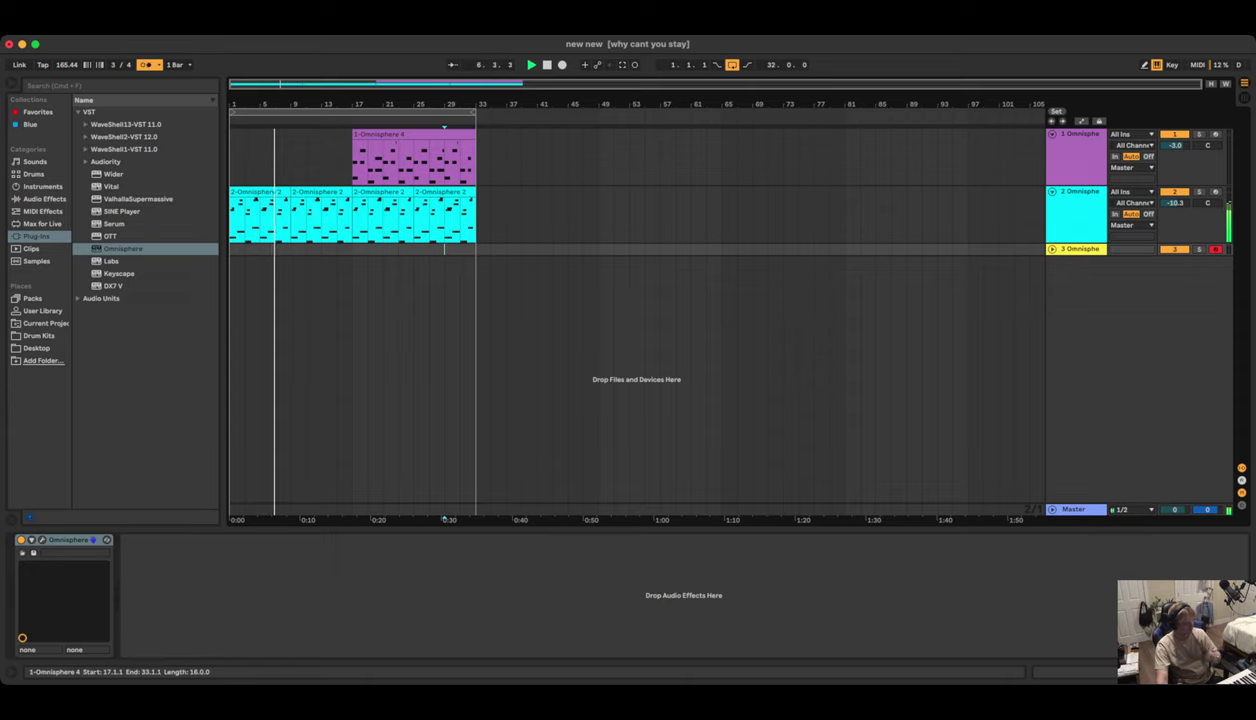
left_click_drag(444, 131, 382, 131)
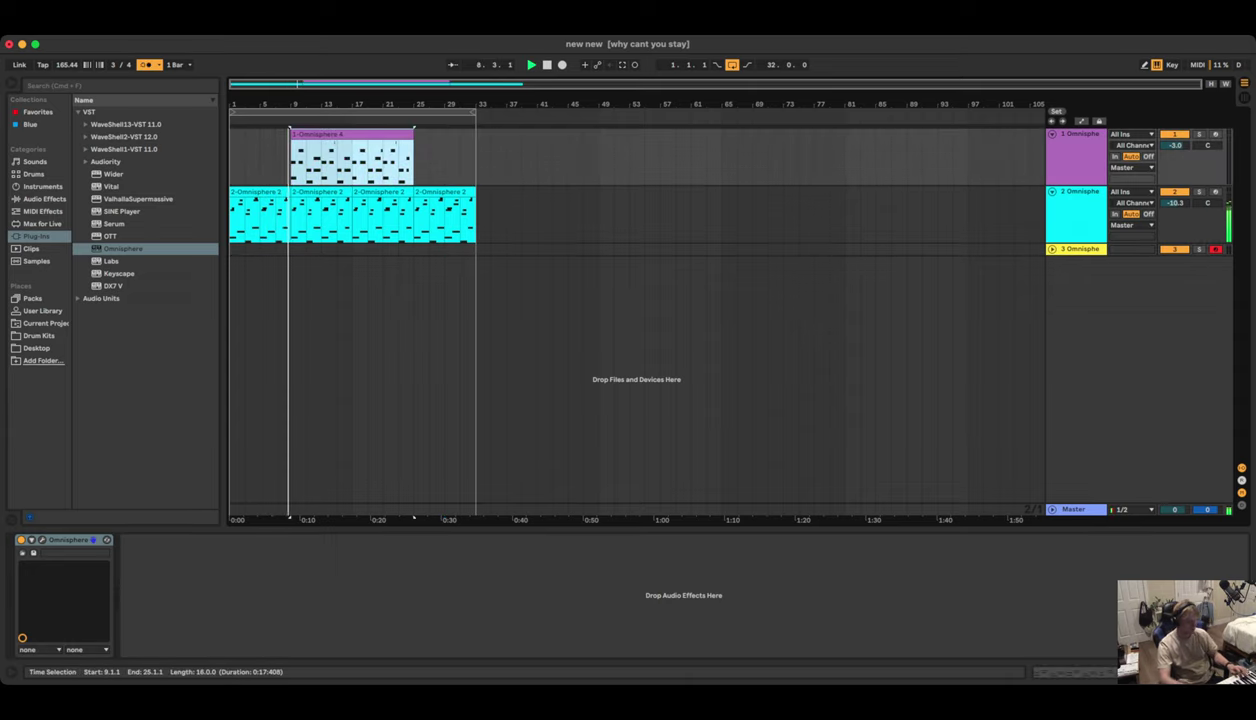
Record a short take from bar 9 on the third Omnisphere track and delete it
key("F9")
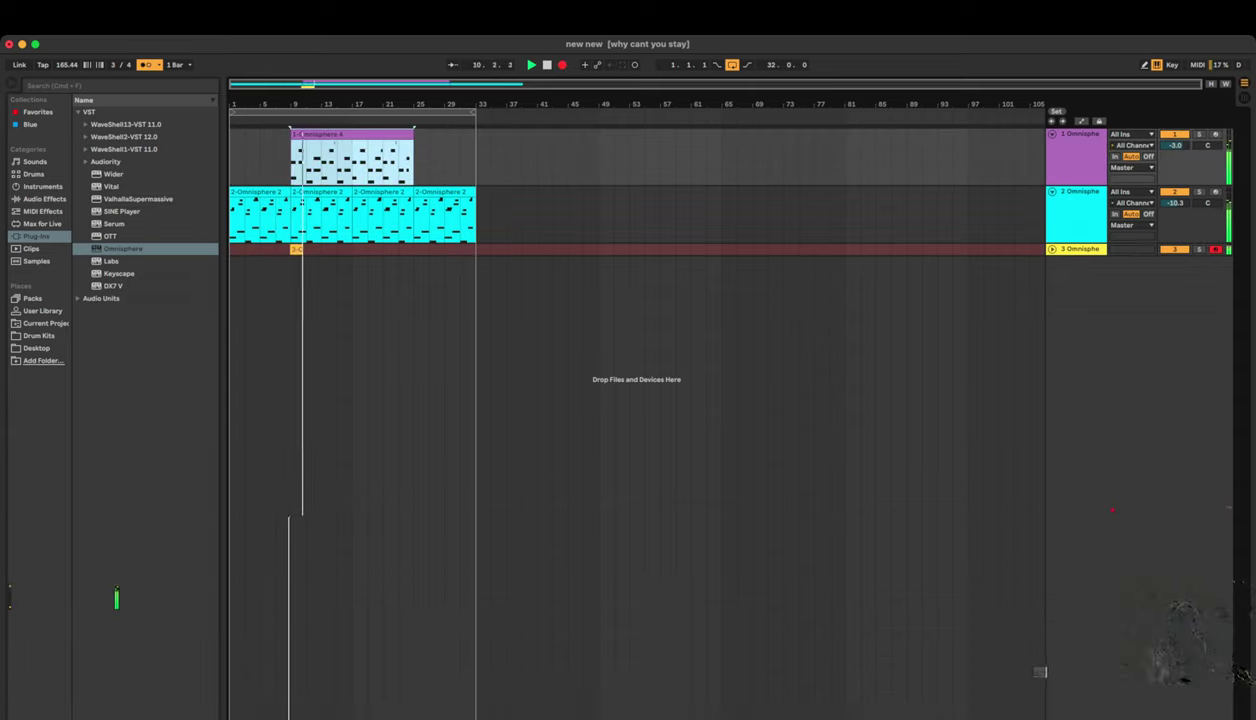
key("space")
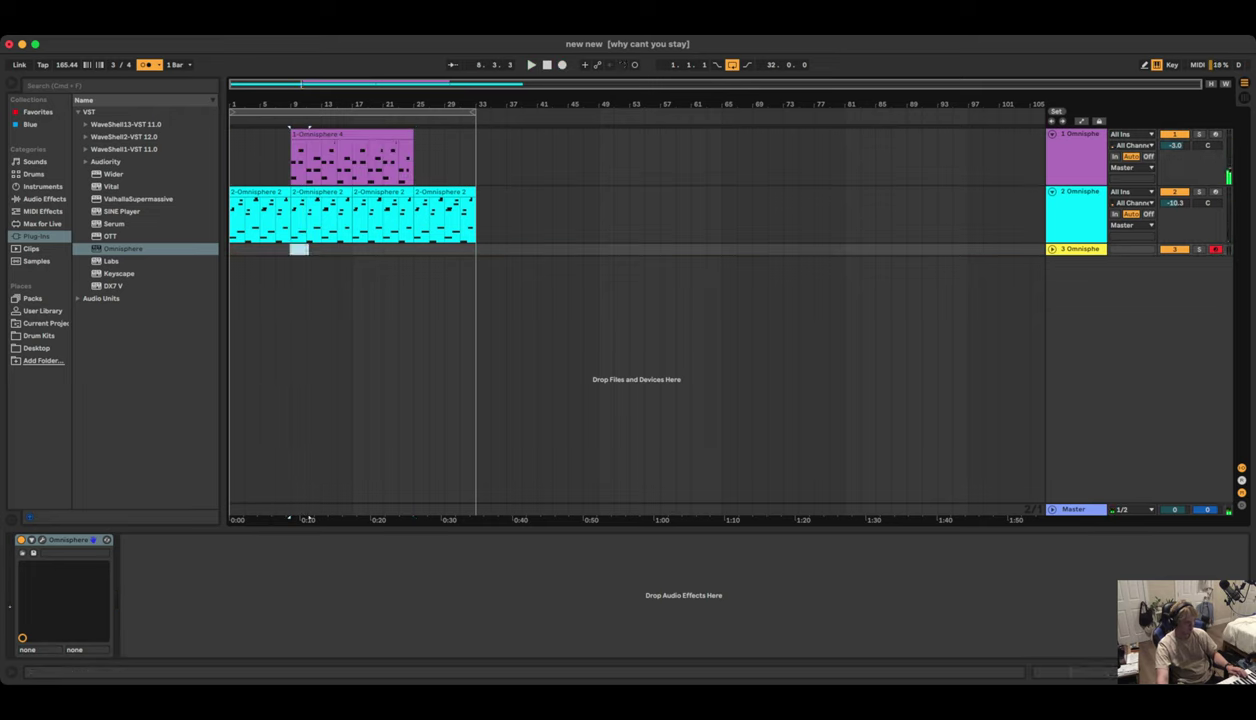
Lower the tempo to 157.00 BPM while the arrangement plays from bar 1
key("space")
left_click_drag(66, 65, 66, 83)
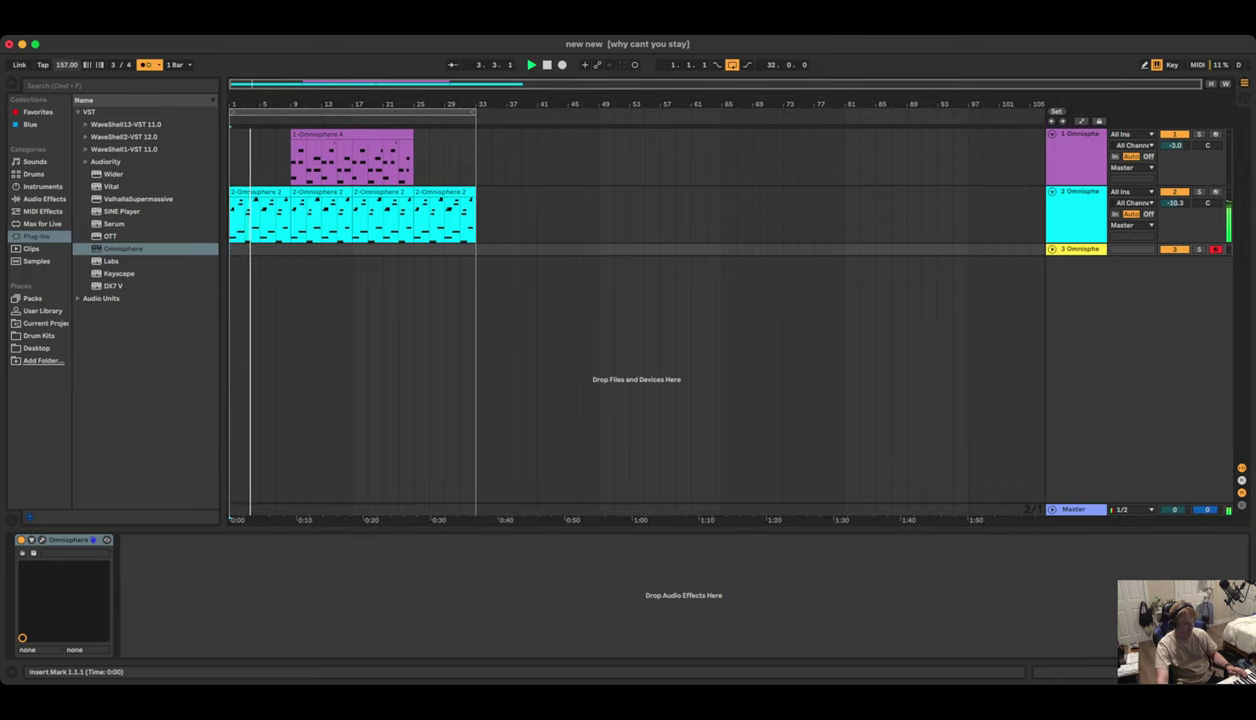
Delete the last clip on the second Omnisphere track and shorten the loop to 24 bars
left_click(443, 192)
key("Delete")
left_click_drag(474, 112, 412, 112)
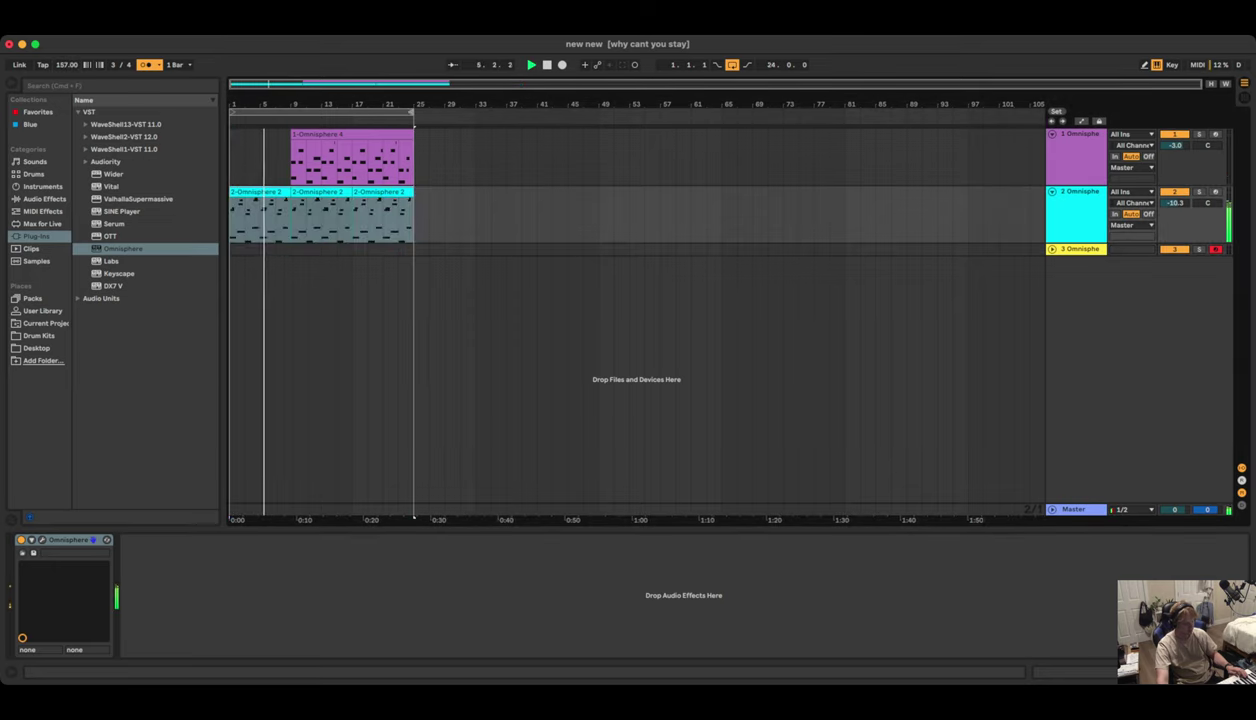
Record two takes on the third Omnisphere track, deleting the first before recording the second over the 24 bars from bar 1
key("F9")
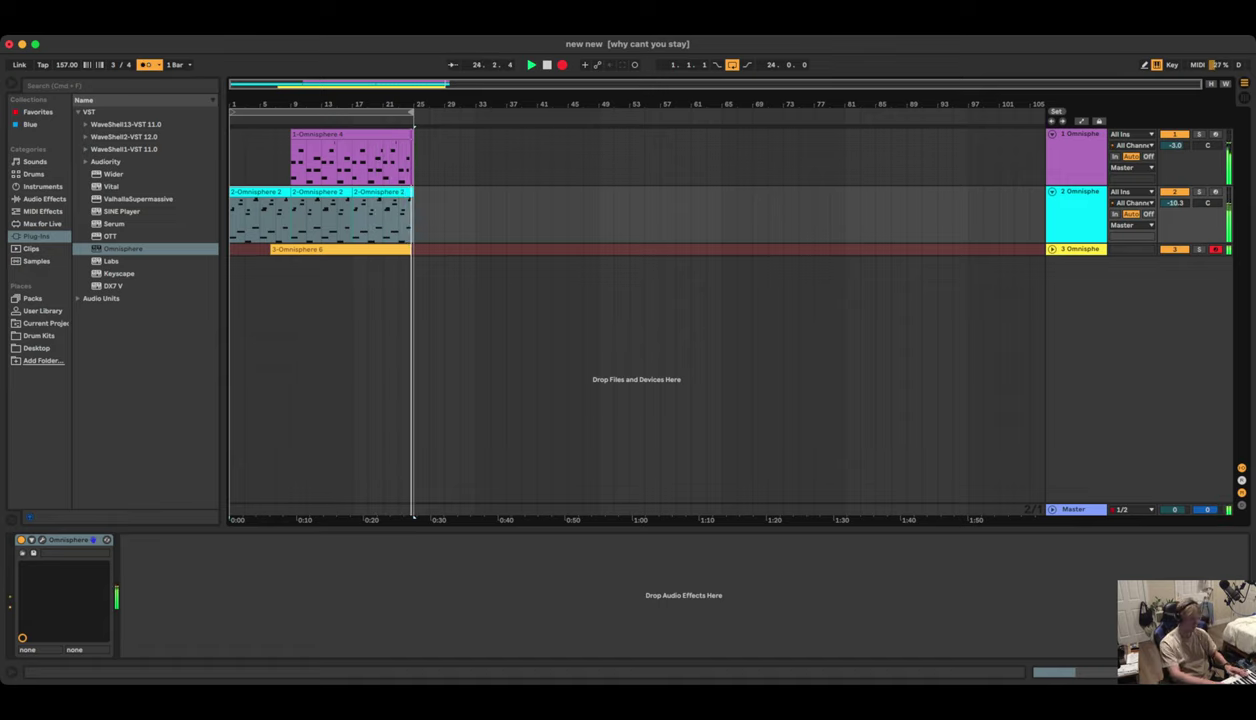
key("space")
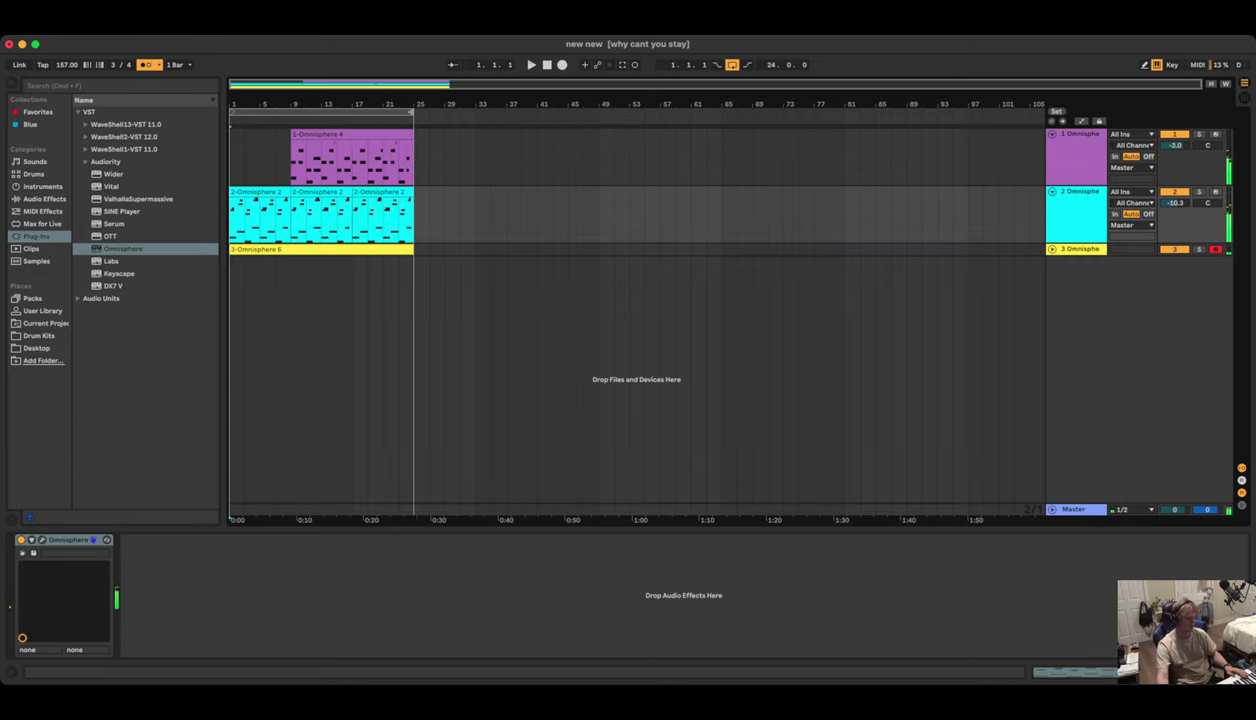
left_click(320, 249)
key("Delete")
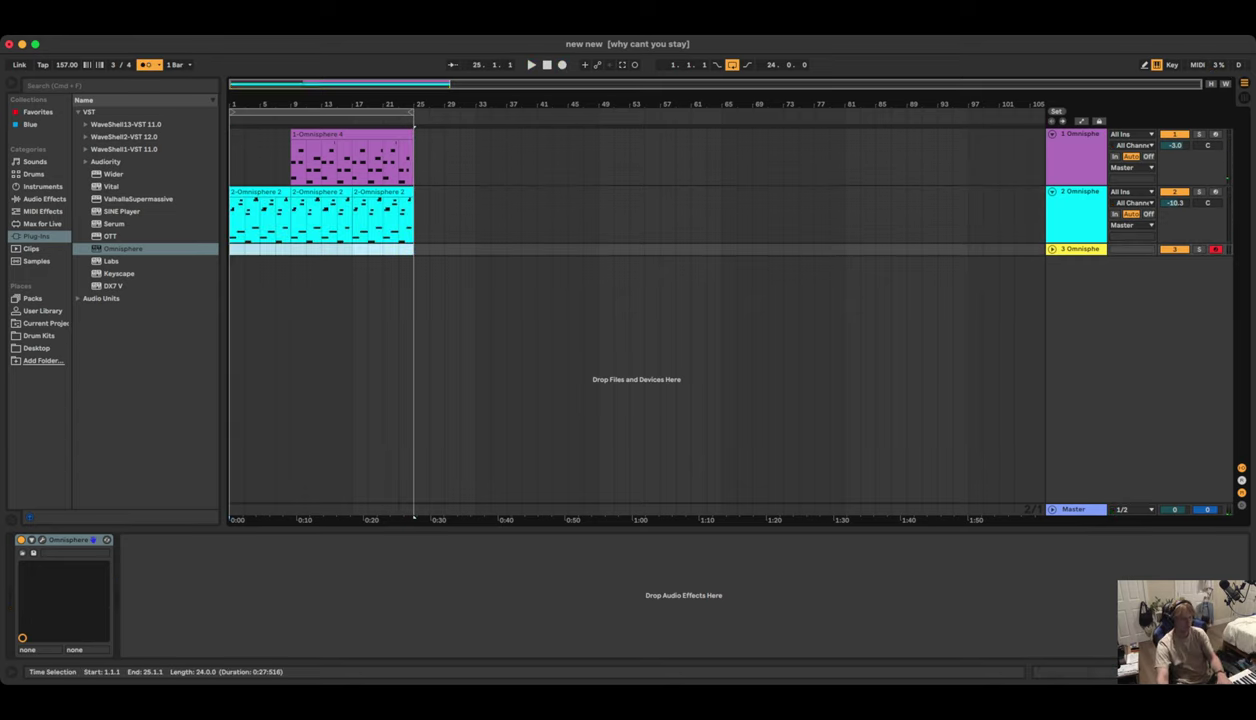
key("F9")
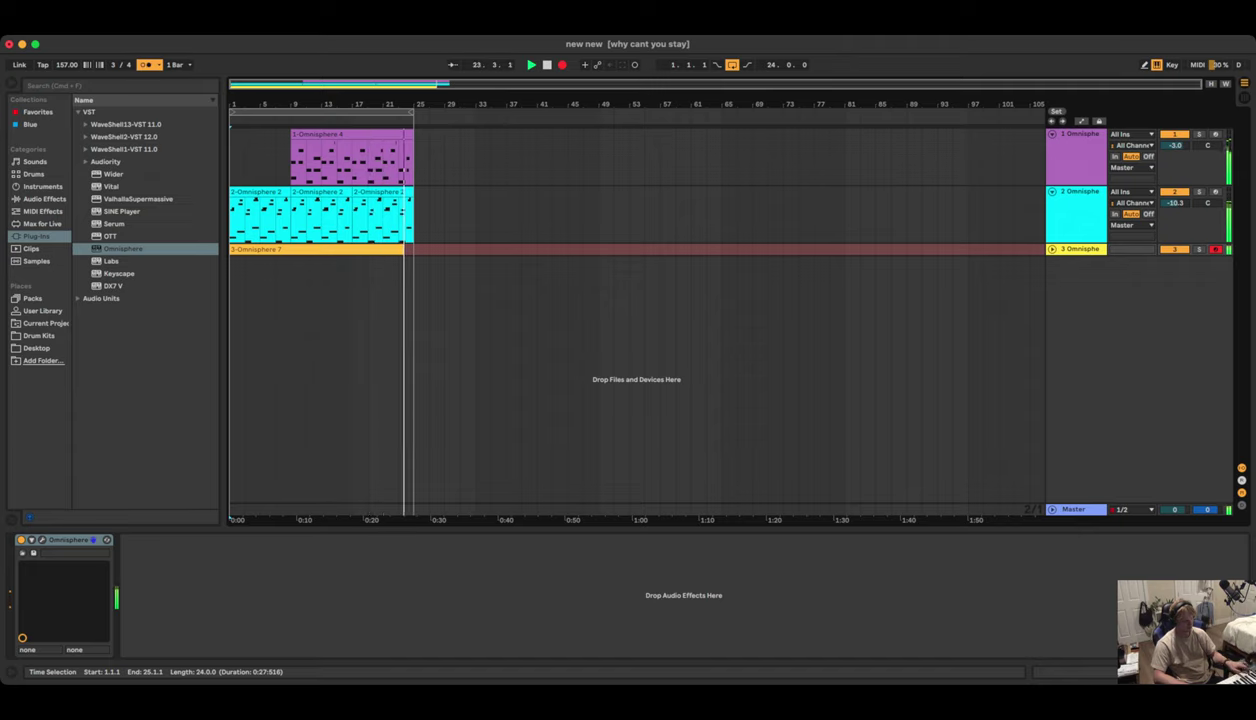
key("space")
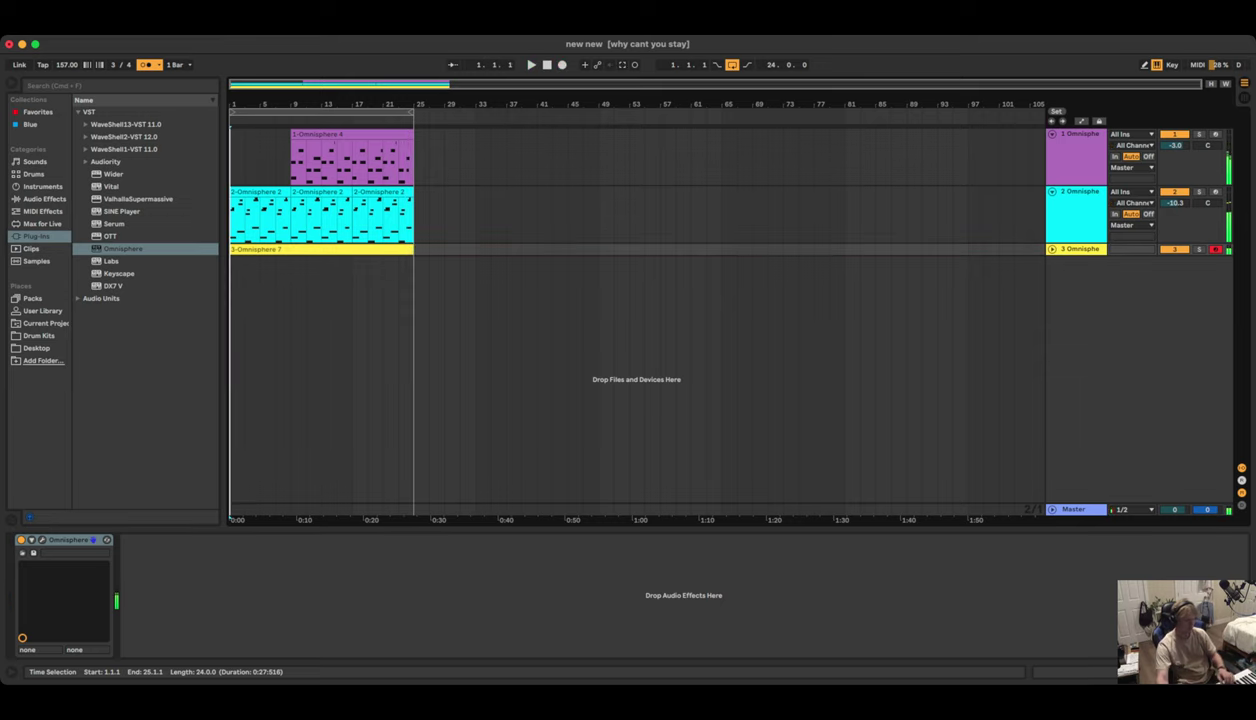
Add the Limiter audio effect to the Master track
left_click(44, 199)
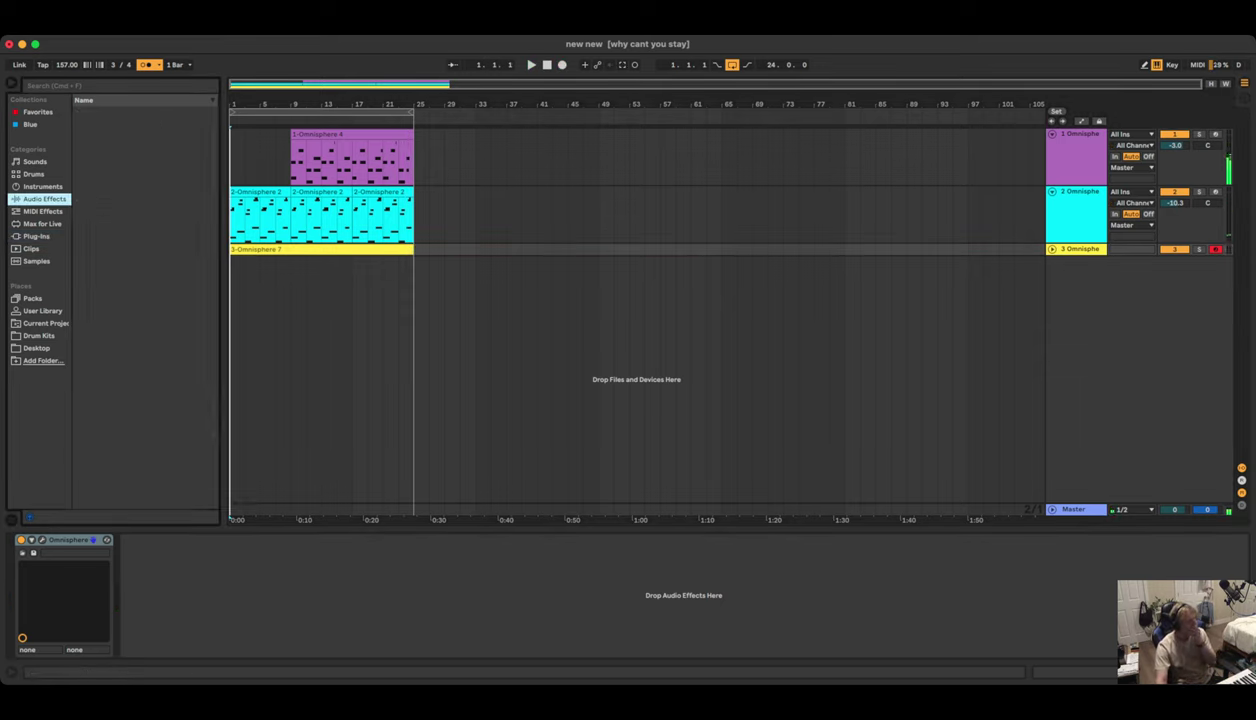
scroll(141, 303, "down", 1)
left_click(112, 376)
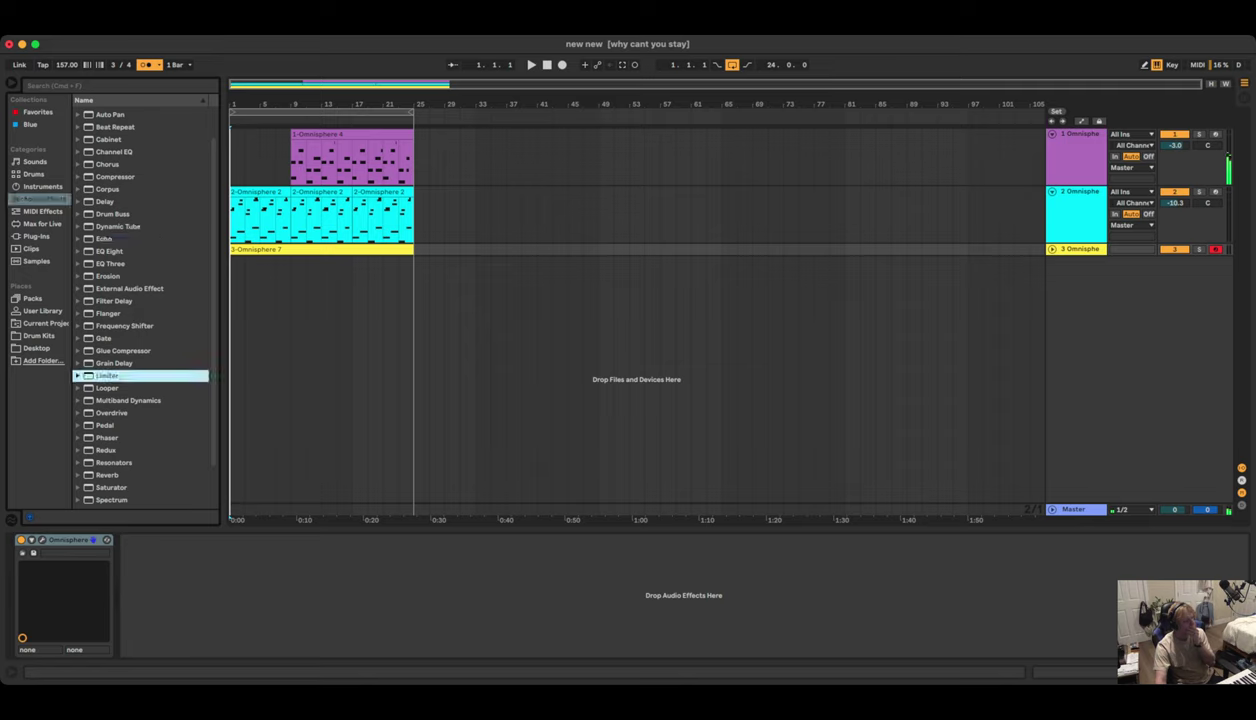
left_click_drag(112, 376, 352, 509)
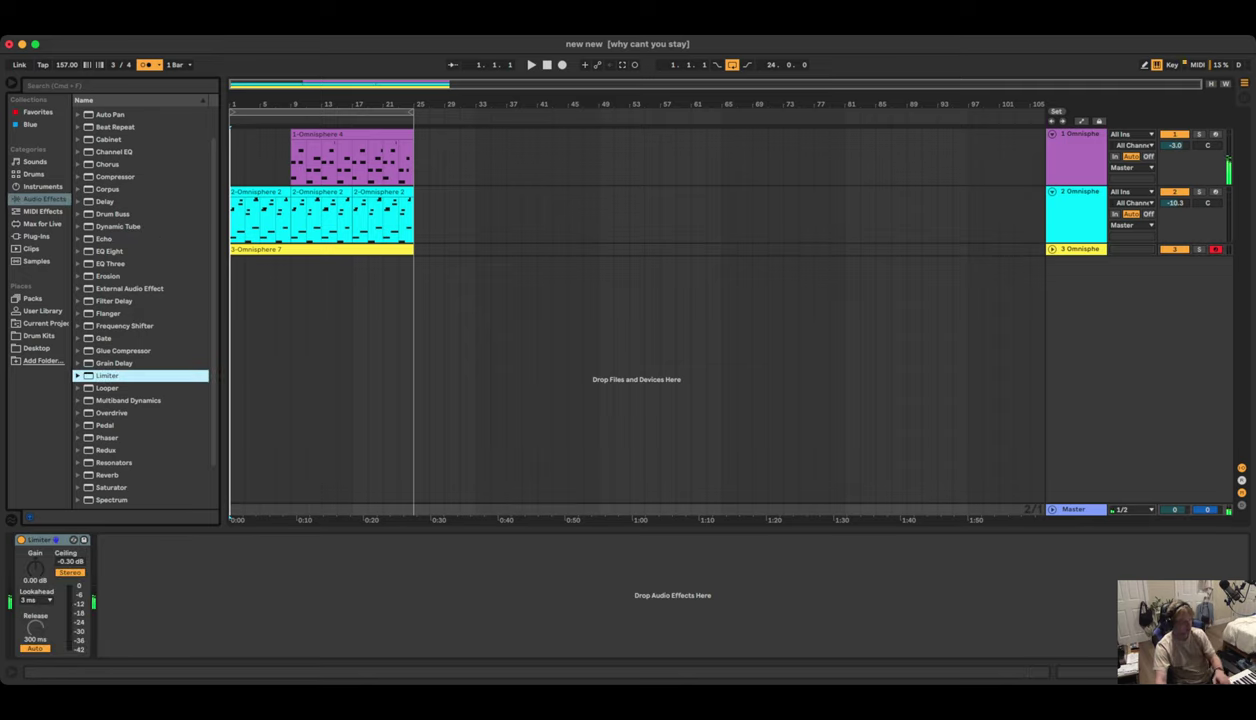
Record over the opening bars of the third Omnisphere track's take and remove the resulting clips
key("space")
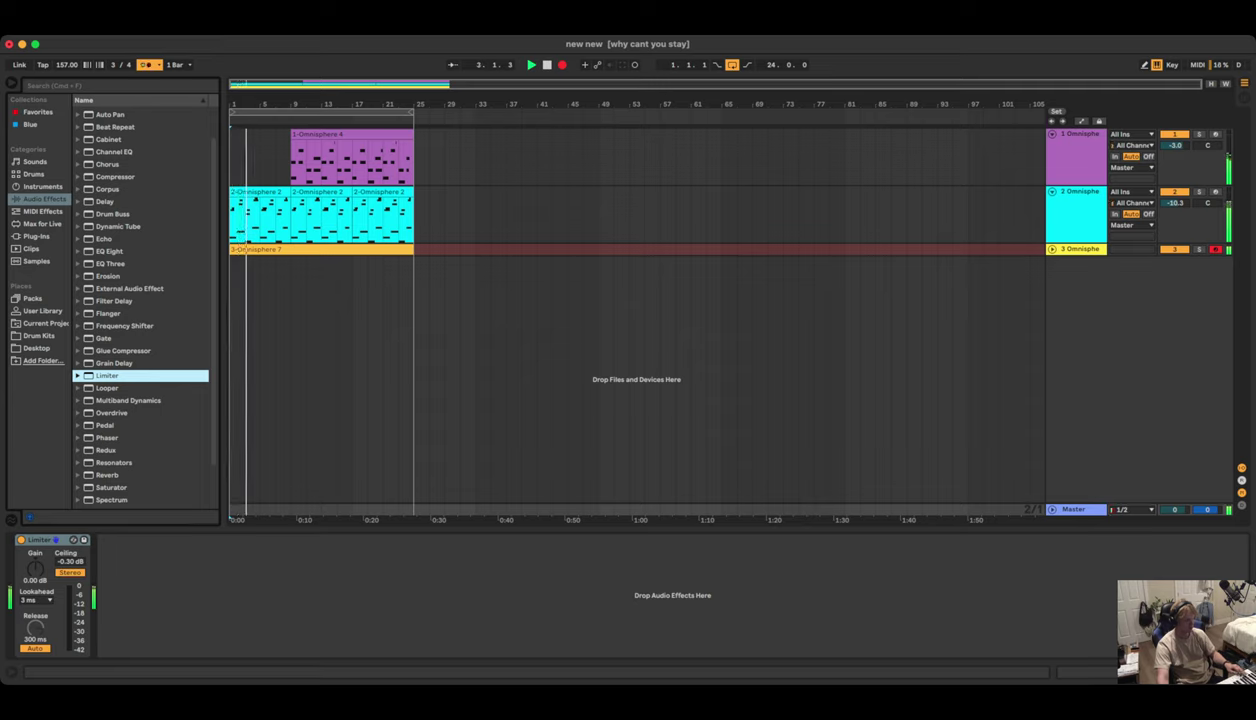
key("space")
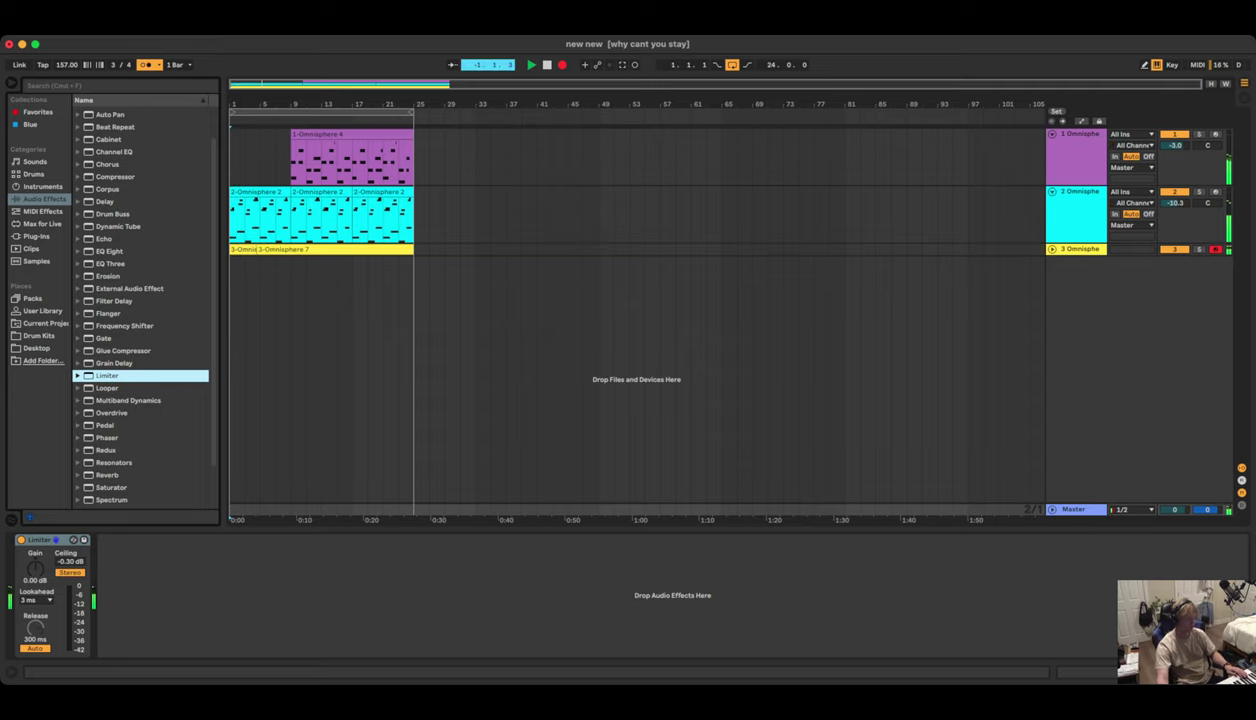
key("space")
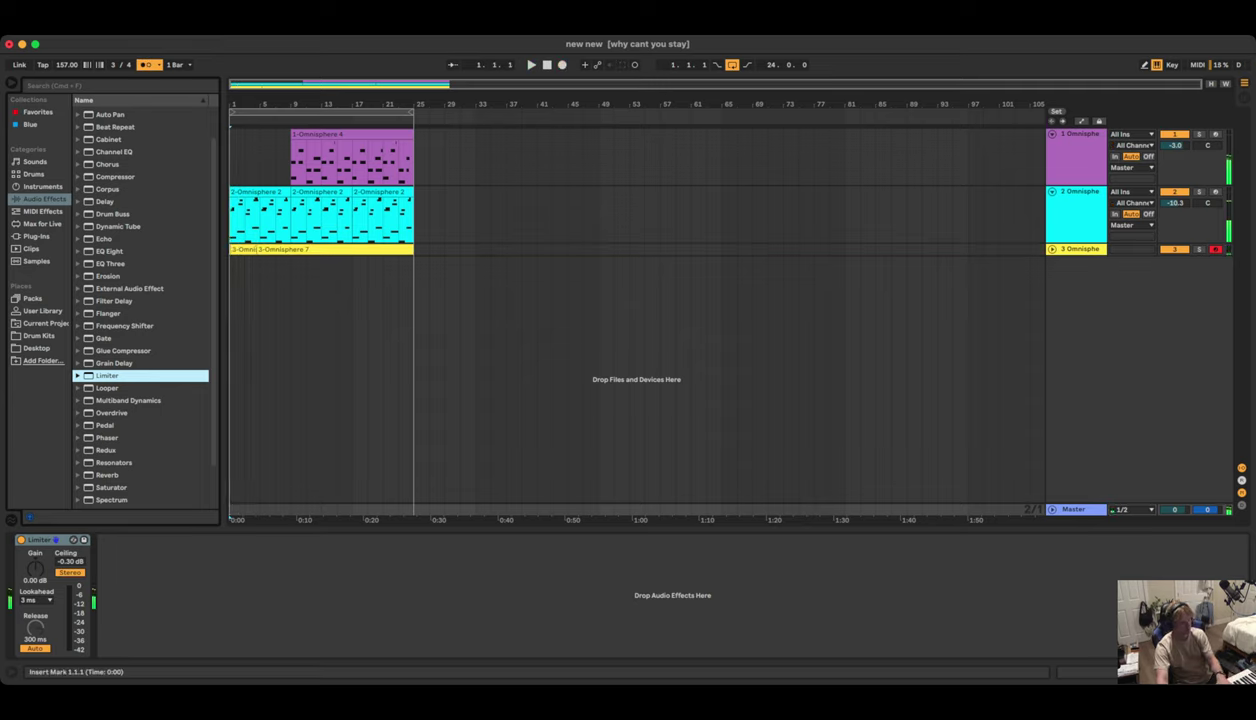
left_click(300, 250)
key("Delete")
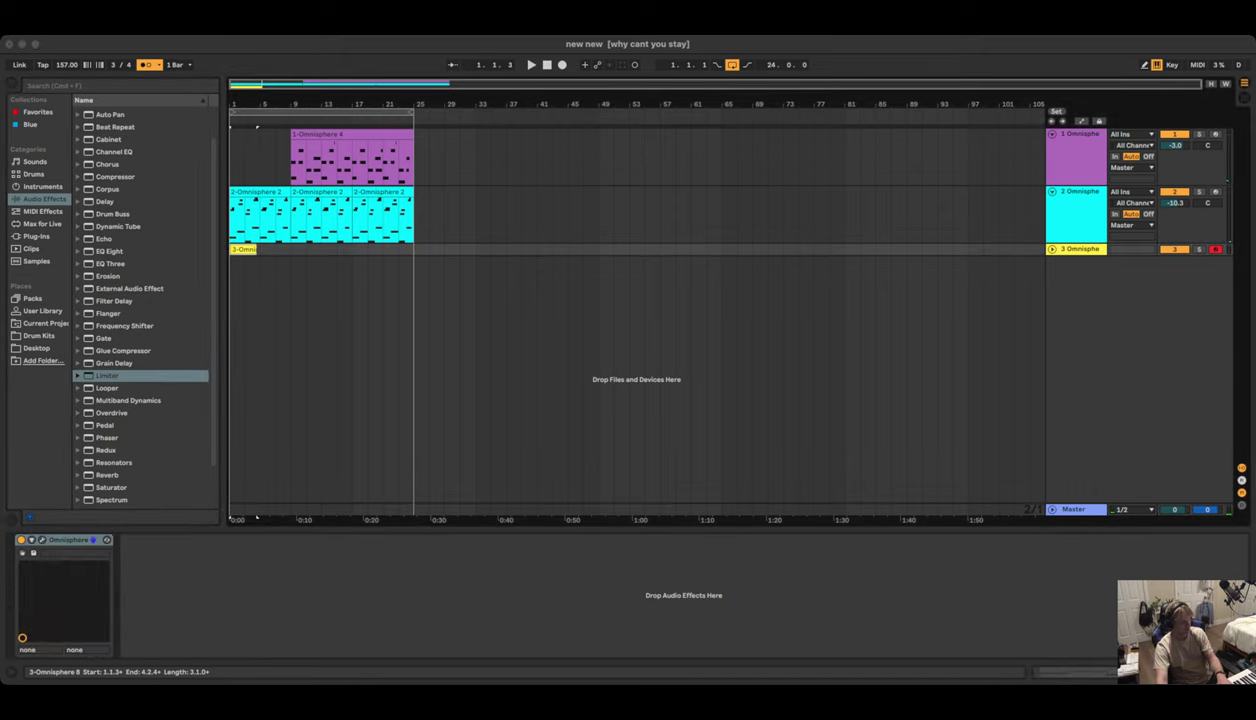
left_click(244, 250)
Record two short partial takes on the third Omnisphere track, starting the second from bar 1
key("F9")
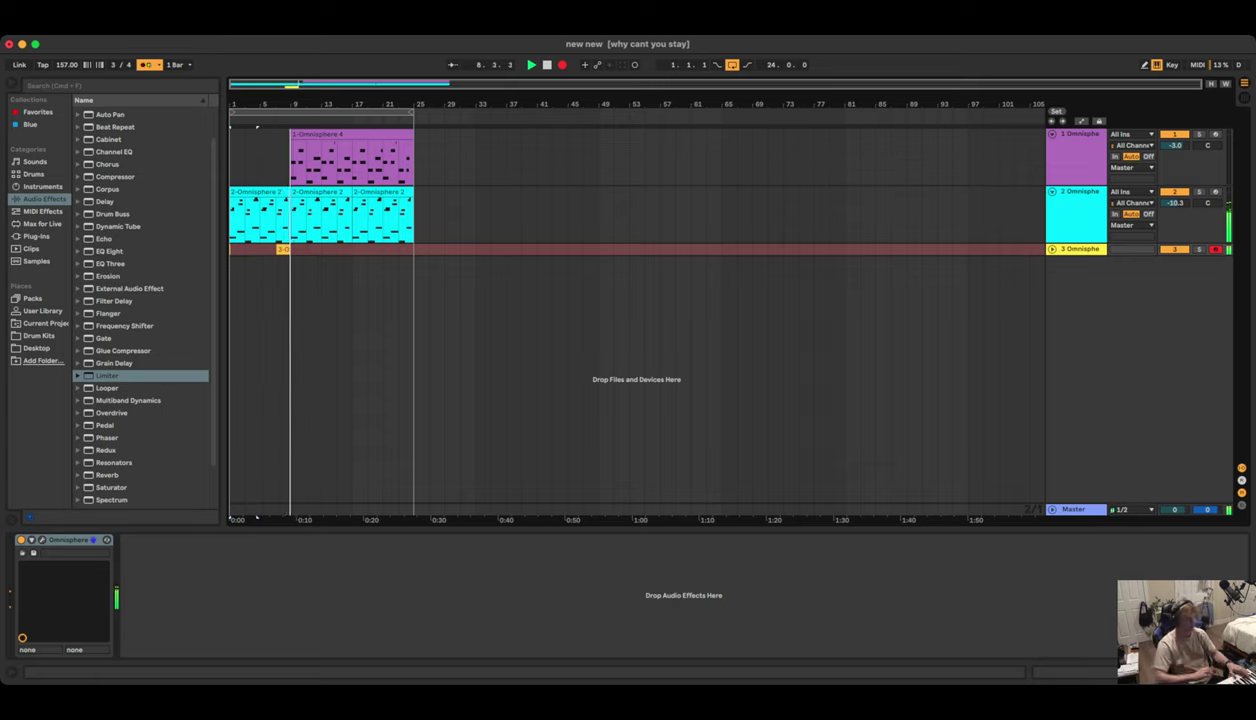
key("space")
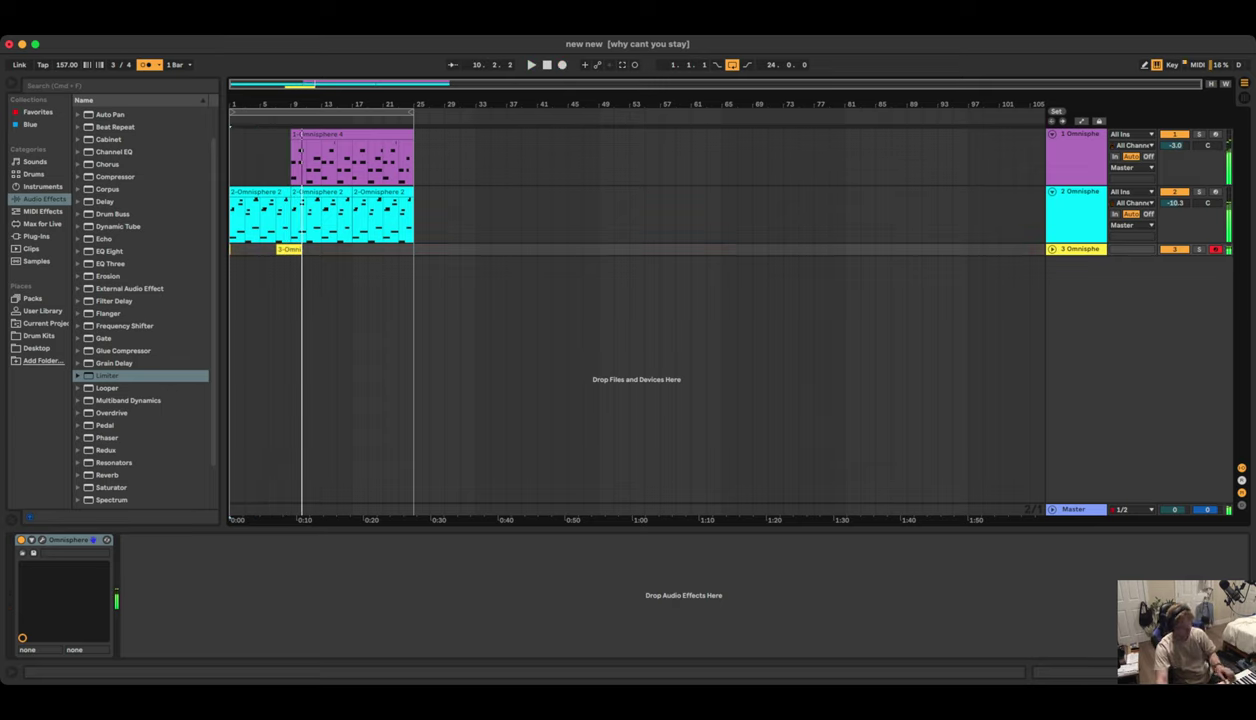
key("F9")
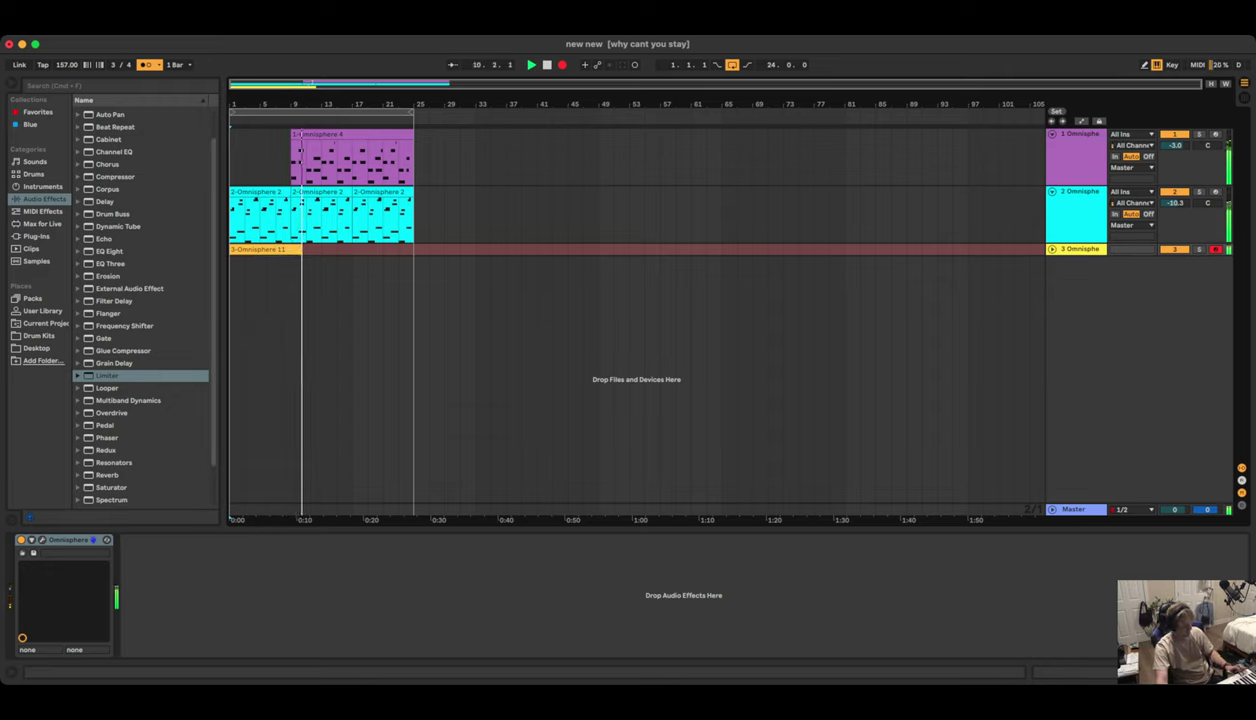
key("space")
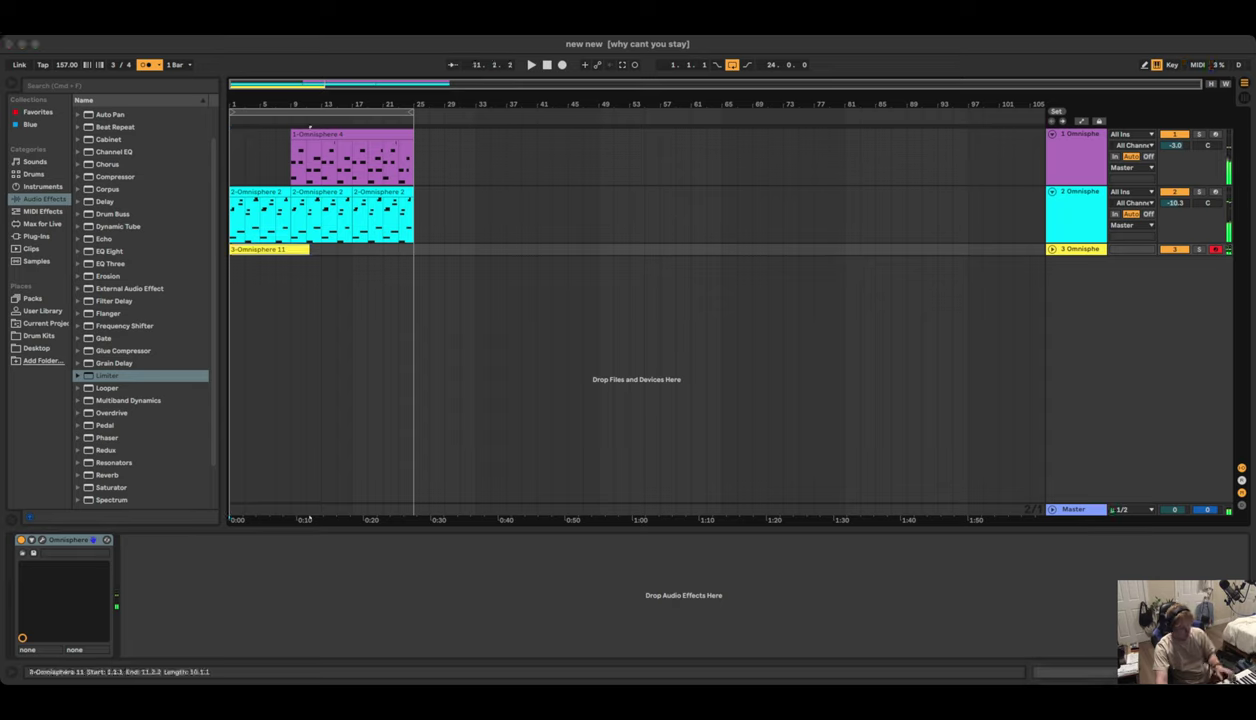
Delete the partial take on the third Omnisphere track and record a full 24-bar take from bar 1
left_click(268, 250)
key("Delete")
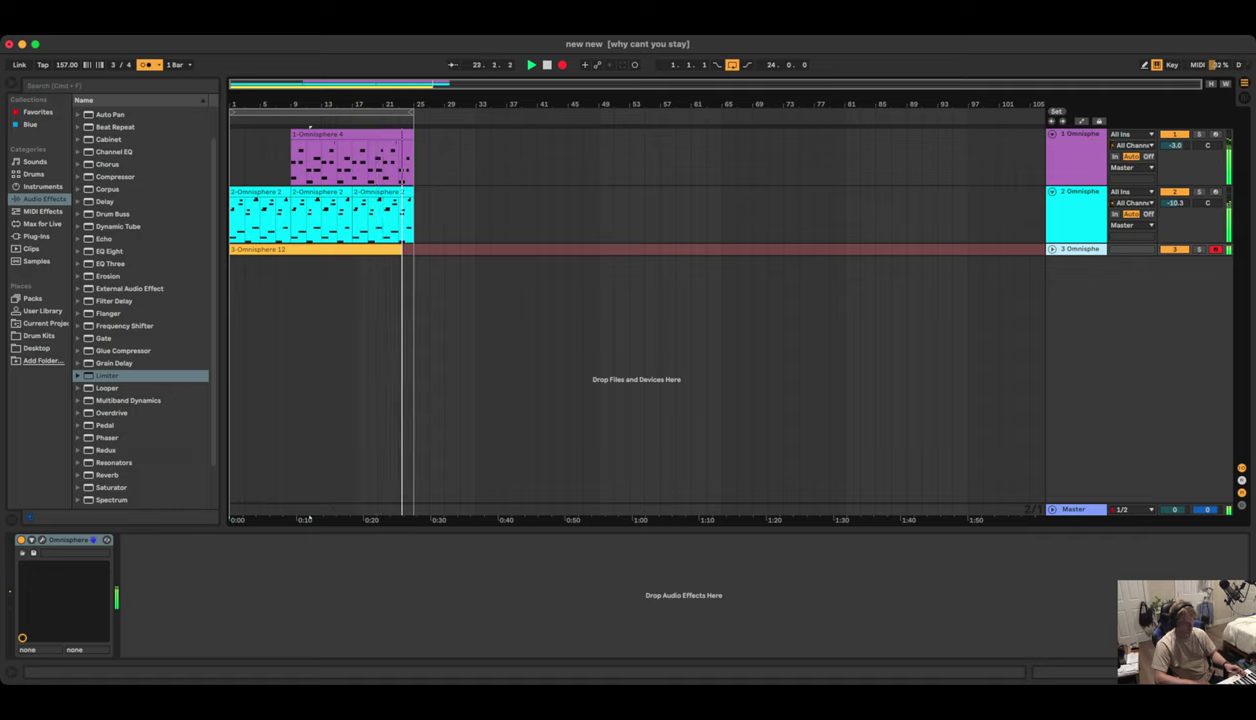
key("space")
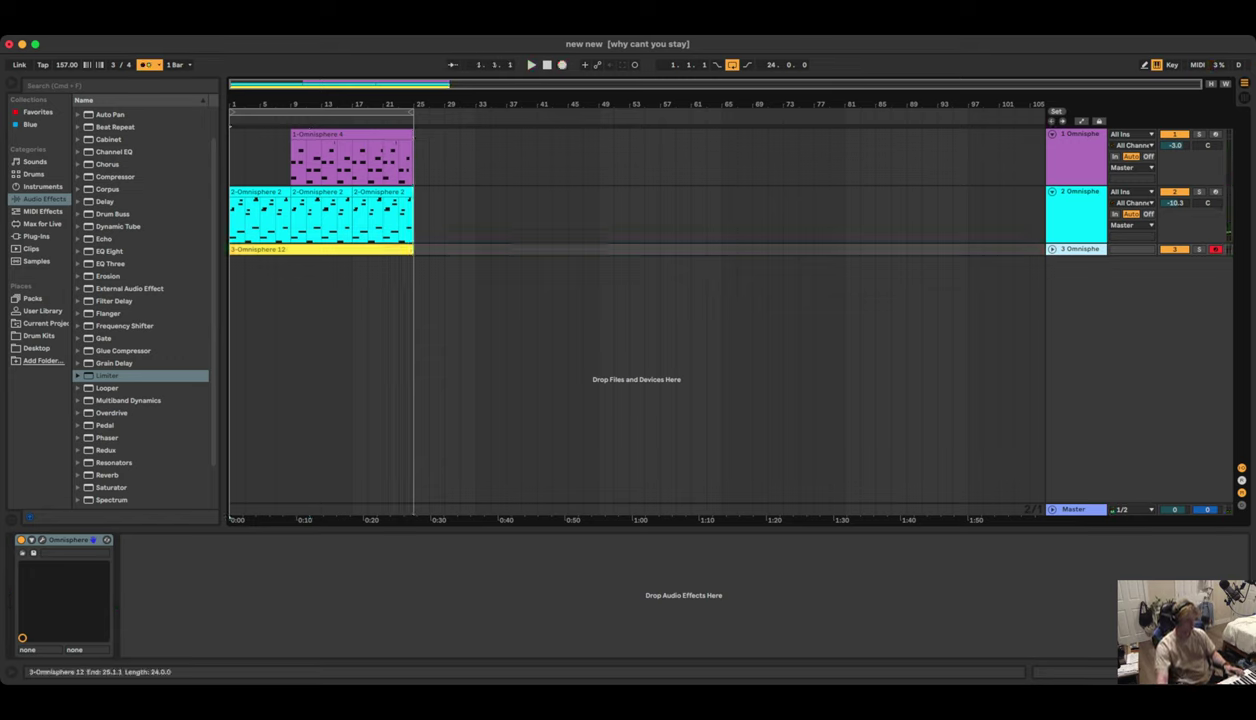
left_click(414, 249)
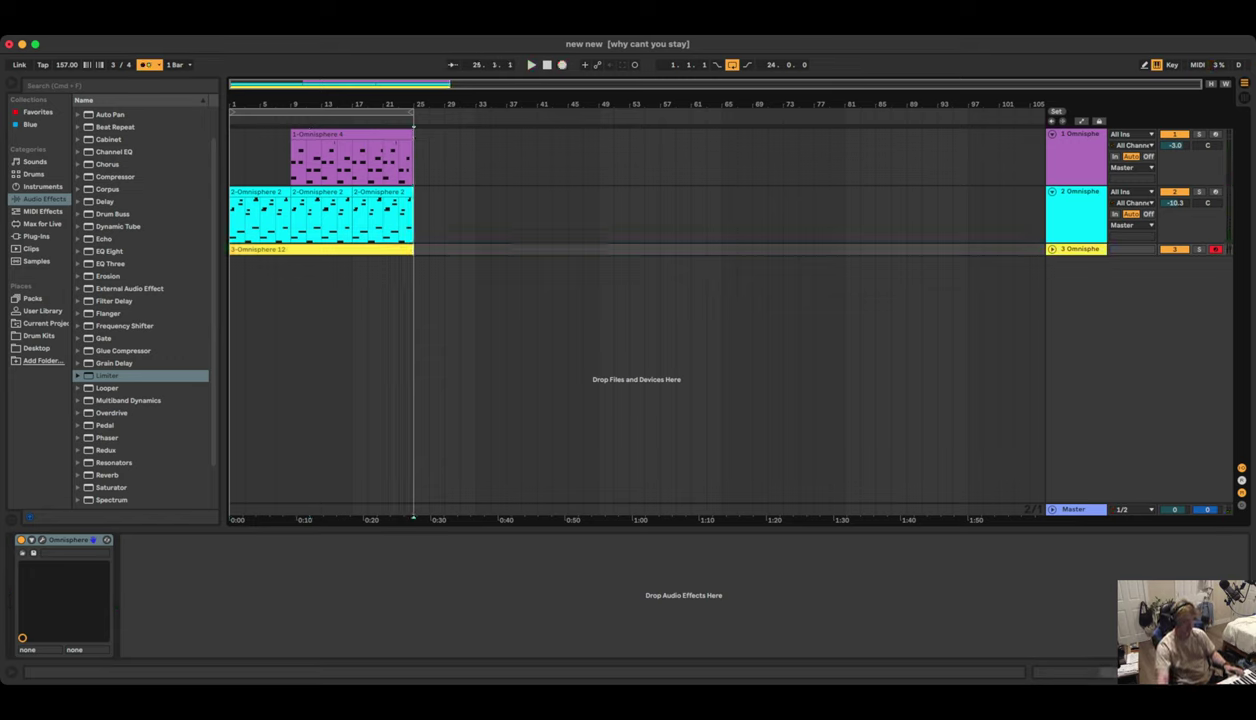
Switch record arming from the third to the first and finally the second Omnisphere track, and play the arrangement from bar 1
left_click(1216, 134)
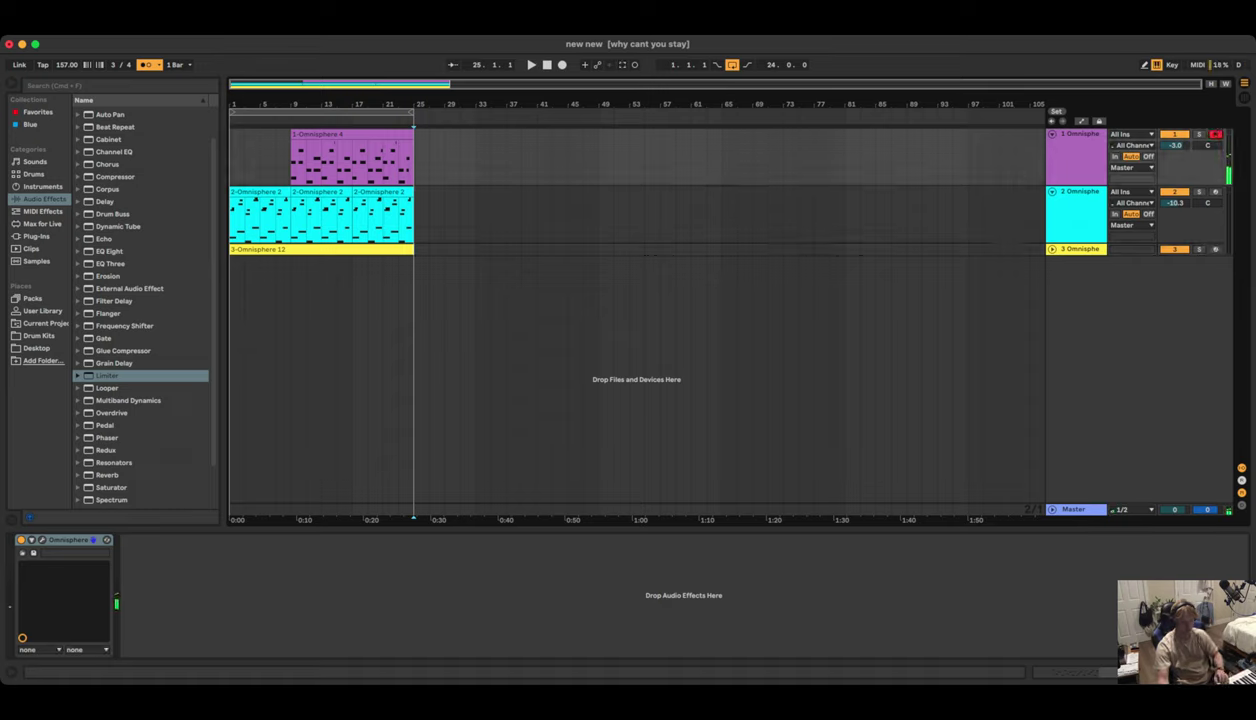
left_click(1216, 192)
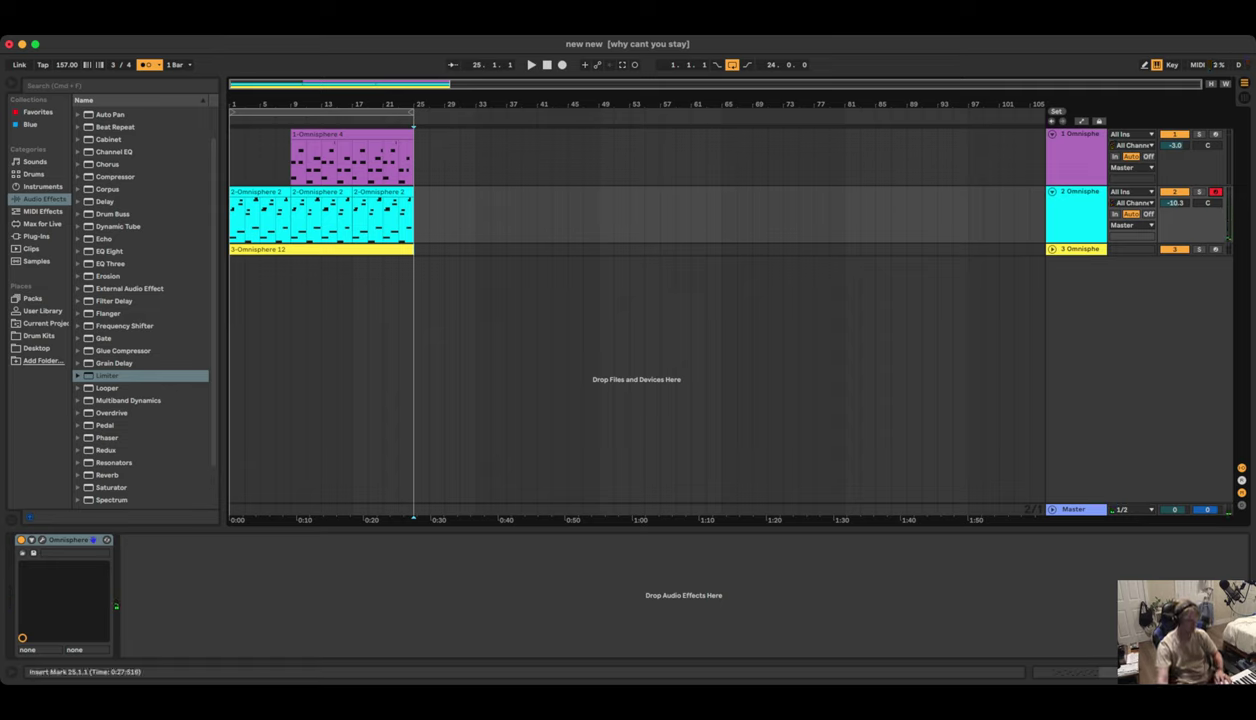
left_click(380, 192)
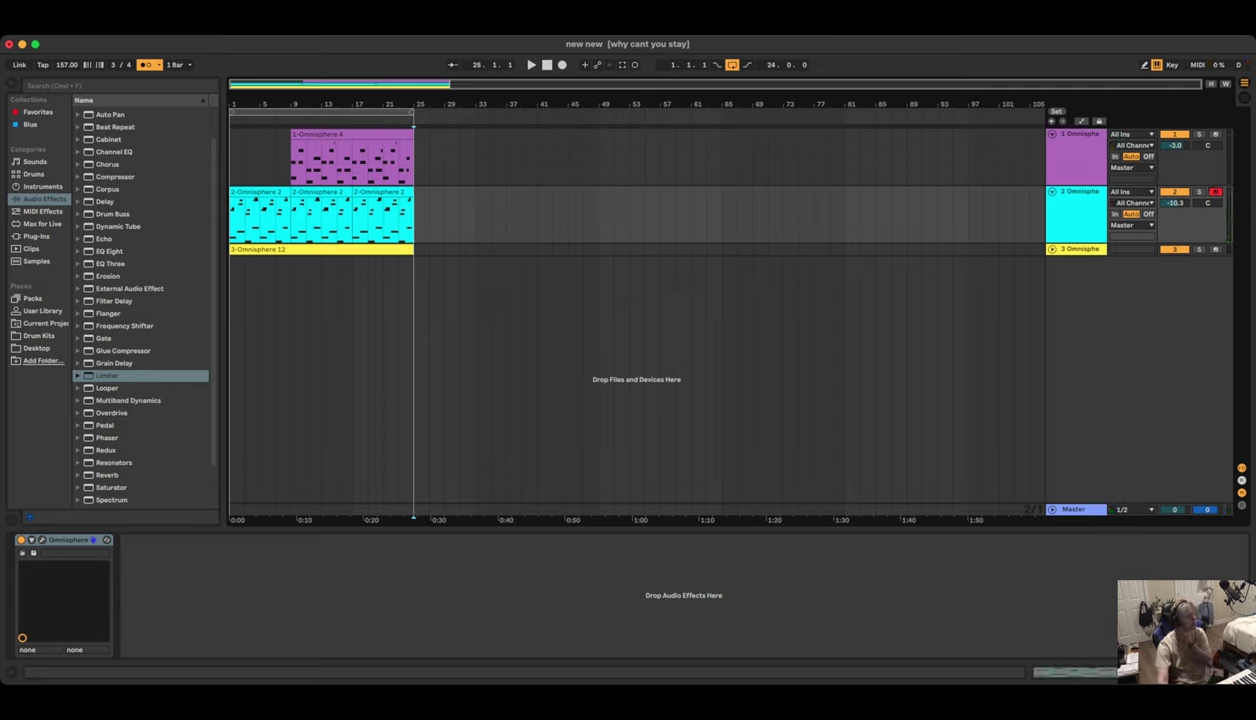
key("Home")
key("space")
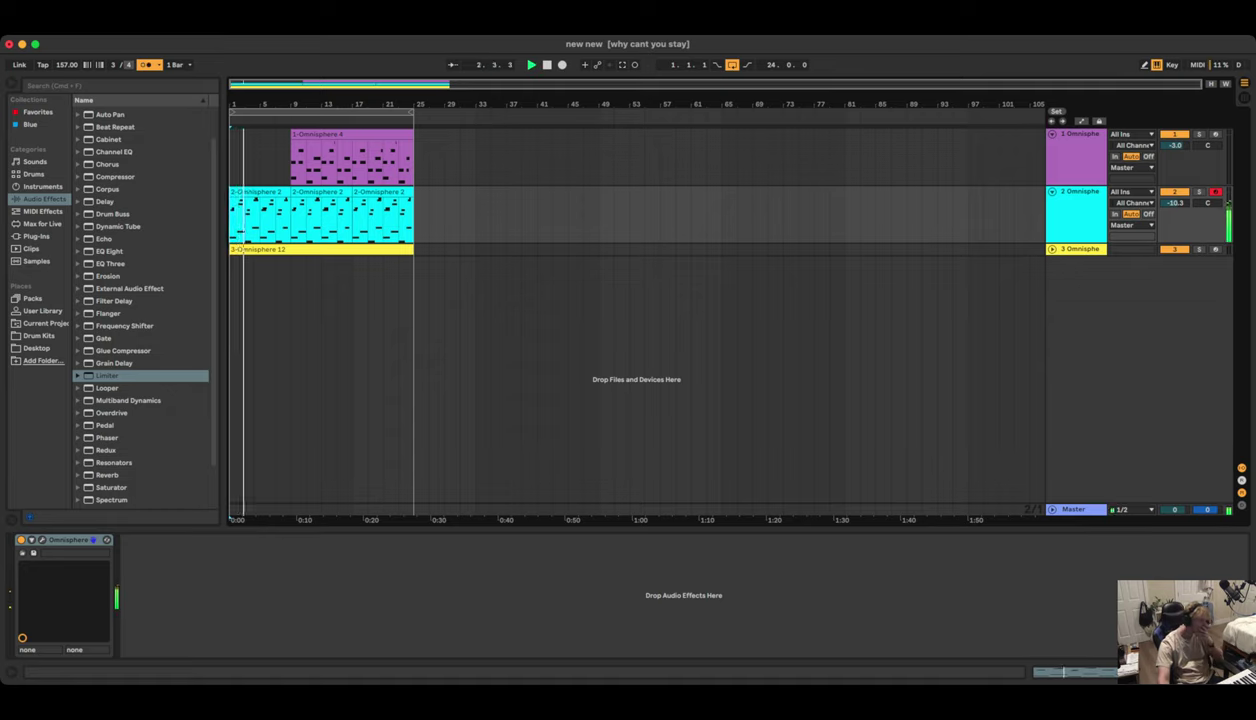
Stop playback and preview kits in the Drums library, from 707 Flight Time Kit through 808 Medussa Kit to Acoustic Australia Kit and beyond
left_click(43, 187)
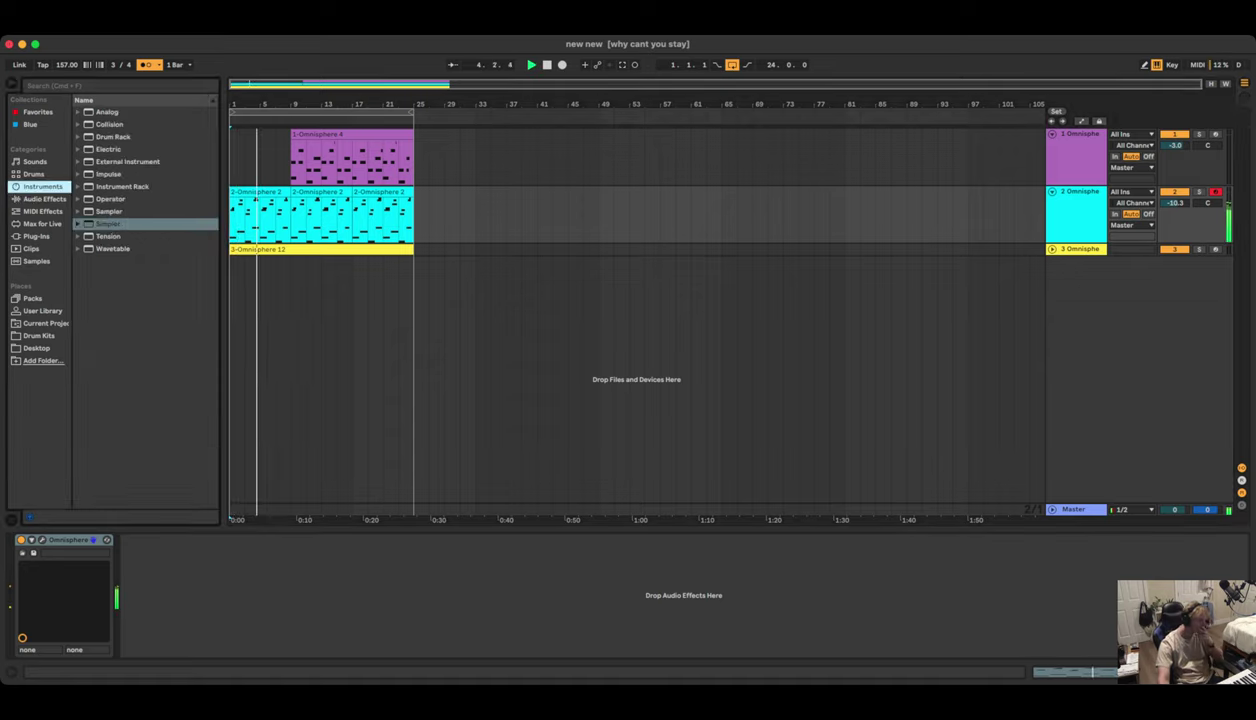
left_click(34, 174)
key("space")
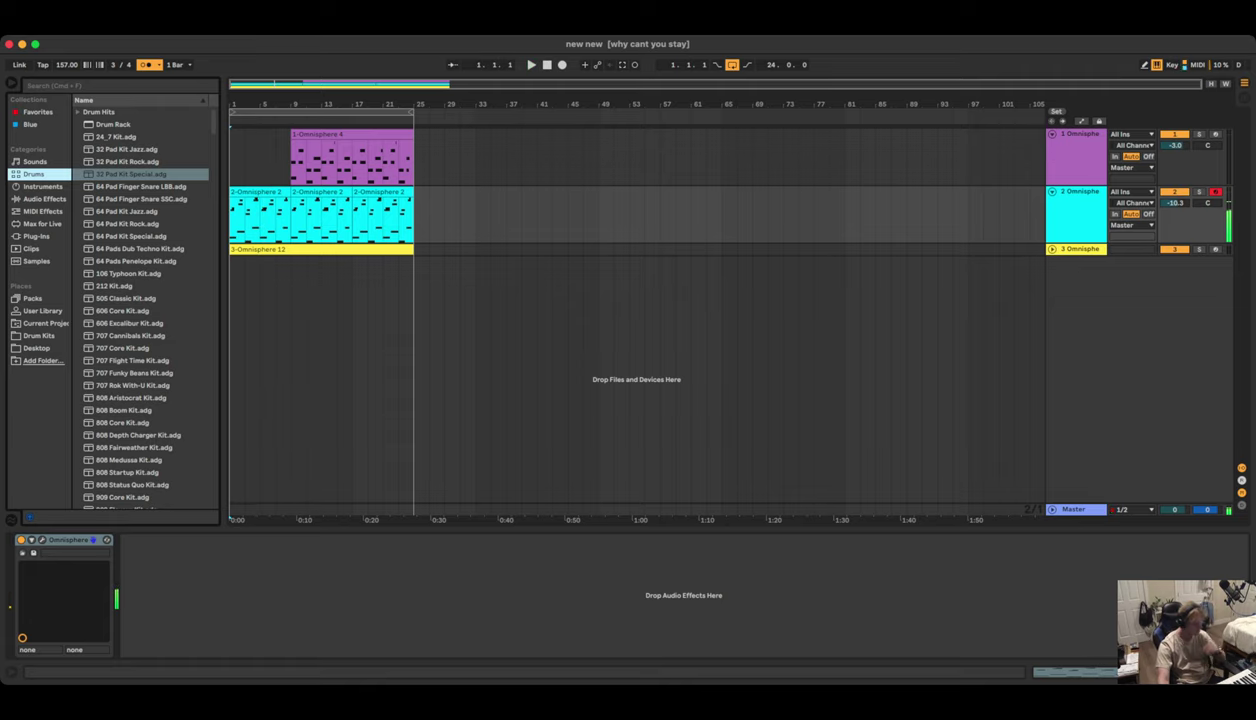
left_click(140, 360)
left_click(143, 410)
left_click(141, 361)
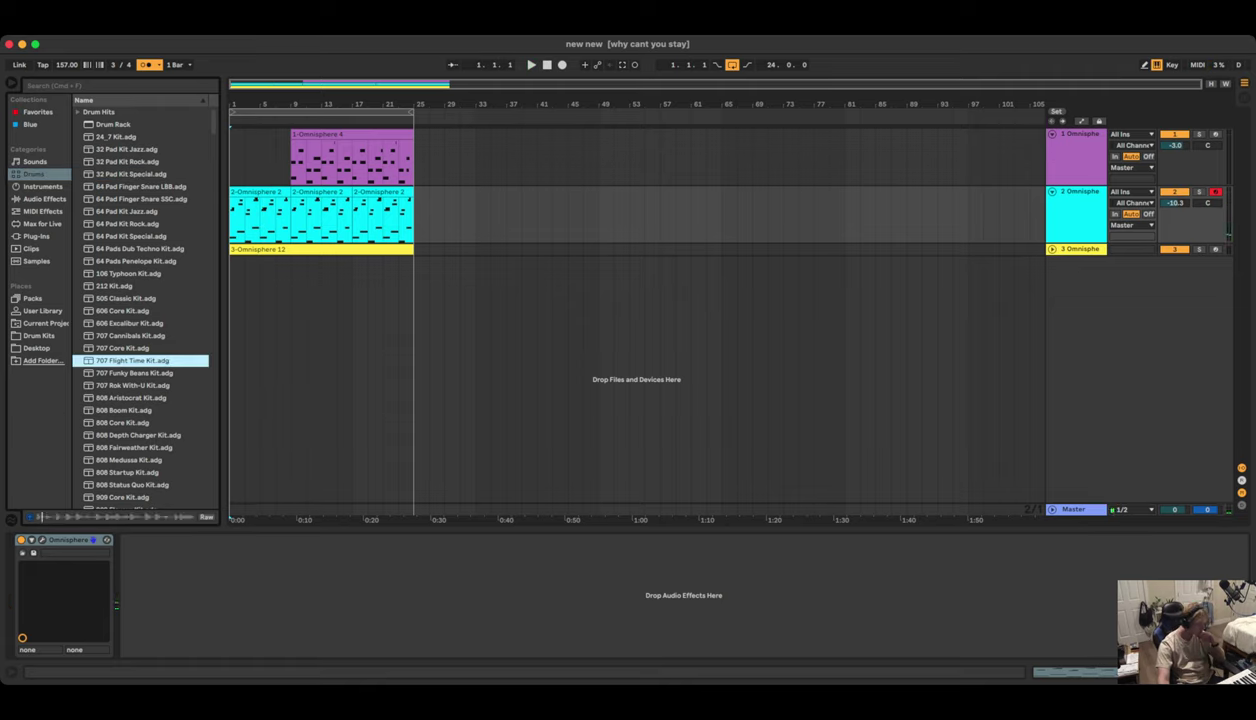
left_click(142, 373)
scroll(142, 374, "down", 3)
left_click(142, 384)
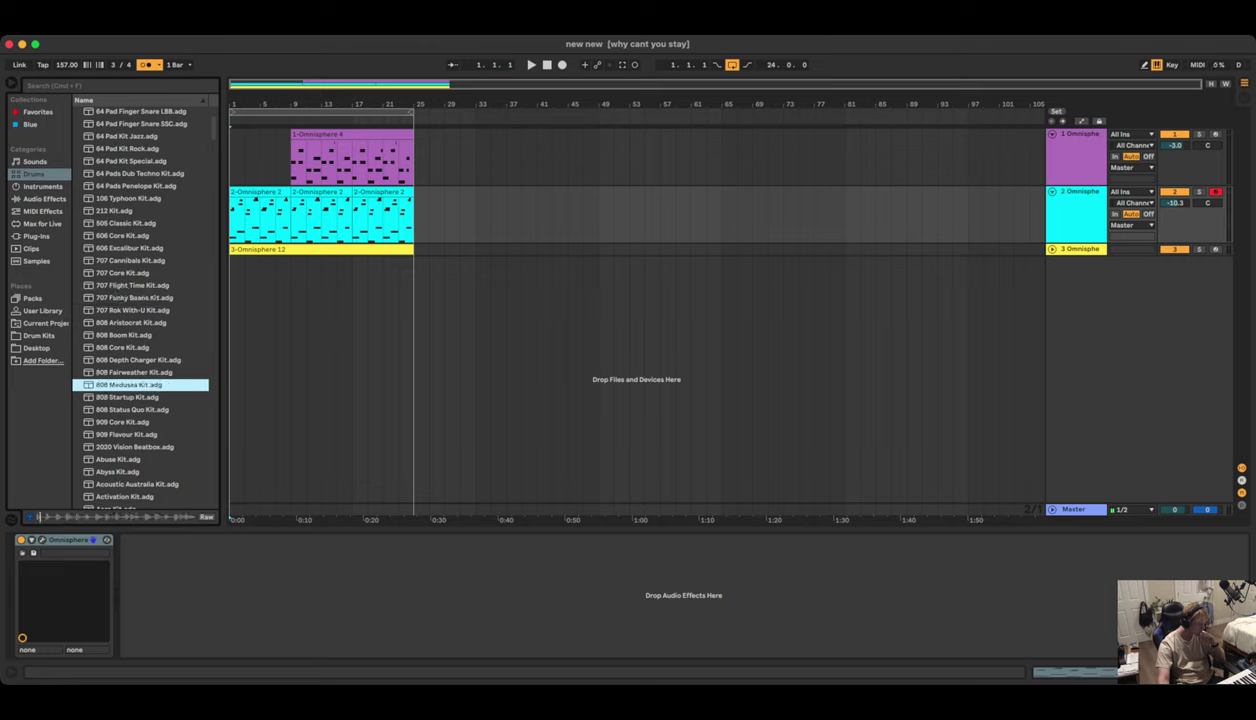
left_click(142, 434)
scroll(142, 434, "down", 3)
left_click(142, 409)
scroll(142, 409, "down", 2)
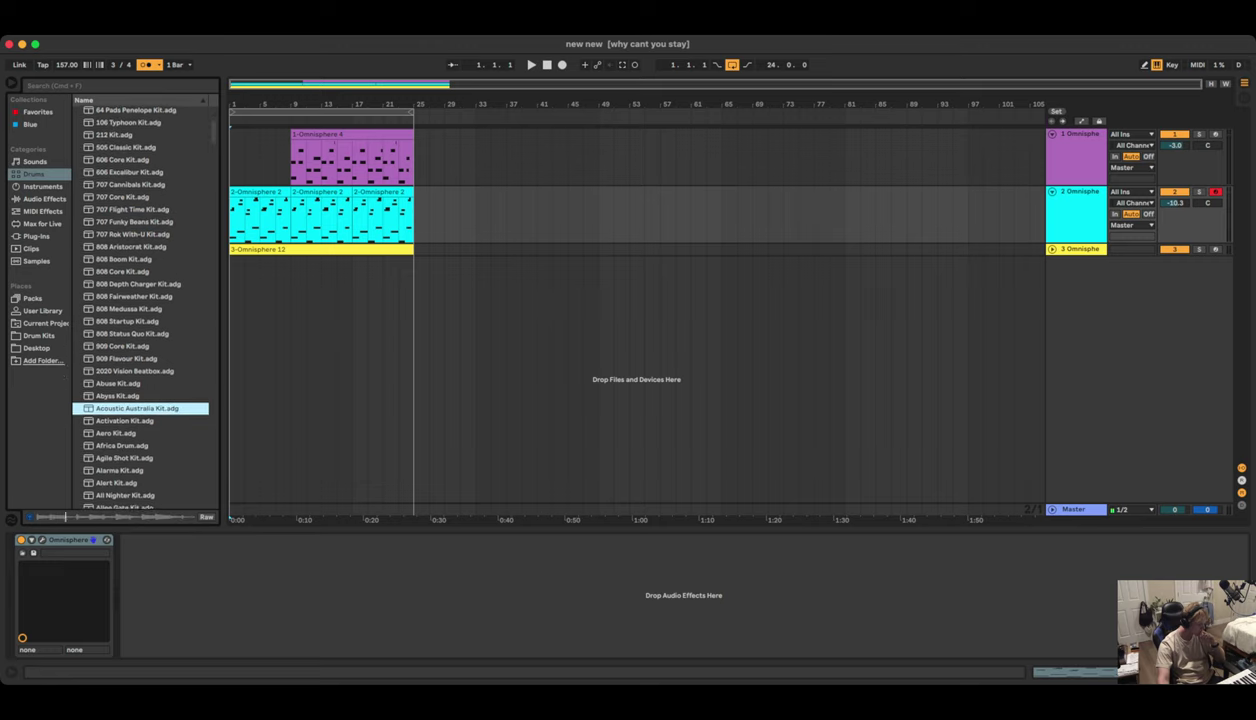
left_click(142, 420)
scroll(142, 420, "down", 2)
Preview the drum kits from Acoustic Australia Kit through All Nighter Kit to Altered Kit 2
key("Down")
key("Down")
key("Down")
key("Down")
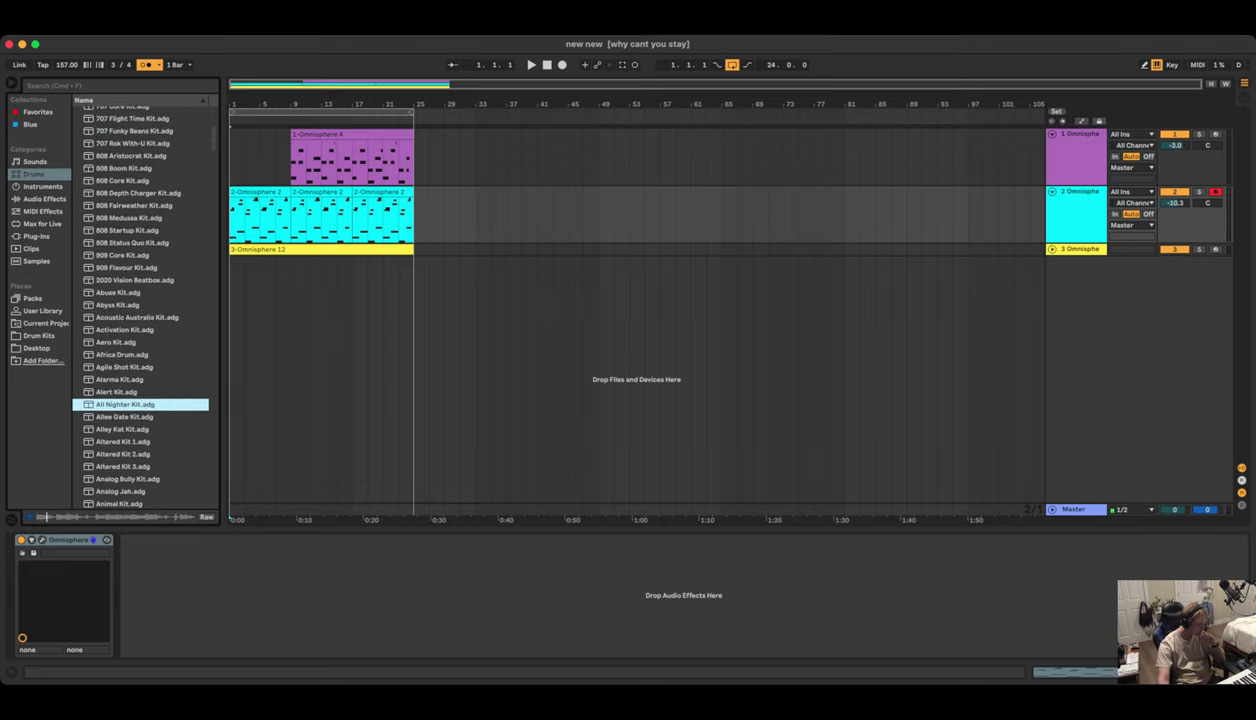
key("Down")
key("Down")
key("Down")
key("Down")
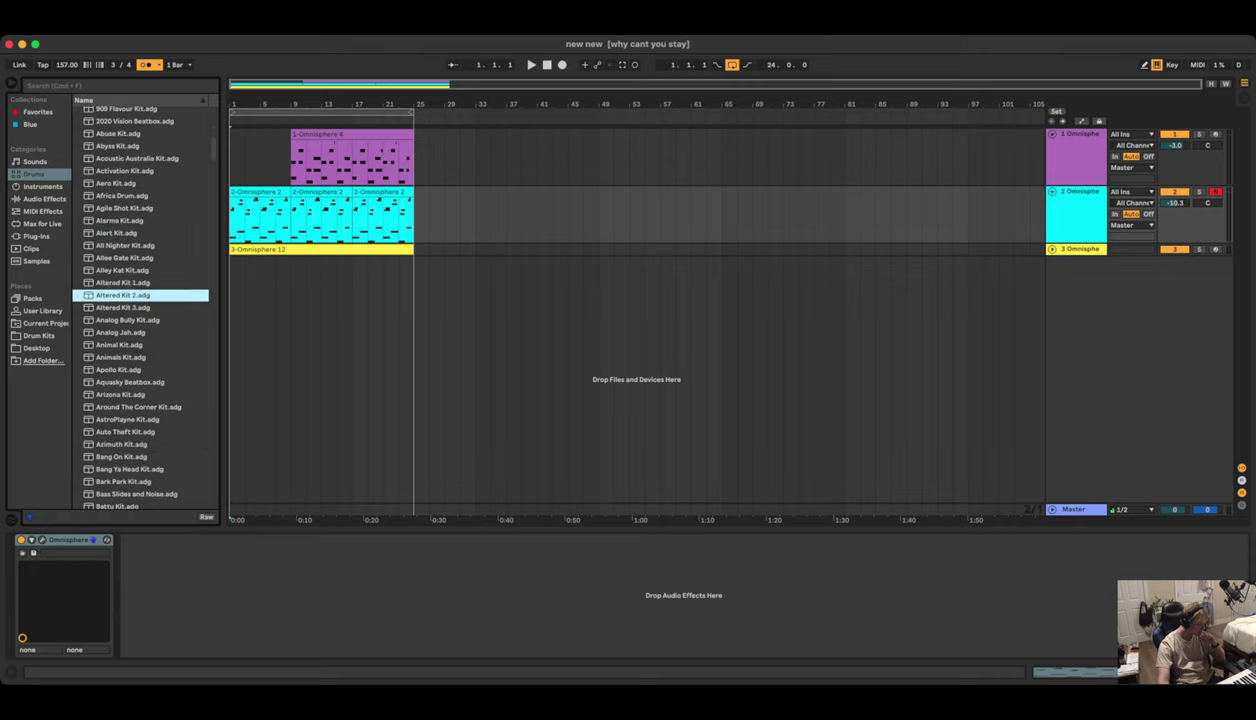
Go back over the kits before Altered Kit 2 and preview onward to Apollo Kit
key("Up")
key("Up")
key("Down")
key("Down")
key("Down")
key("Down")
key("Down")
key("Down")
key("Down")
key("Down")
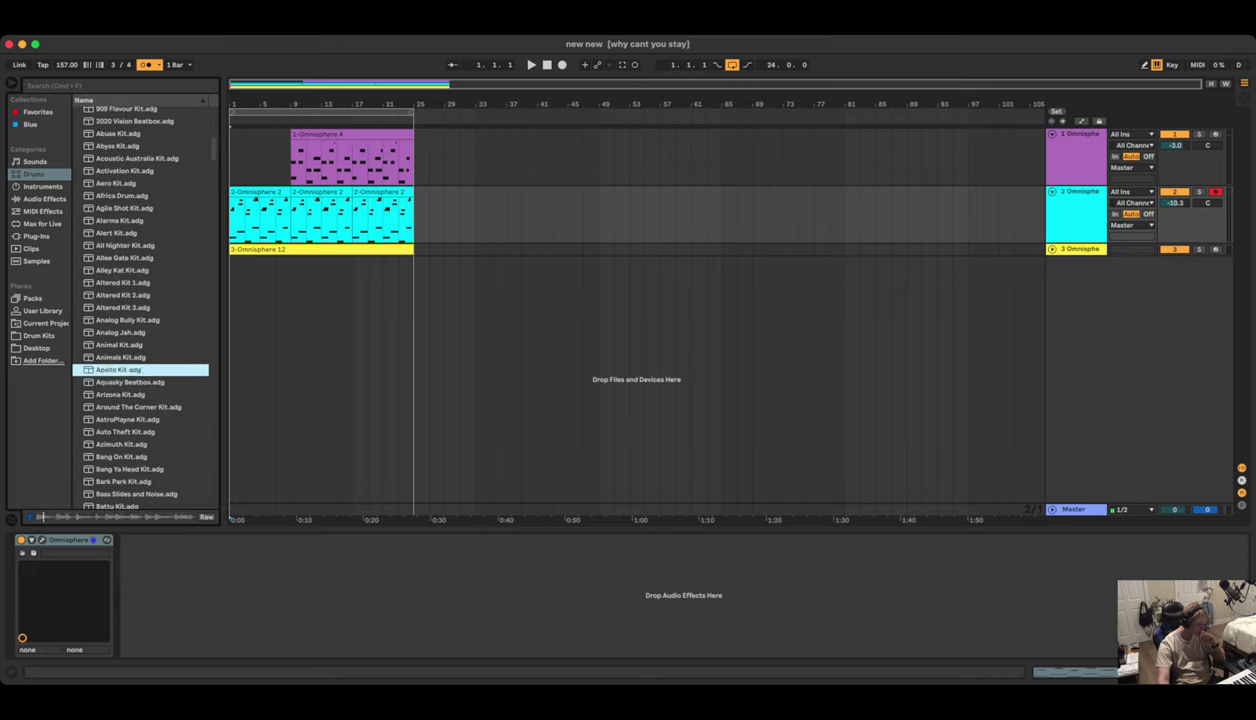
Compare Aquasky Beatbox, Arizona Kit and Around The Corner Kit by previewing them back and forth, returning to Apollo Kit
key("Down")
key("Down")
key("Down")
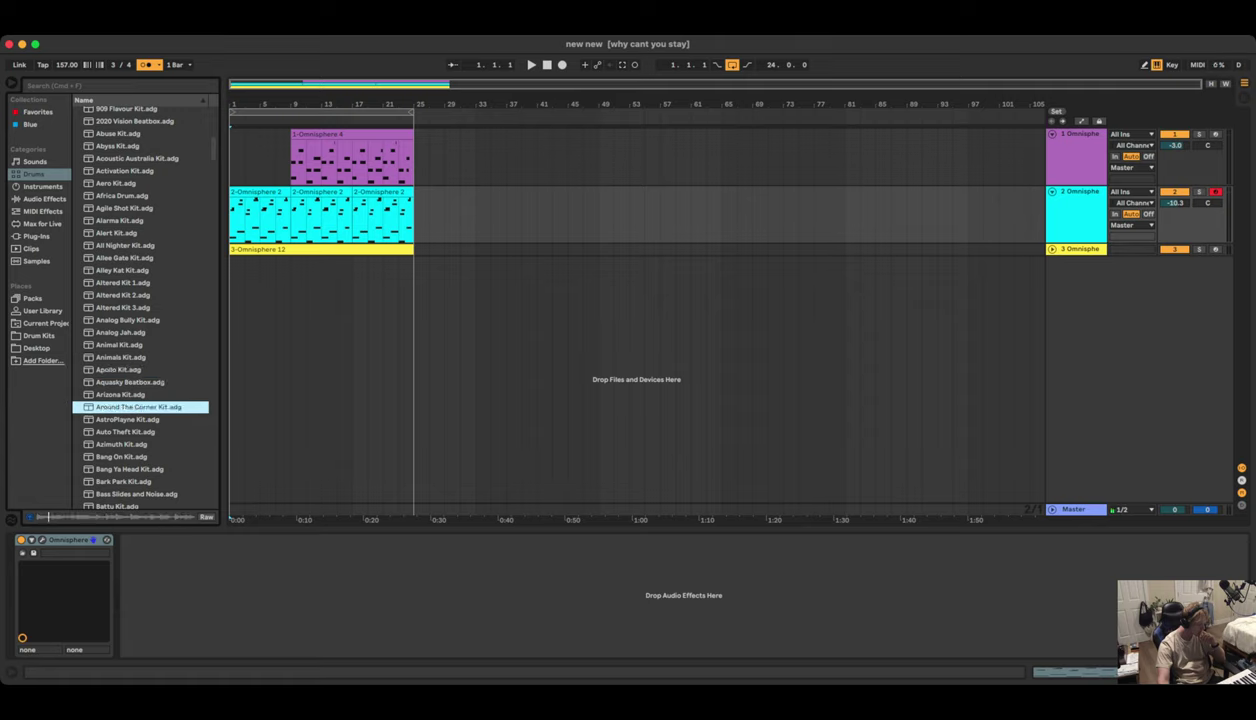
key("Up")
key("Up")
key("Down")
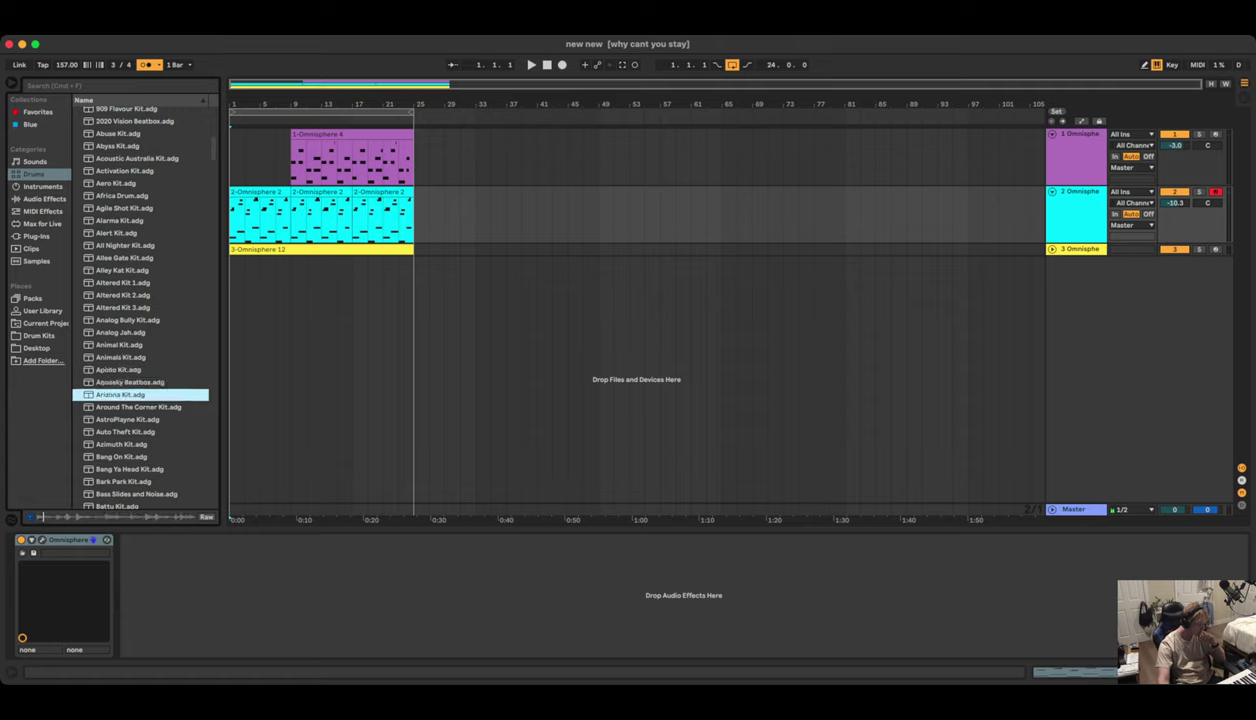
key("Down")
key("Down")
key("Up")
key("Up")
key("Up")
key("Up")
scroll(138, 300, "down", 2)
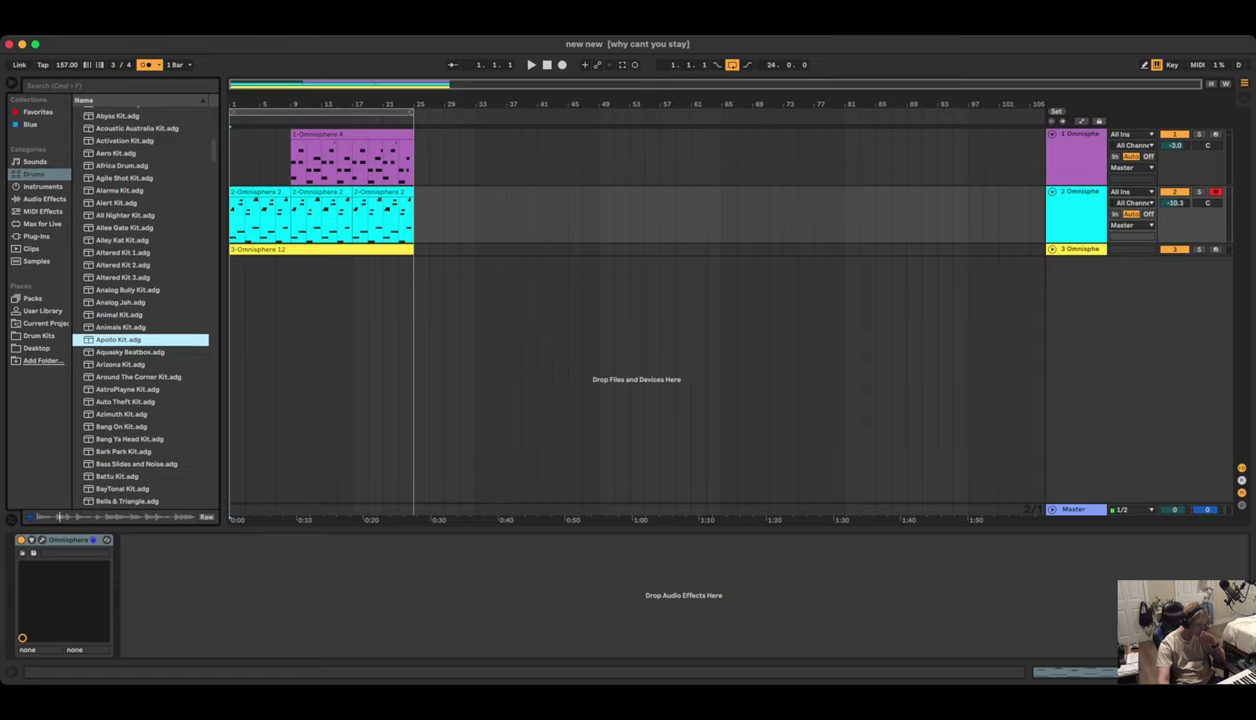
Preview the kits after Apollo Kit, through Azimuth Kit to Bark Park Kit
key("Down")
key("Down")
key("Down")
key("Down")
key("Down")
key("Down")
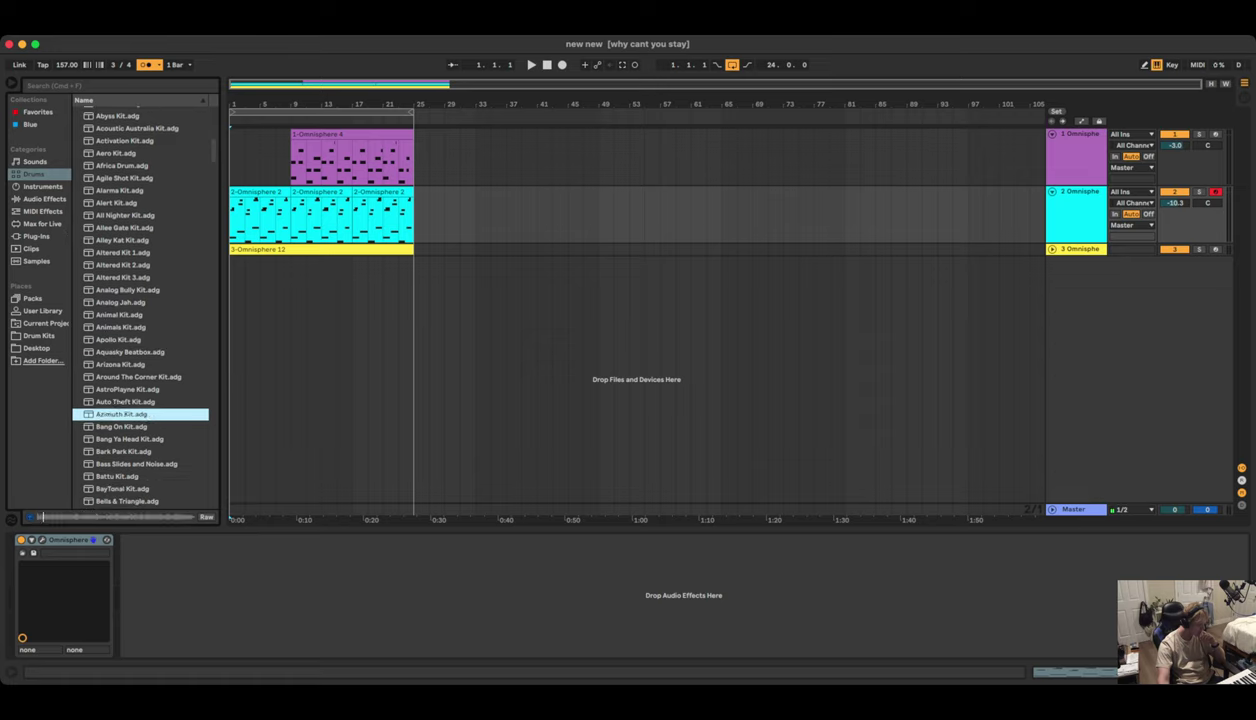
key("Down")
key("Down")
key("Down")
scroll(138, 300, "down", 1)
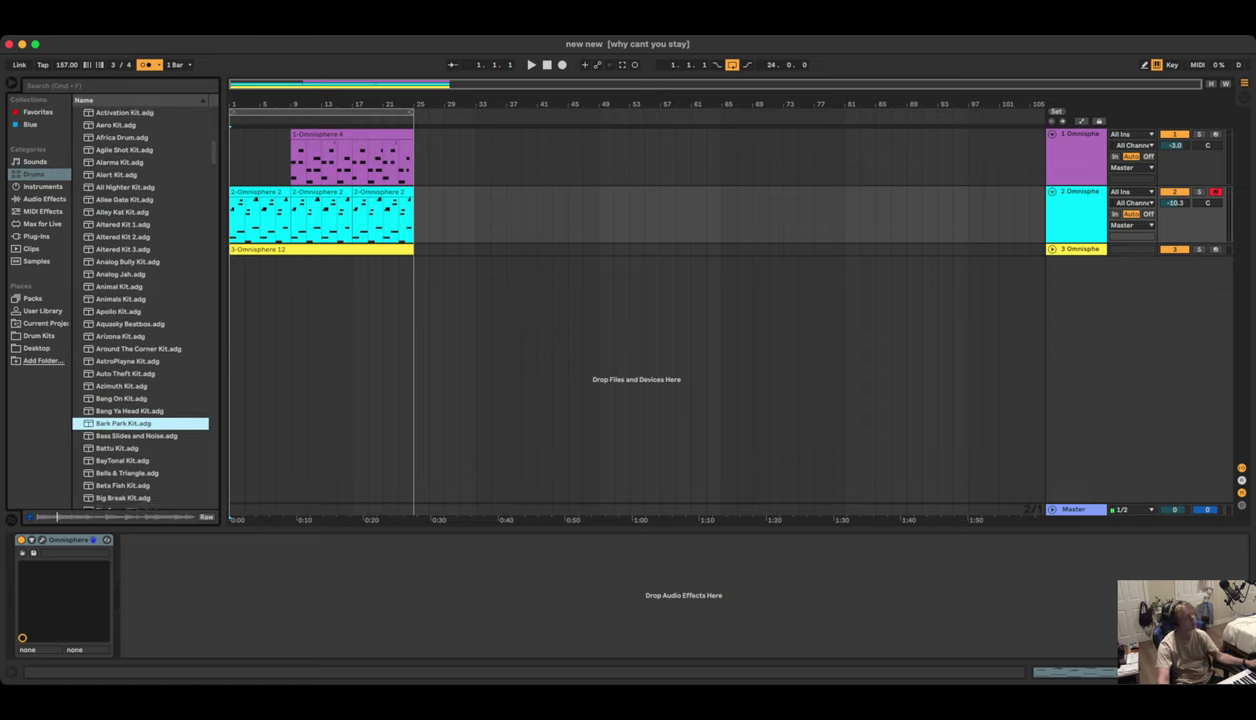
Load Battu Kit from the Drums library onto a new MIDI track
key("Down")
key("Down")
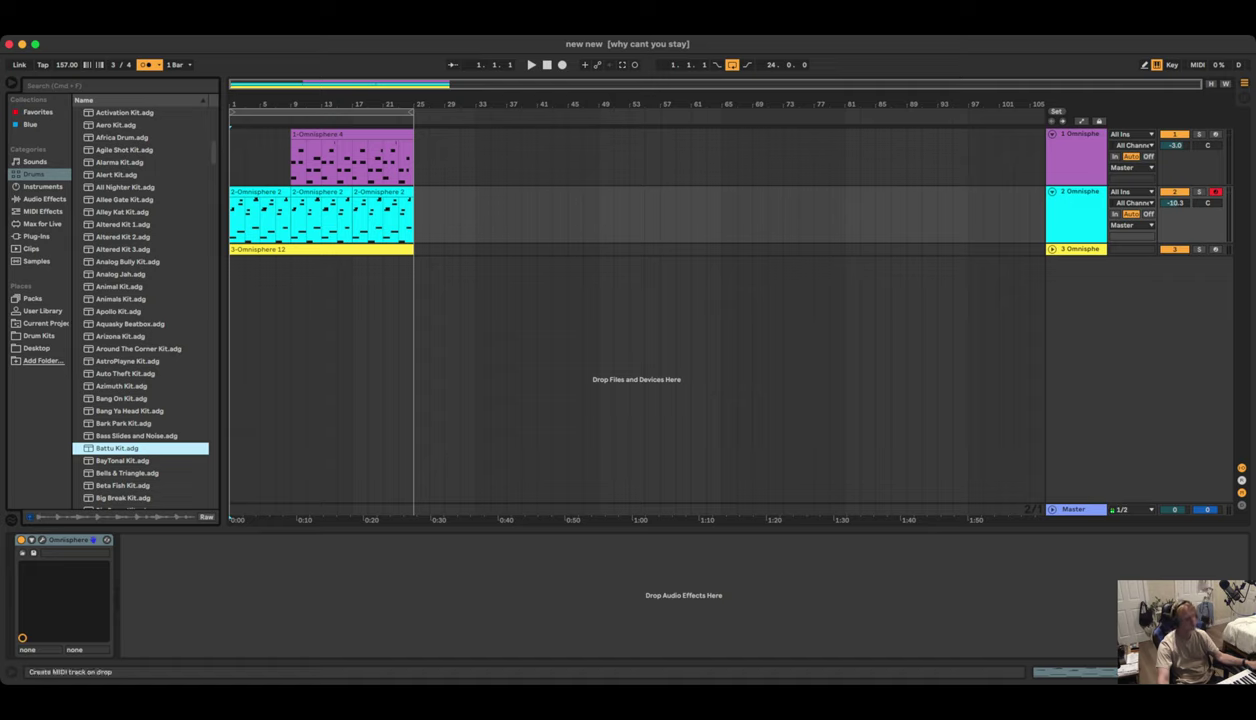
key("Return")
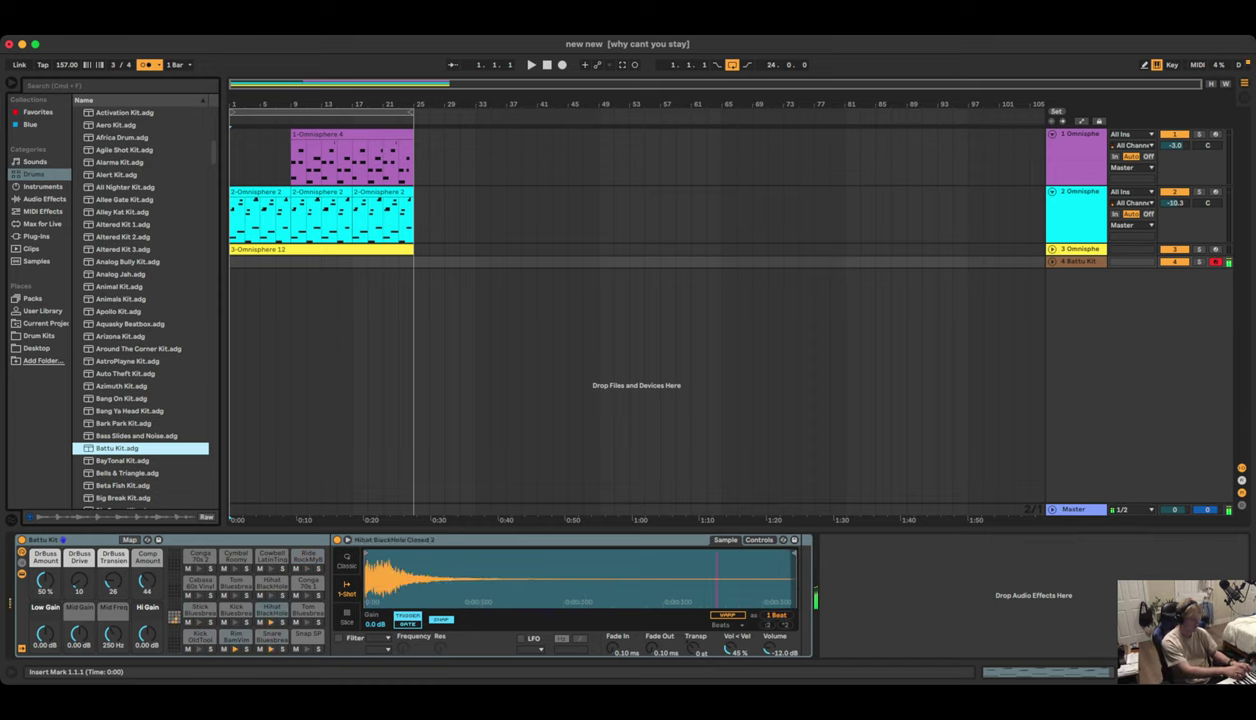
Record a 24-bar drum take on the Battu Kit track from bar 1 and select all notes in its clip
key("space")
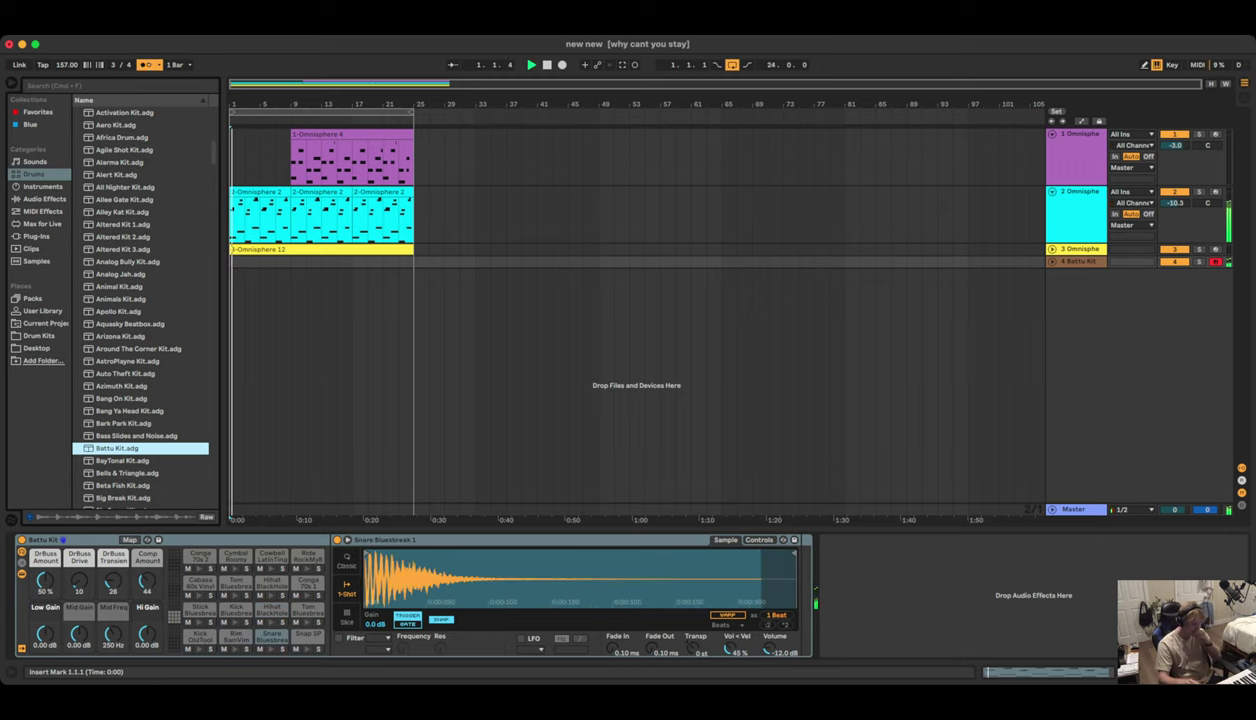
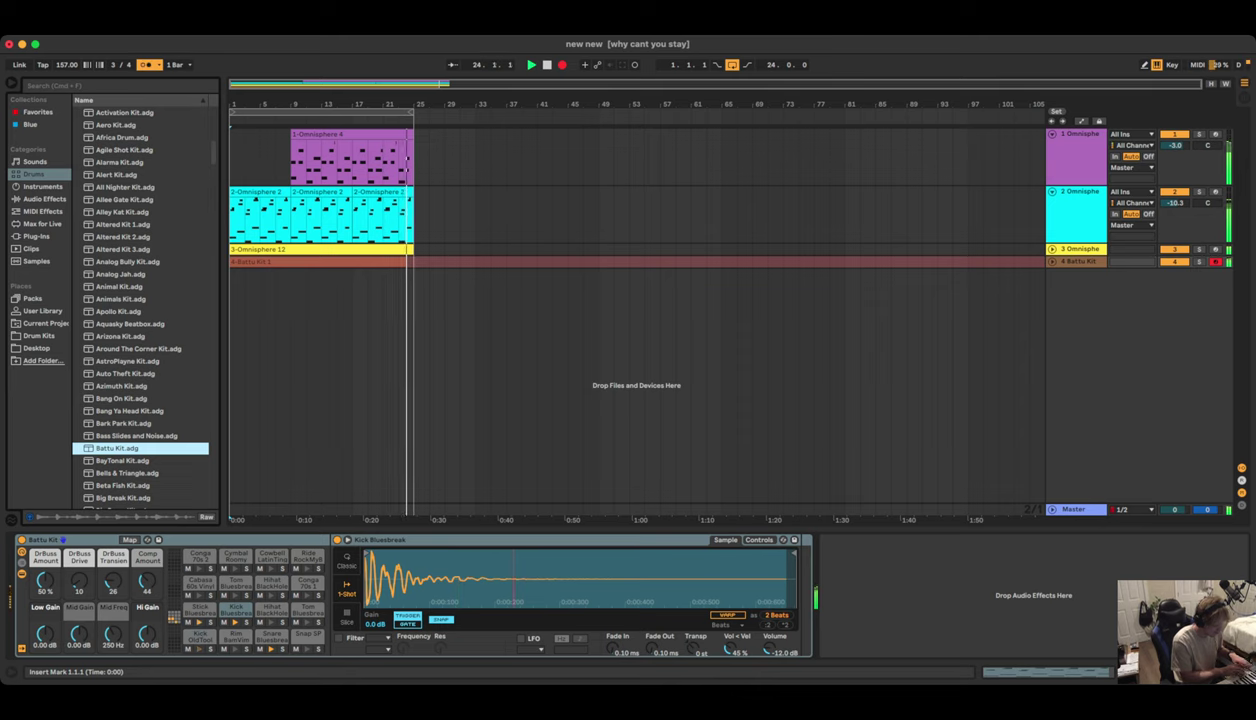
key("F9")
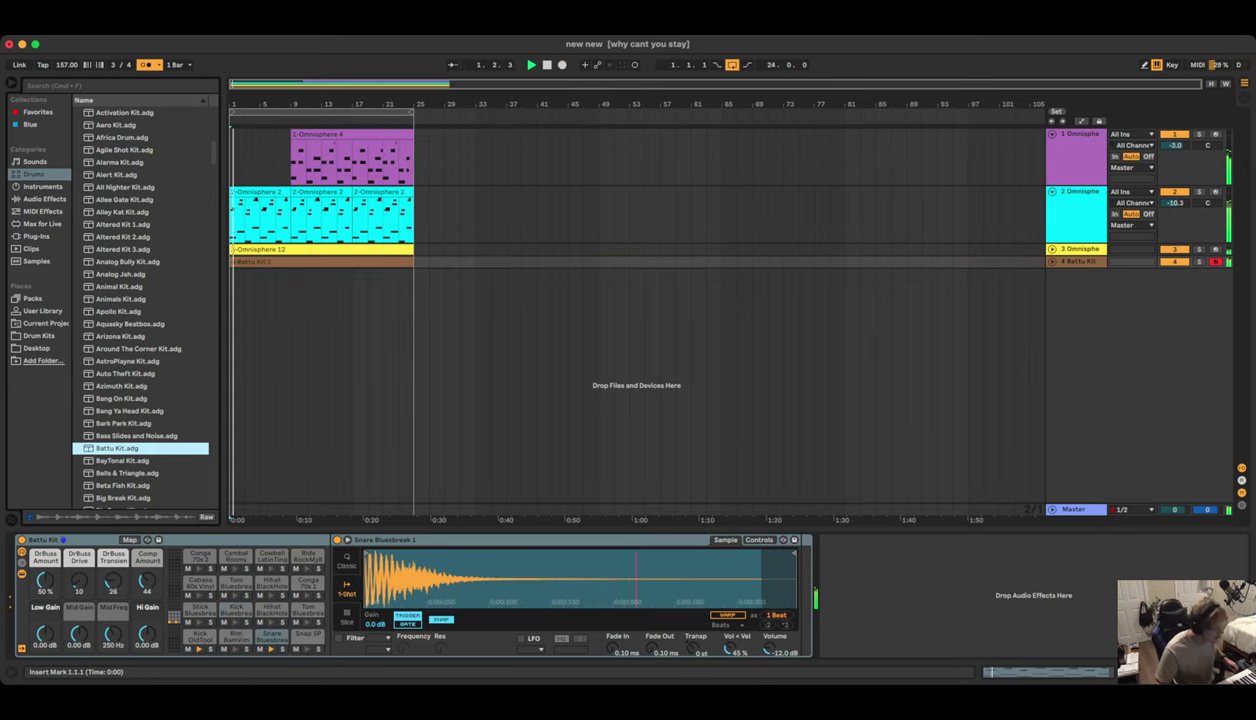
double_click(322, 262)
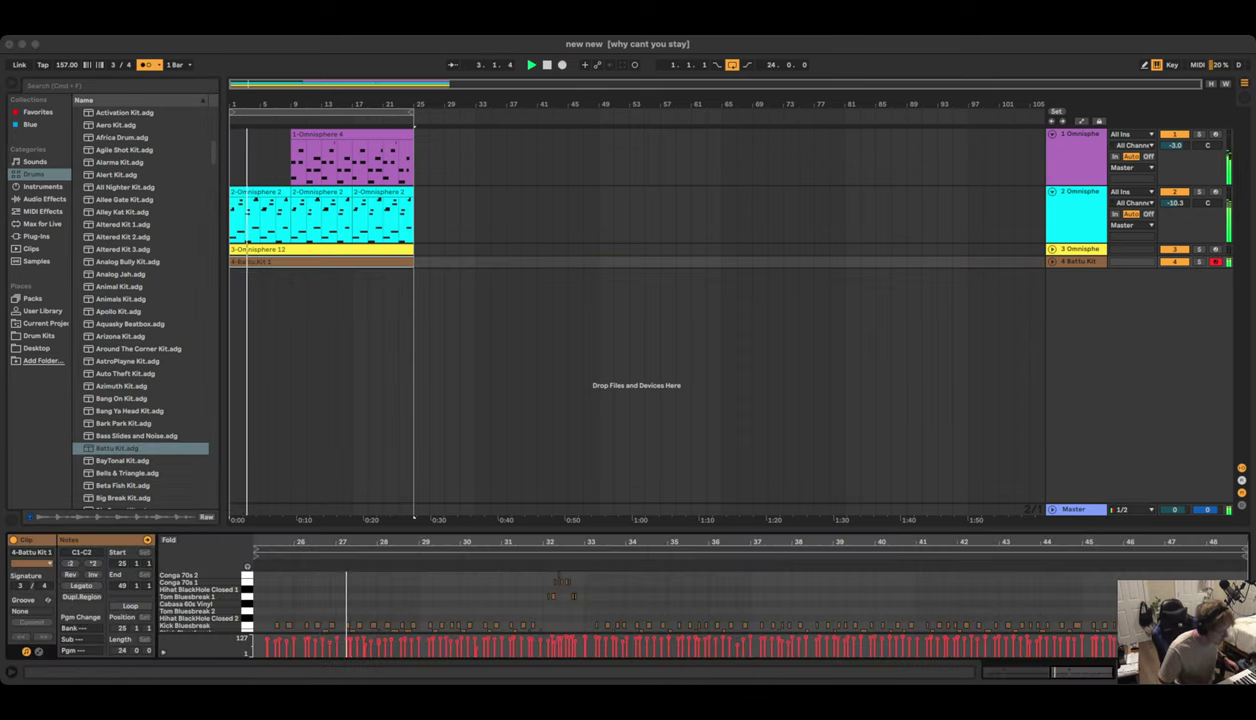
key("super+a")
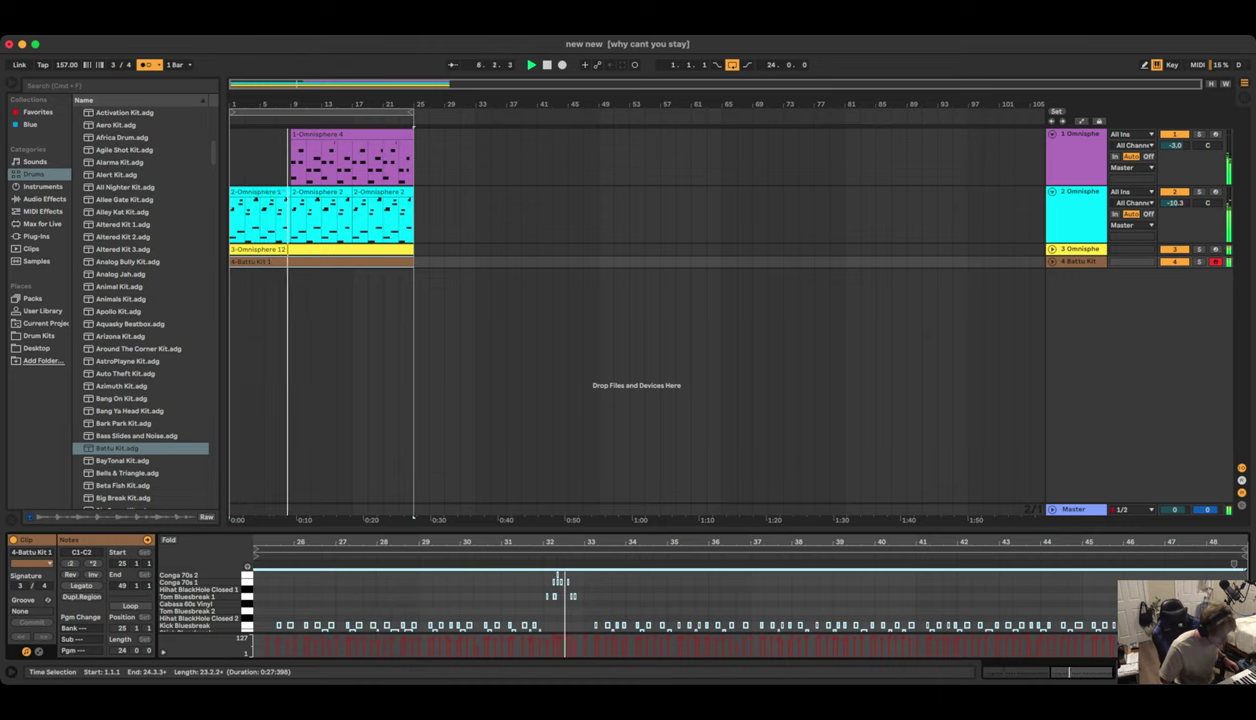
left_click(654, 603)
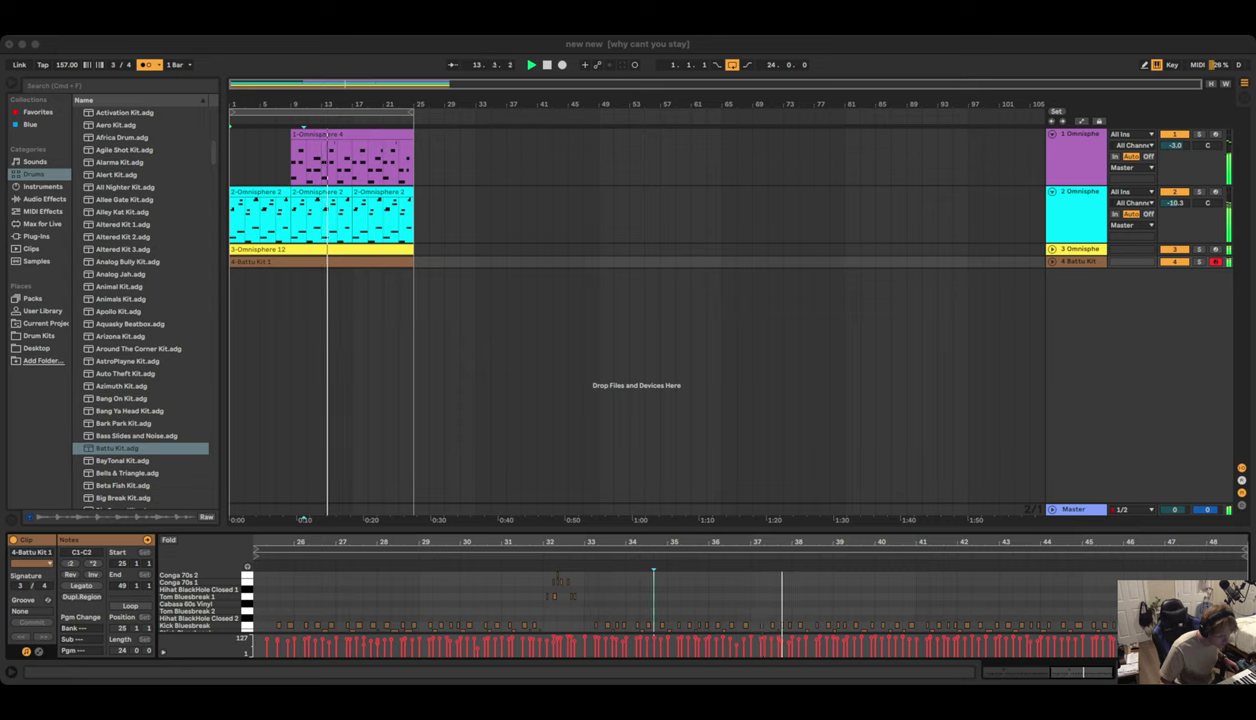
key("super+a")
left_click(847, 603)
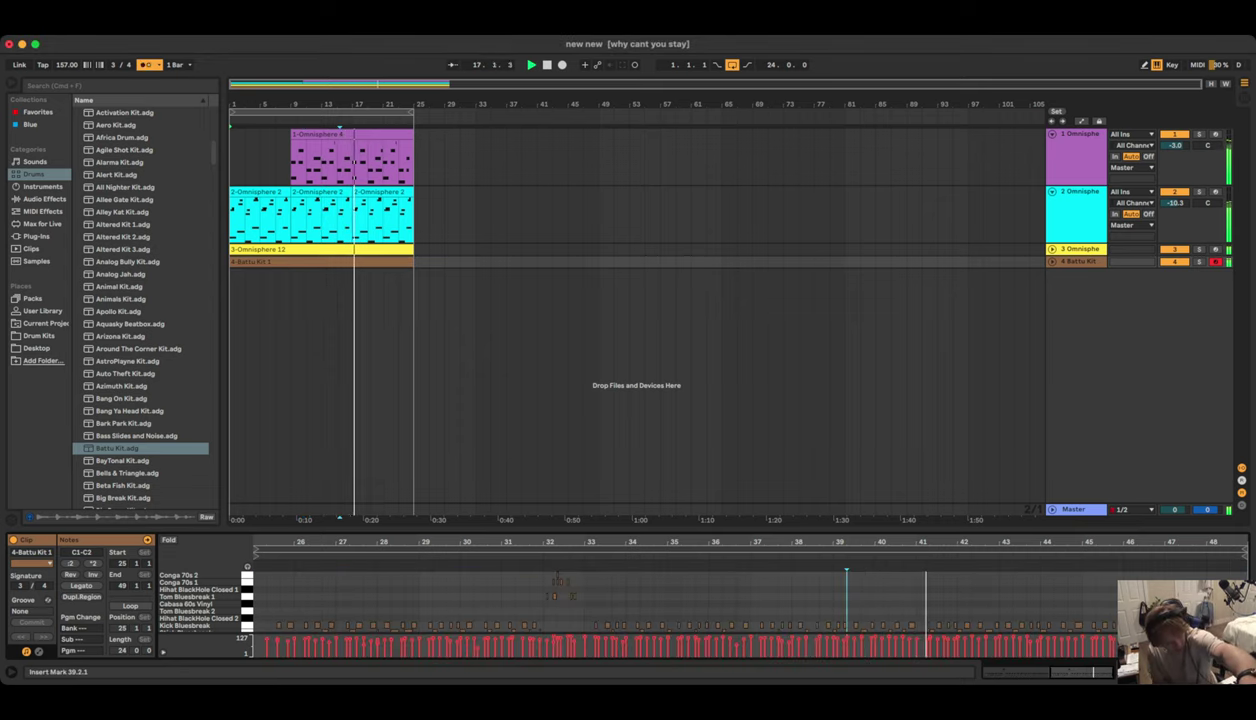
key("super+a")
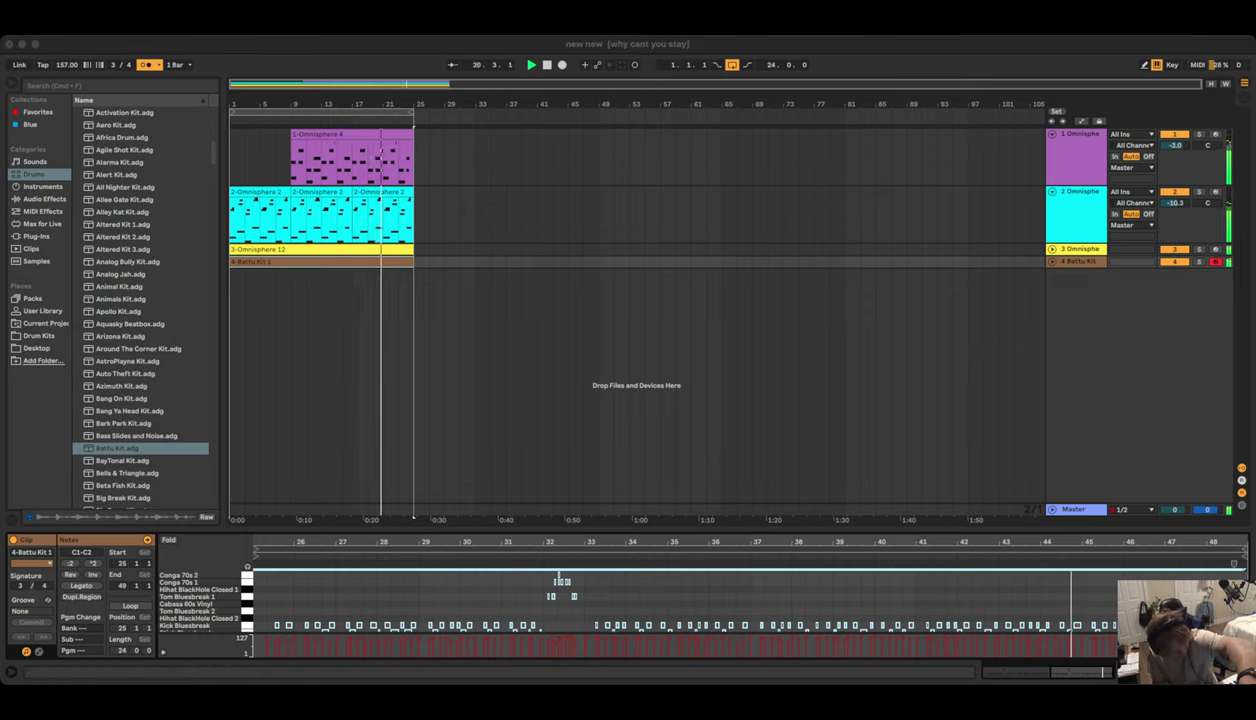
Unfold the Battu Kit track and lower its volume to -3.5 dB
key("super+Tab")
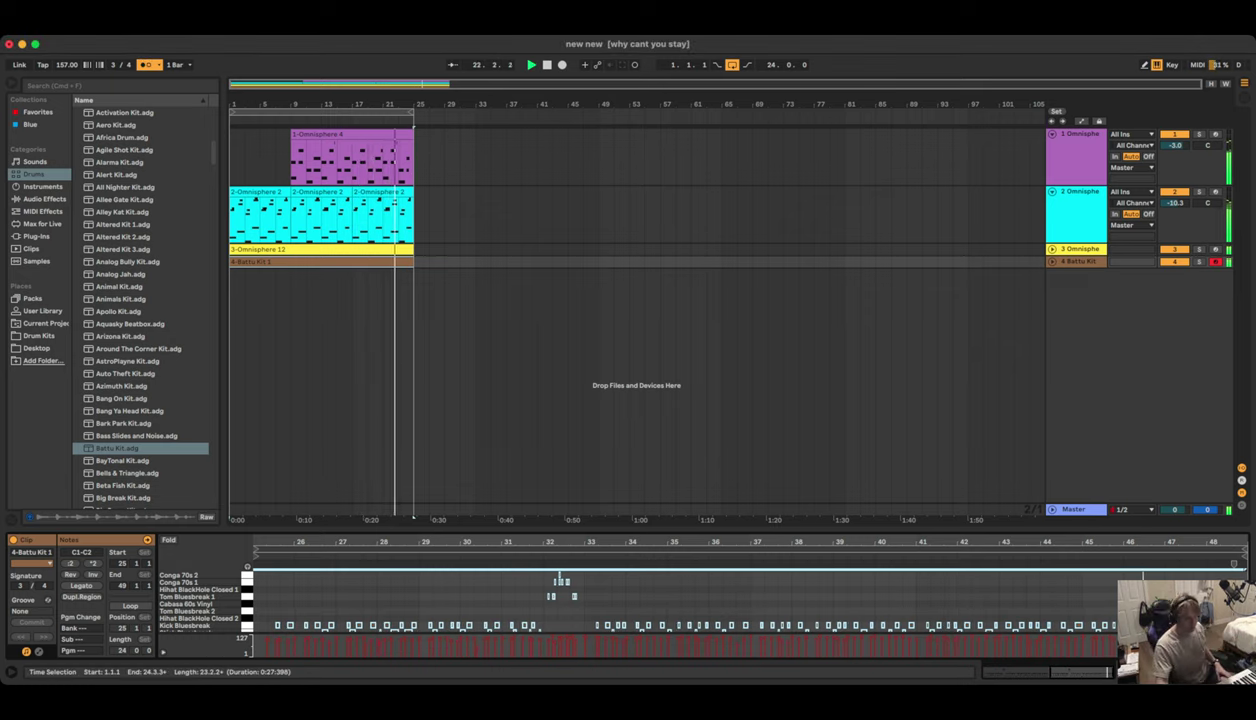
left_click(1079, 261)
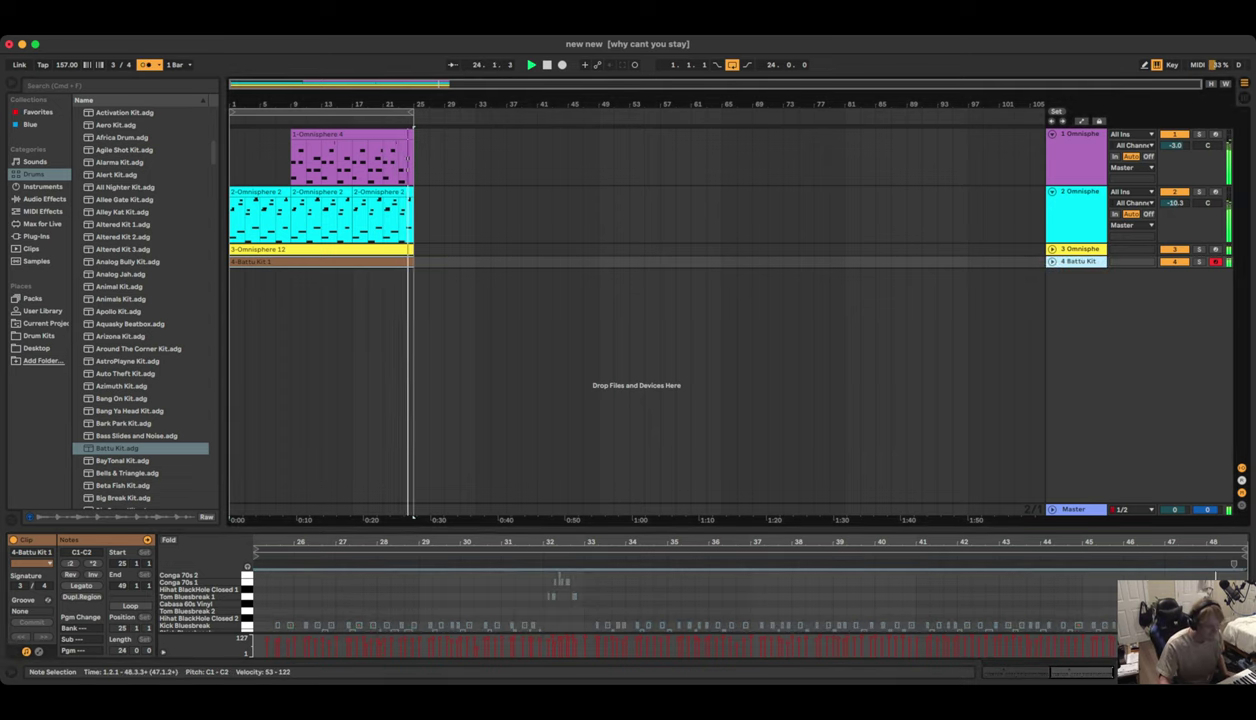
key("super+Tab")
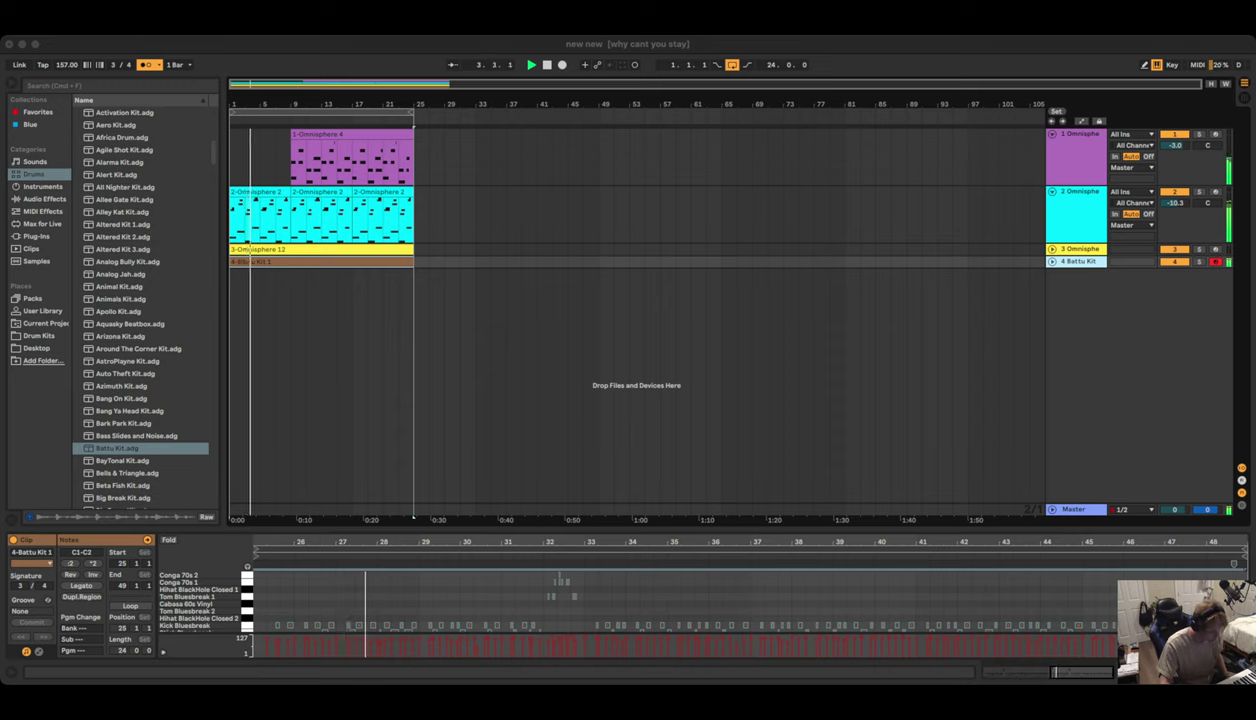
key("super+Tab")
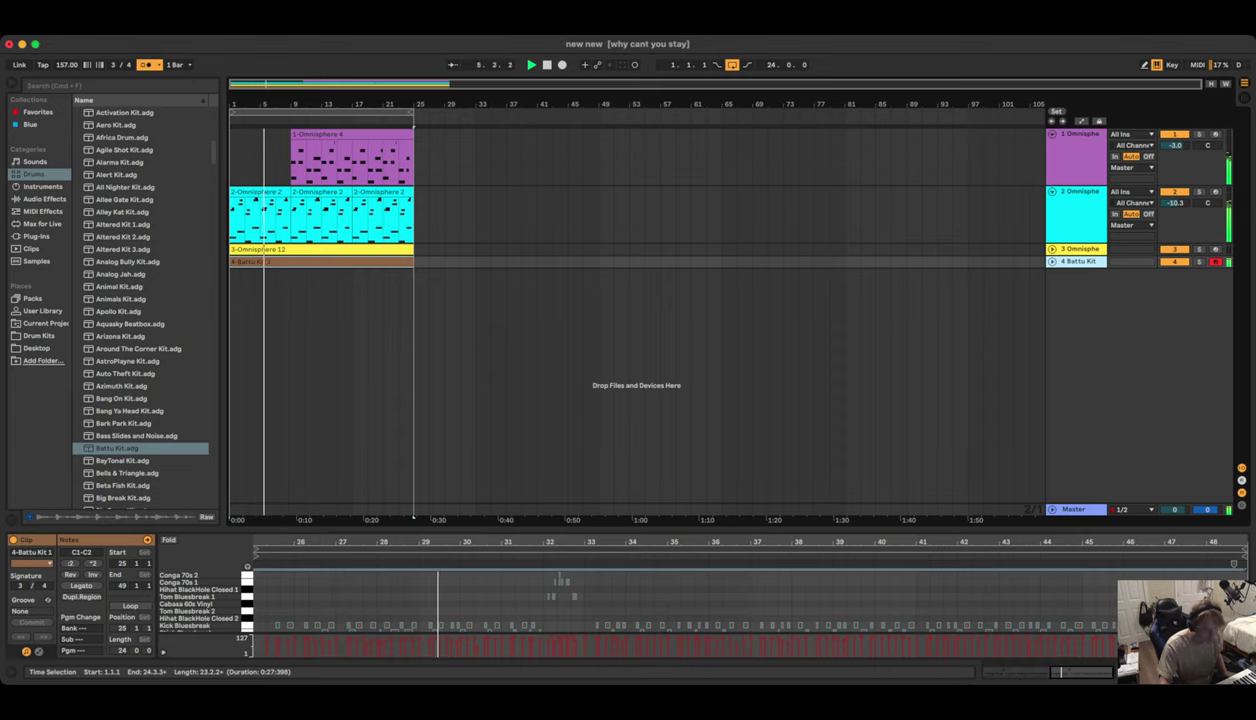
left_click(1052, 261)
left_click_drag(1175, 273, 1175, 292)
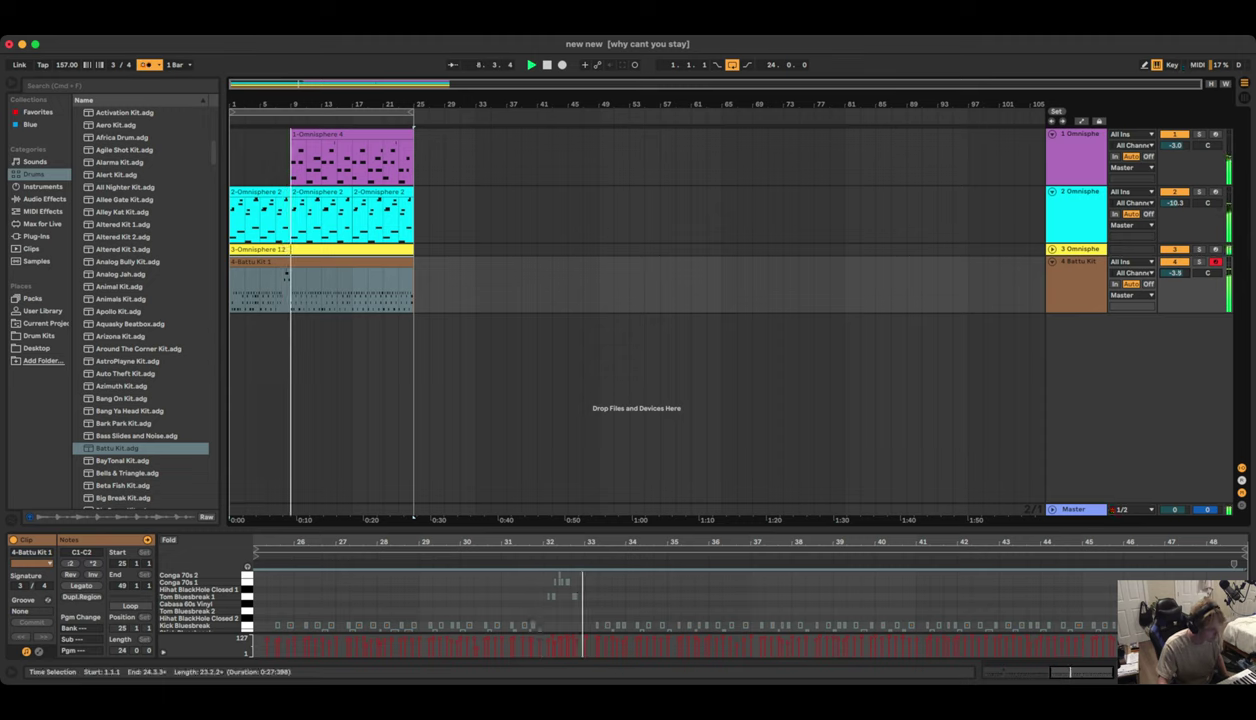
Replace the Battu Kit take with a new 24-bar recording from bar 1 and open its clip
left_click(322, 262)
key("Delete")
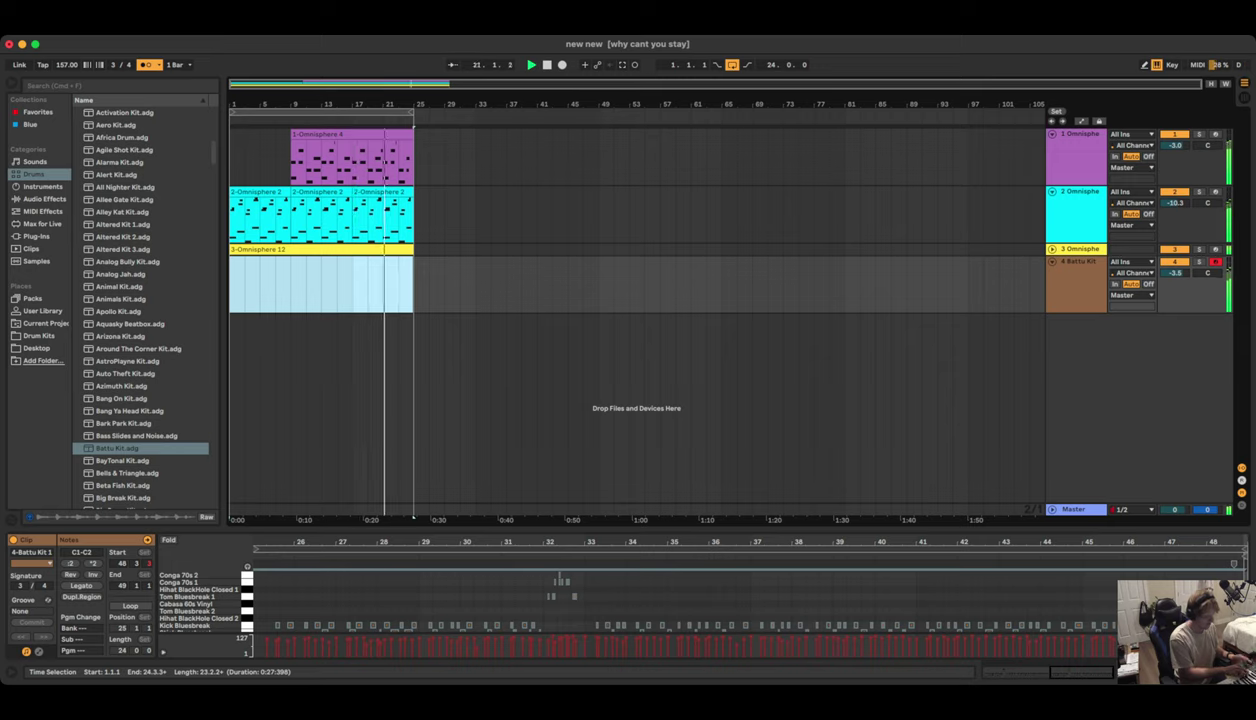
key("space")
key("F9")
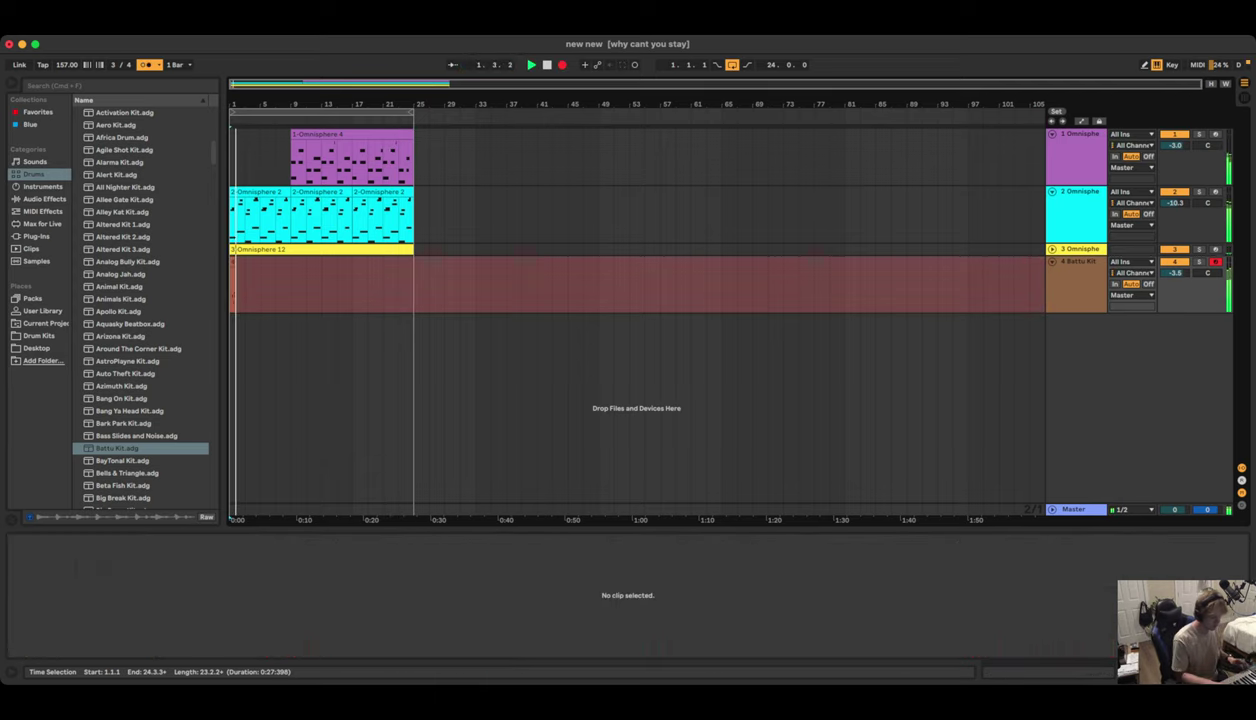
key("space")
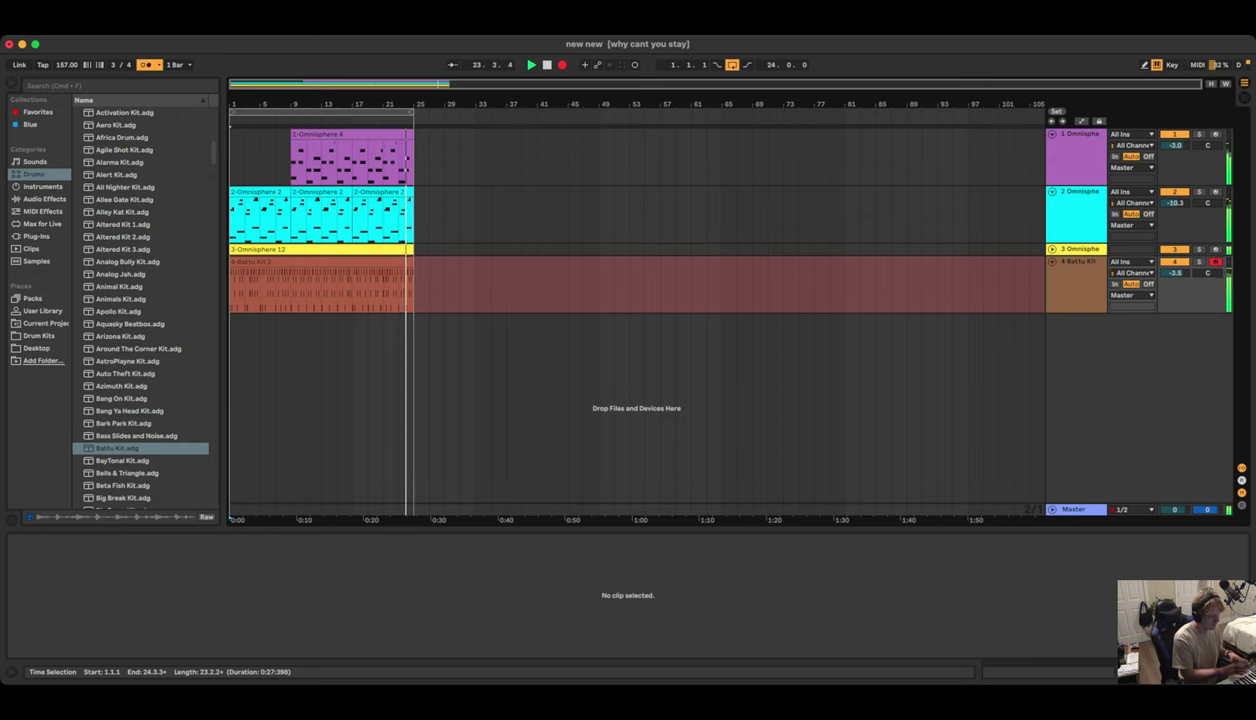
key("space")
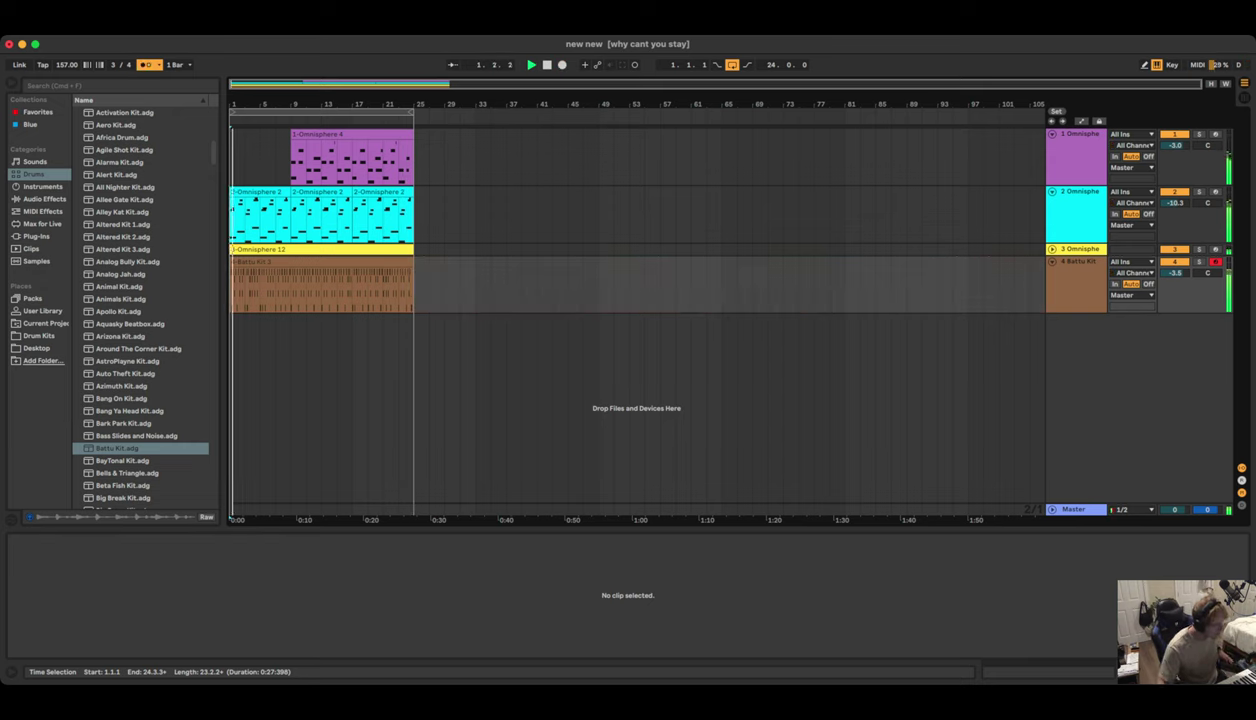
left_click(320, 262)
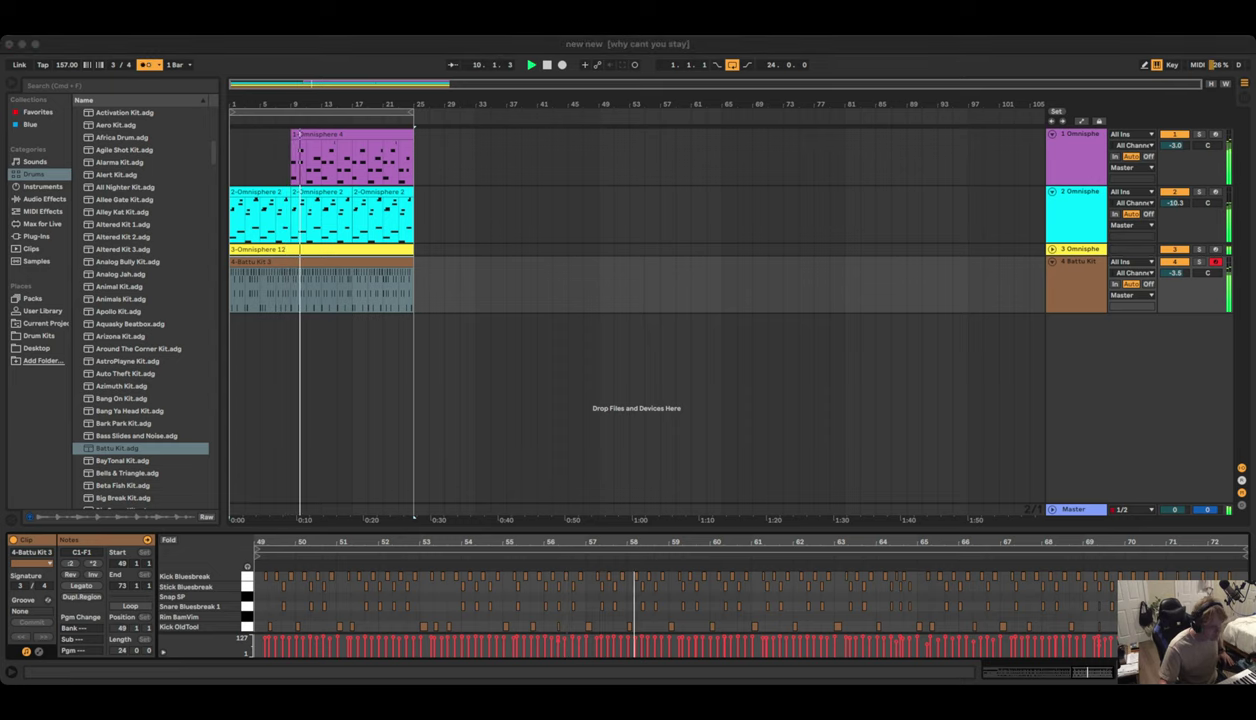
Load the Omnisphere plug-in onto a new MIDI track below the Battu Kit track
key("super+Tab")
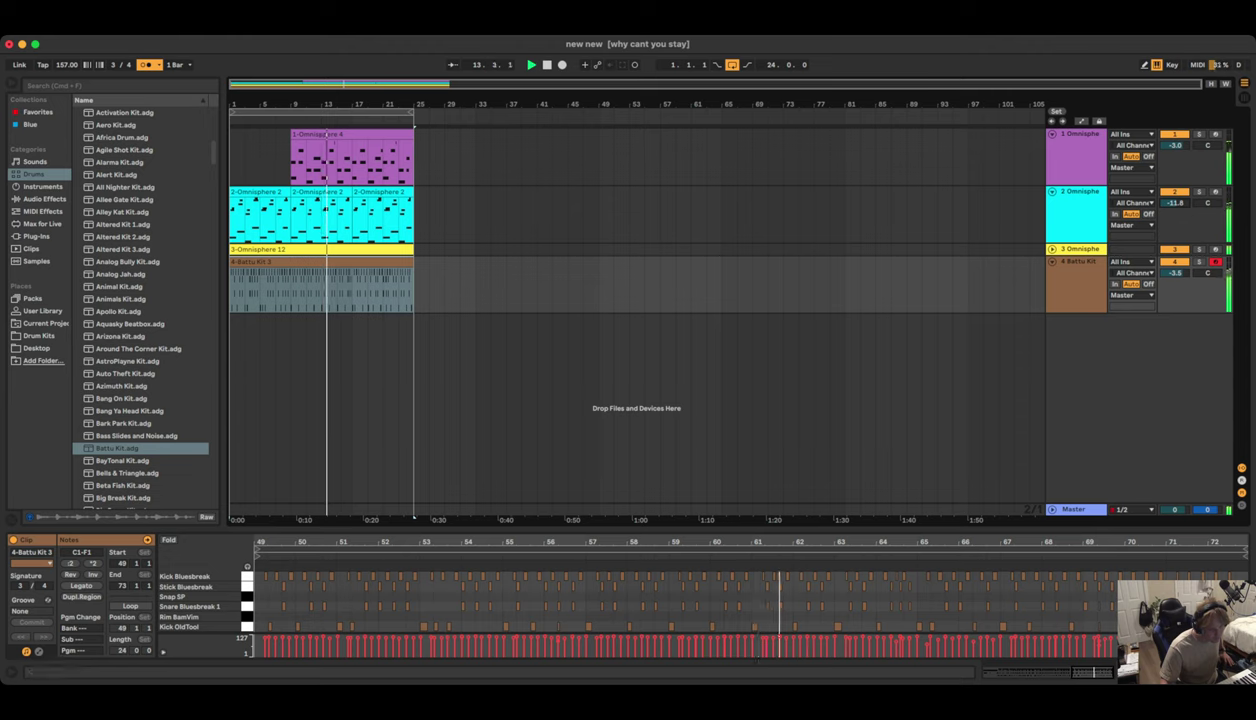
left_click(36, 237)
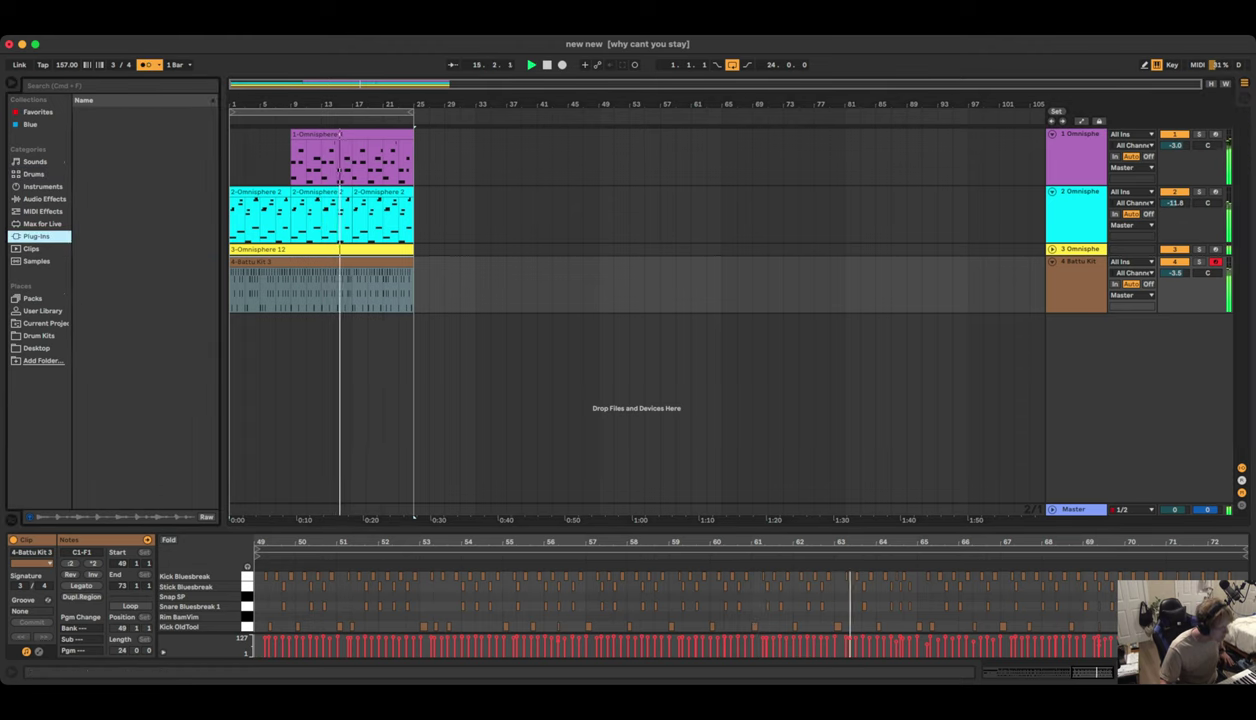
left_click(123, 248)
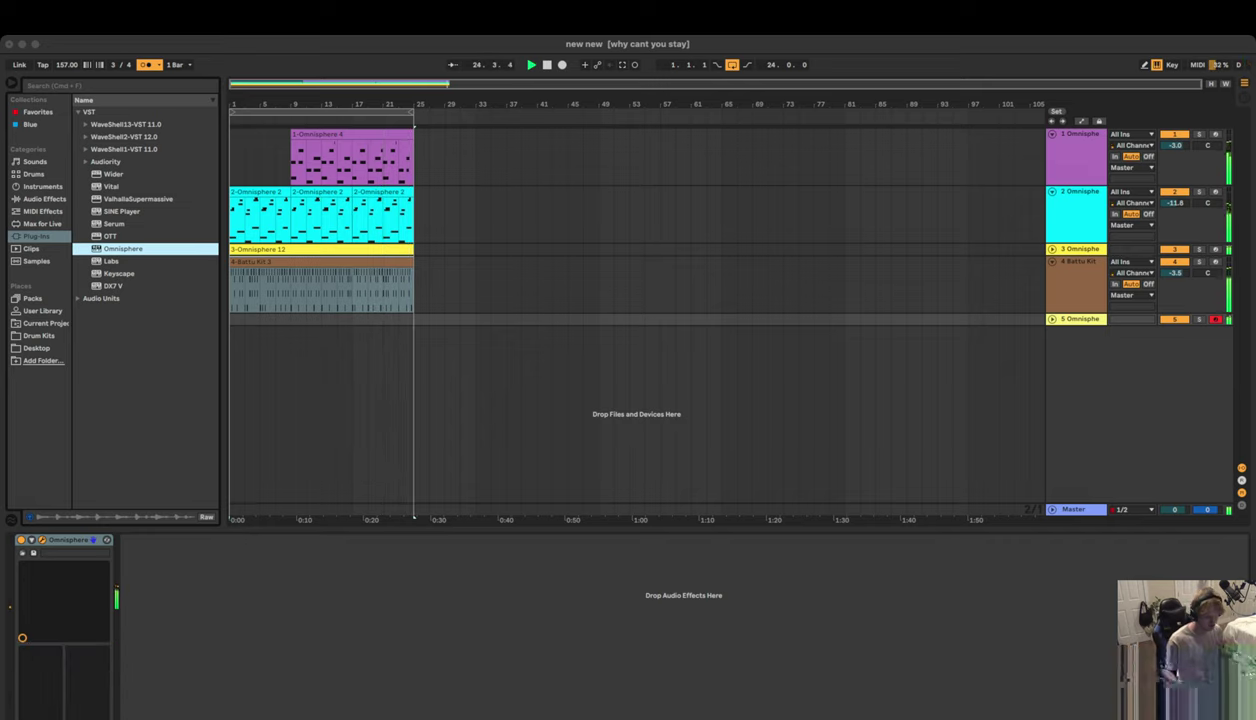
Stop playback and delete all recorded clips from the Omnisphere and Battu Kit tracks
key("space")
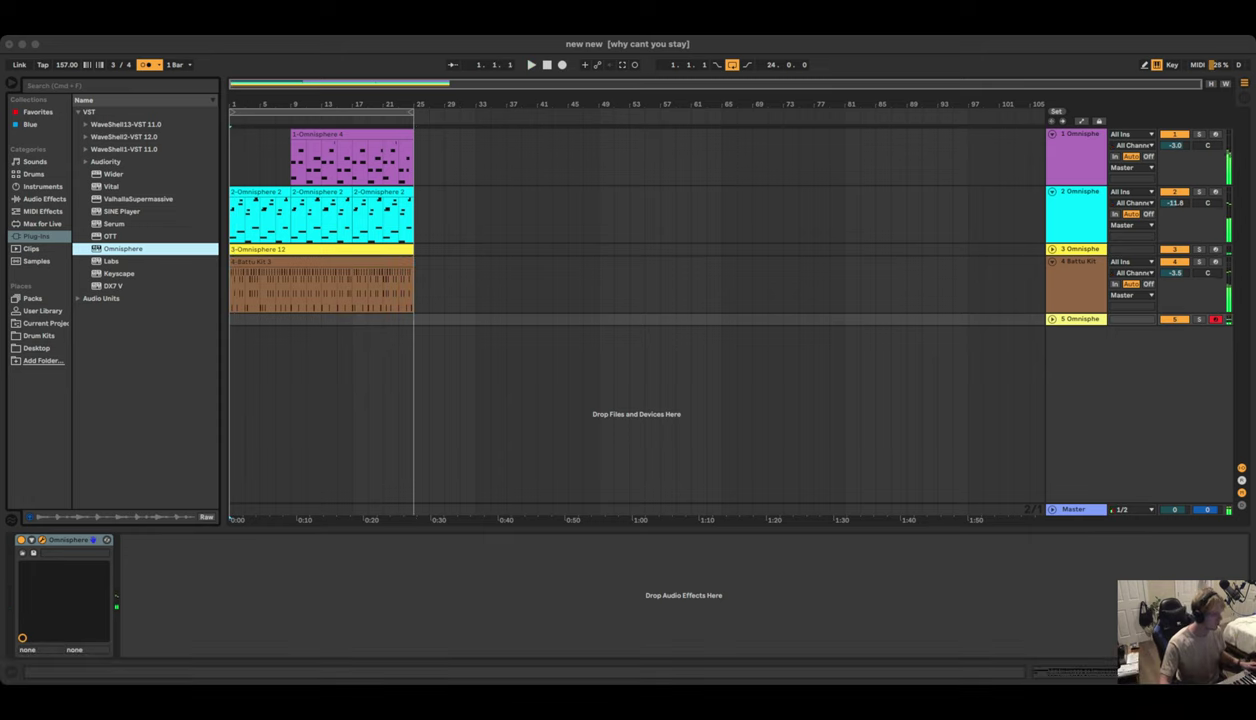
left_click_drag(505, 318, 232, 190)
key("Delete")
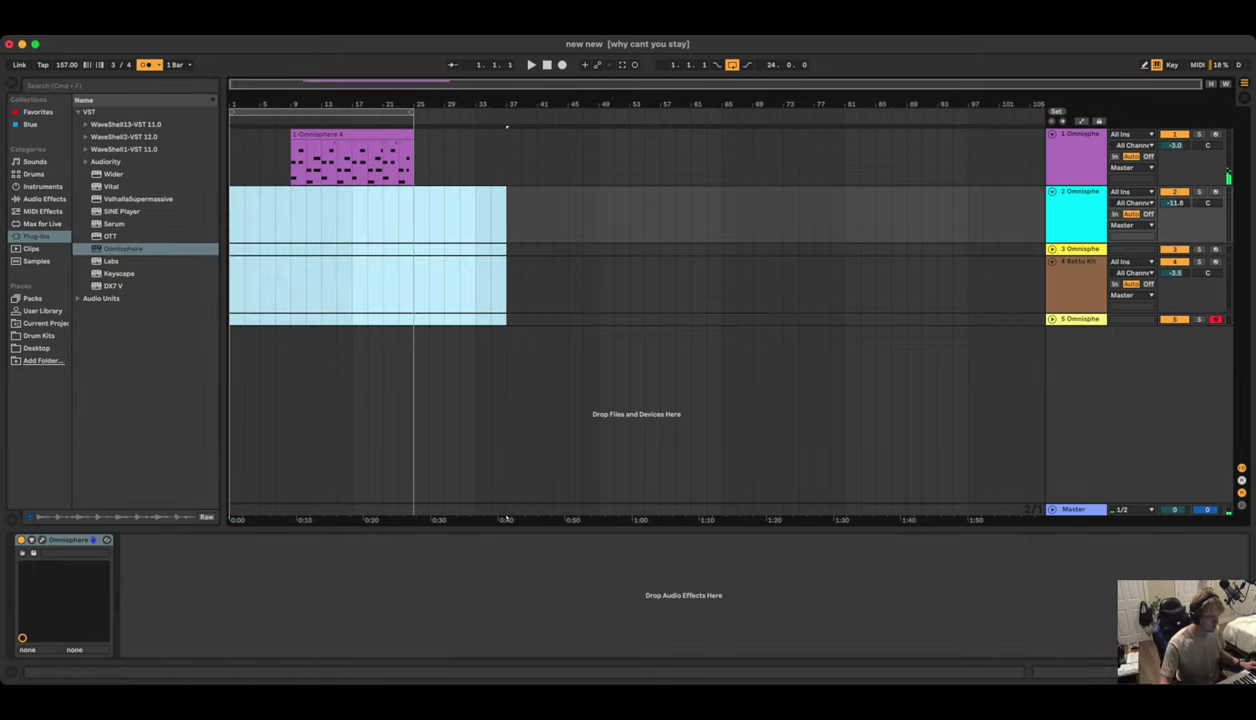
left_click(350, 134)
key("Delete")
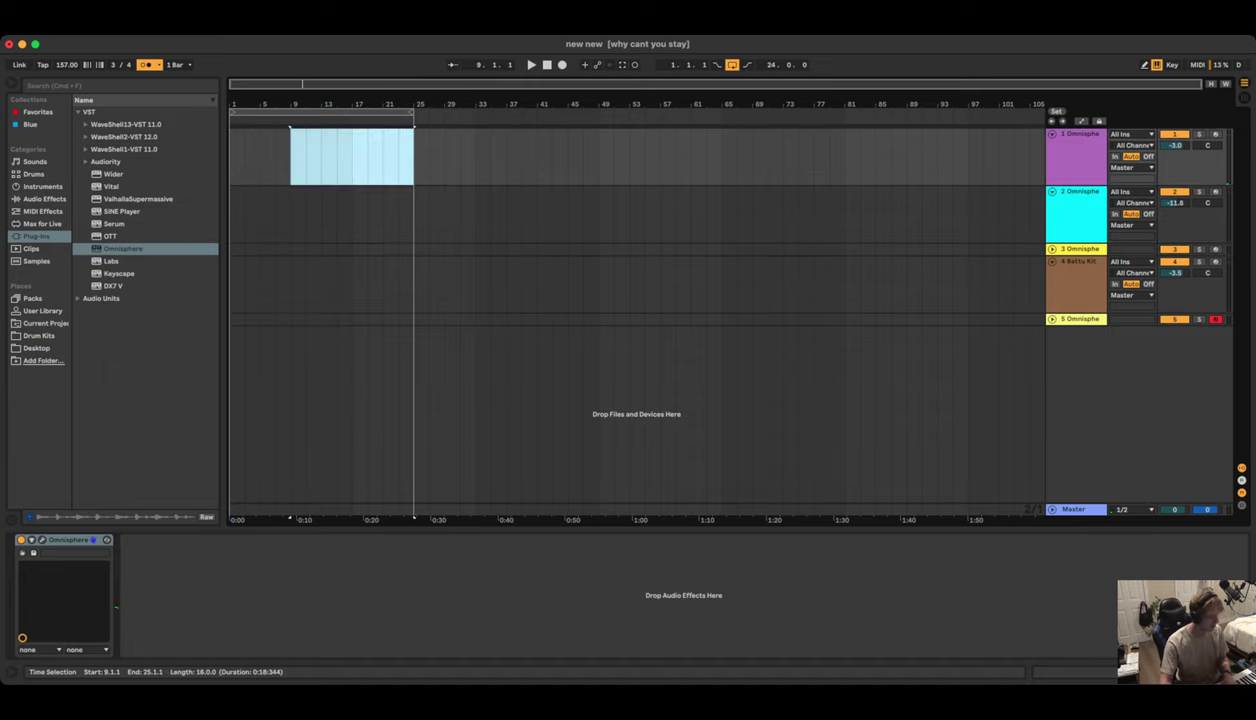
Play the empty arrangement from bar 1 and lower the tempo to 151 BPM
key("Home")
key("space")
left_click_drag(66, 65, 66, 76)
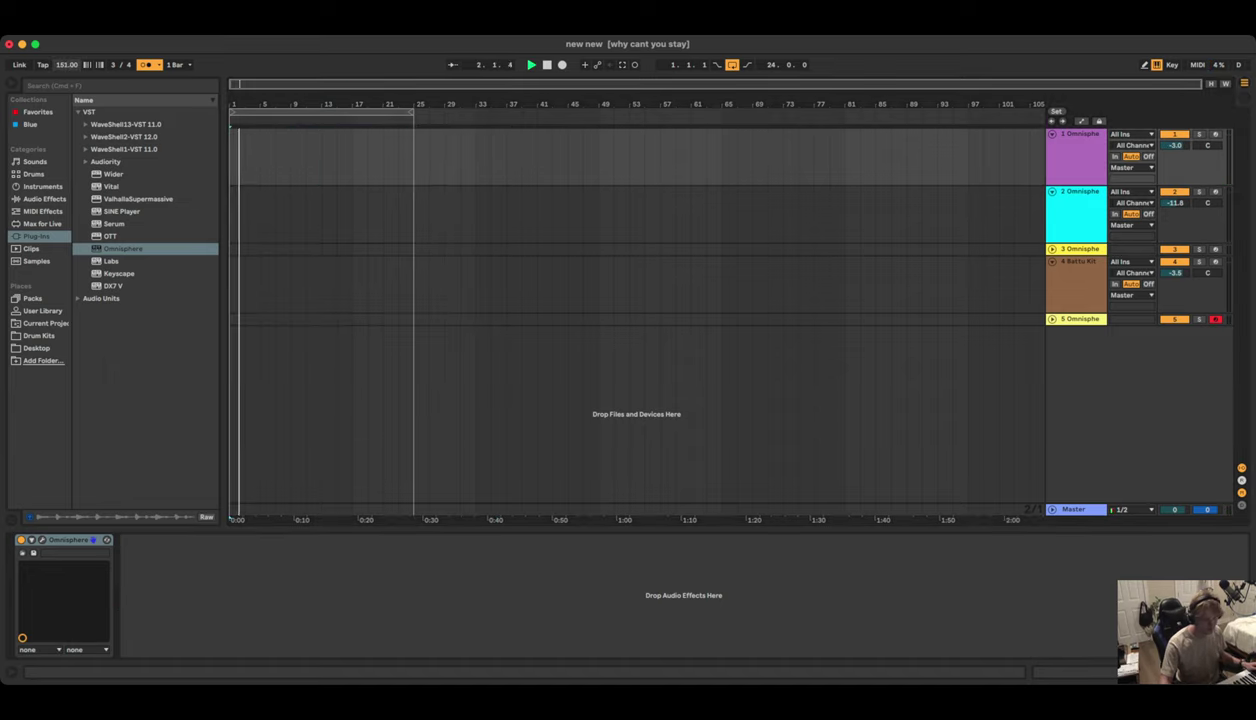
Arm the second Omnisphere track, record a take of about 8 bars from bar 1 and play it back
left_click(1215, 134)
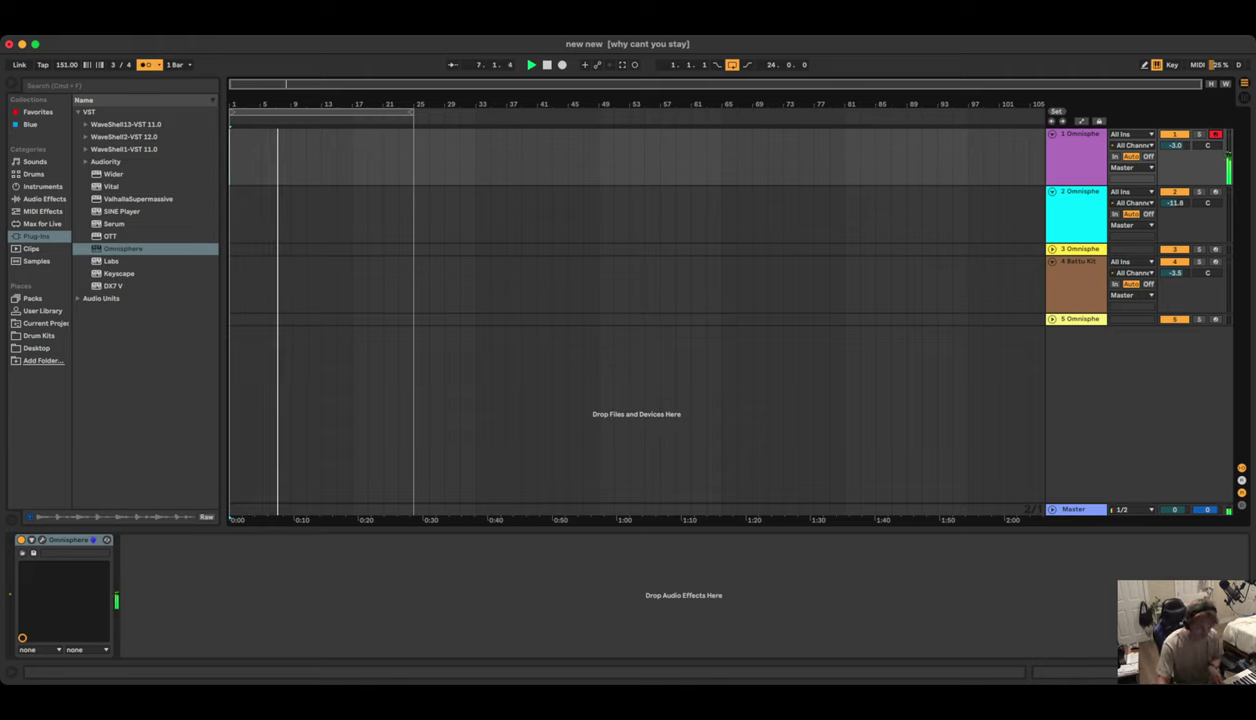
left_click(1215, 192)
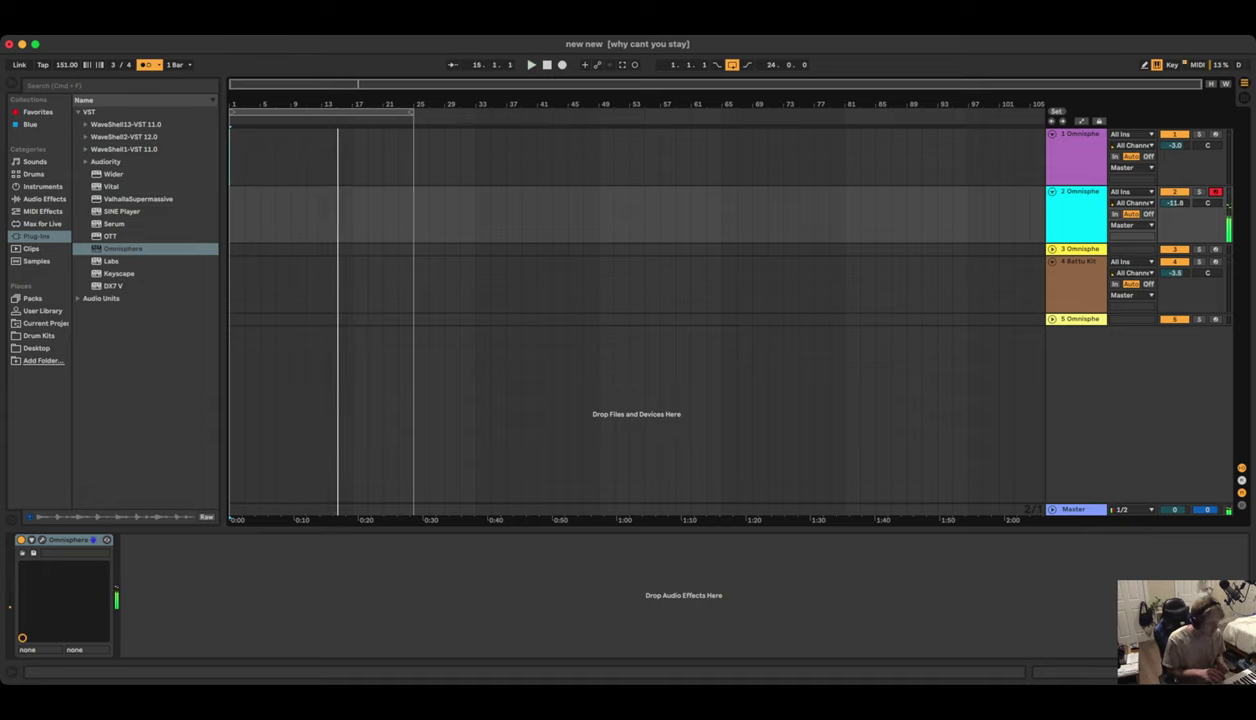
key("F9")
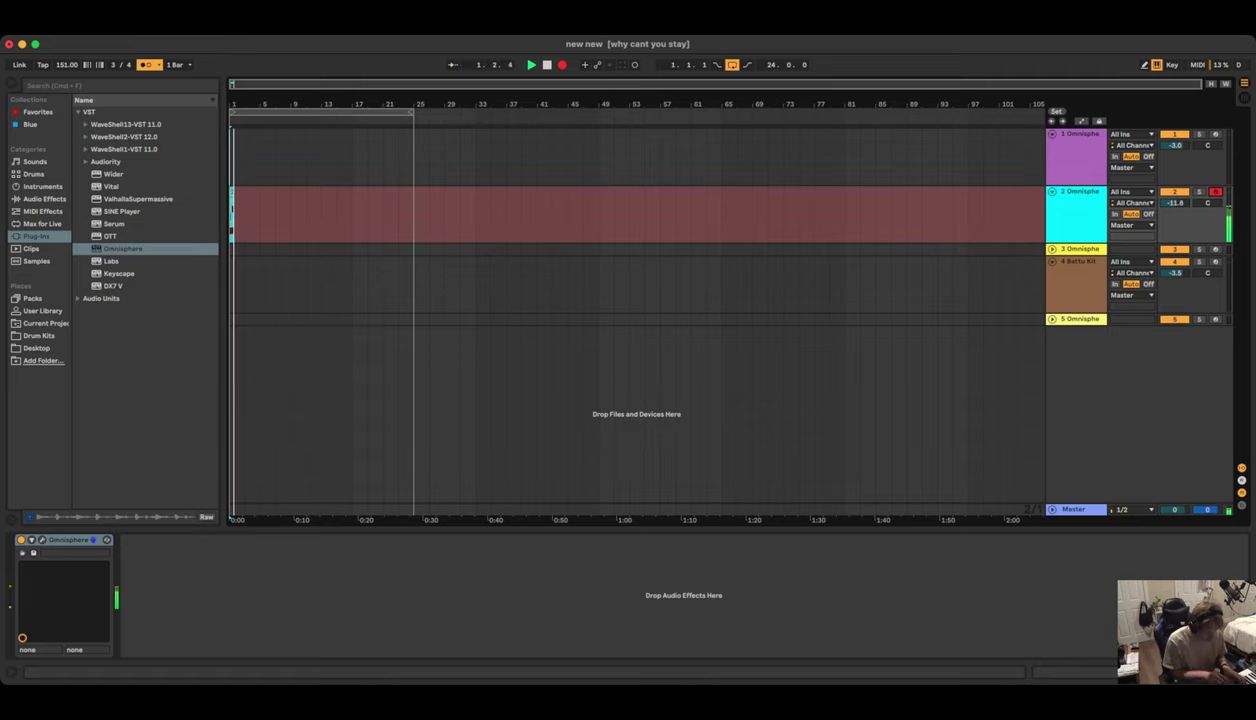
key("space")
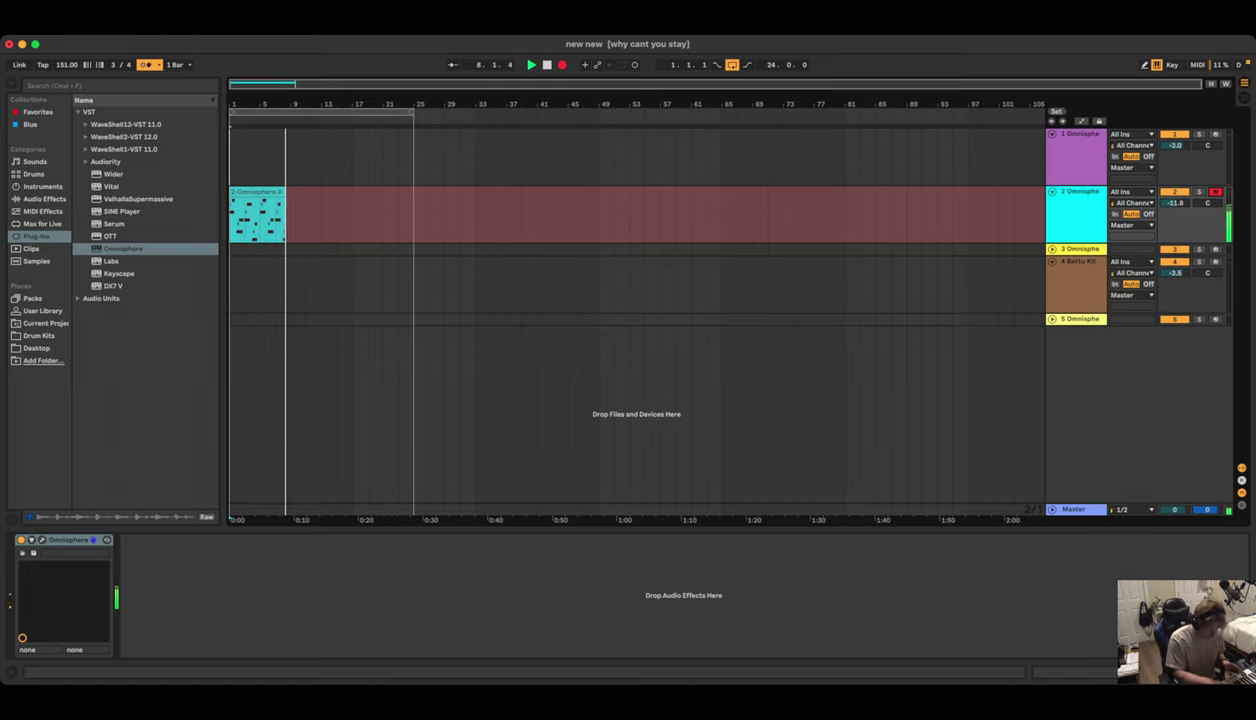
key("space")
key("space")
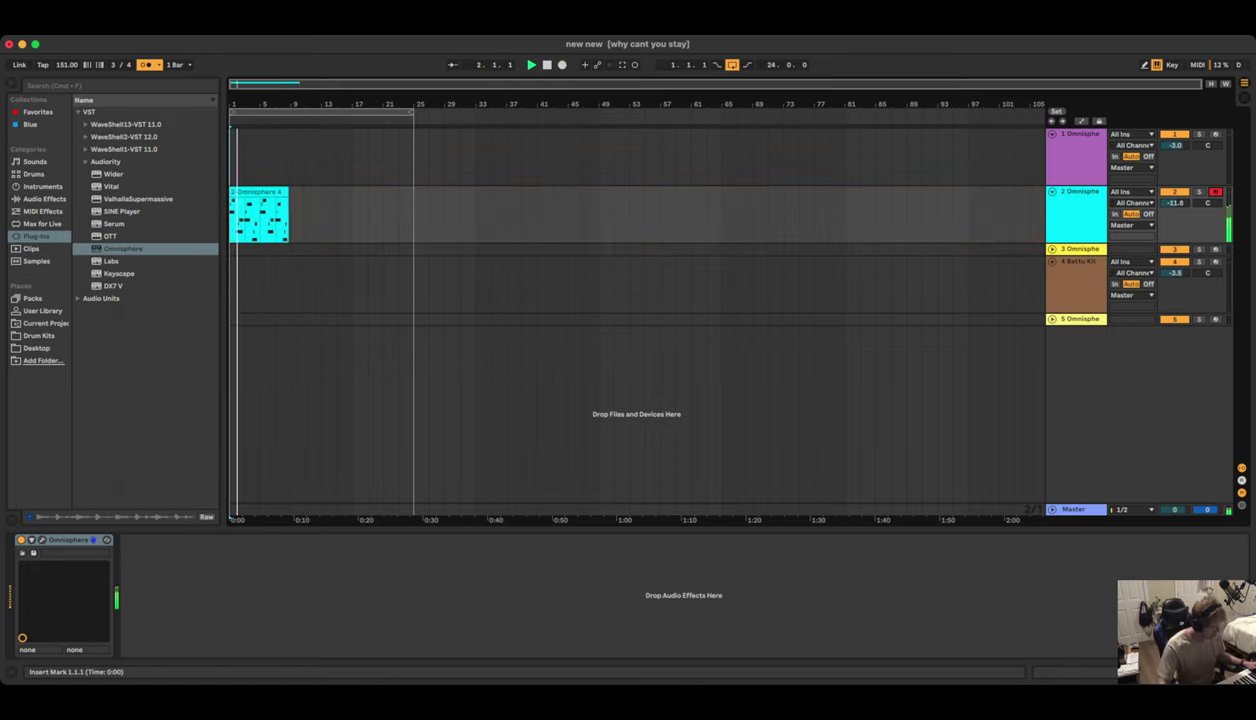
Open the new Omnisphere clip, select all its notes and set the arrangement loop to 8 bars from bar 1
double_click(260, 192)
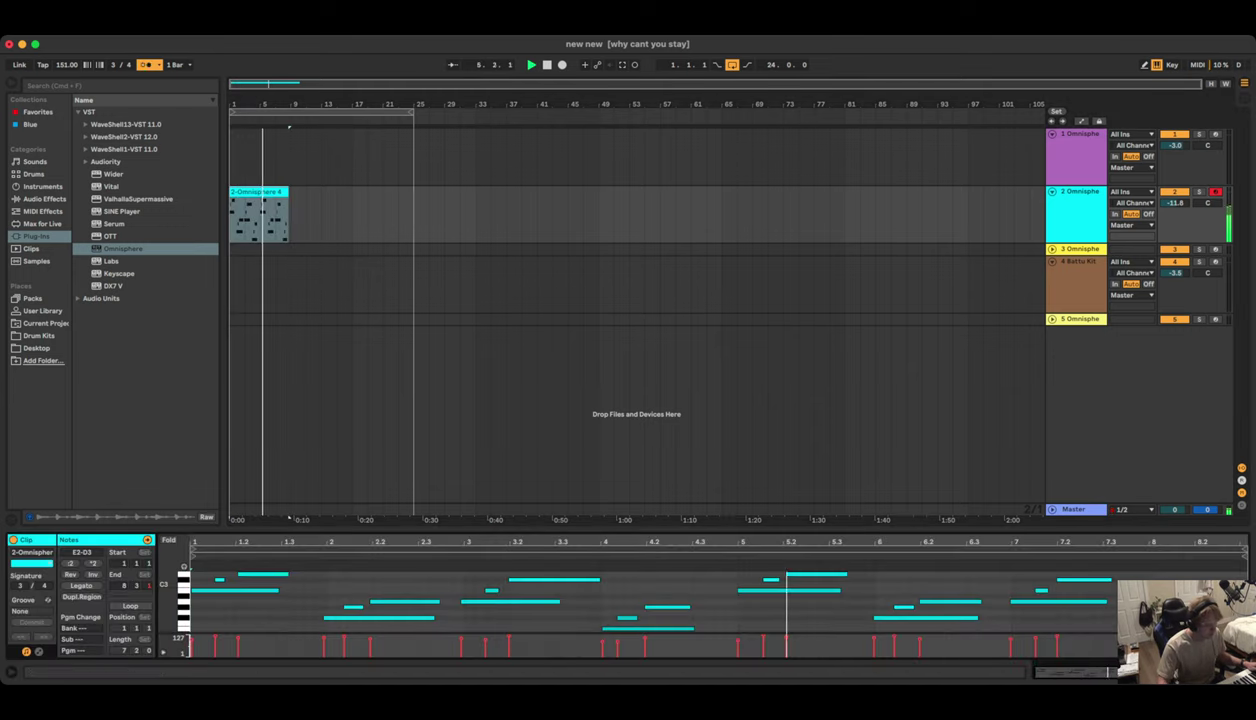
key("super+a")
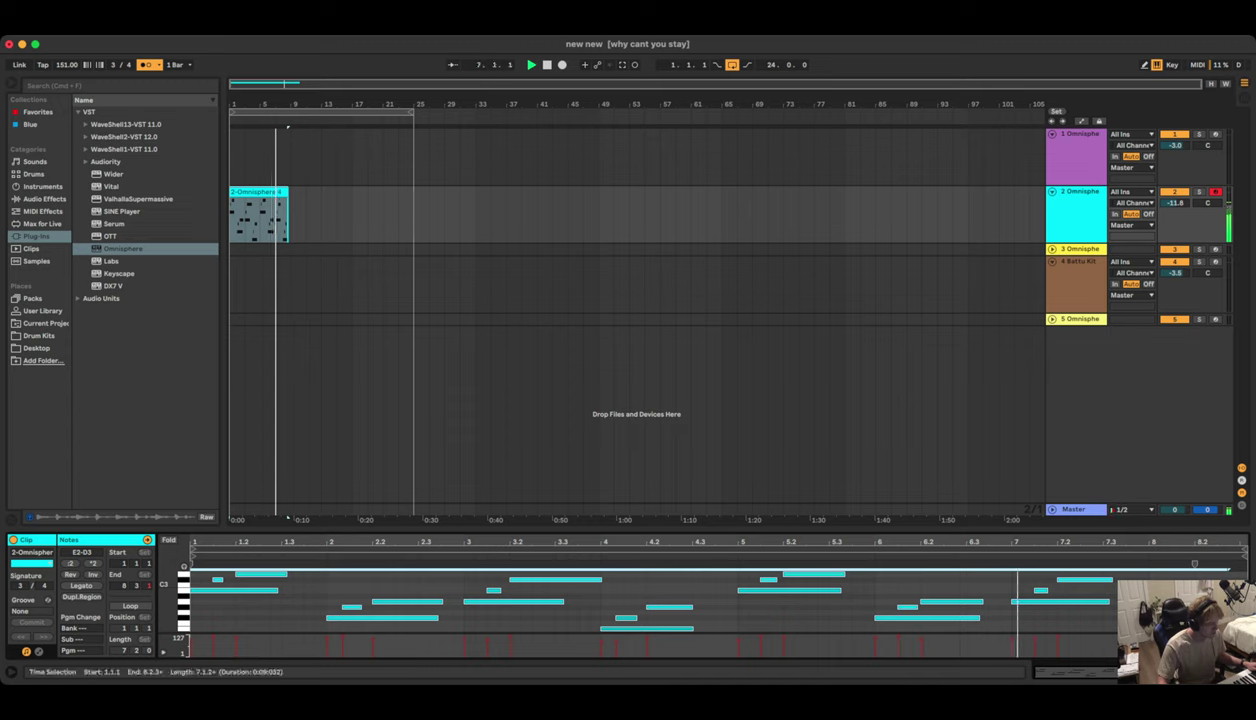
left_click_drag(287, 192, 230, 216)
key("super+l")
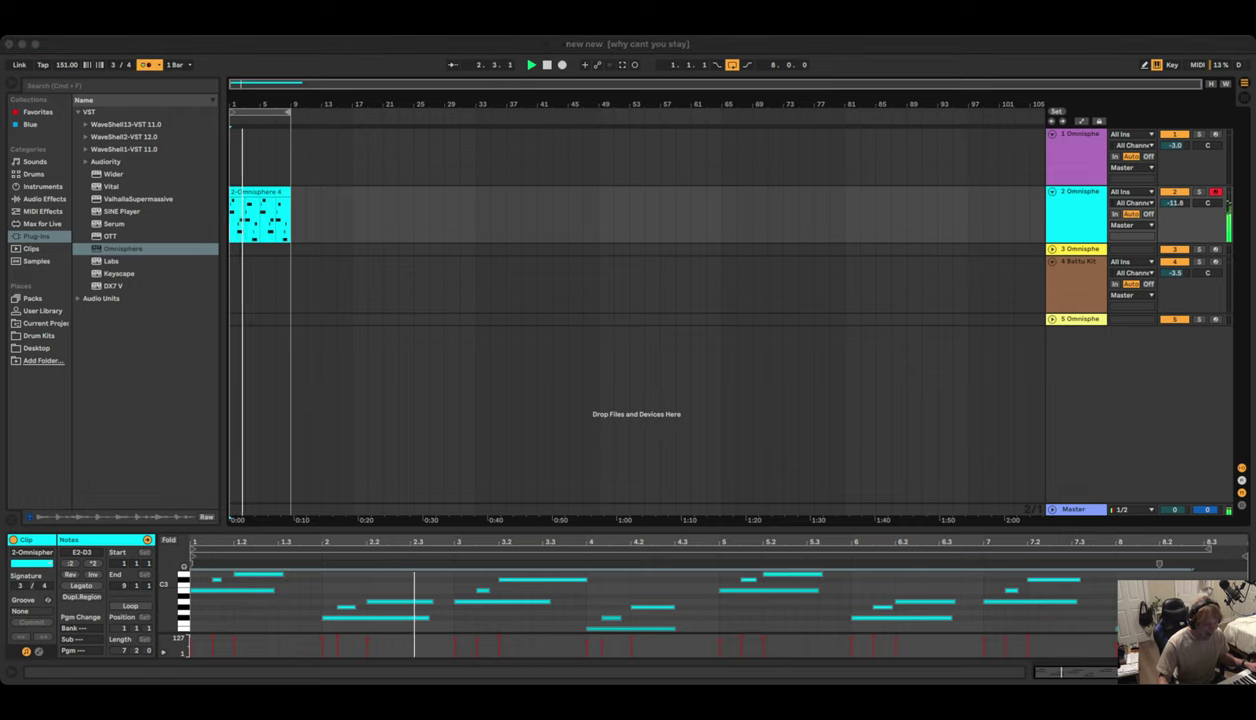
Reselect the second Omnisphere track's 8-bar region and examine the clip's notes during playback
left_click(300, 216)
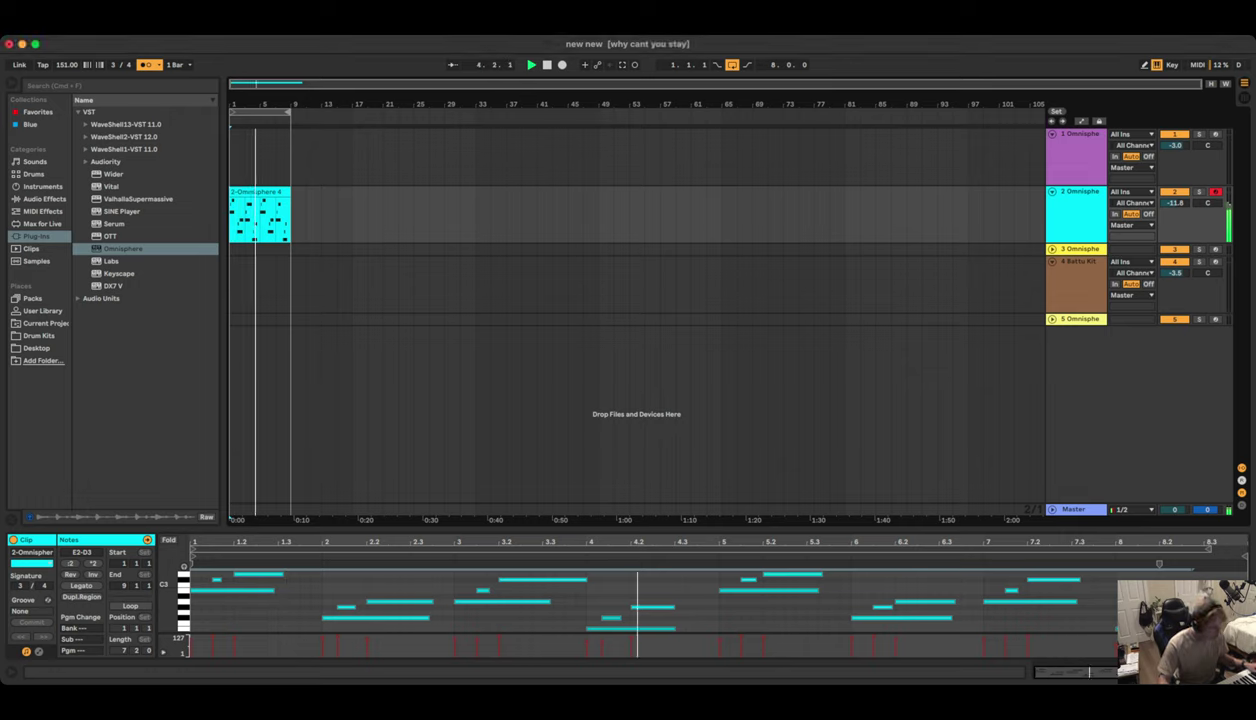
left_click_drag(298, 216, 231, 216)
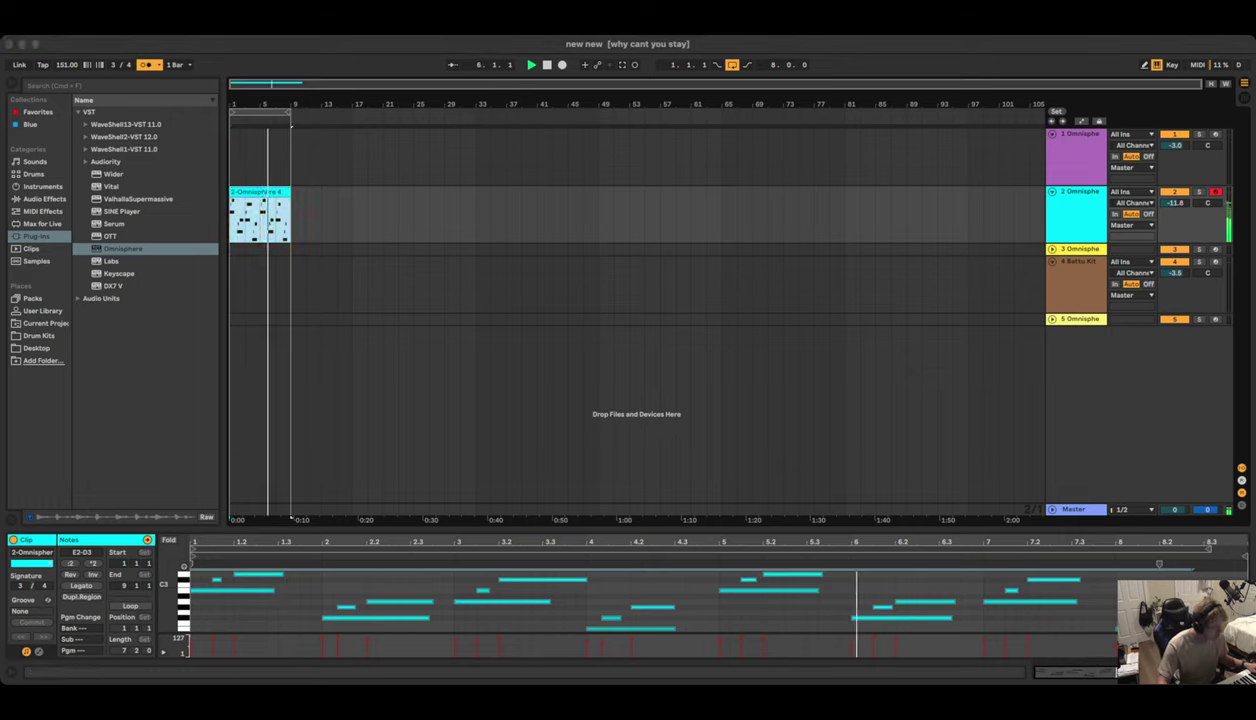
left_click(460, 215)
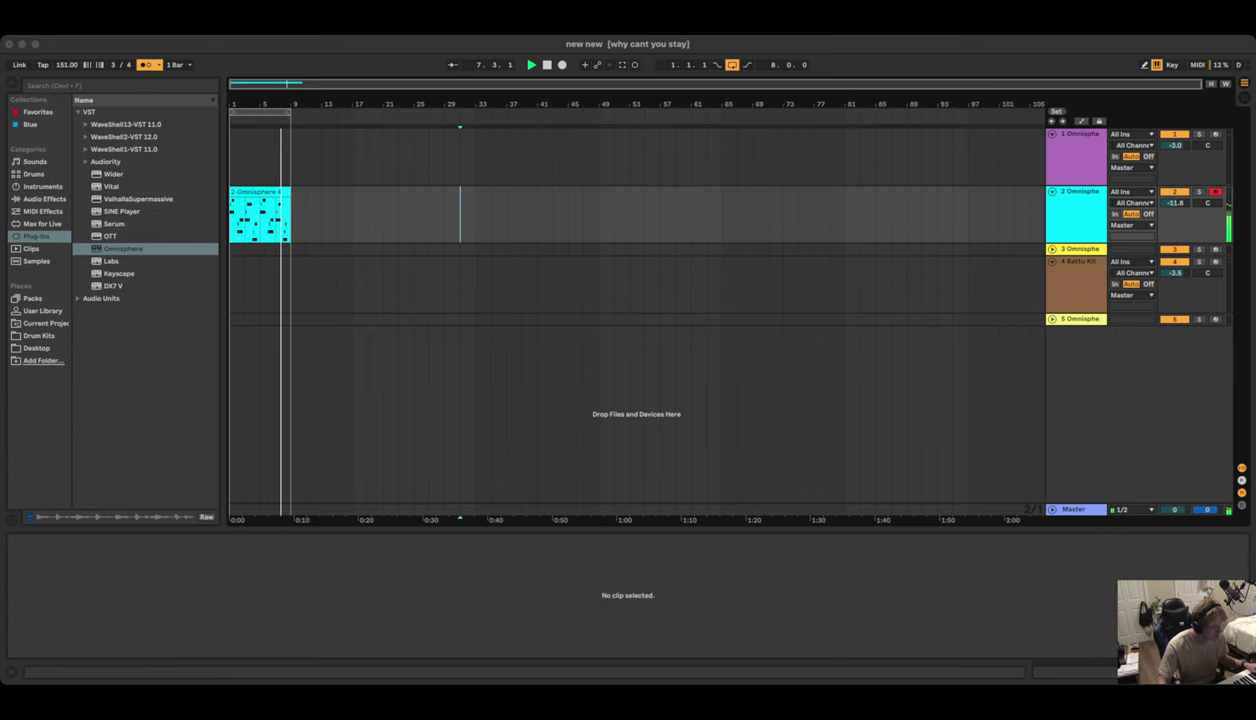
left_click(258, 192)
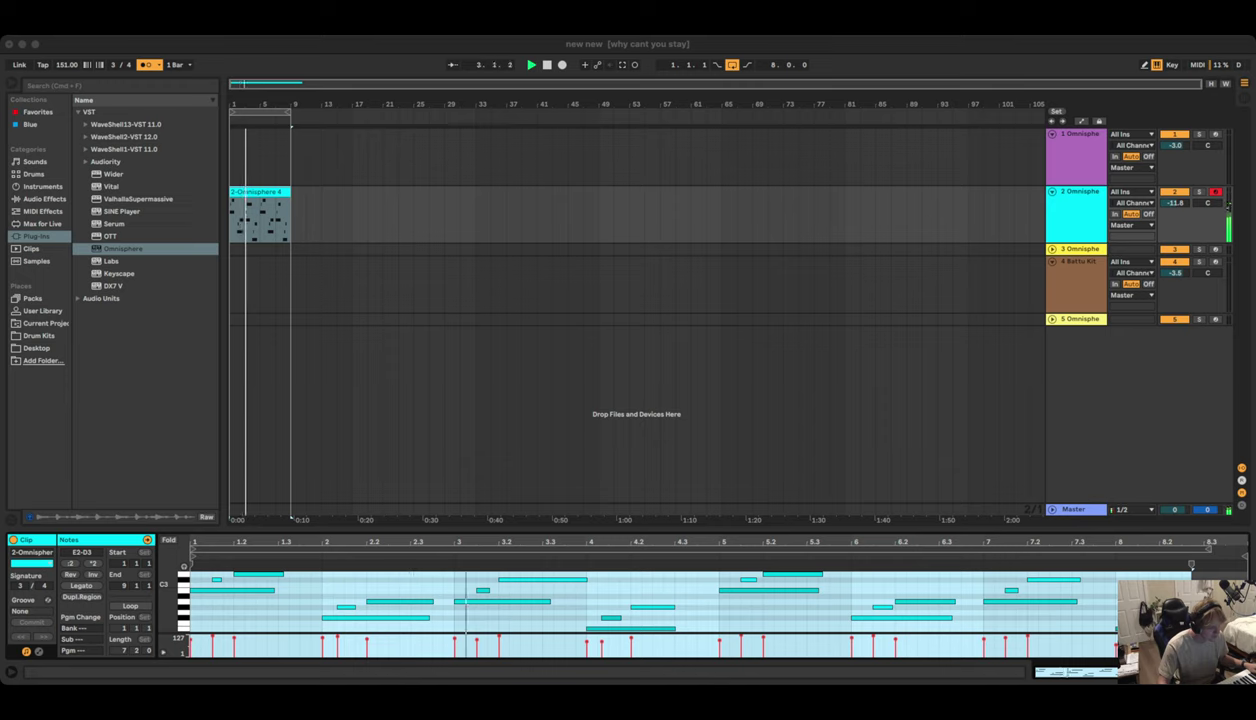
left_click(1159, 564)
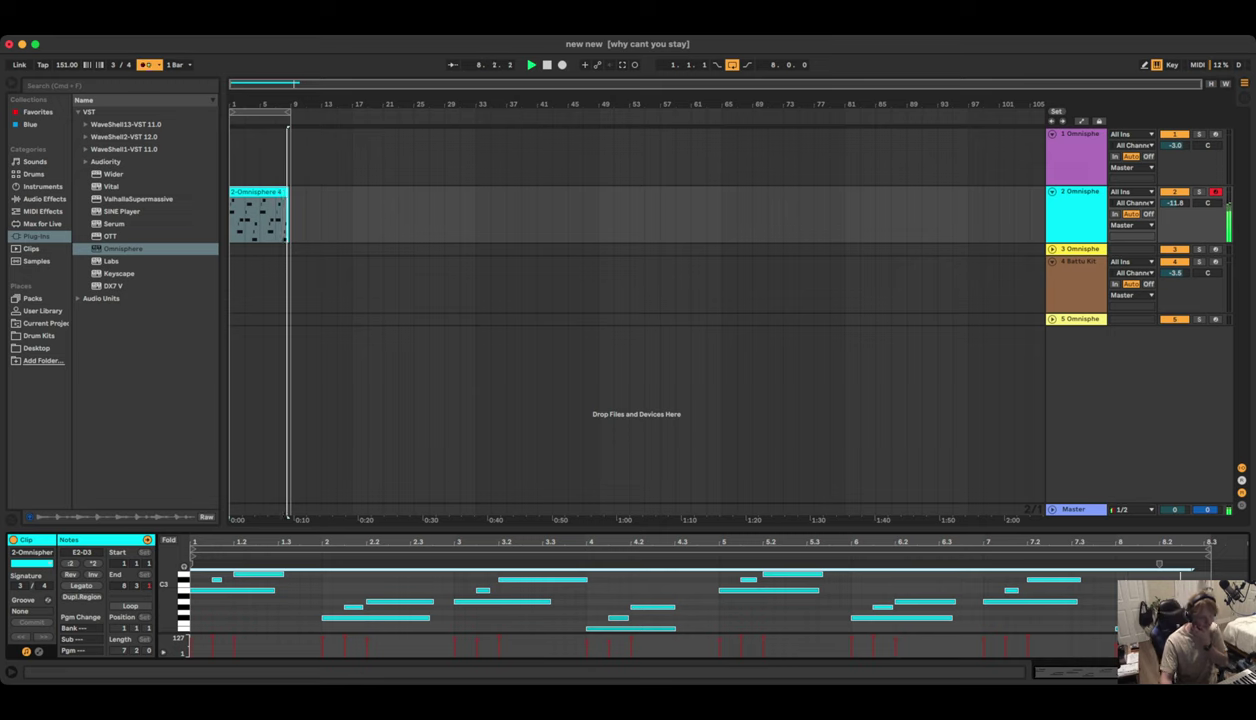
Set the second Omnisphere track to -12.8 dB and record an 8-bar take on the first Omnisphere track
key("Up")
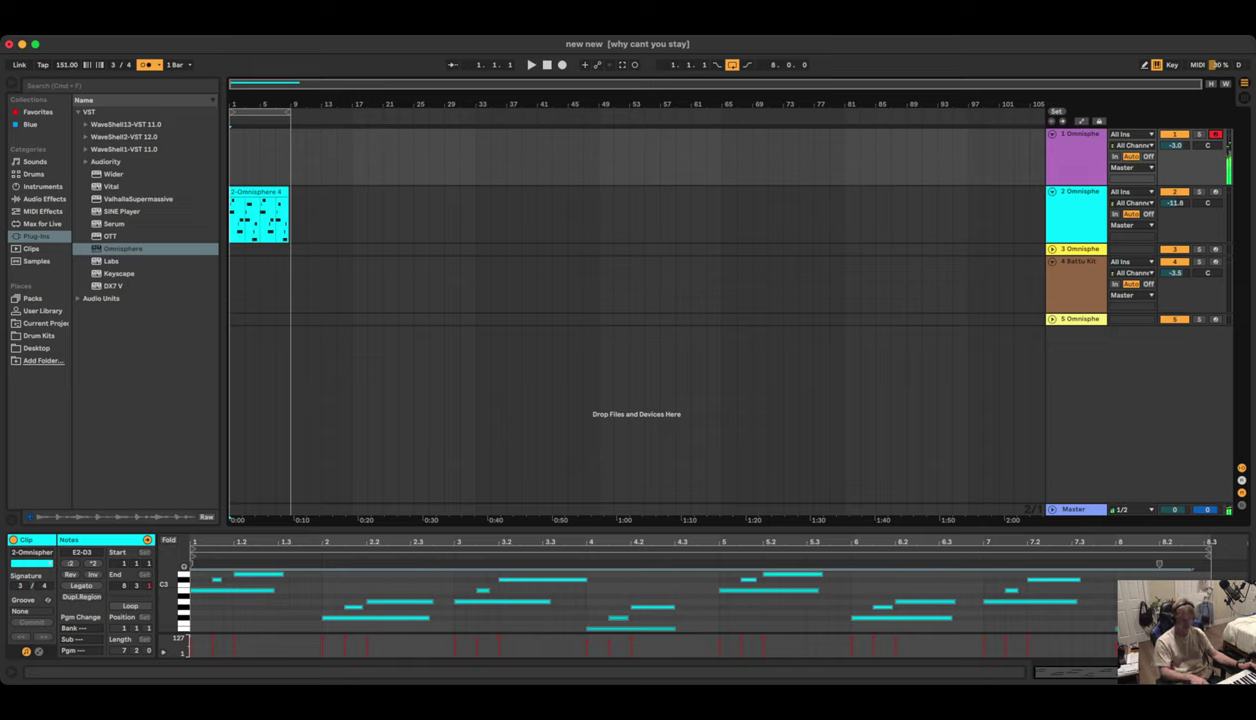
key("space")
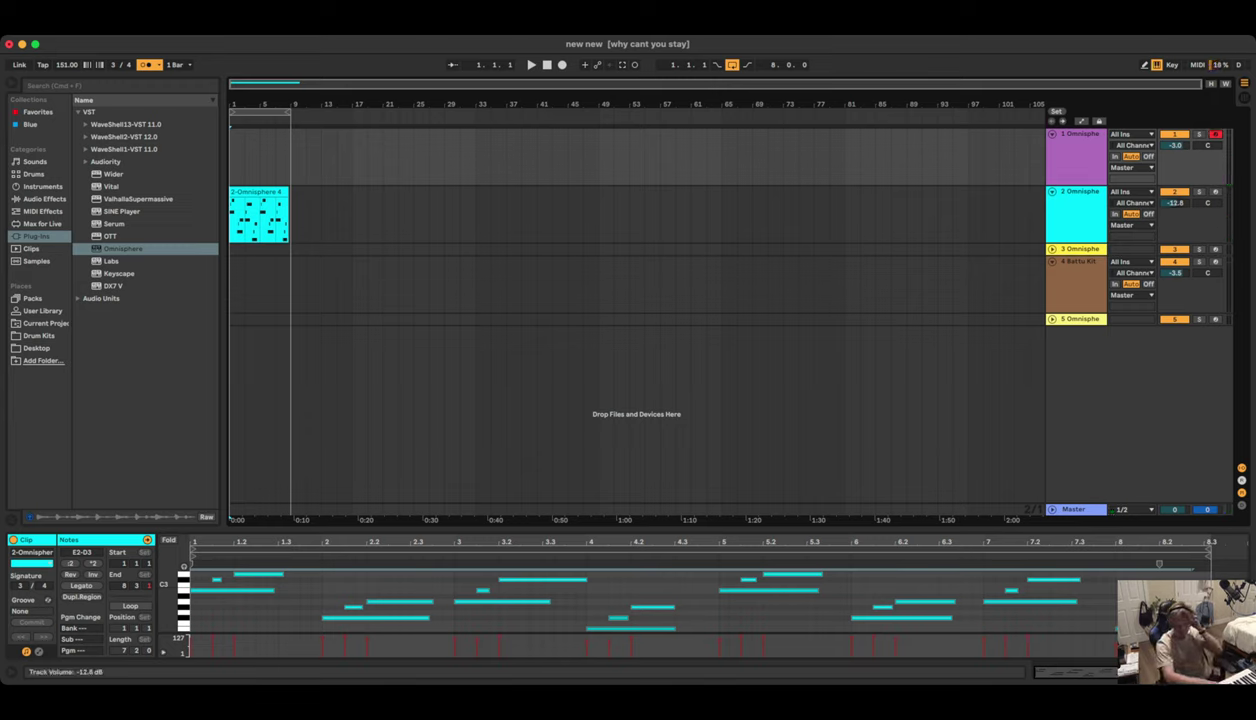
key("F9")
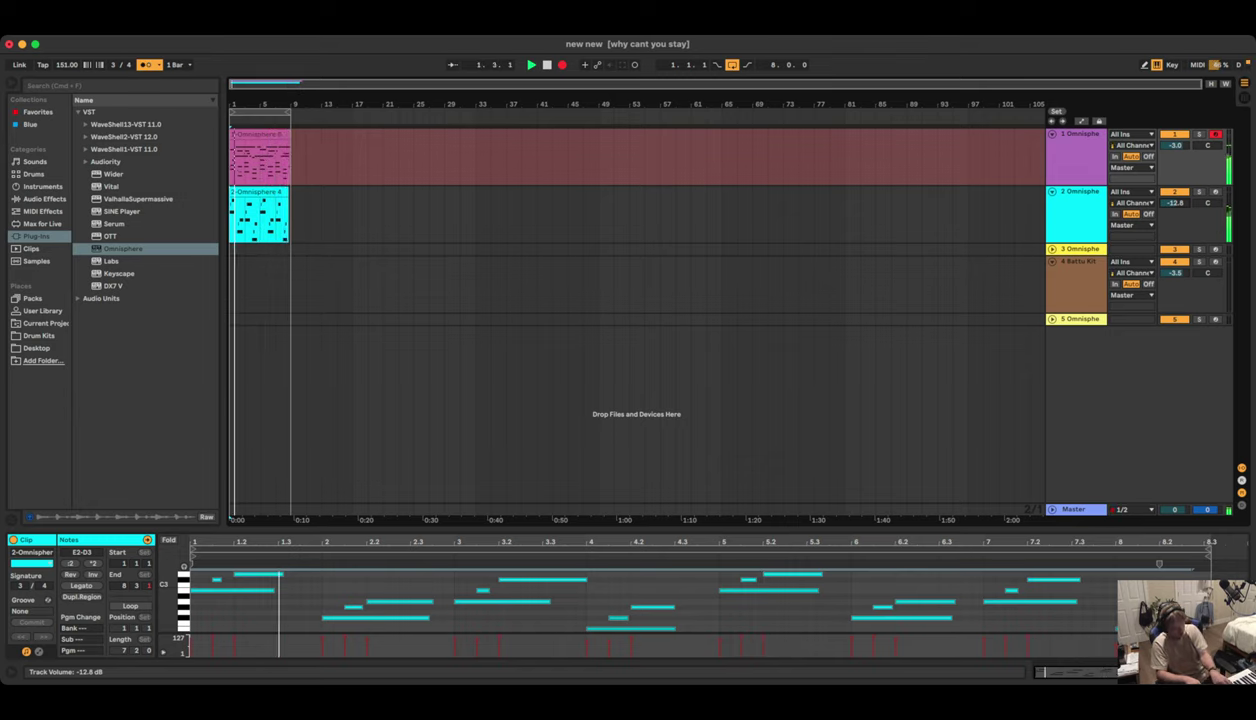
key("space")
key("F9")
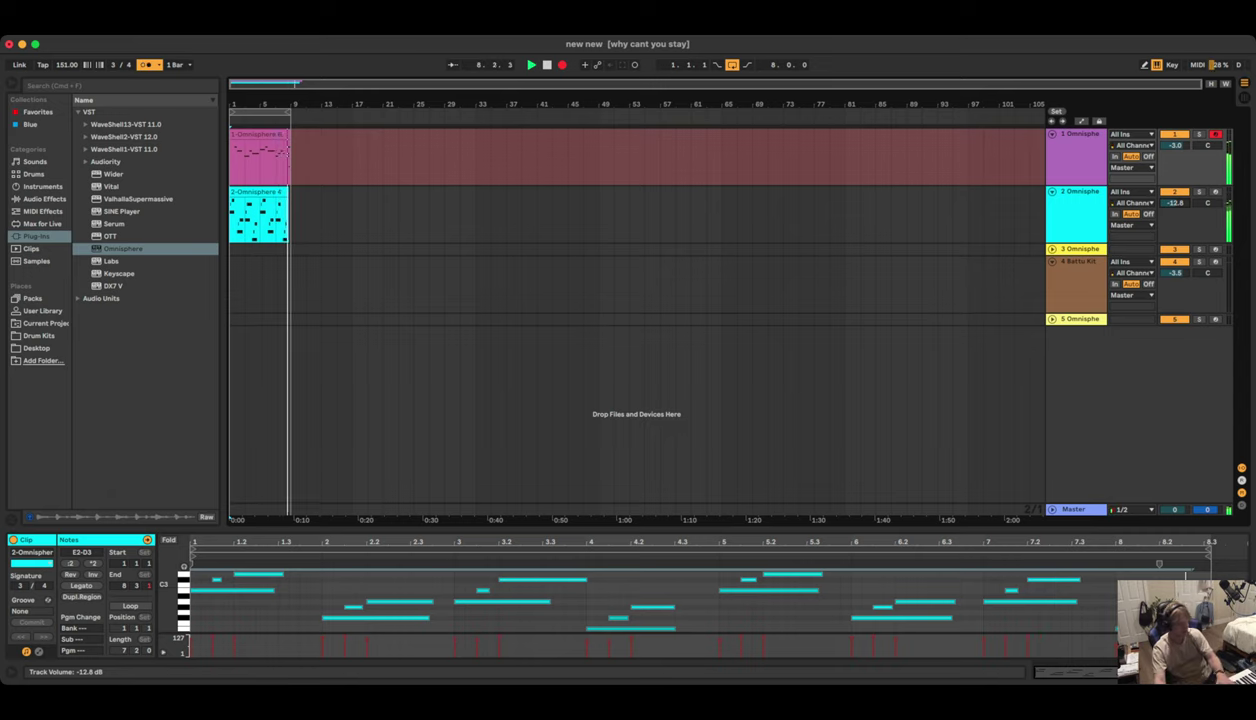
Re-record the first Omnisphere track's take over the 8-bar loop and play it back from bar 1
key("space")
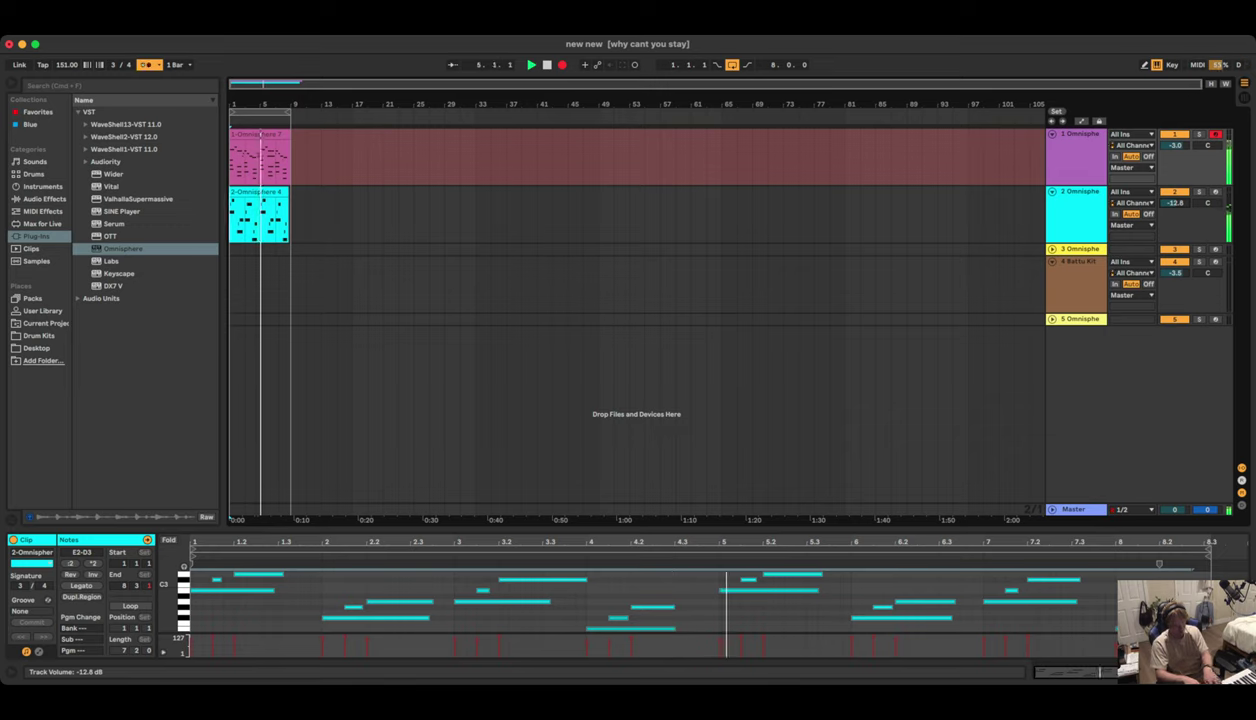
key("space")
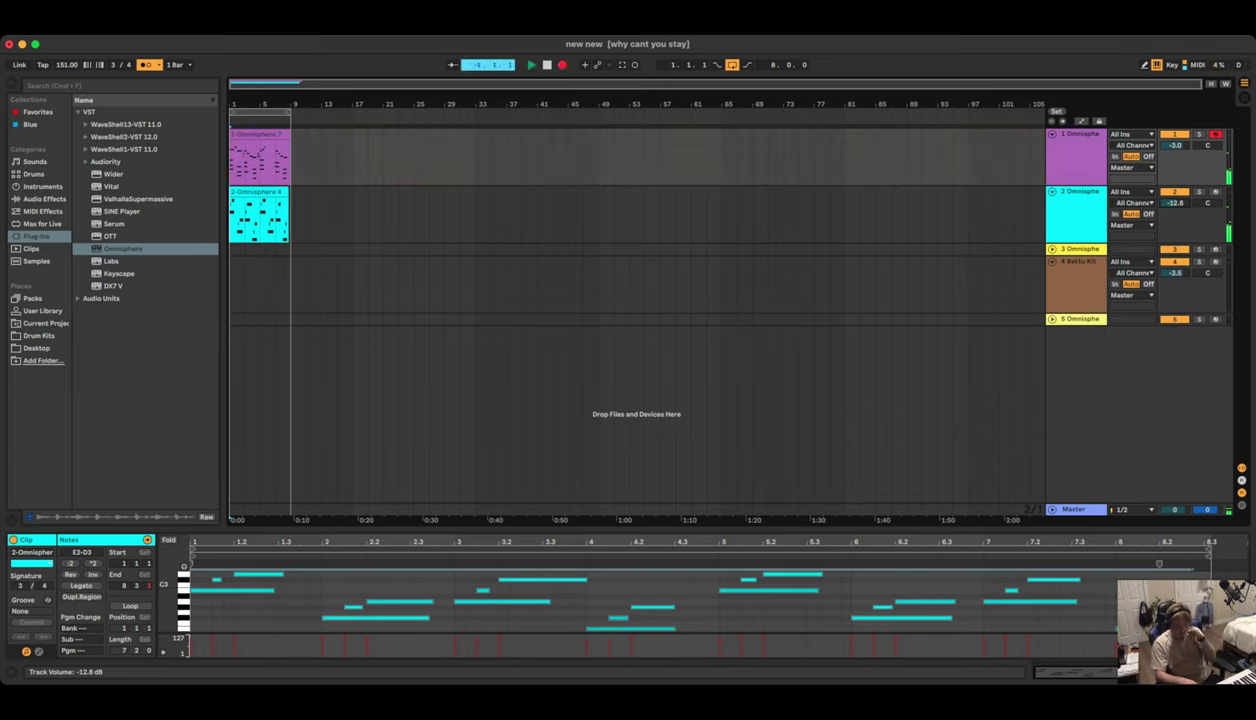
key("space")
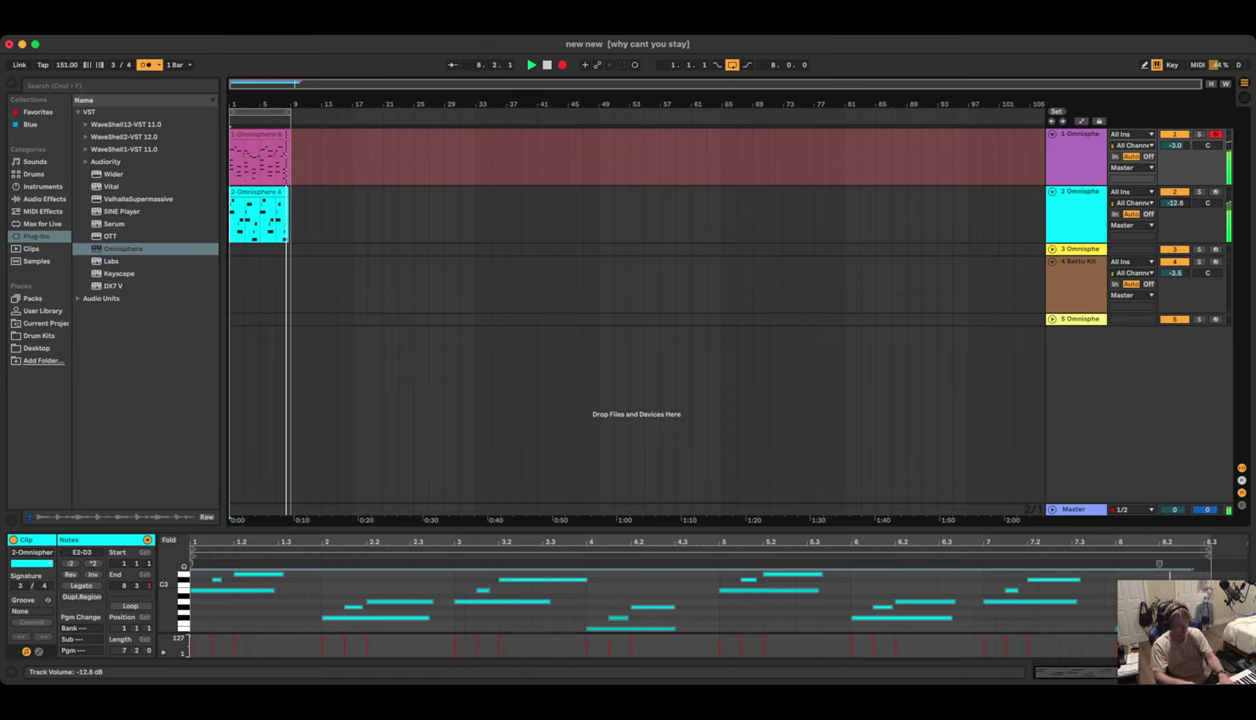
key("space")
key("space")
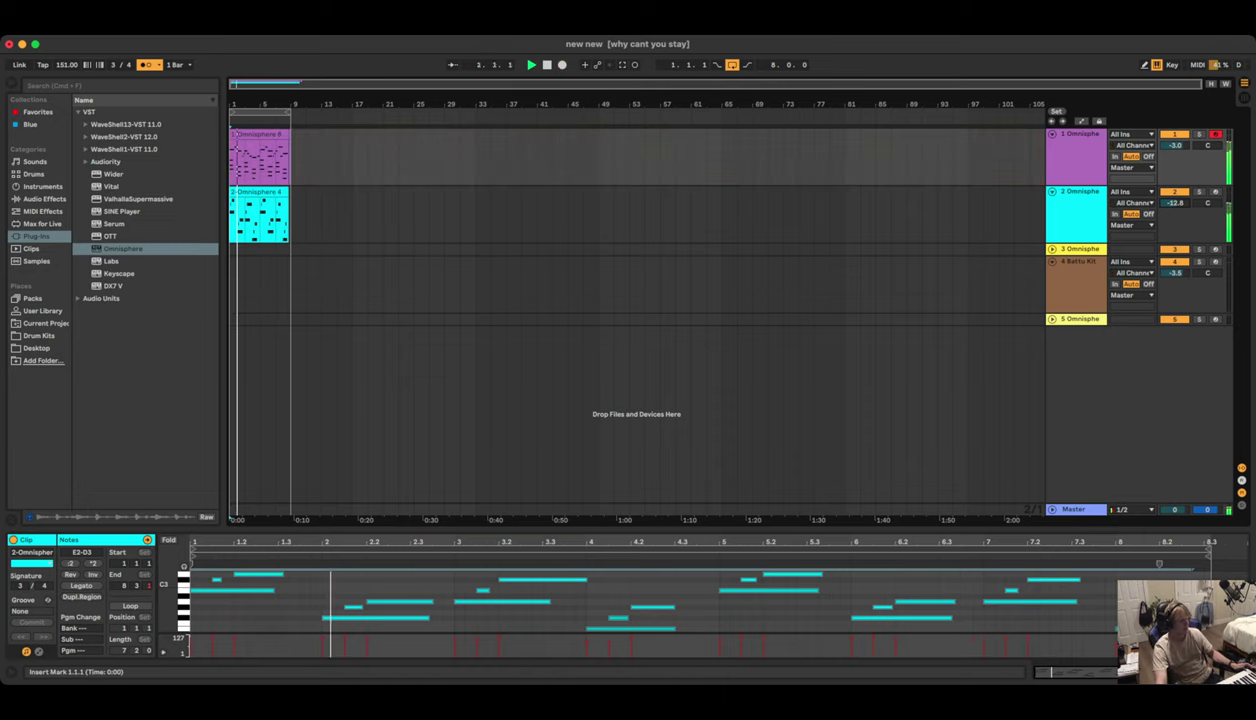
Set the second Omnisphere track's volume to -14.9 dB and delete its 8-bar clip
left_click_drag(288, 192, 291, 192)
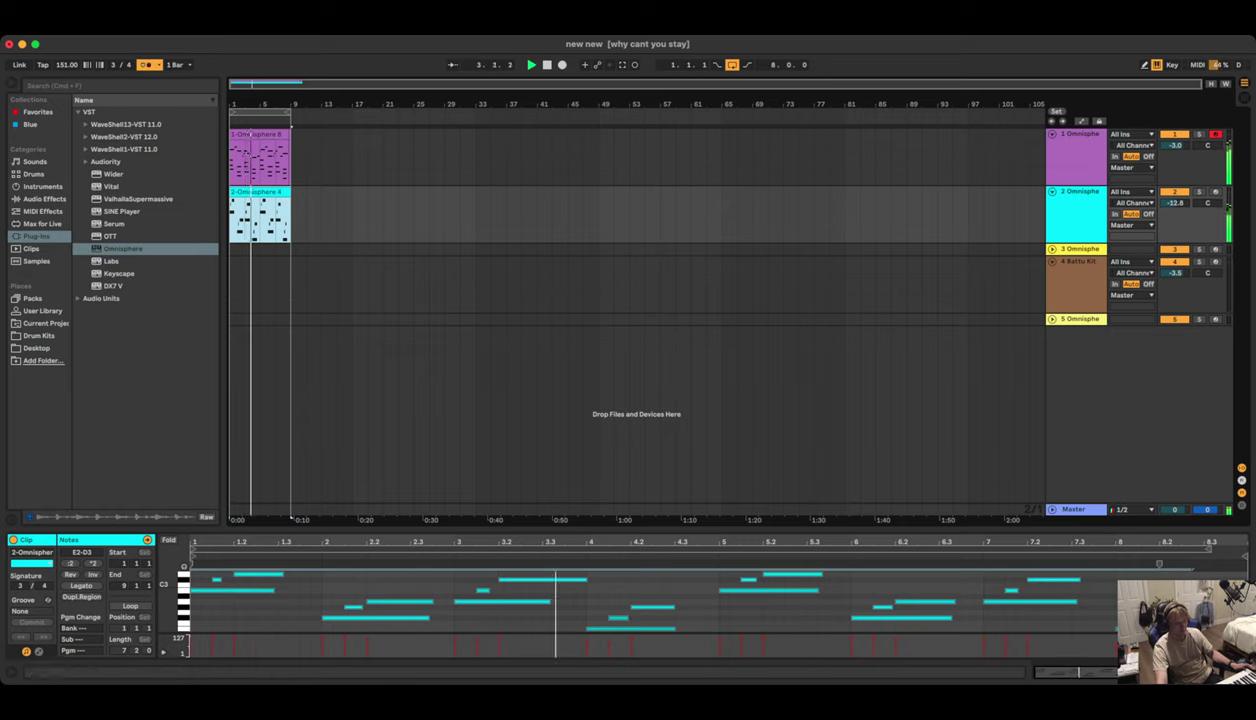
left_click_drag(1175, 203, 1175, 211)
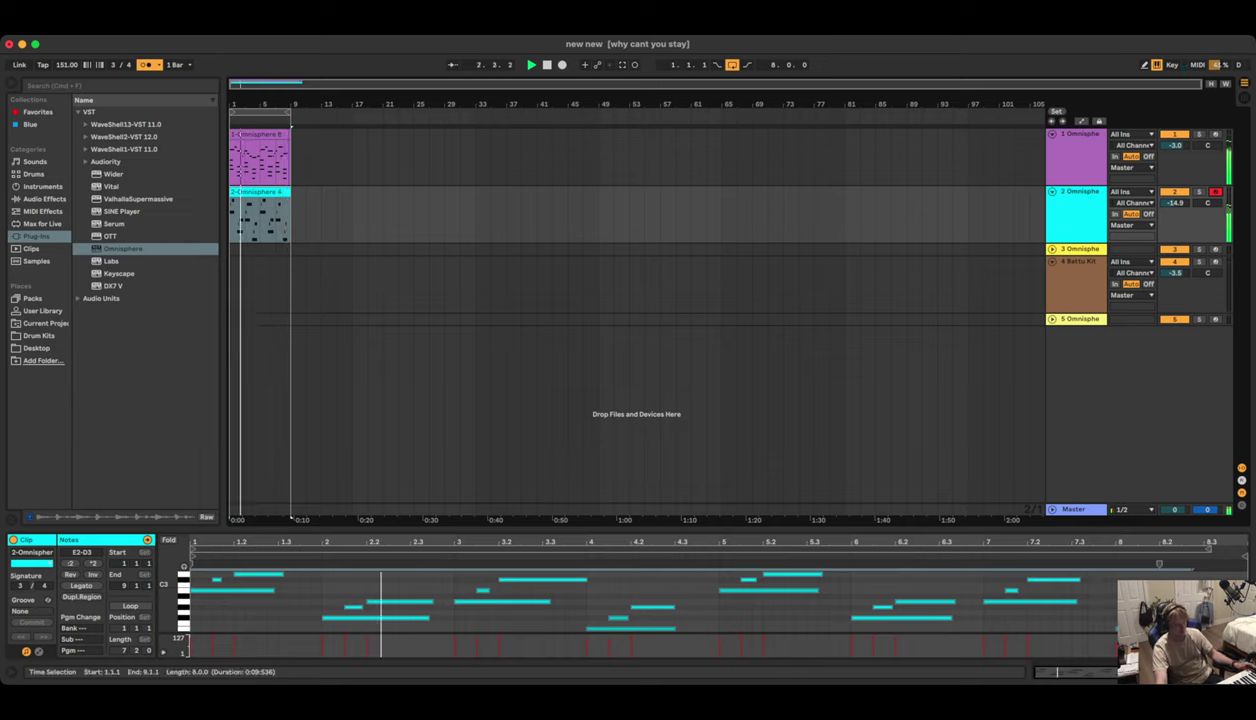
left_click(260, 192)
key("Delete")
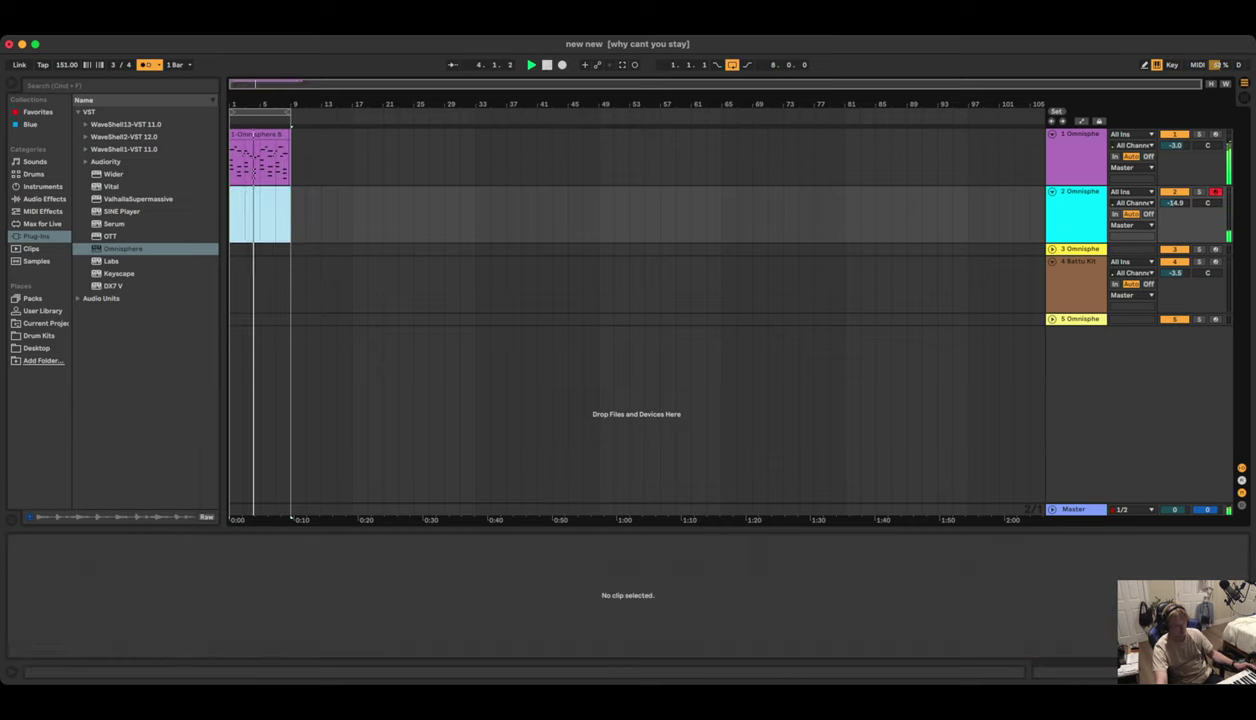
key("space")
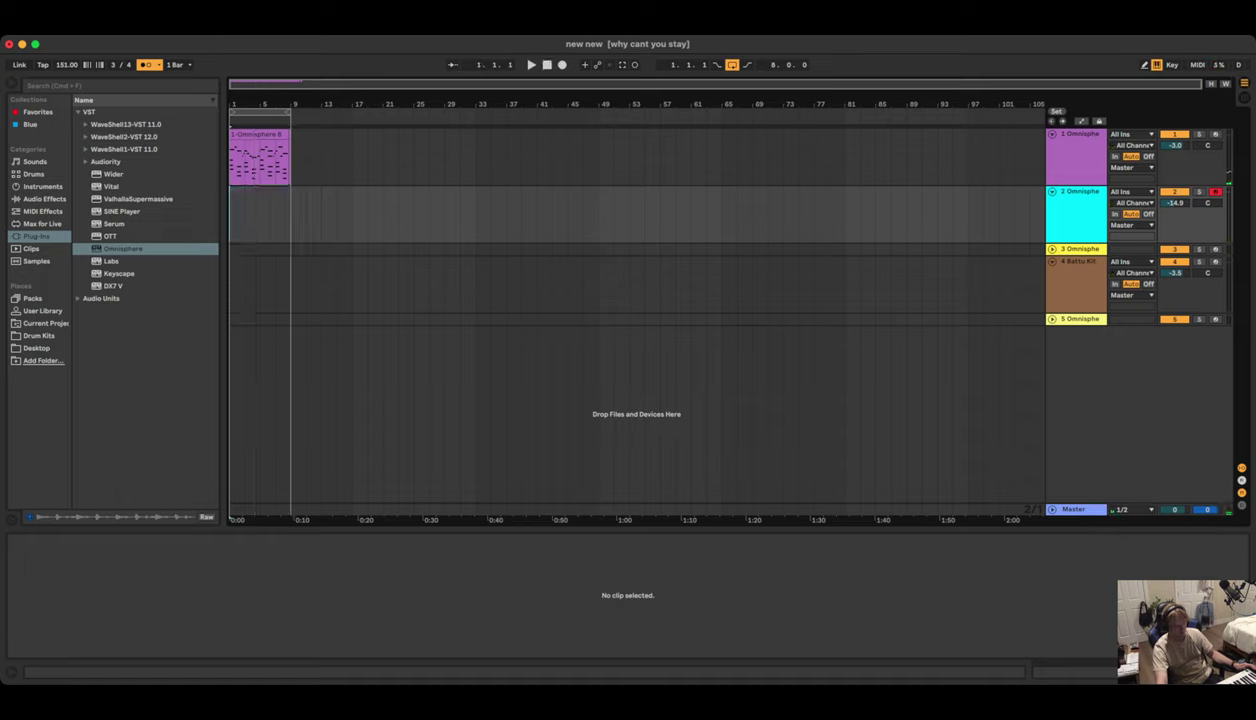
Arm the third Omnisphere track, show its device and audition it against the first track's 8-bar clip
left_click(1215, 249)
key("space")
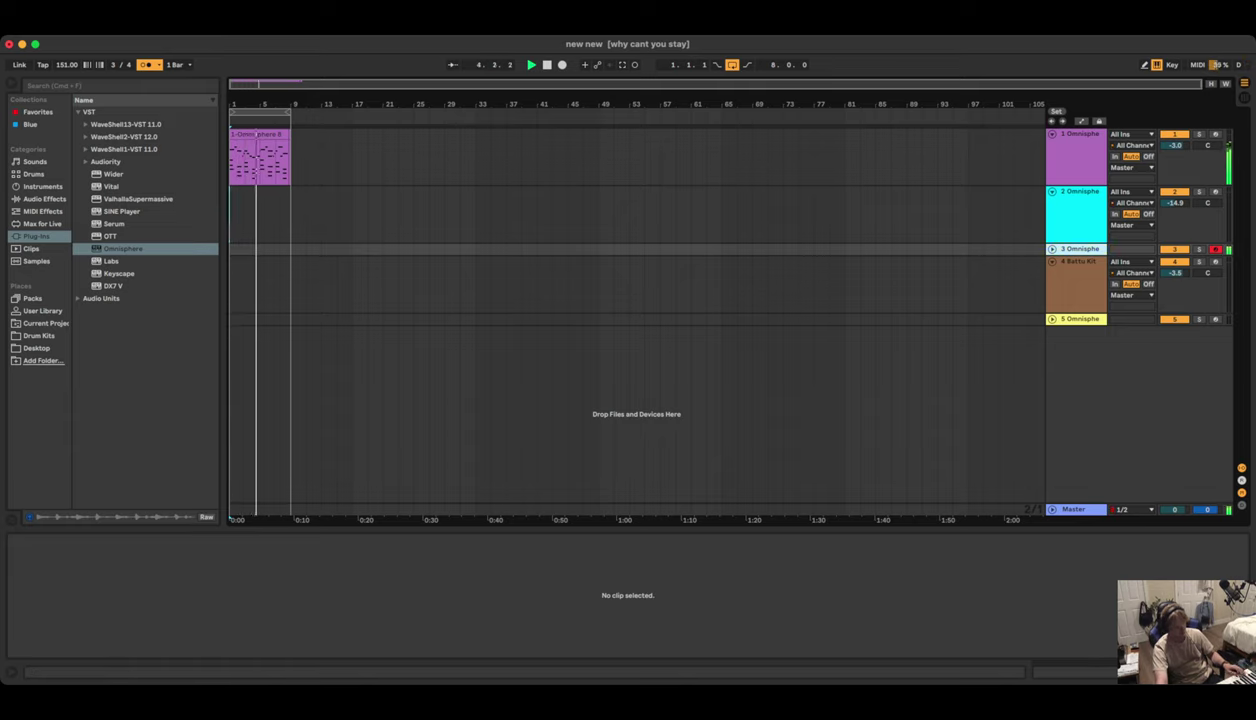
double_click(1080, 249)
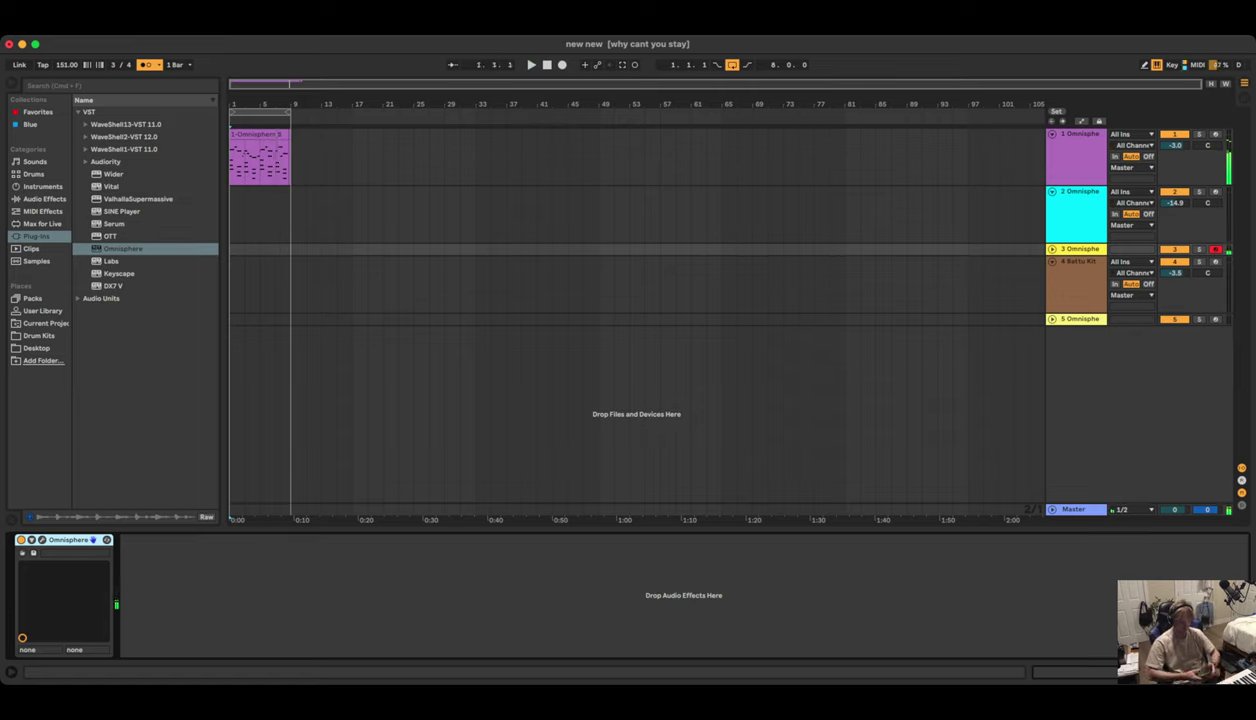
key("space")
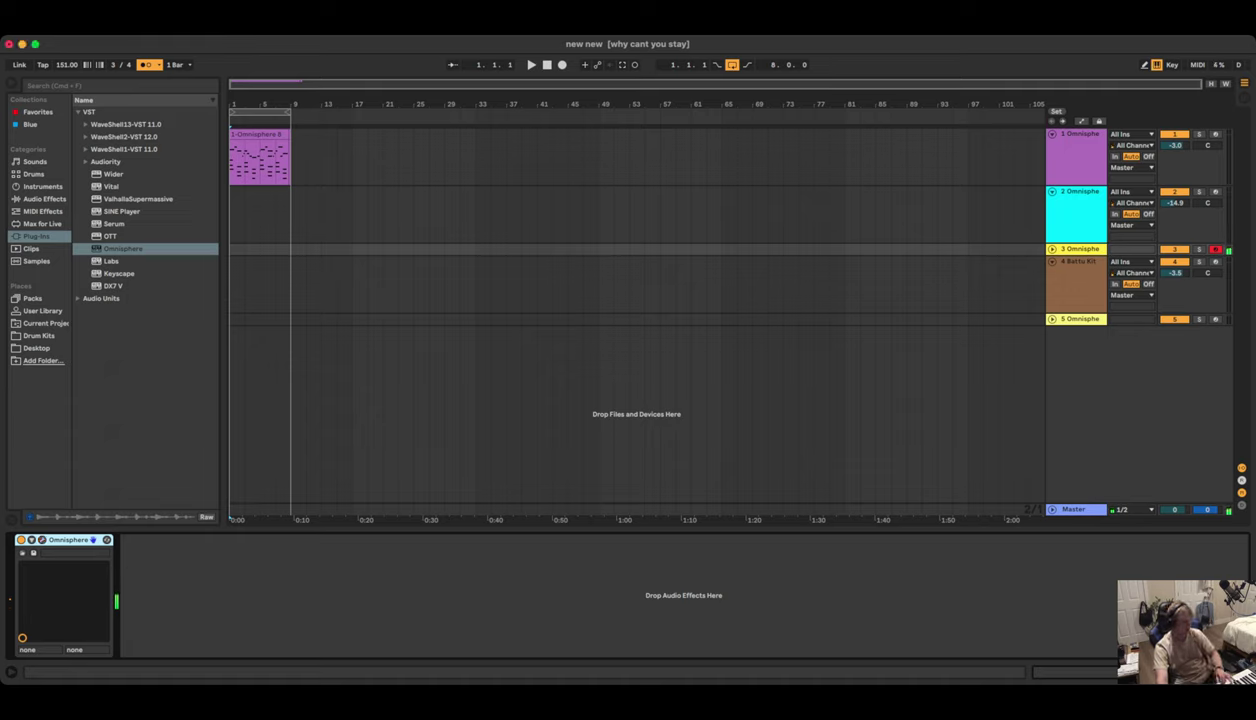
Replace the first Omnisphere track's take with a new 8-bar recording from bar 1 and open its clip
left_click_drag(322, 160, 230, 160)
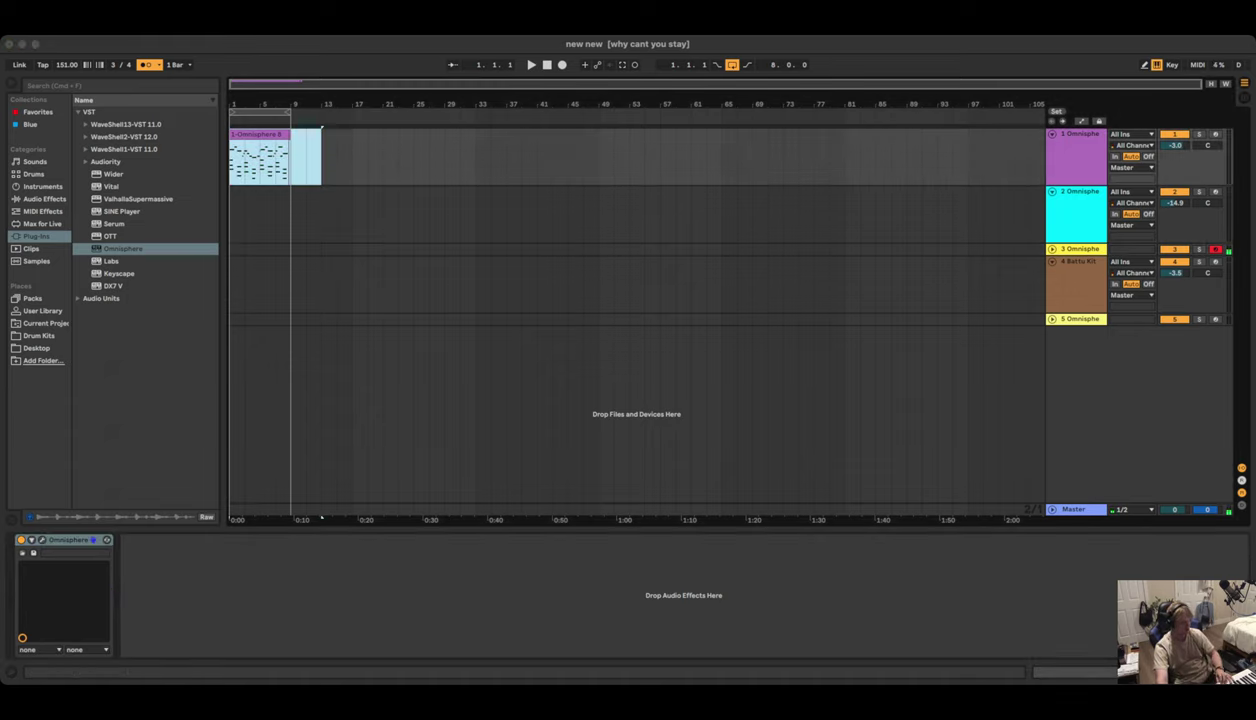
key("Delete")
left_click(231, 125)
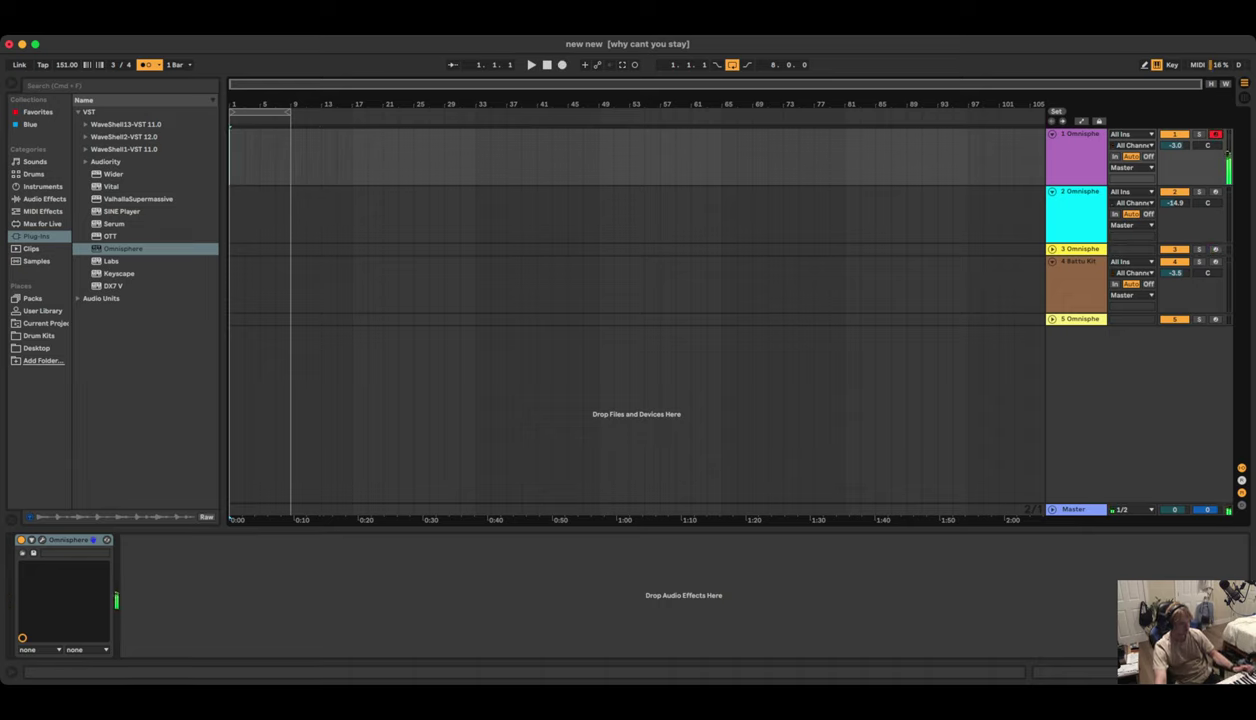
key("F9")
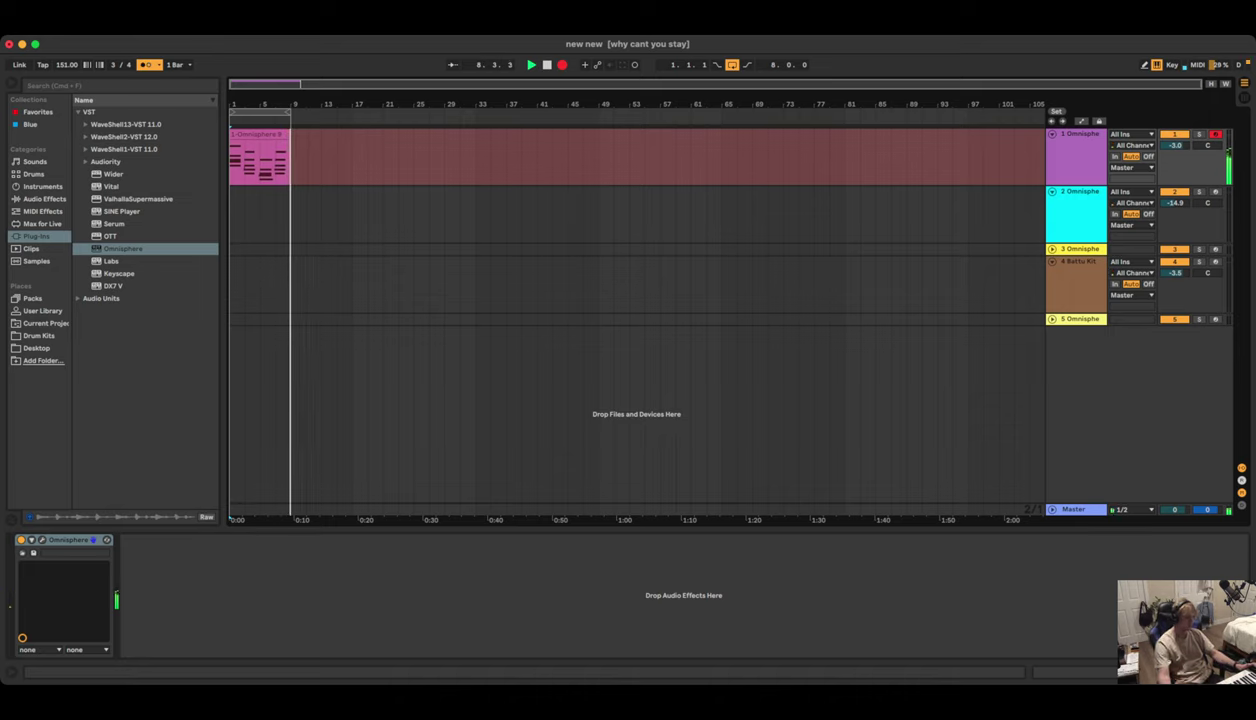
left_click_drag(291, 160, 230, 160)
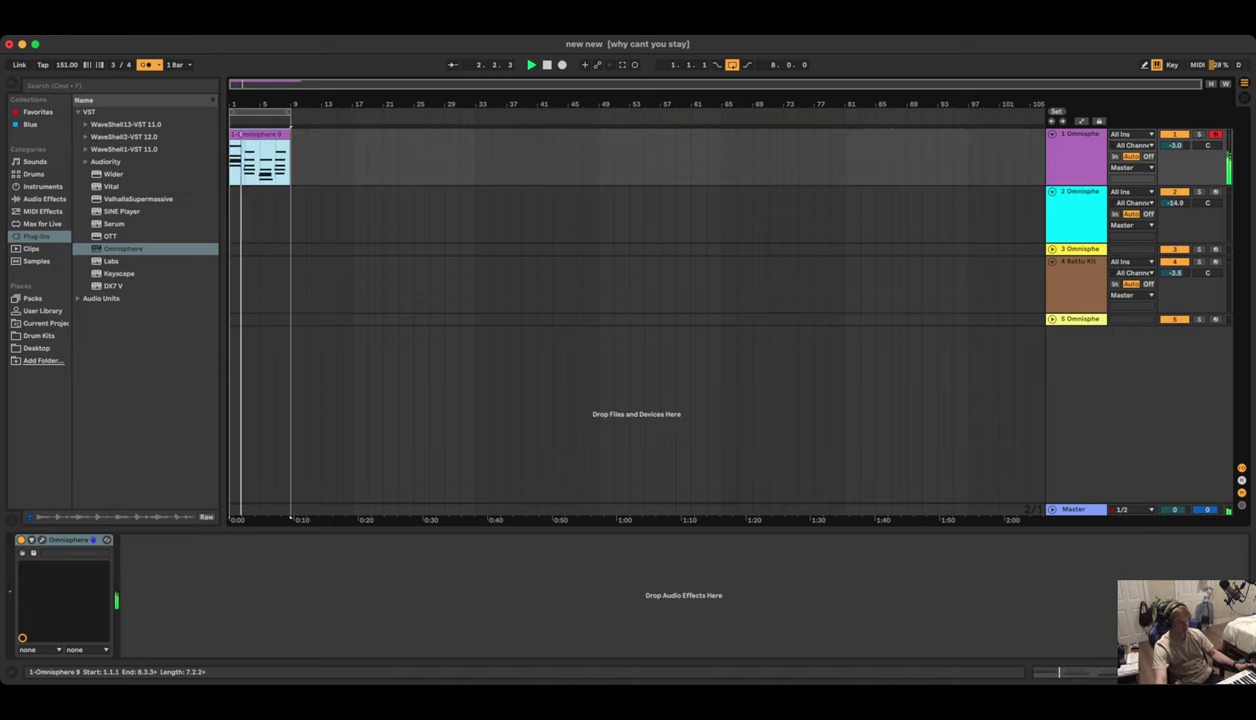
key("shift+Tab")
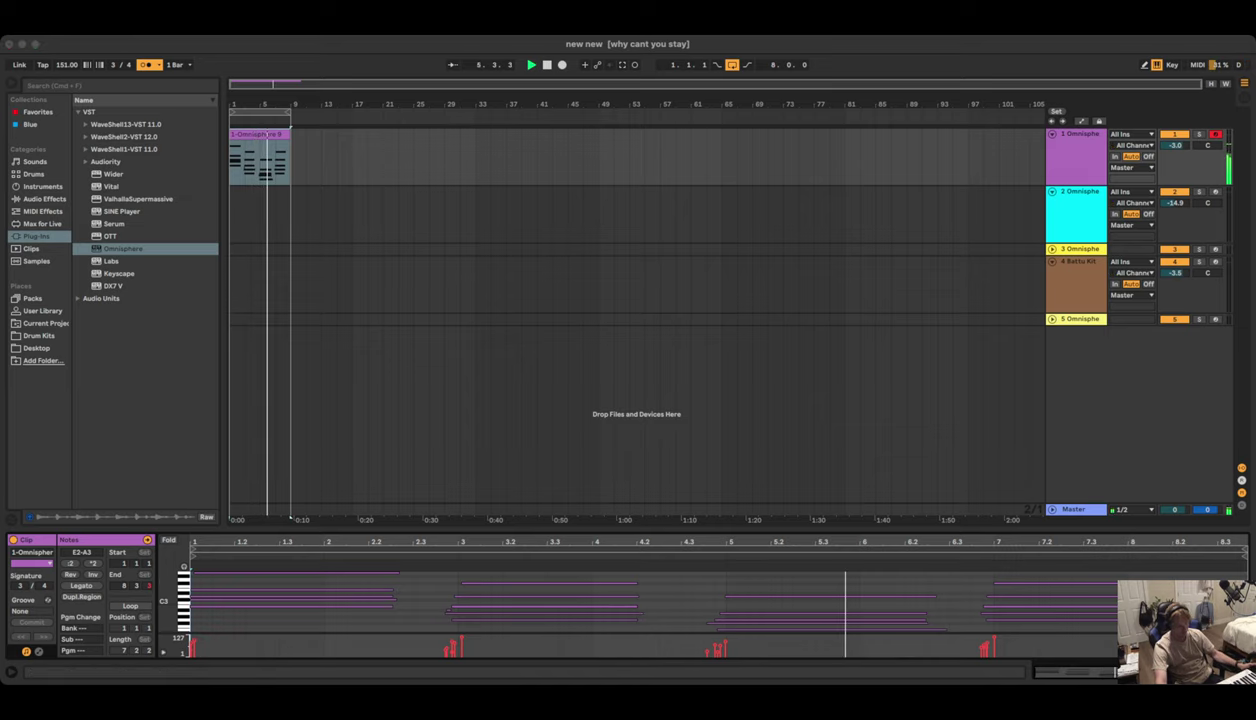
Arm the third Omnisphere track and unfold it while the 8-bar loop plays
key("Down")
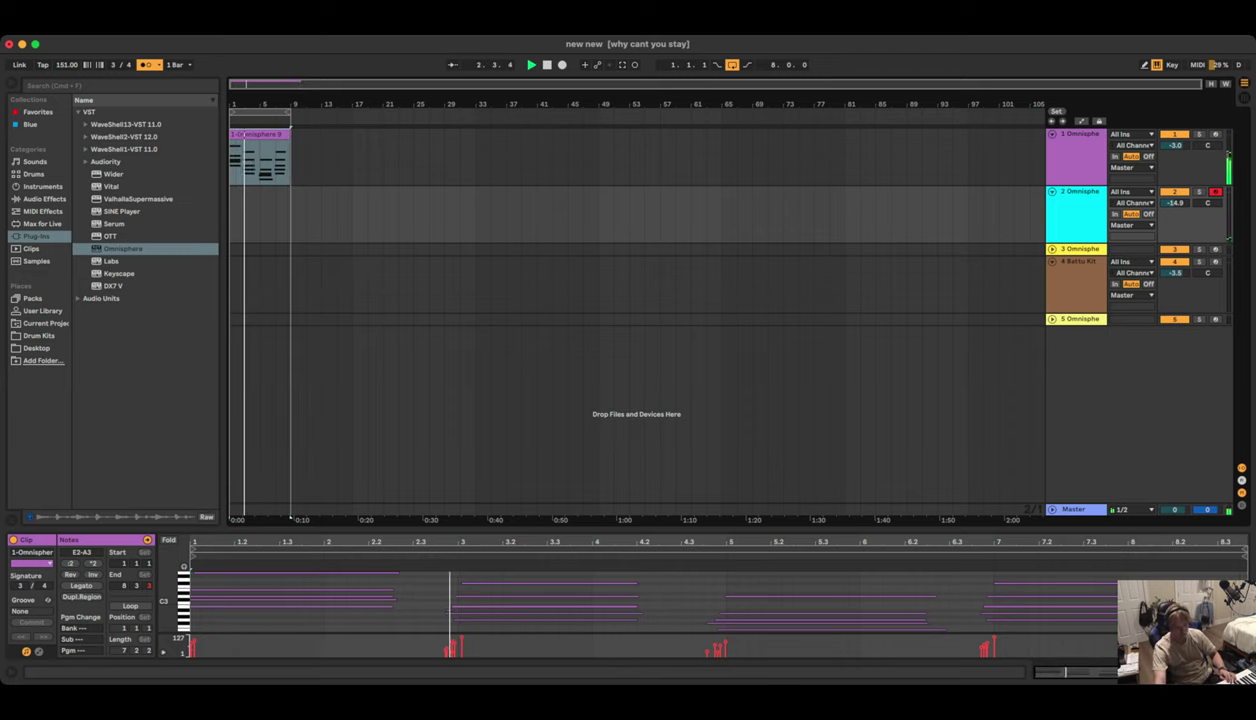
key("Down")
key("Right")
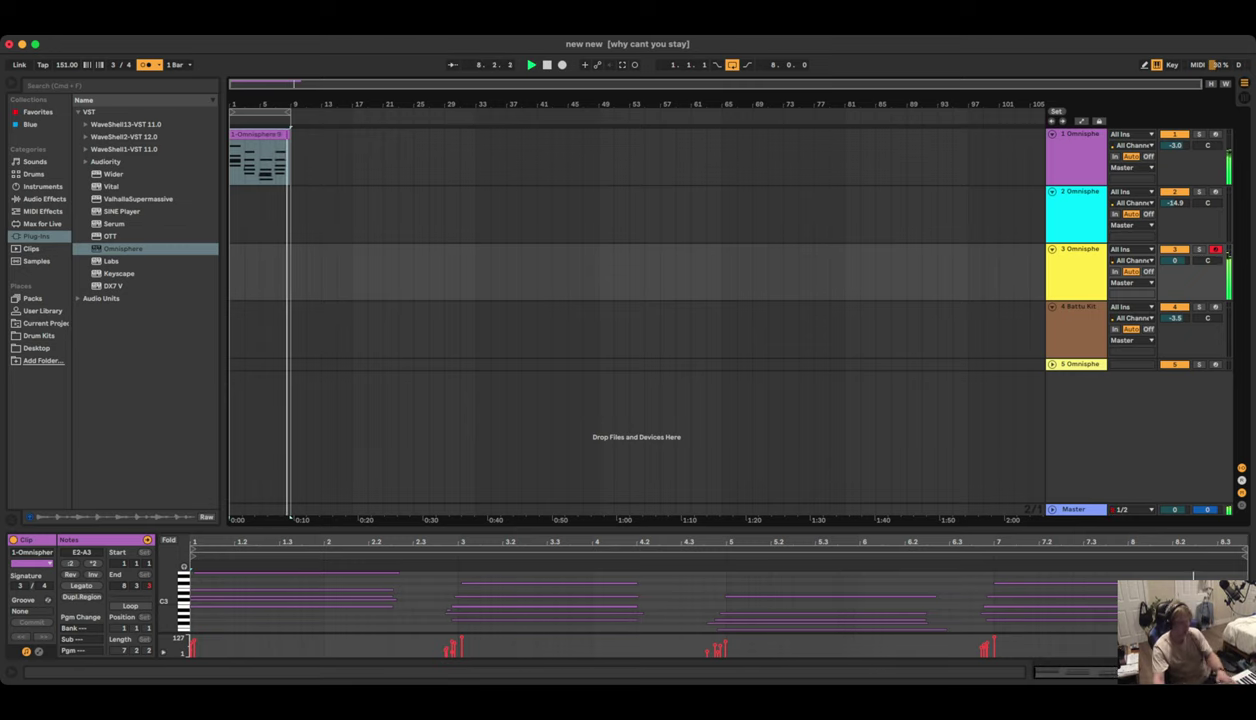
Lower the third Omnisphere track to -4.2 dB and record an 8-bar take on it from bar 1
key("space")
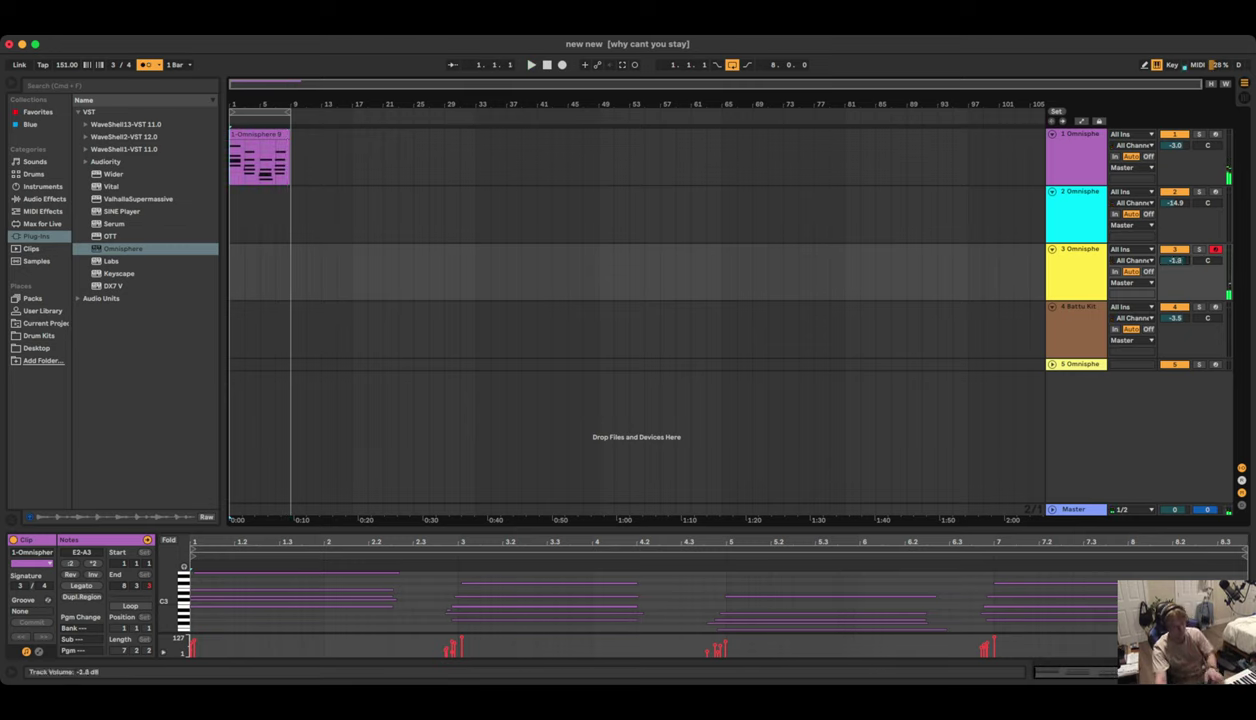
key("F9")
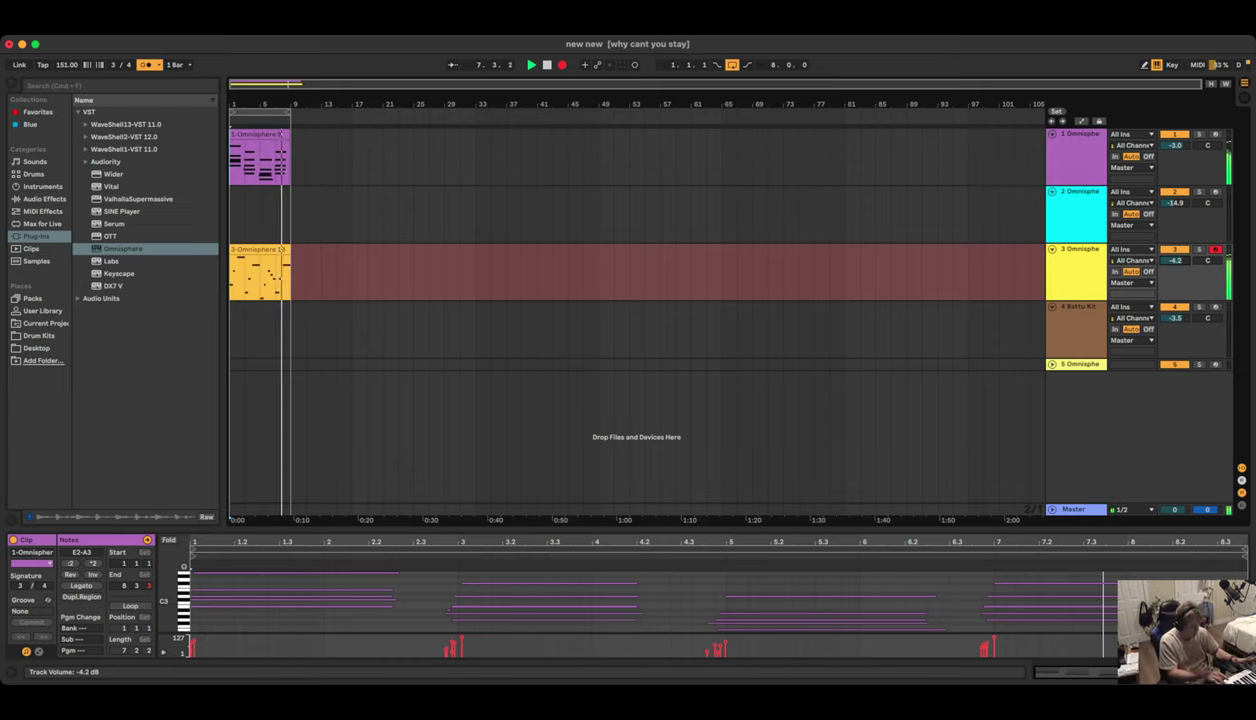
key("F9")
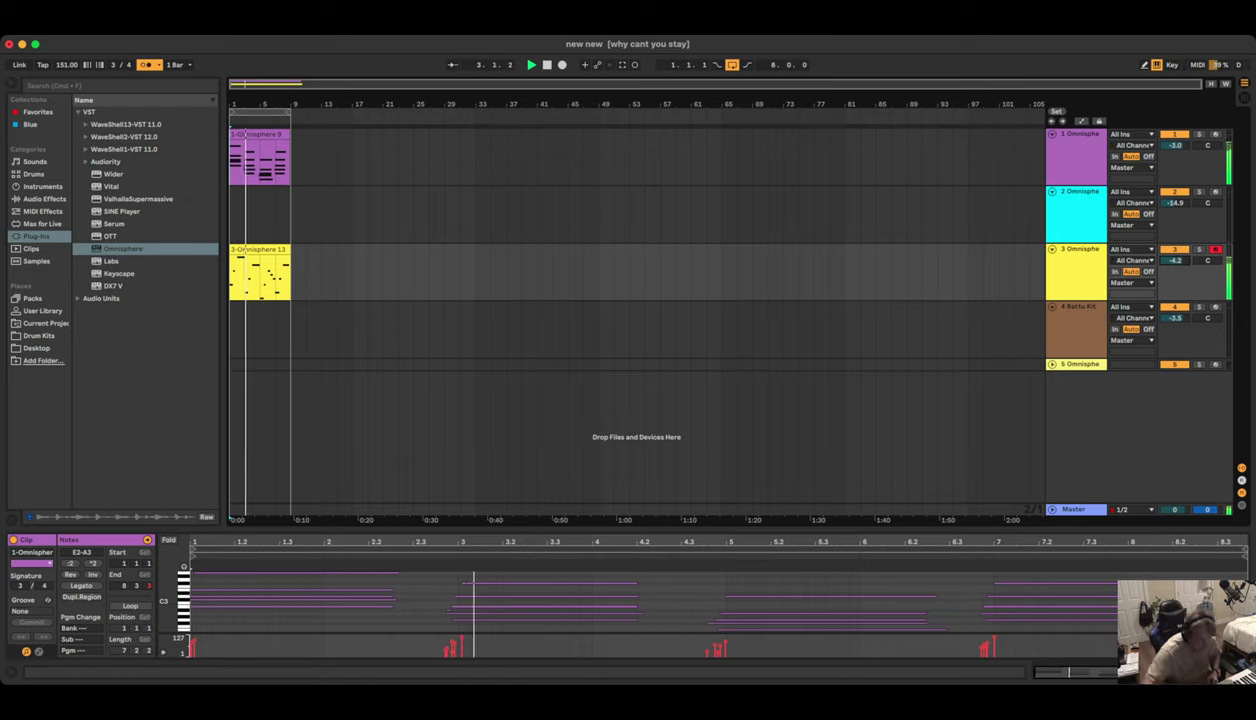
Arm the second Omnisphere track and reduce its height, and delete the 8-bar clips on the first and third tracks
left_click(1216, 192)
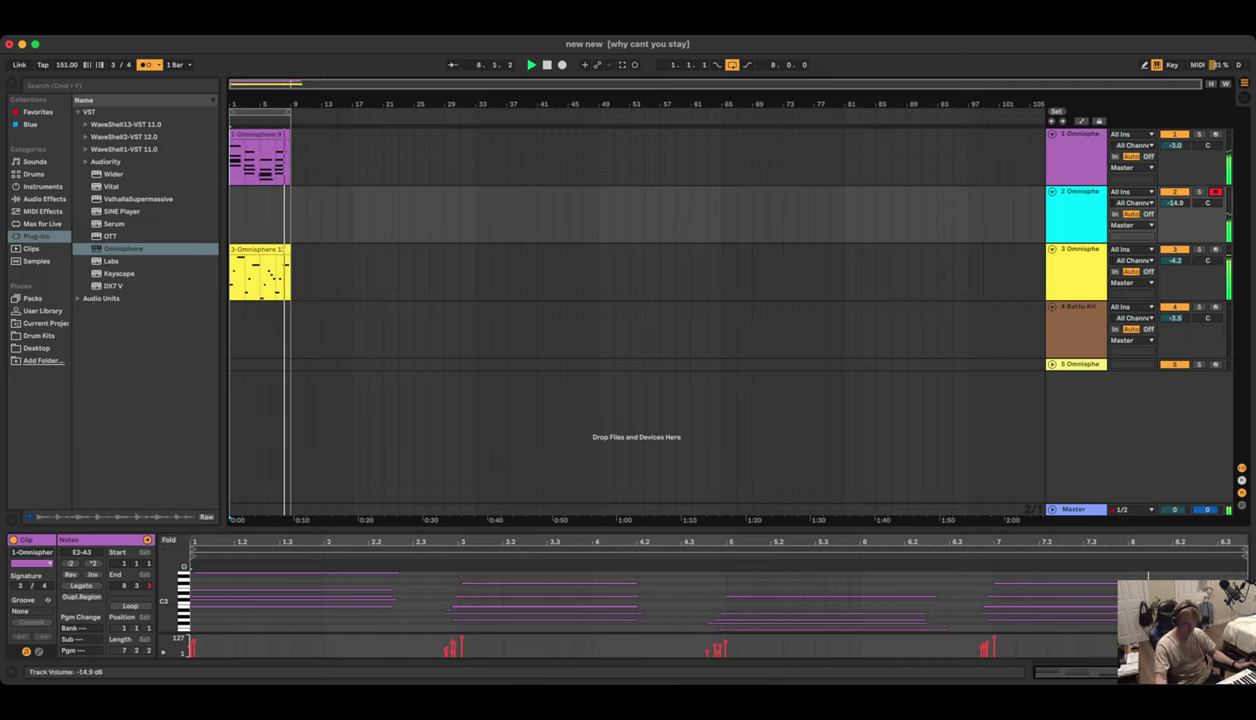
left_click_drag(1174, 243, 1174, 221)
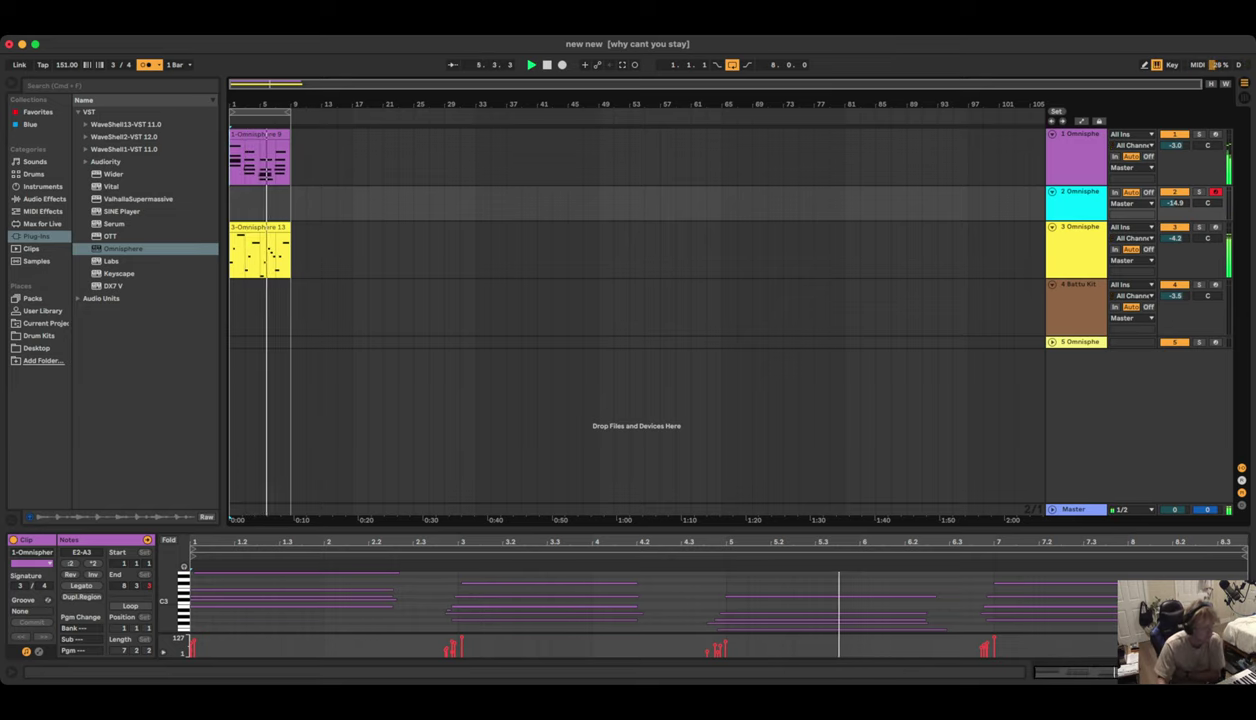
left_click(270, 255)
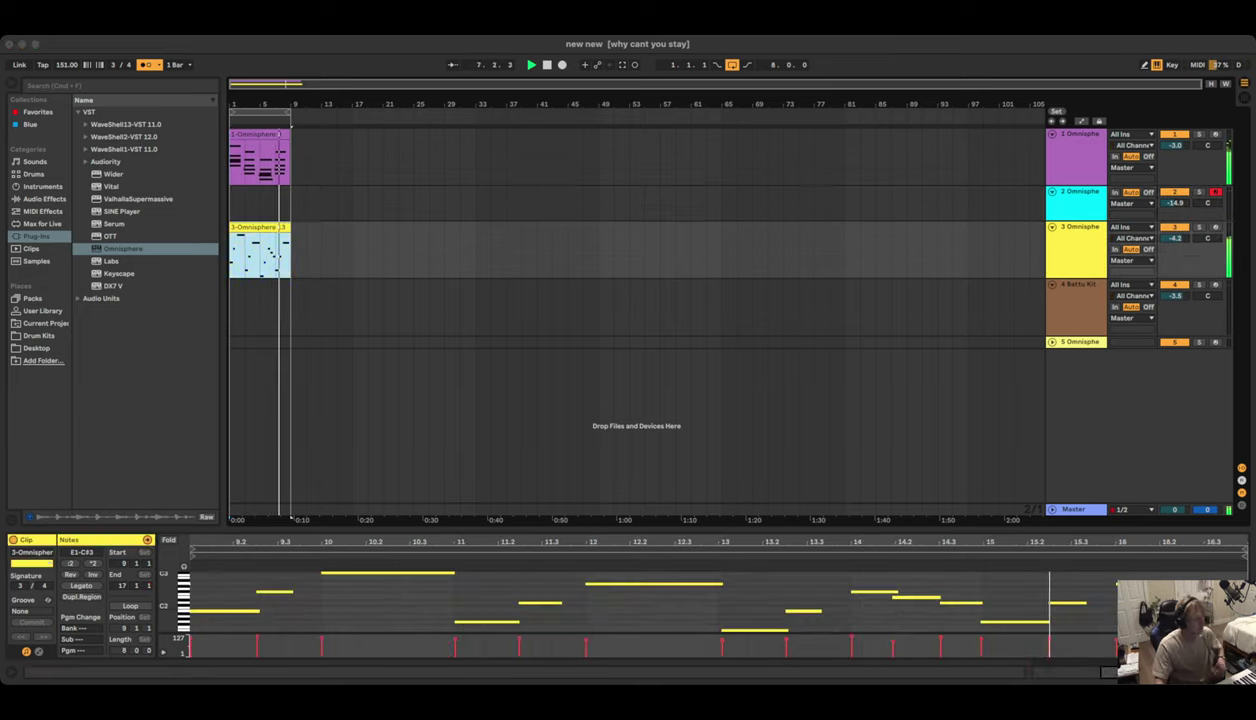
key("Delete")
left_click(278, 170)
key("Delete")
key("space")
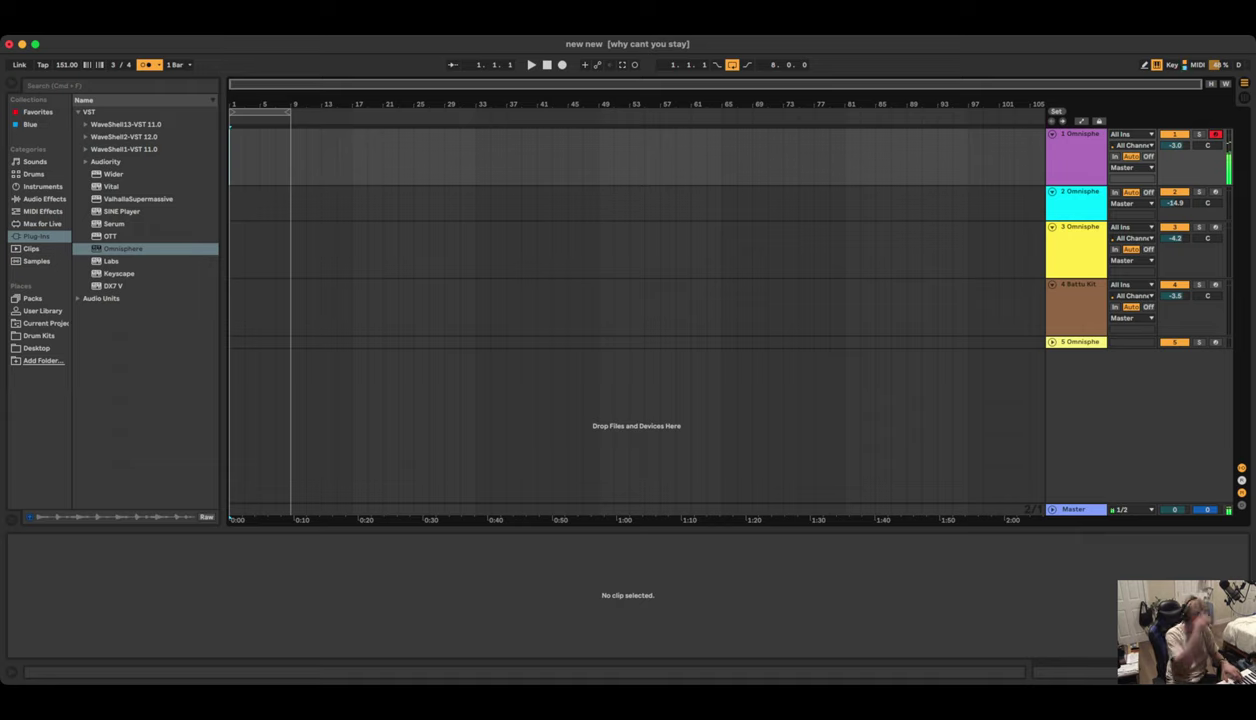
Record a new 8-bar take on the first Omnisphere track from bar 1 and quantize all of its notes
key("F9")
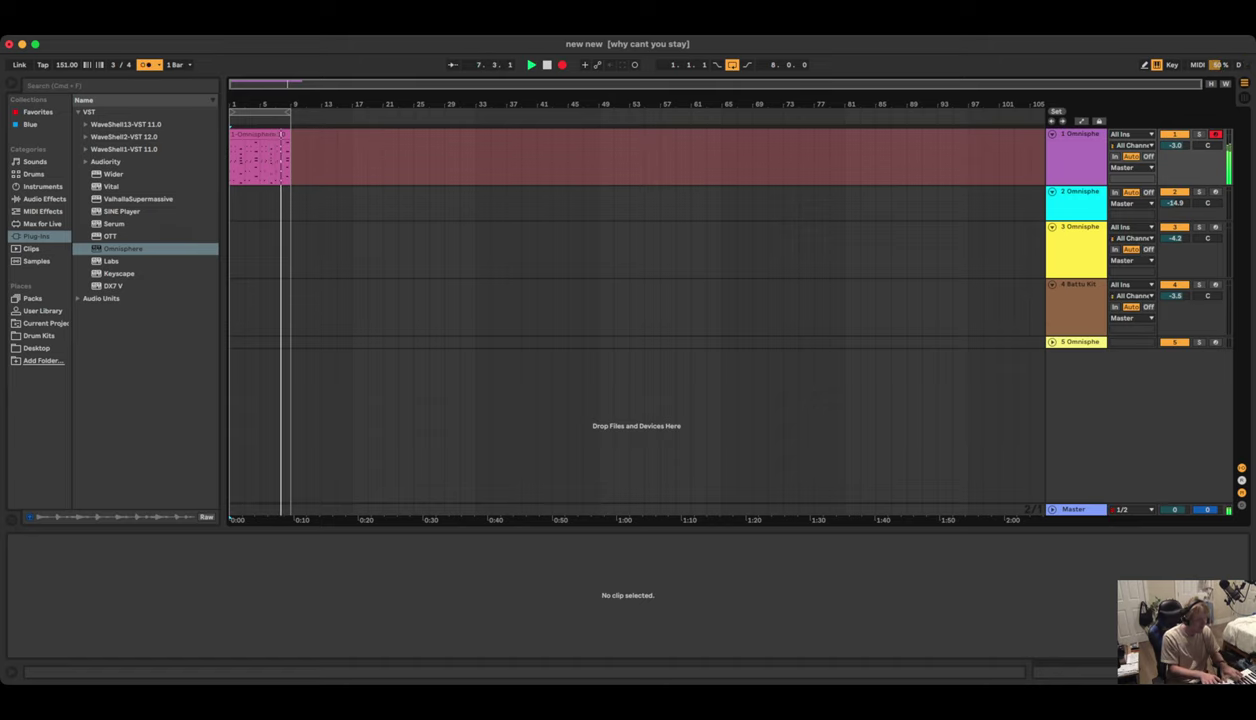
key("space")
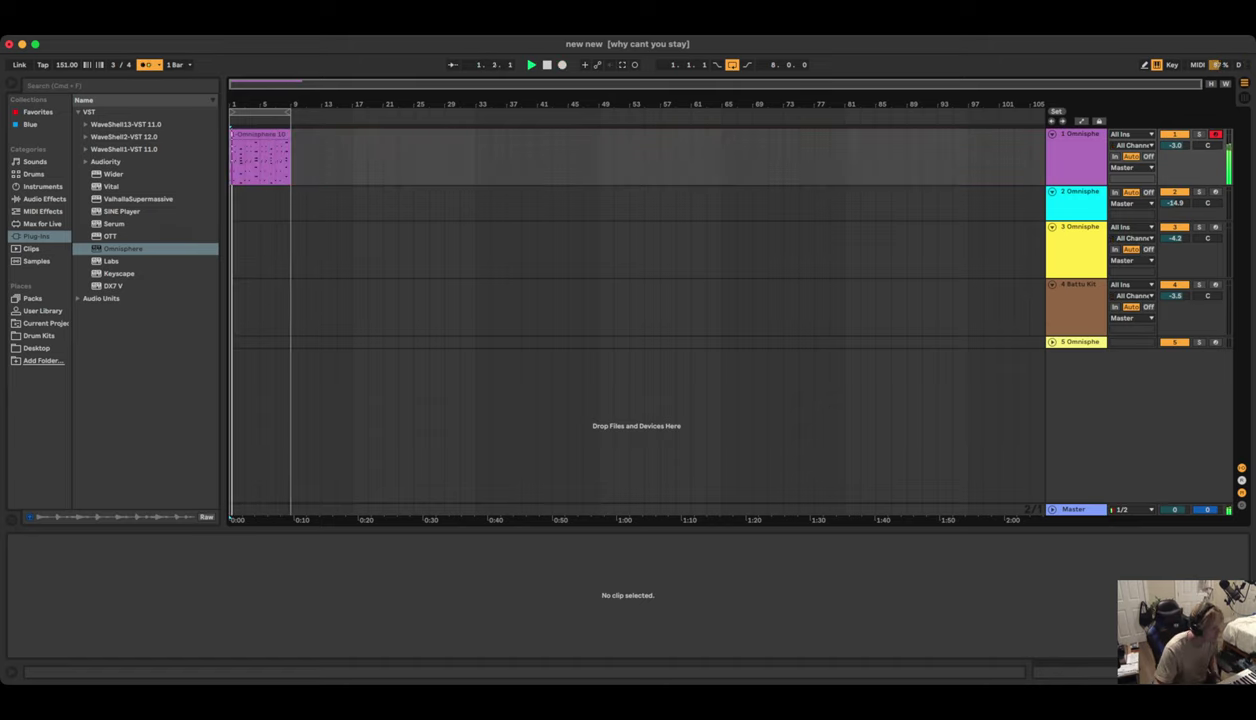
left_click(252, 135)
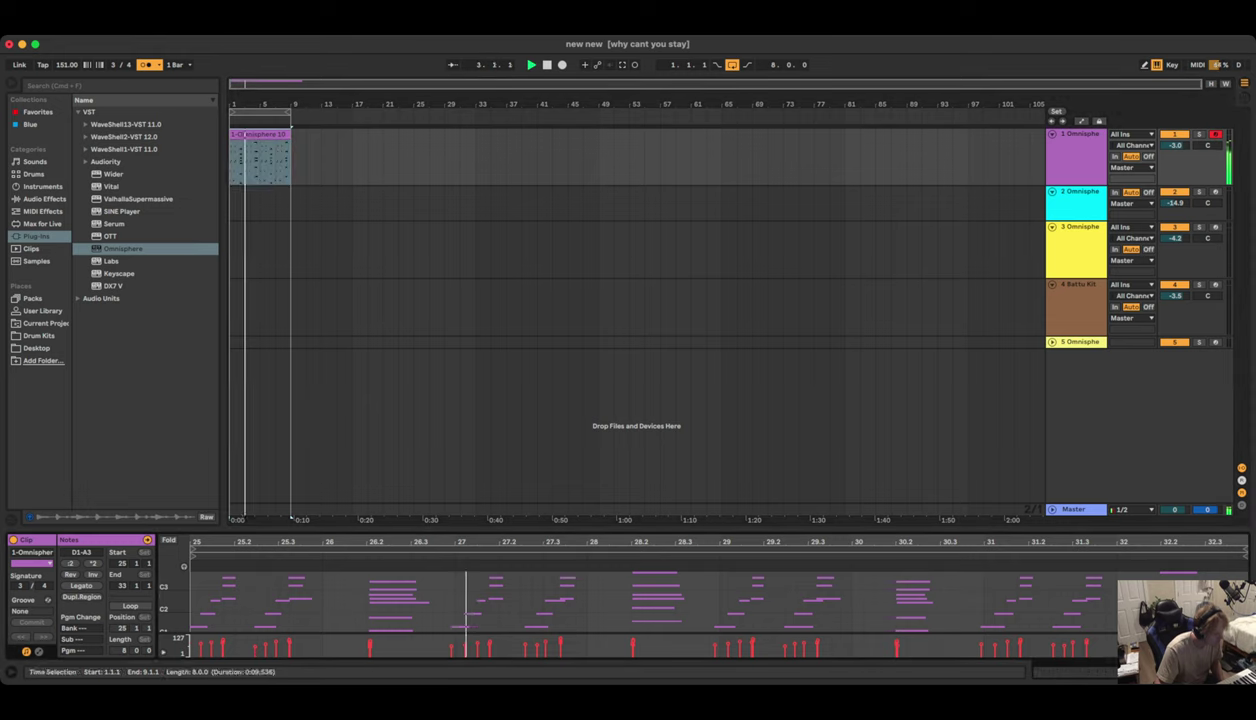
key("super+a")
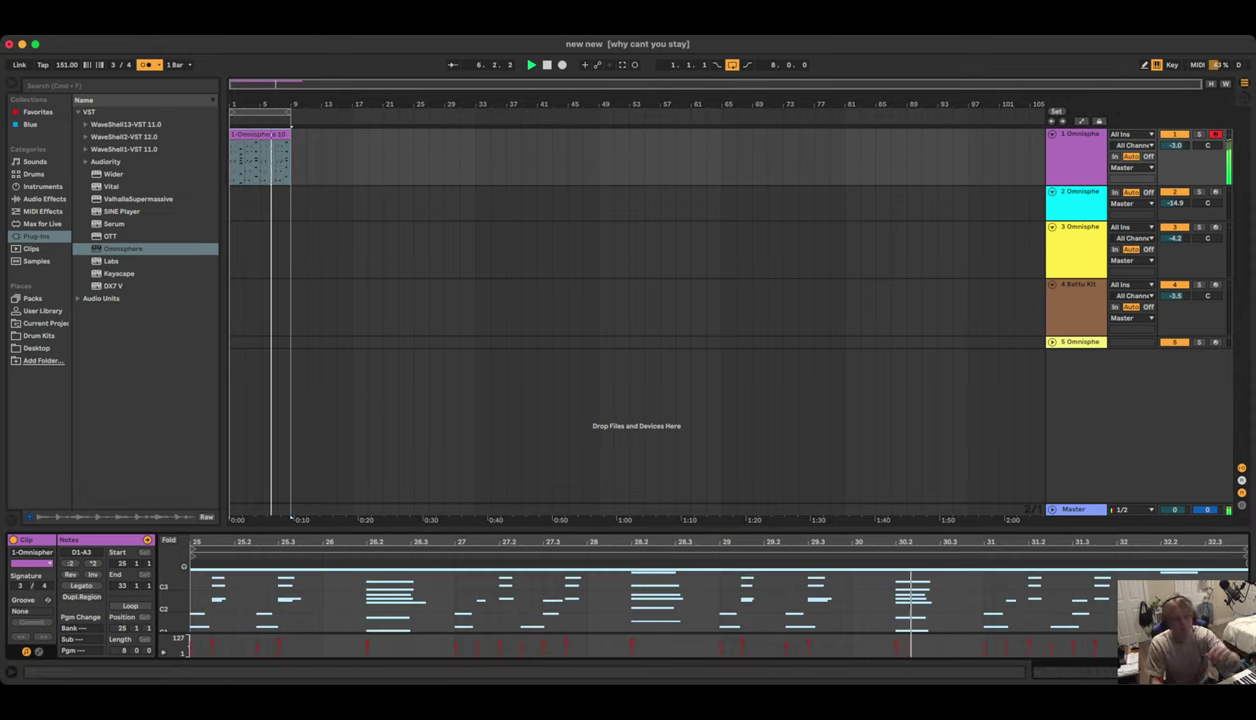
Trim the first Omnisphere track's clip to its last four bars, move it to bar 1 and restart playback
key("super+z")
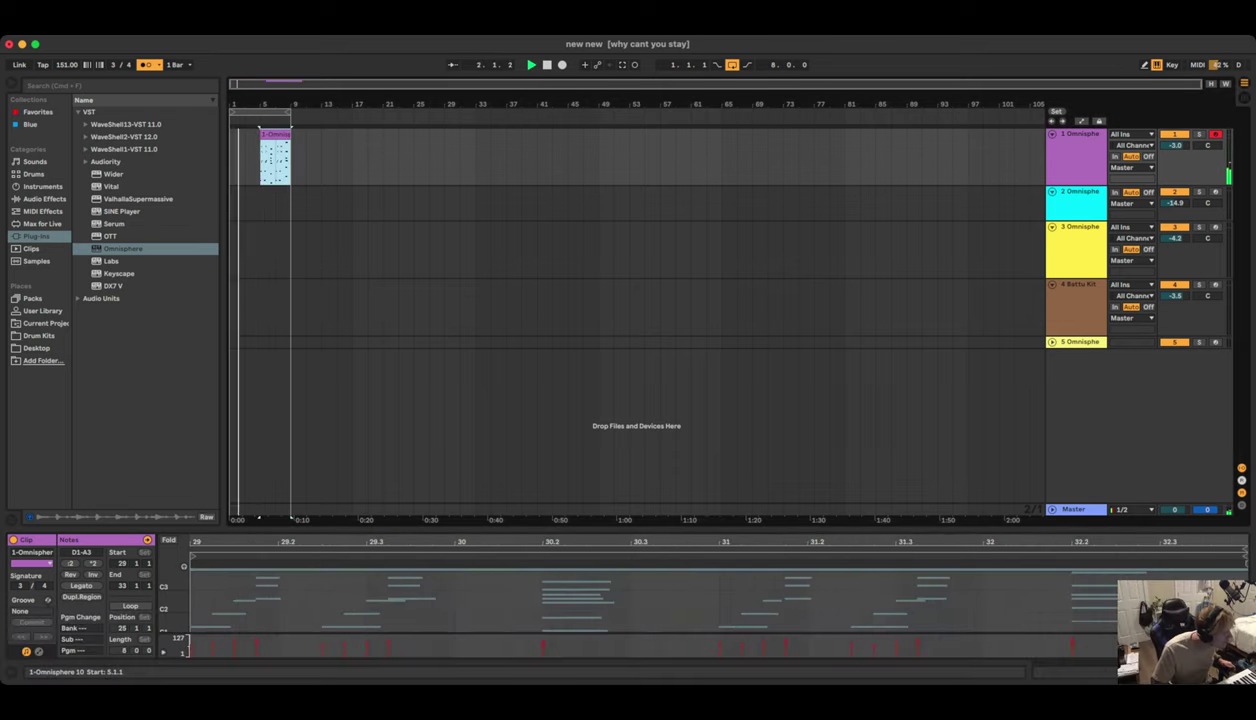
left_click_drag(260, 134, 242, 134)
key("space")
key("space")
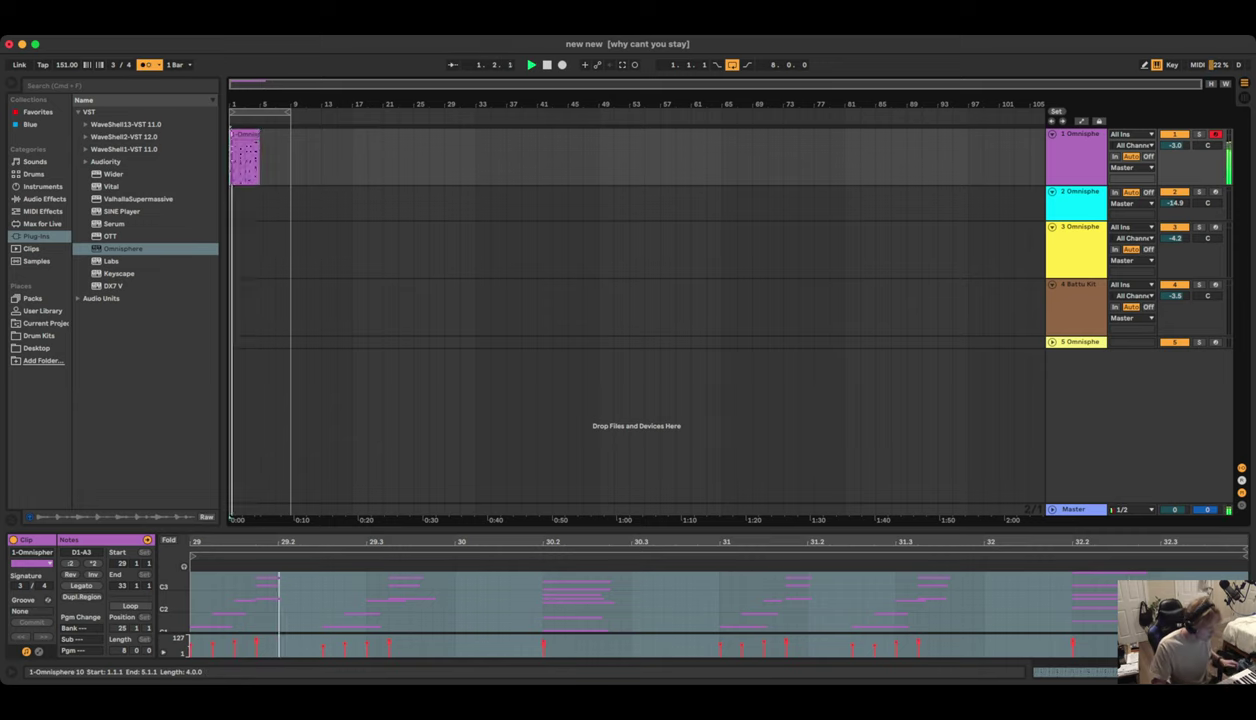
Duplicate the first Omnisphere track's 4-bar clip at bar 5 to fill the 8-bar loop
double_click(242, 134)
left_click(246, 150)
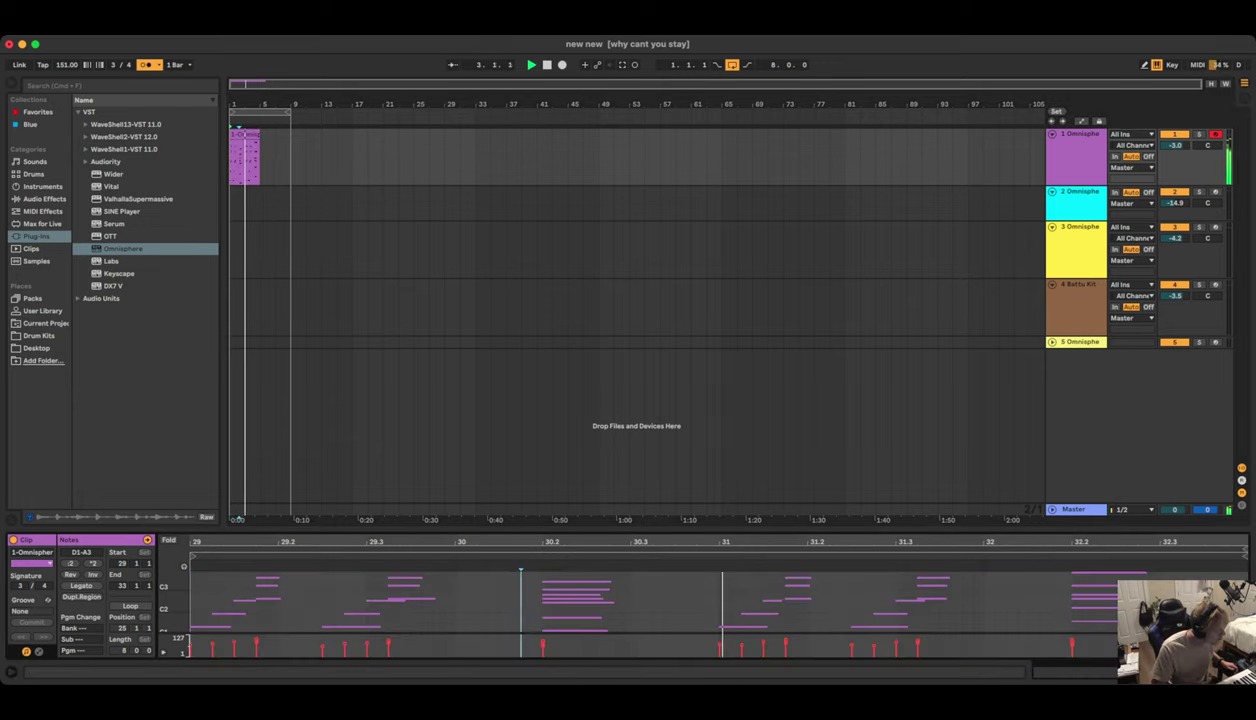
key("super+d")
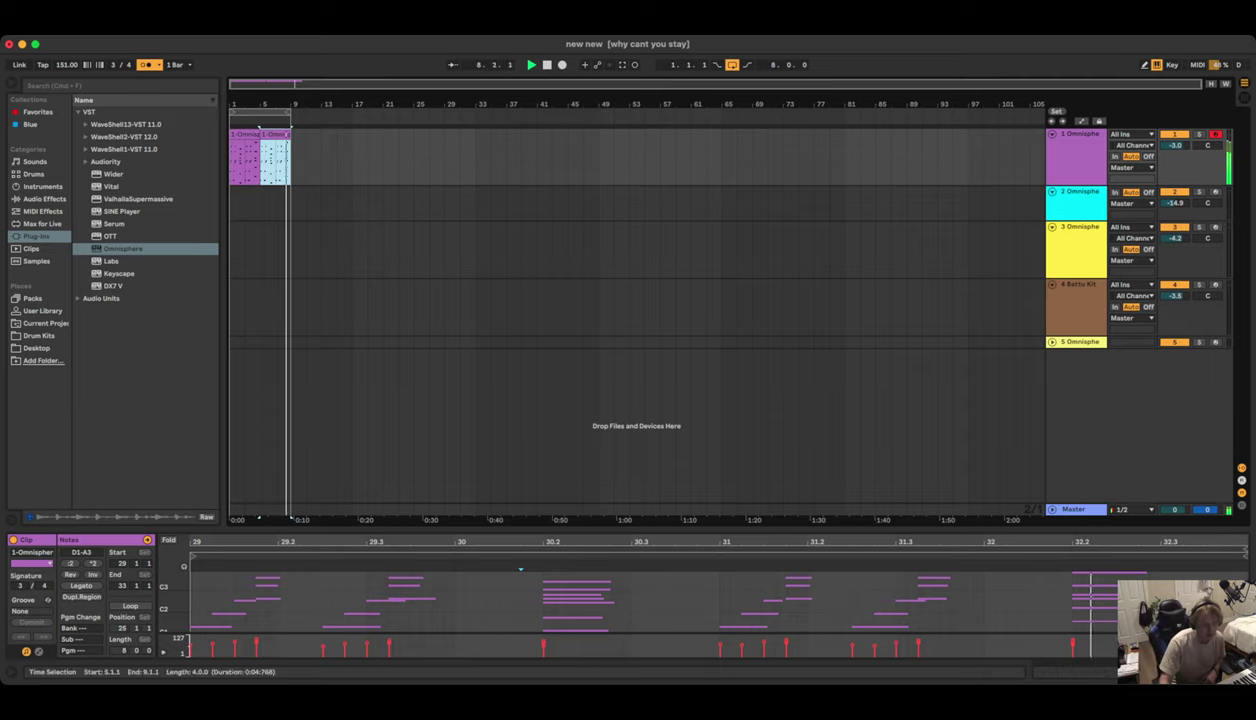
Arm the third Omnisphere track, and show the first Omnisphere track's device chain together with the available audio effects
left_click(1216, 227)
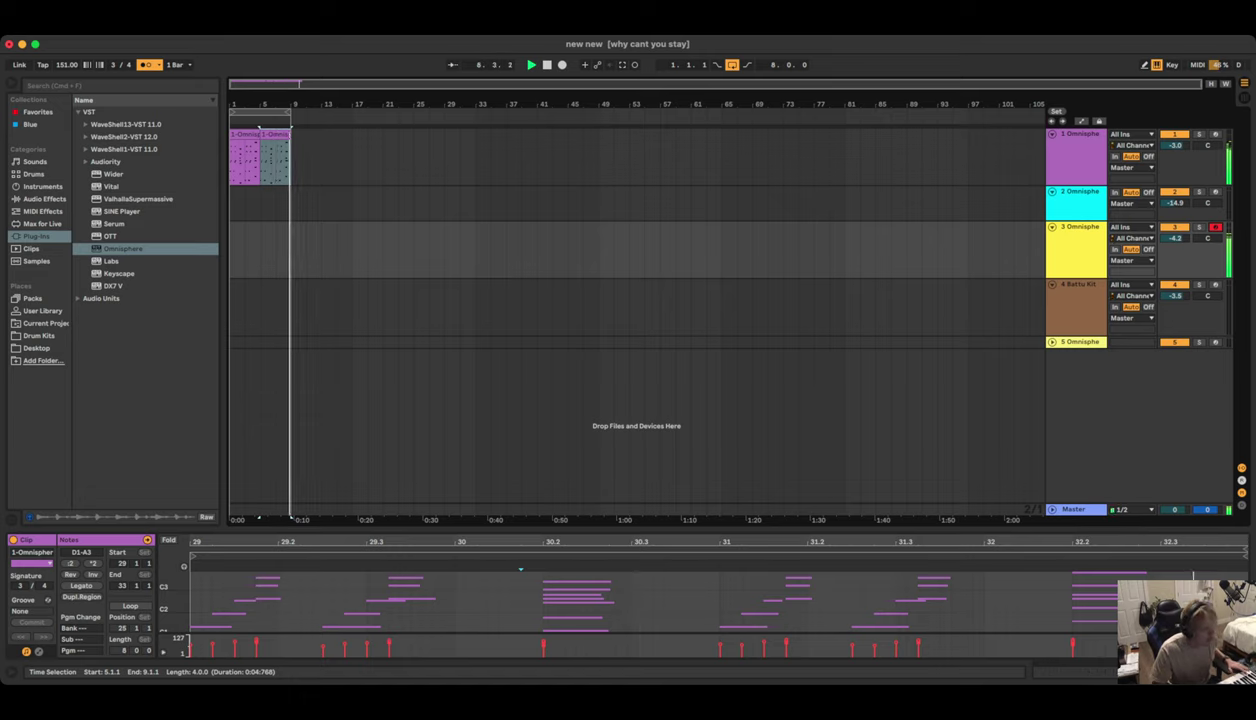
double_click(1080, 135)
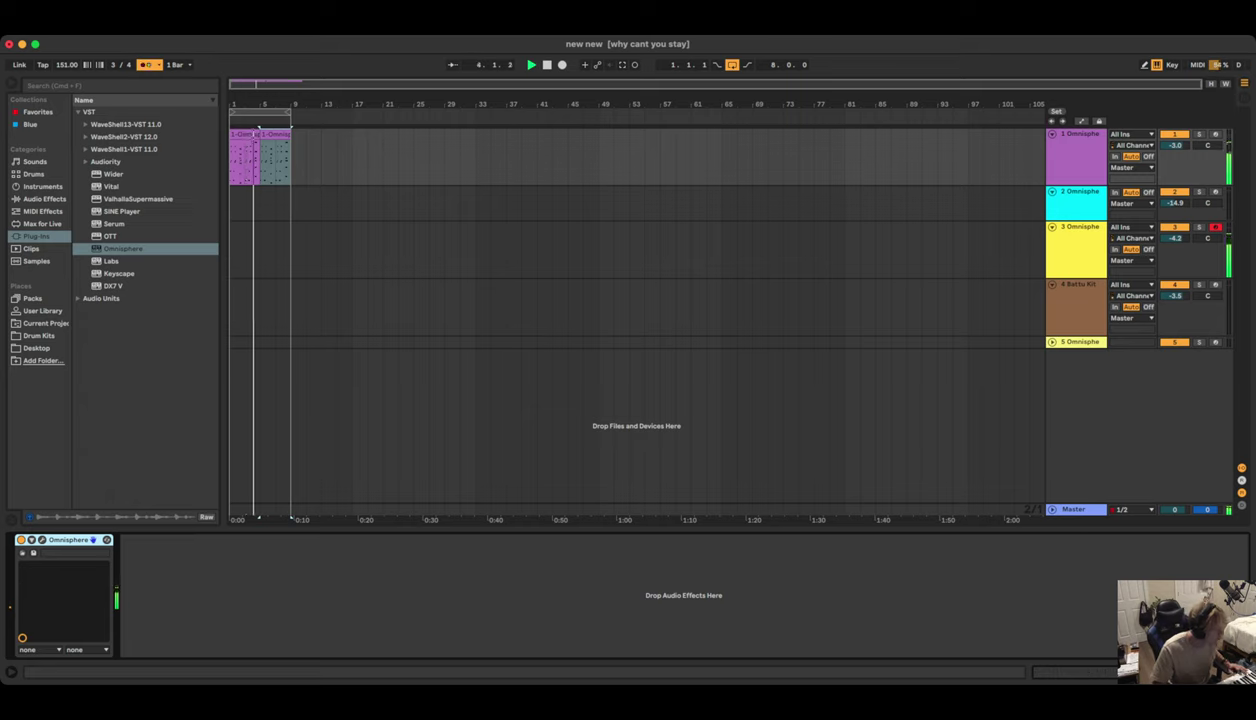
left_click(44, 199)
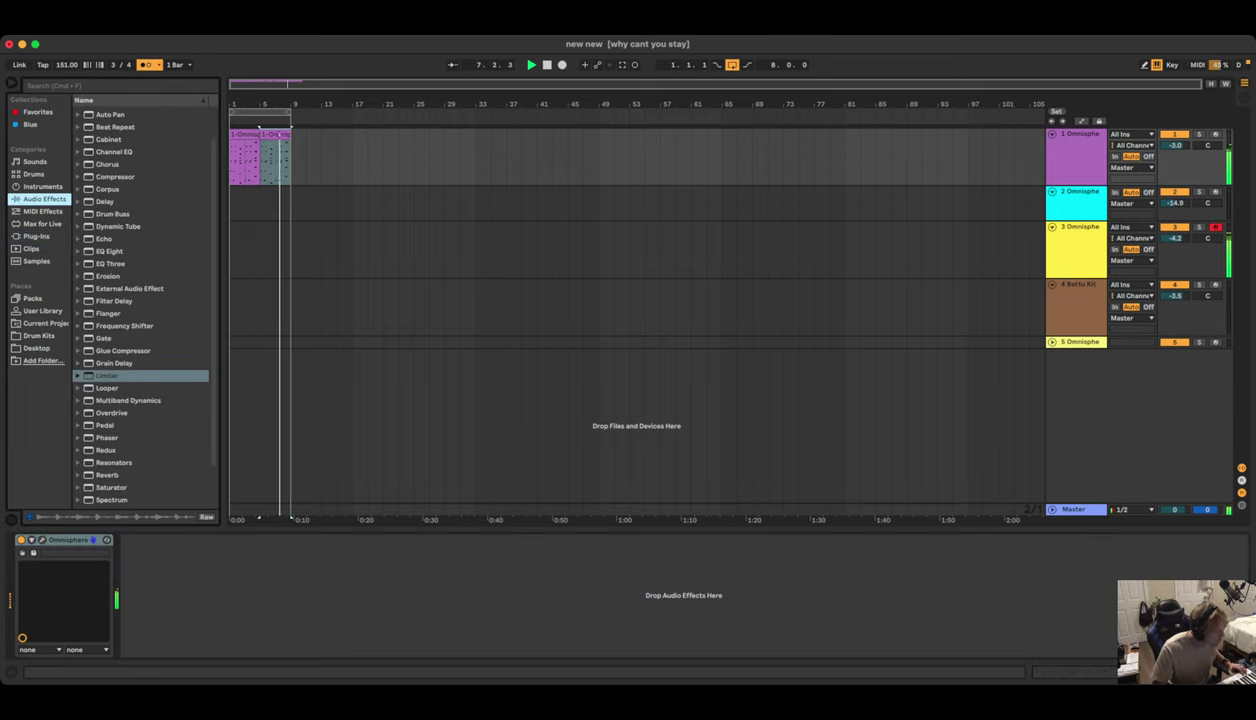
Try an Echo effect on the first Omnisphere track
left_click(104, 239)
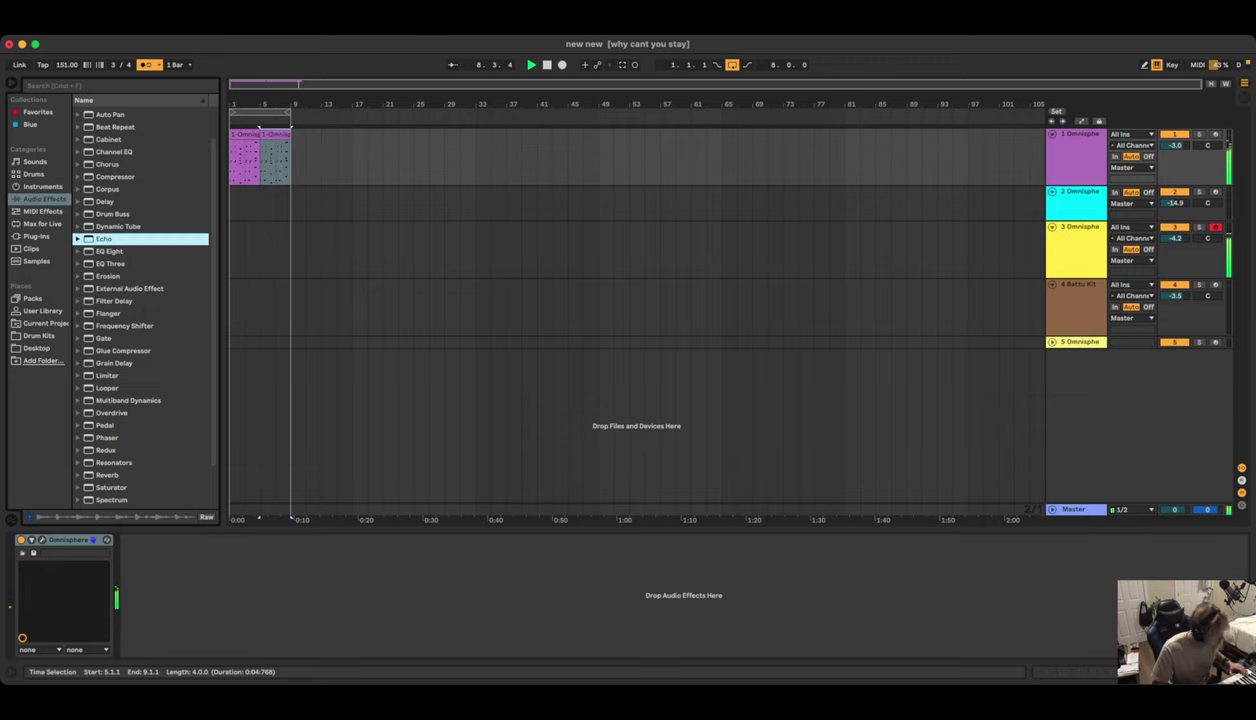
key("Return")
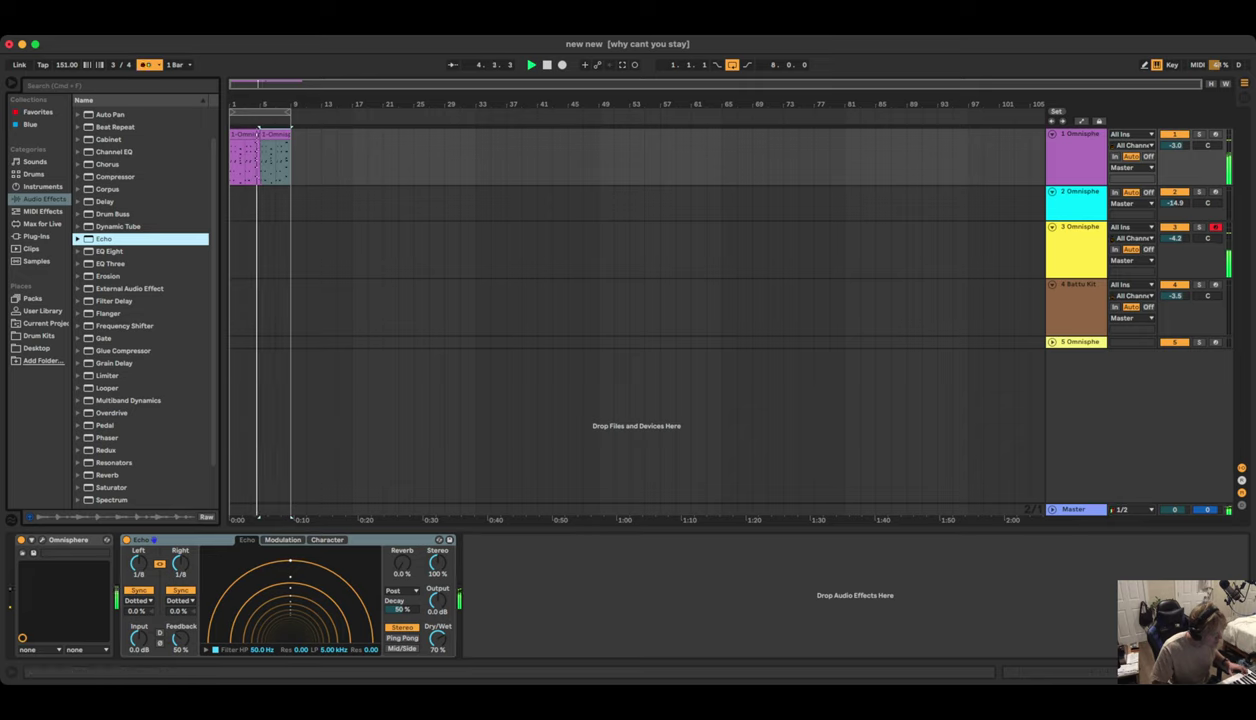
key("Delete")
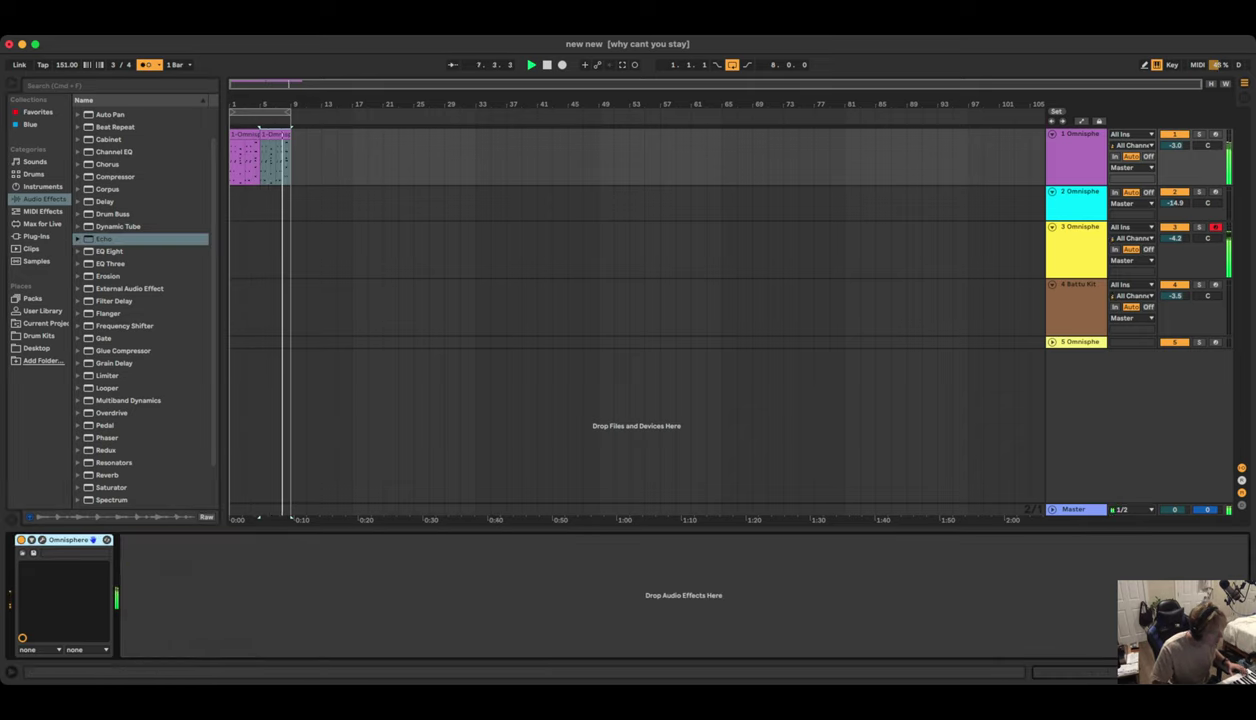
Add an EQ Three to the first Omnisphere track and switch off its low band
left_click(111, 264)
key("Return")
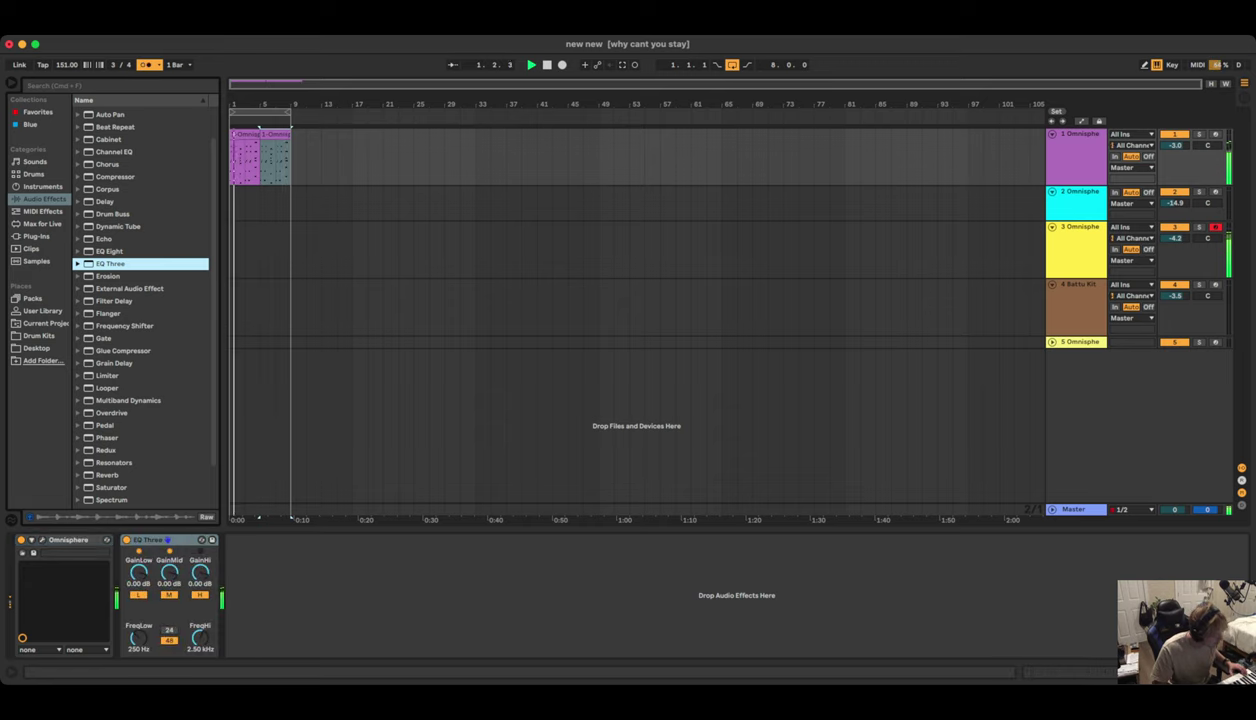
left_click_drag(169, 573, 169, 588)
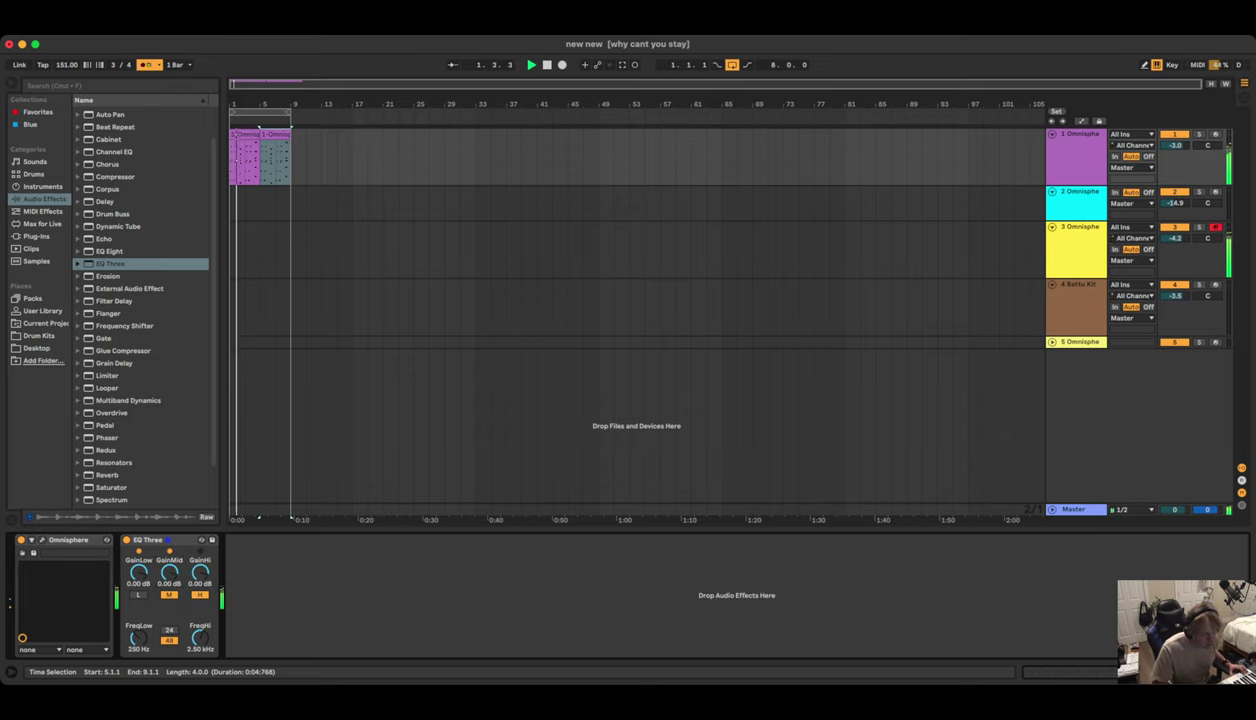
Show the third Omnisphere track's device, audition it against the 8-bar loop and stop playback
left_click(1080, 227)
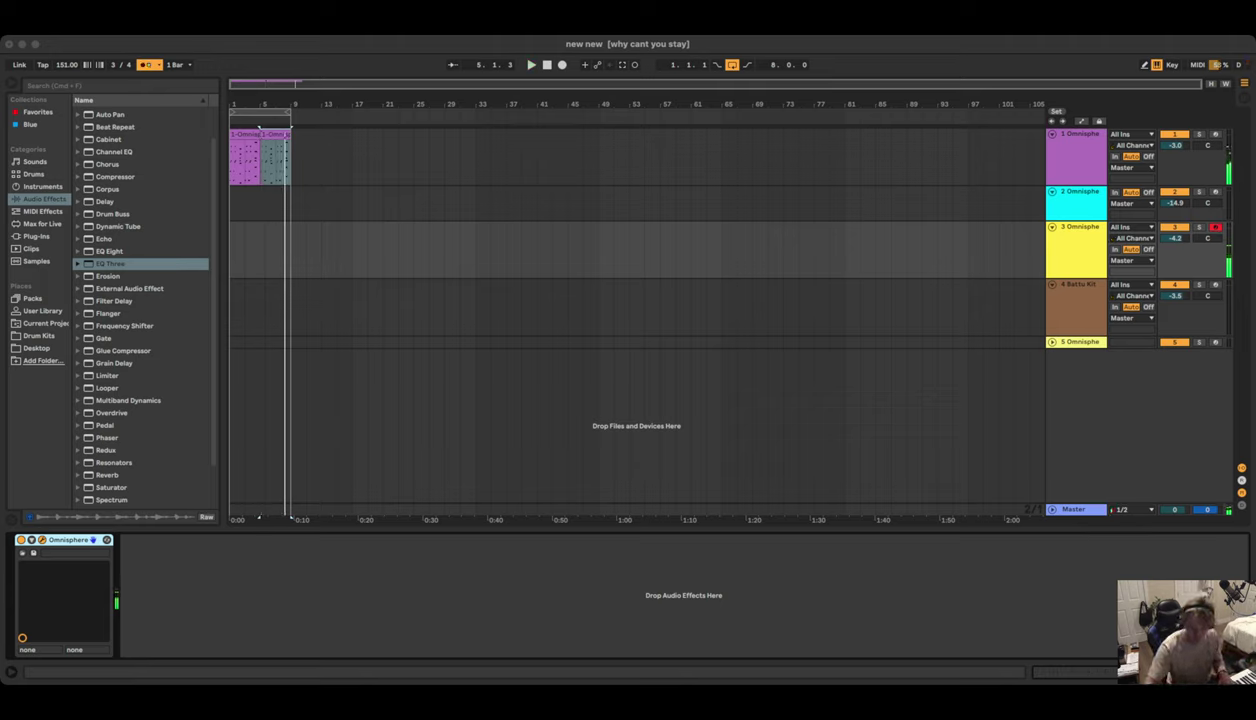
key("space")
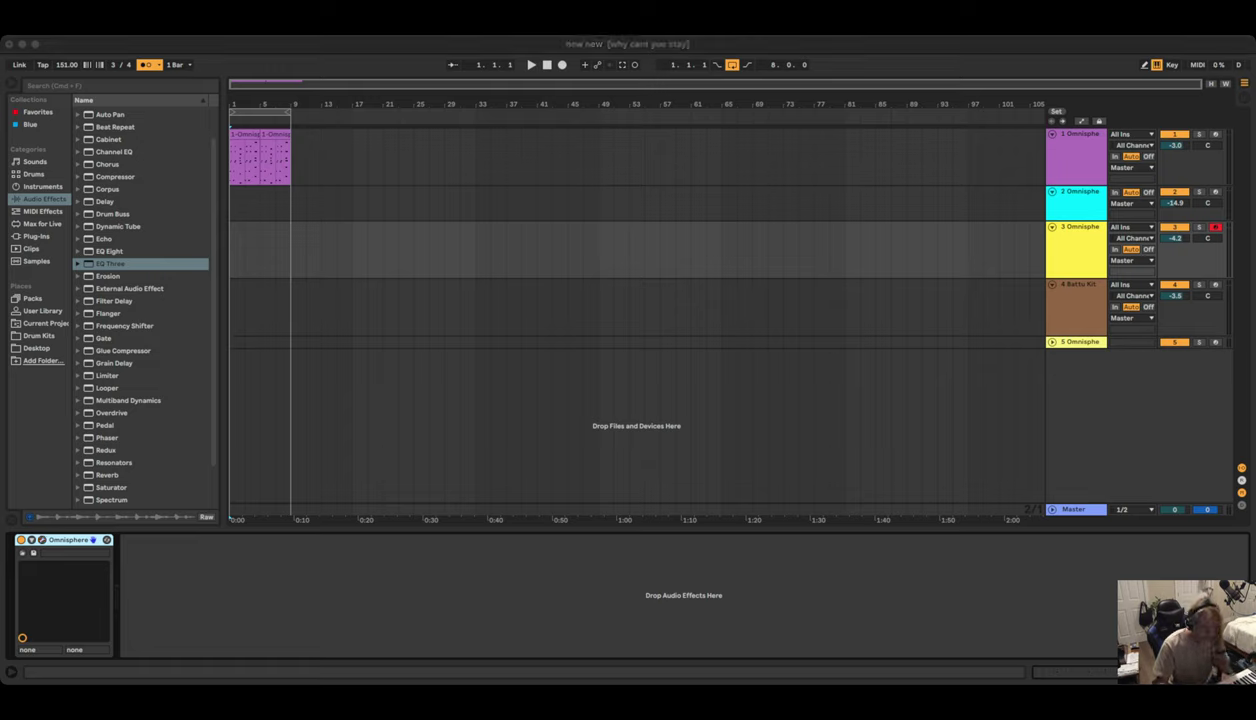
key("super+Tab")
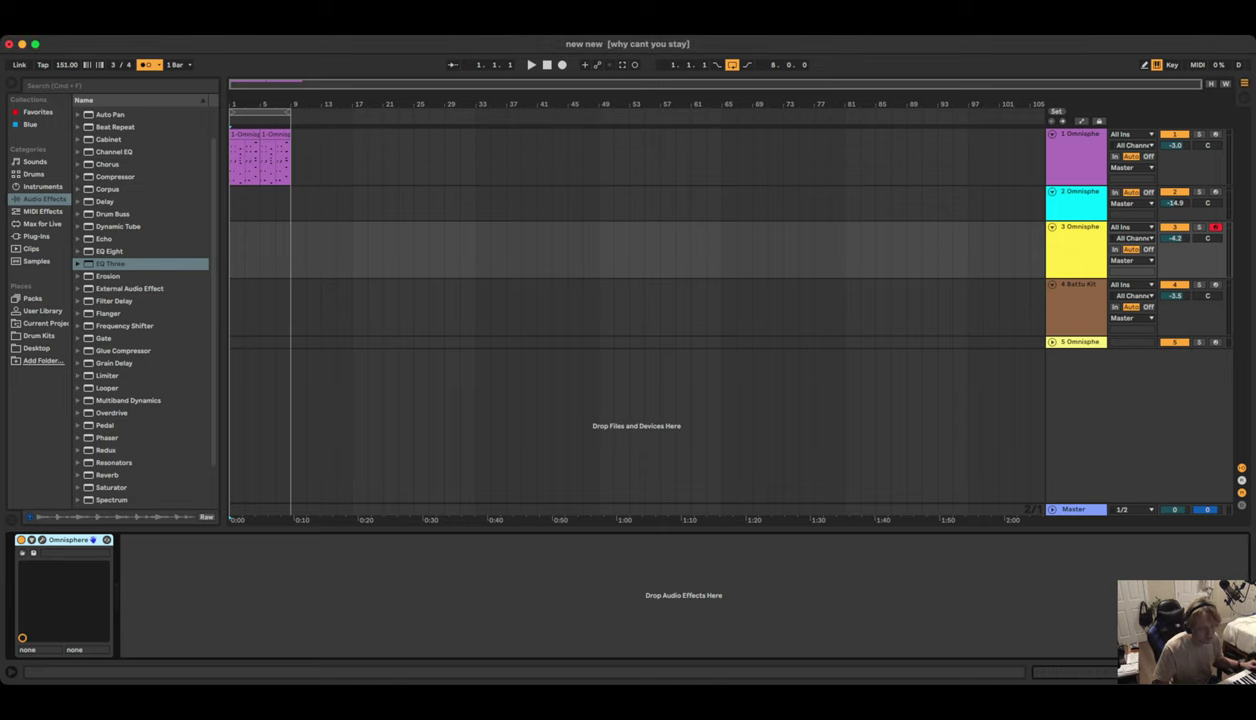
Arm the Battu Kit track and delete the fifth track, the folded Omnisphere one
left_click(1216, 285)
left_click(1079, 342)
key("Delete")
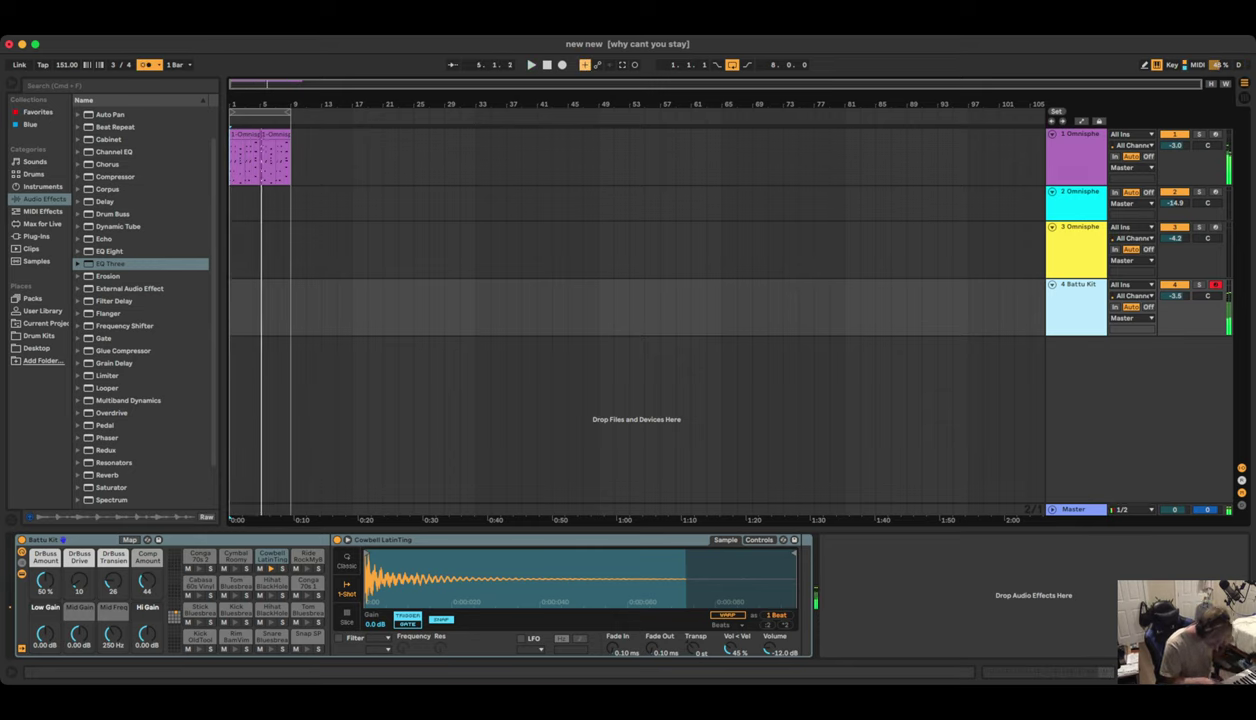
key("F9")
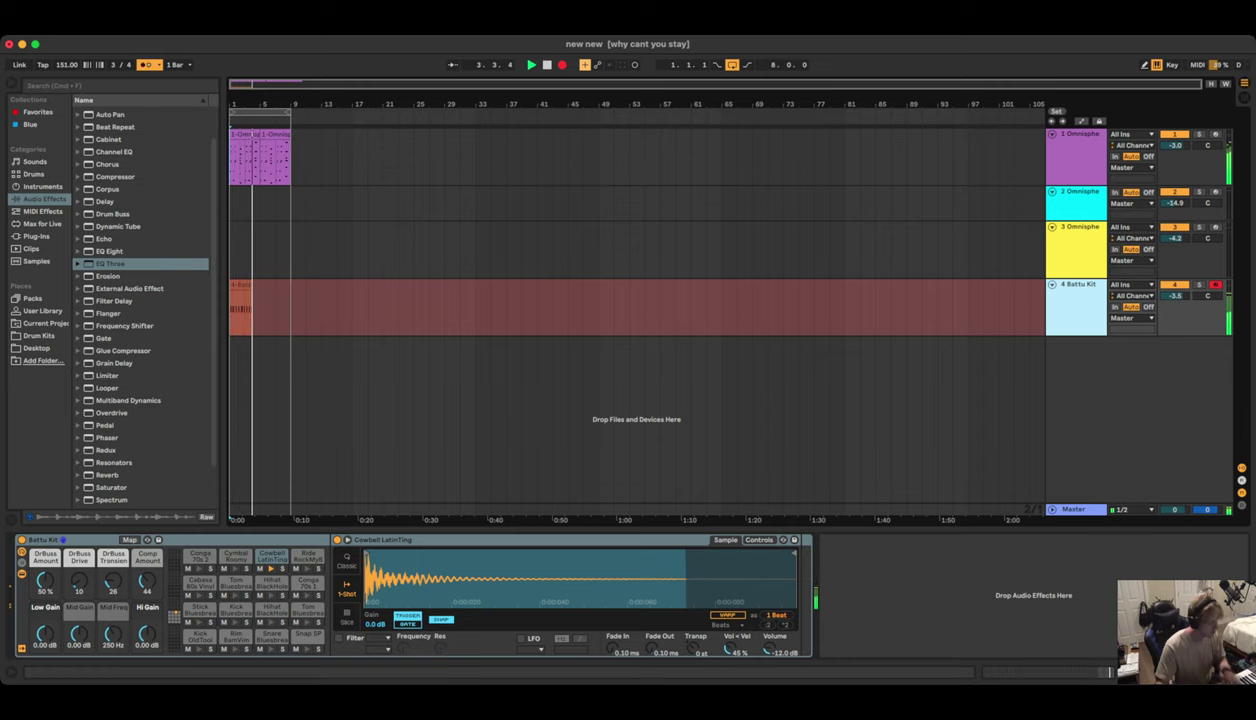
key("space")
left_click(241, 308)
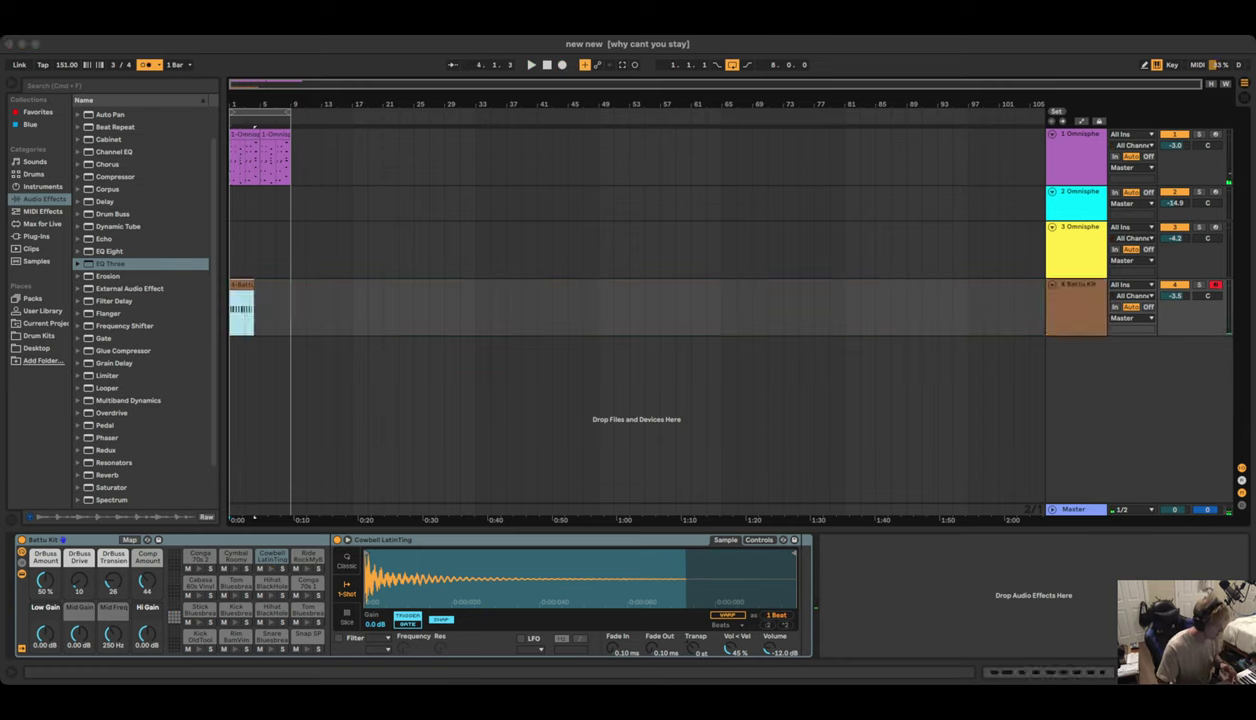
key("Delete")
Record an 8-bar Cowbell LatinTing part on the Battu Kit track from bar 1 and restart playback
key("F9")
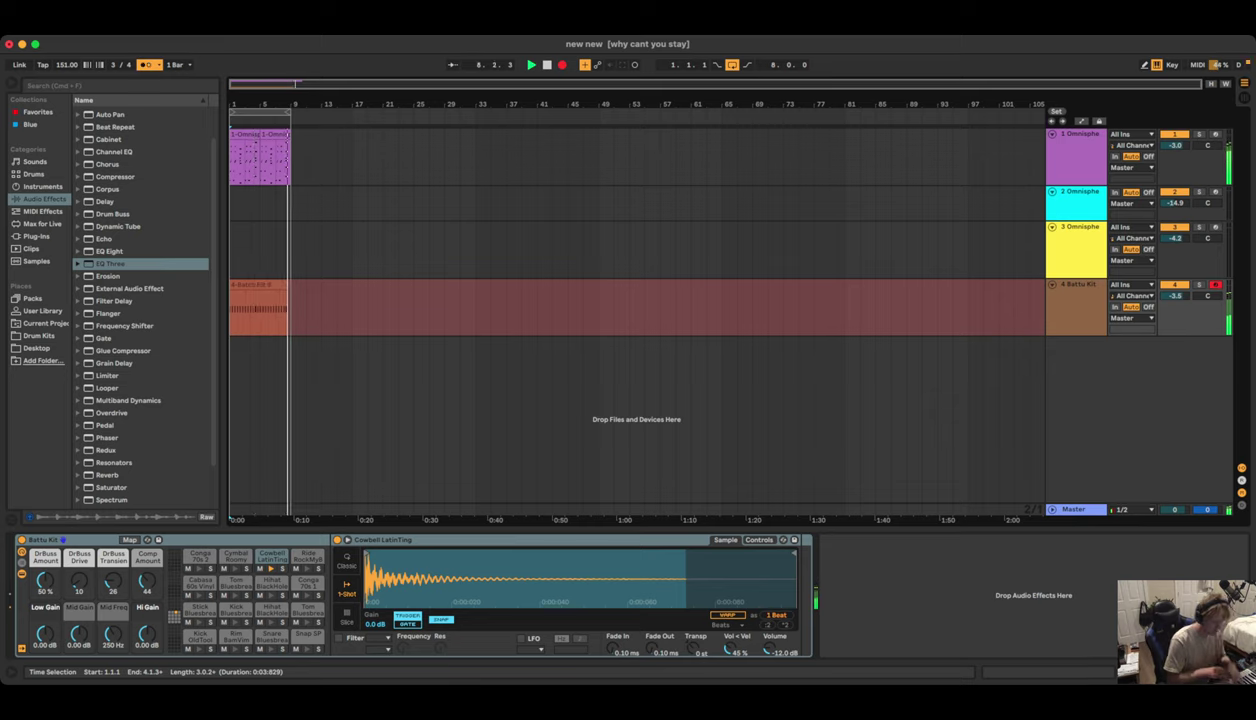
key("space")
key("space")
Open the Battu Kit clip and quantize all of its cowbell notes
double_click(256, 285)
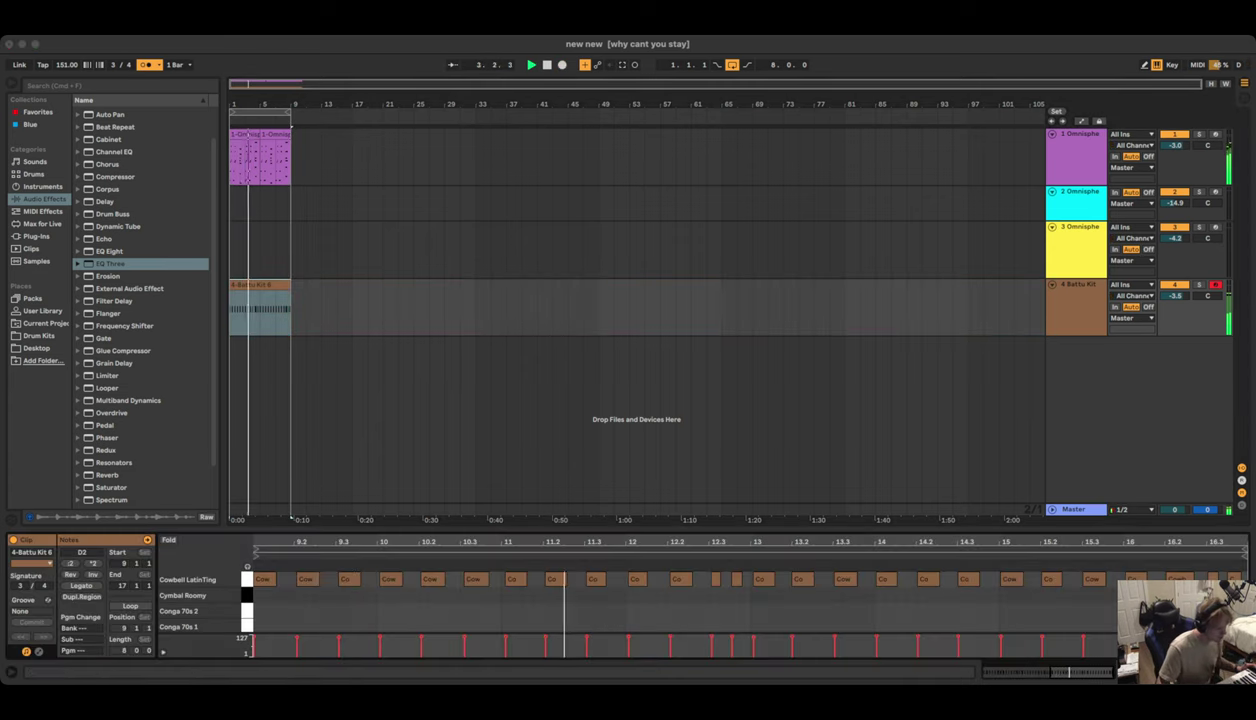
key("super+a")
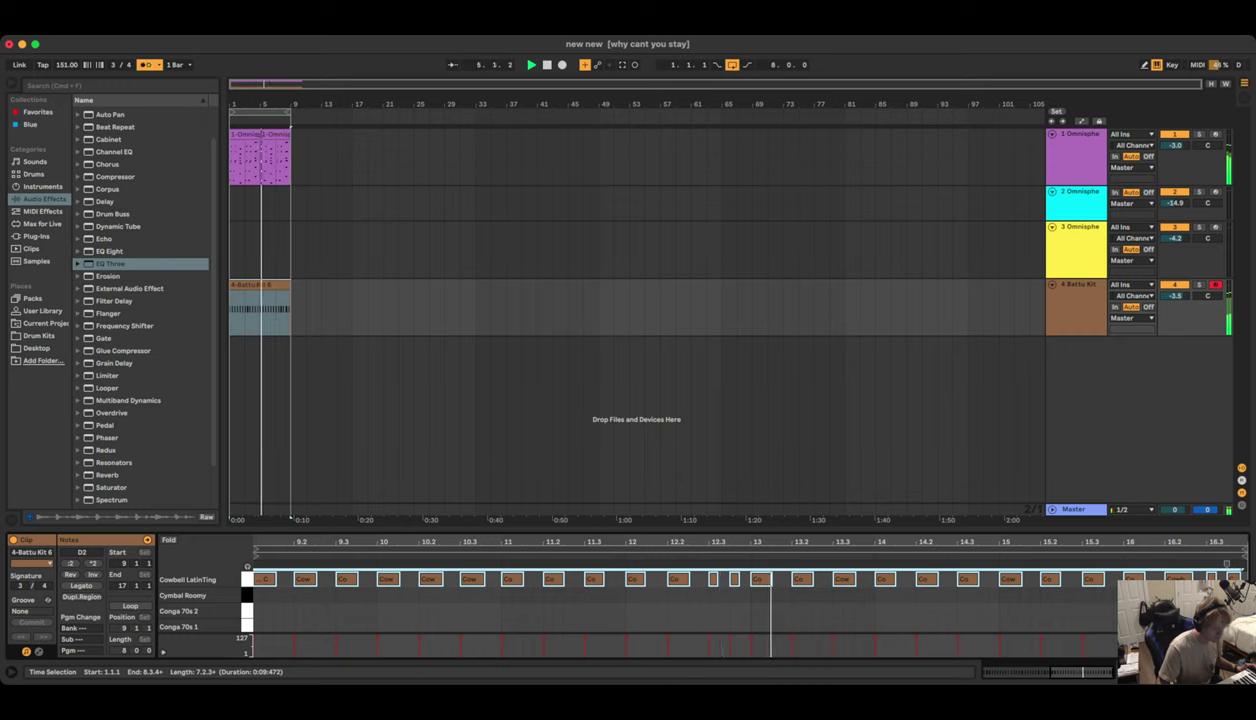
key("super+u")
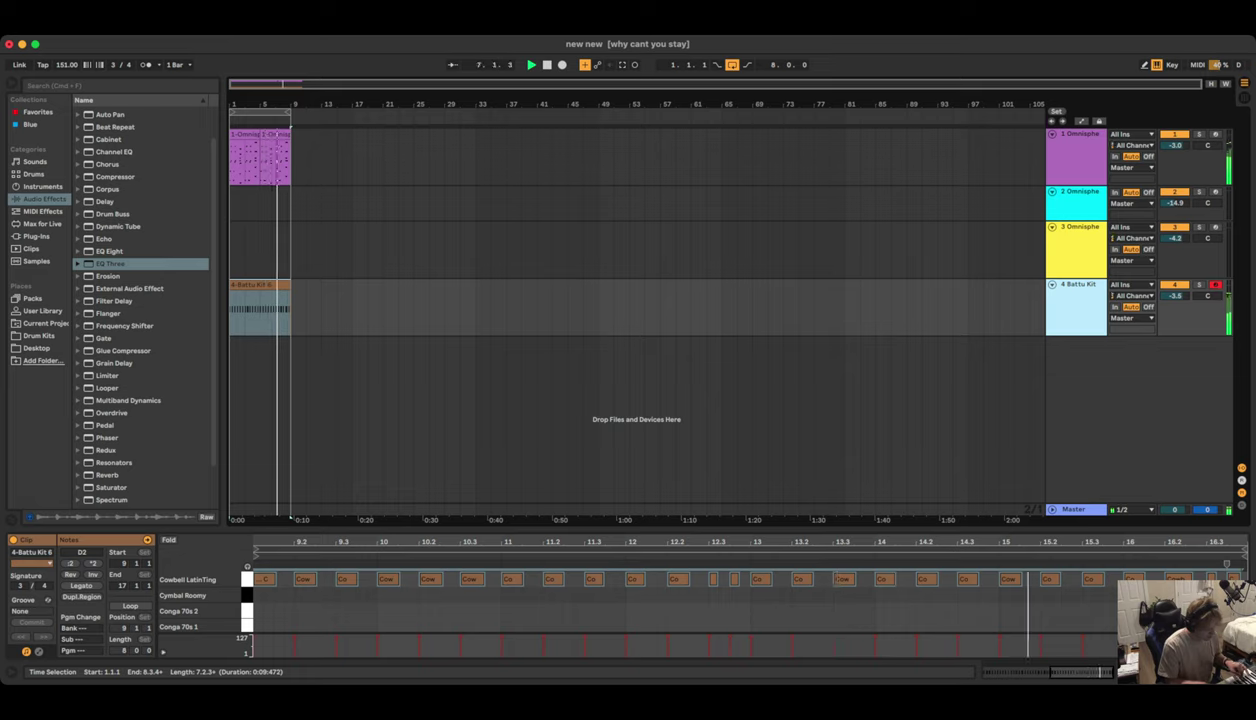
Turn off the metronome and overdub a second drum part onto the Battu Kit track's 8-bar clip
key("F9")
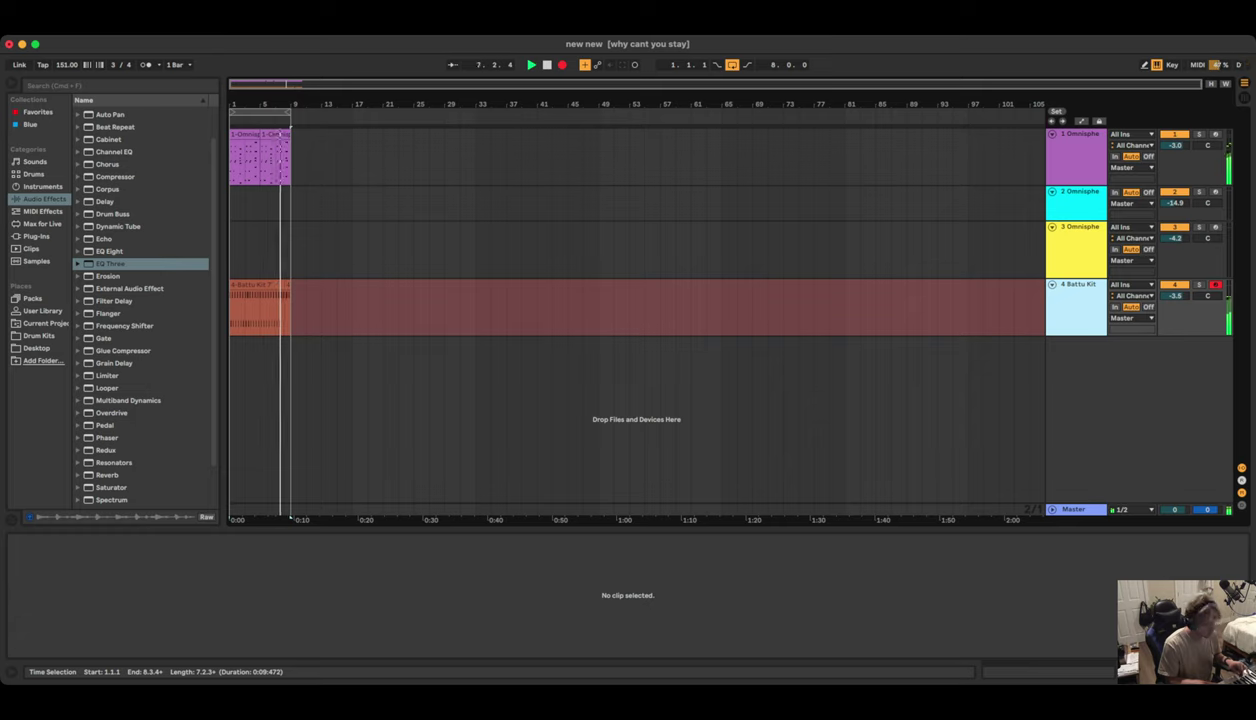
key("F9")
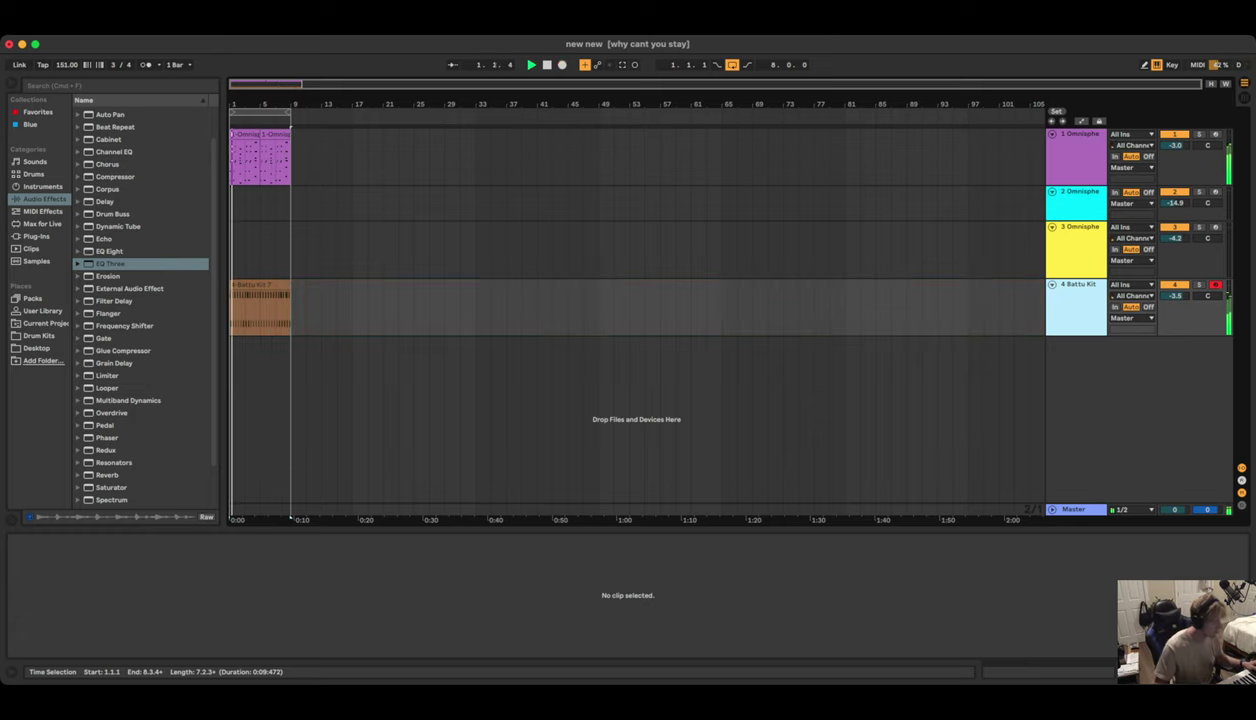
Open the 8-bar Battu Kit clip and quantize all of its cowbell and hi-hat notes
double_click(252, 285)
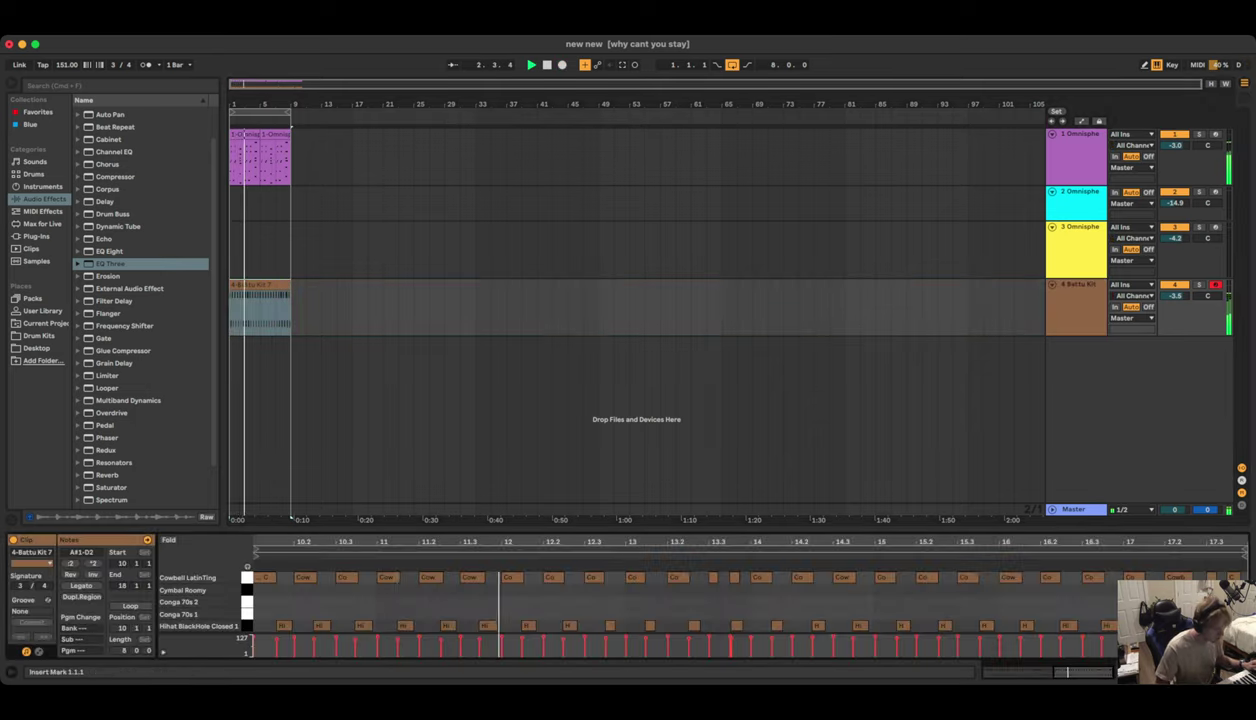
key("super+a")
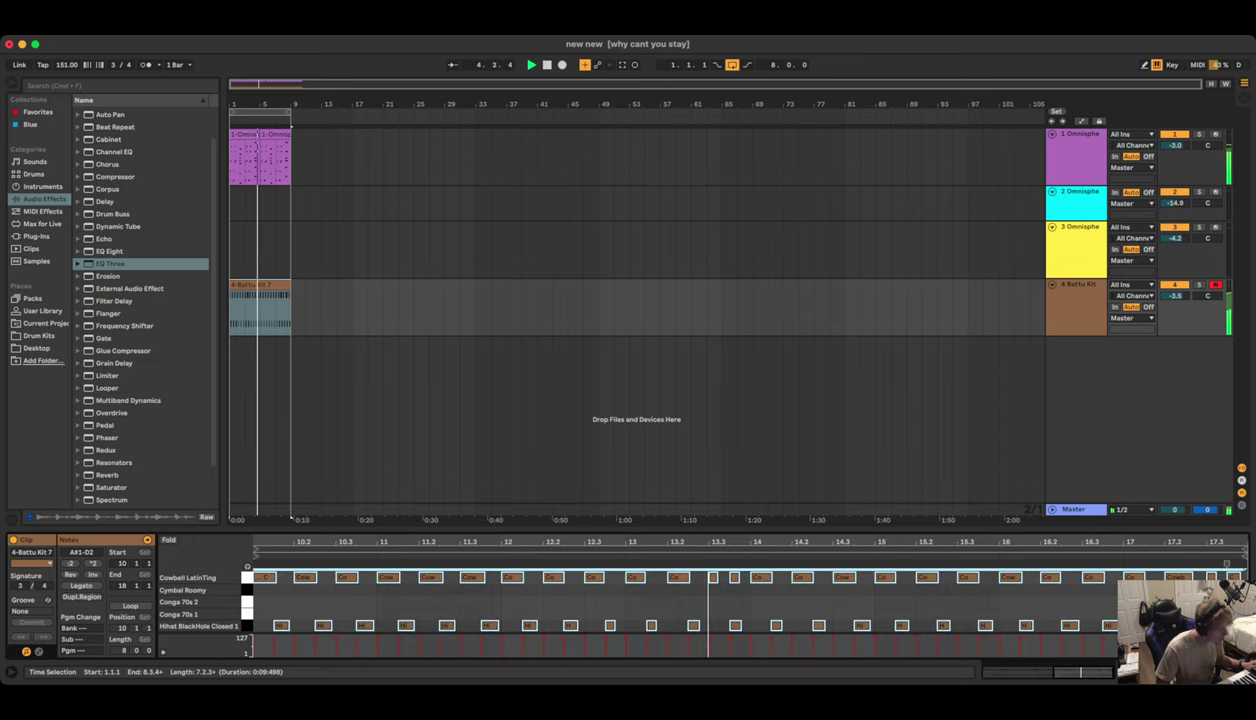
left_click(383, 308)
double_click(256, 285)
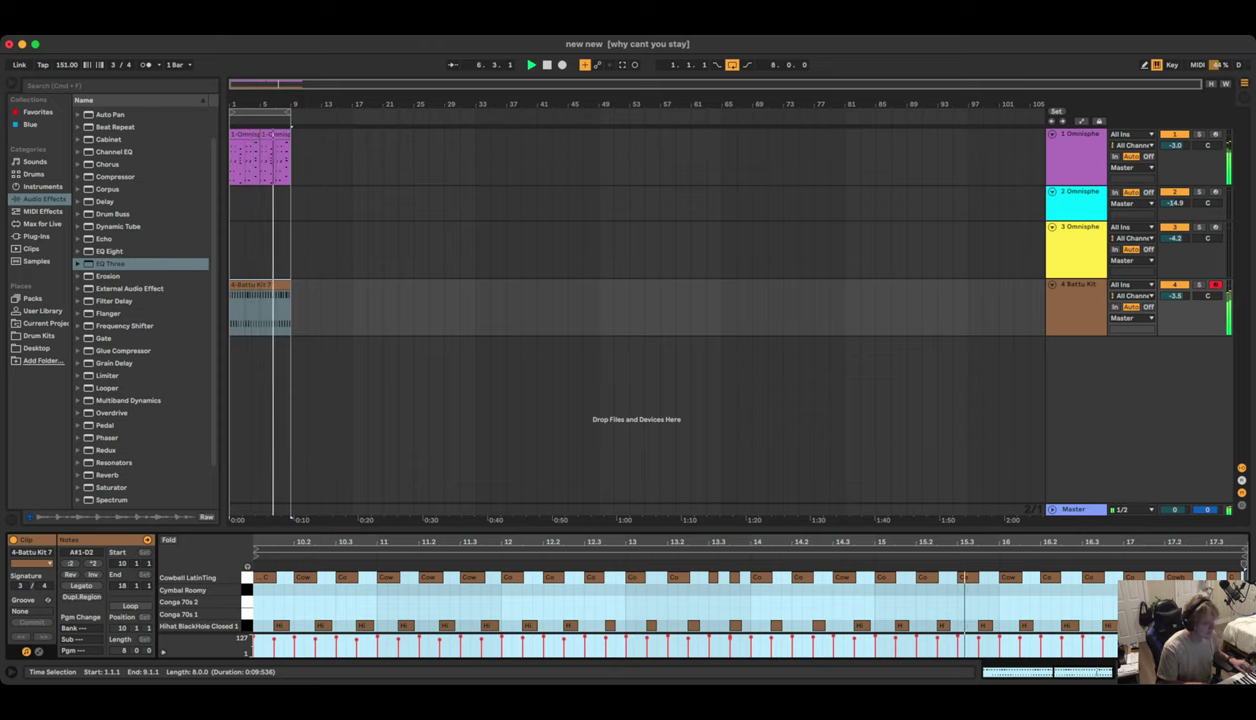
Overdub a Snare Bluesbreak 1 part onto the Battu Kit clip over the 8-bar loop and quantize all its notes
key("space")
key("F9")
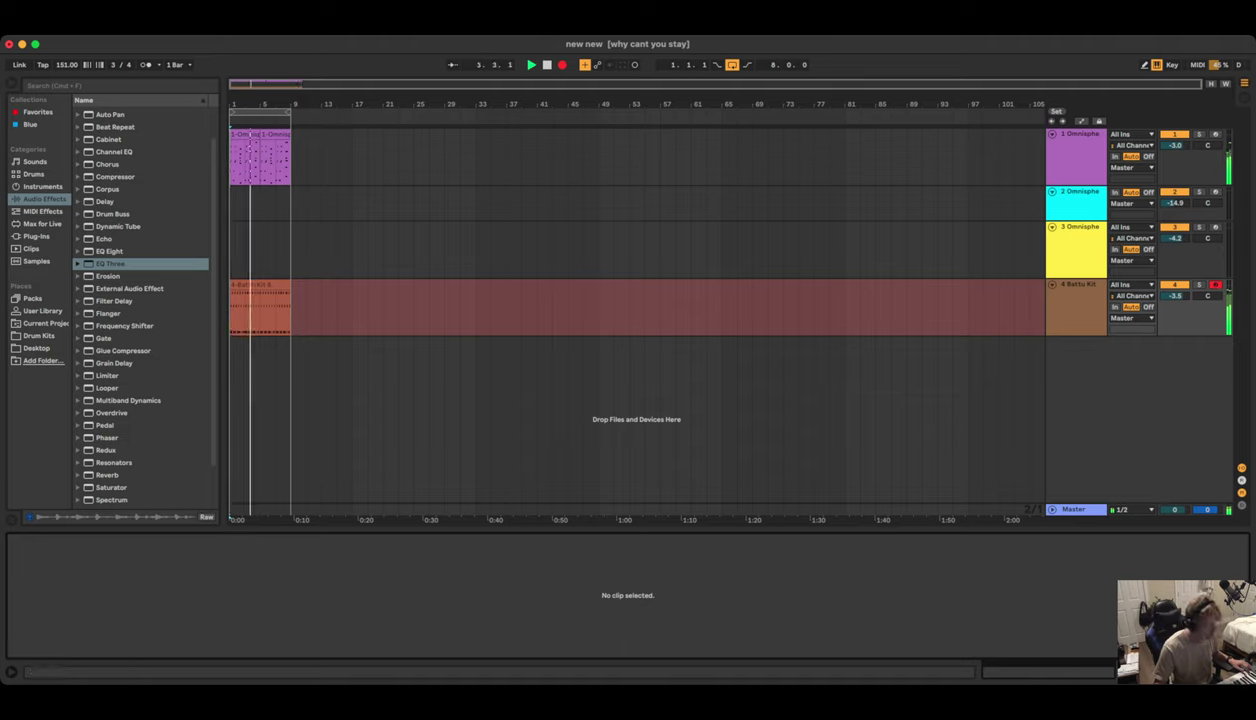
left_click(562, 65)
left_click(260, 285)
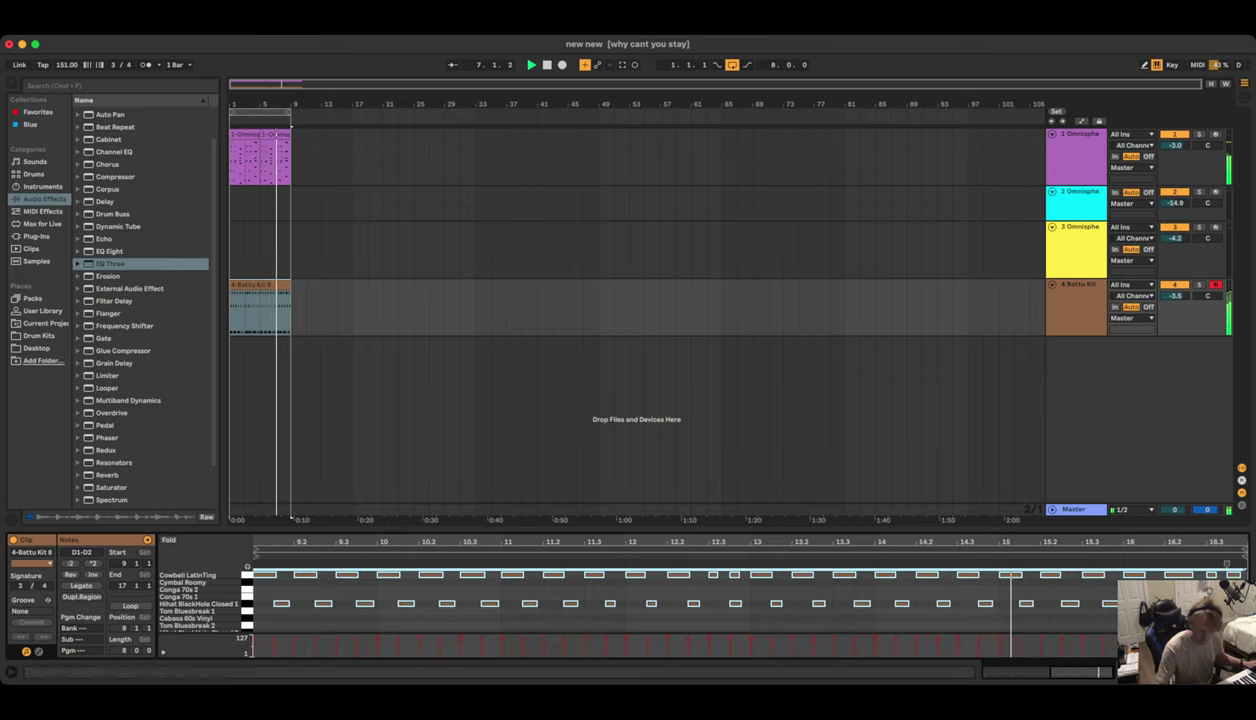
key("ctrl+a")
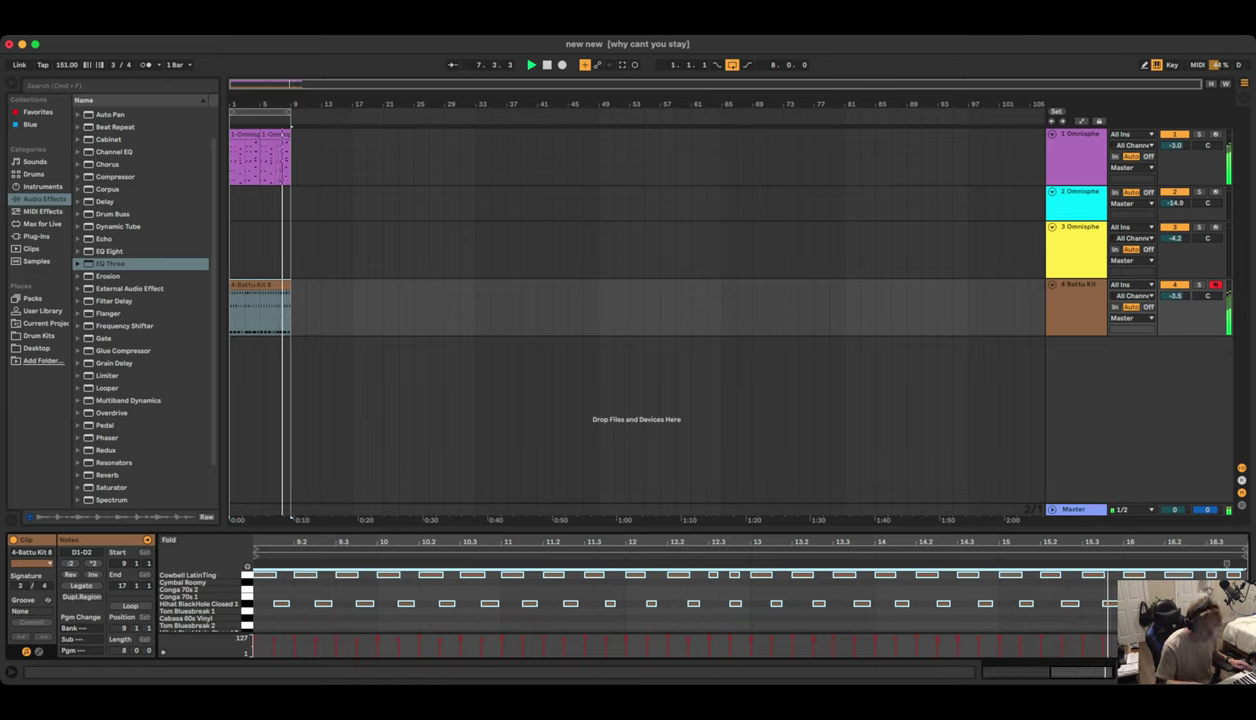
Overdub a Kick OldTool part onto the 8-bar Battu Kit clip and quantize all its notes
key("F9")
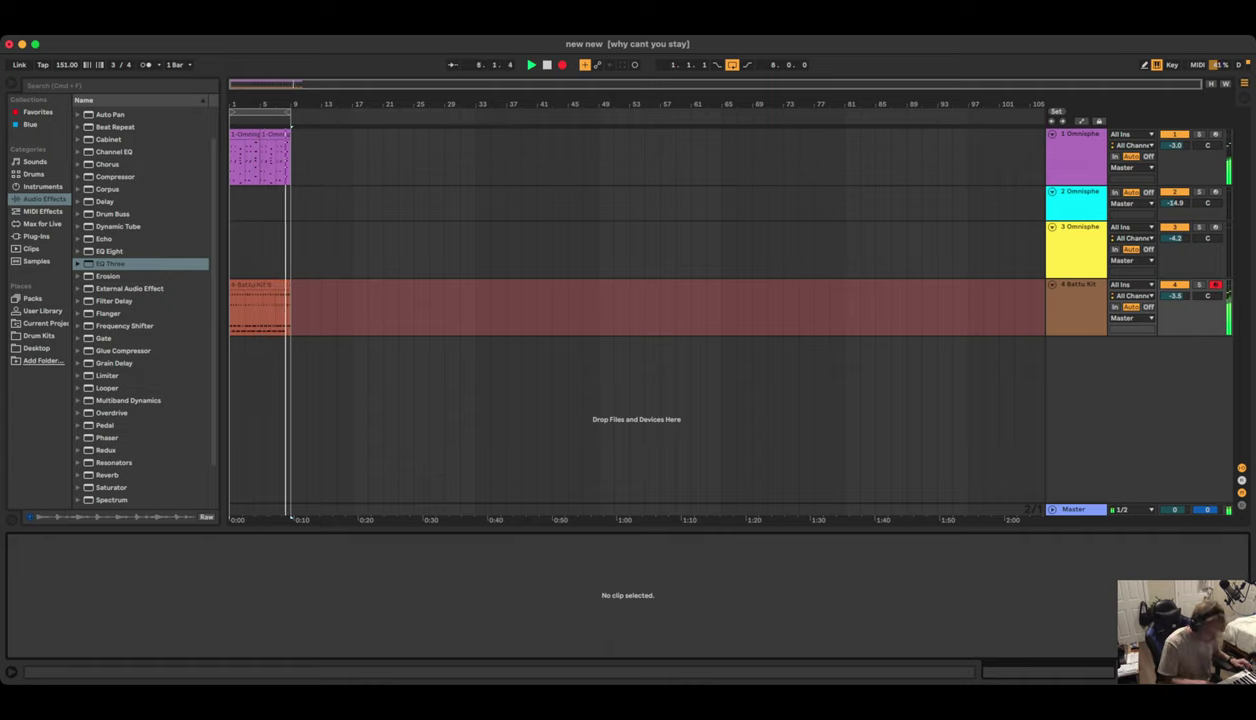
key("space")
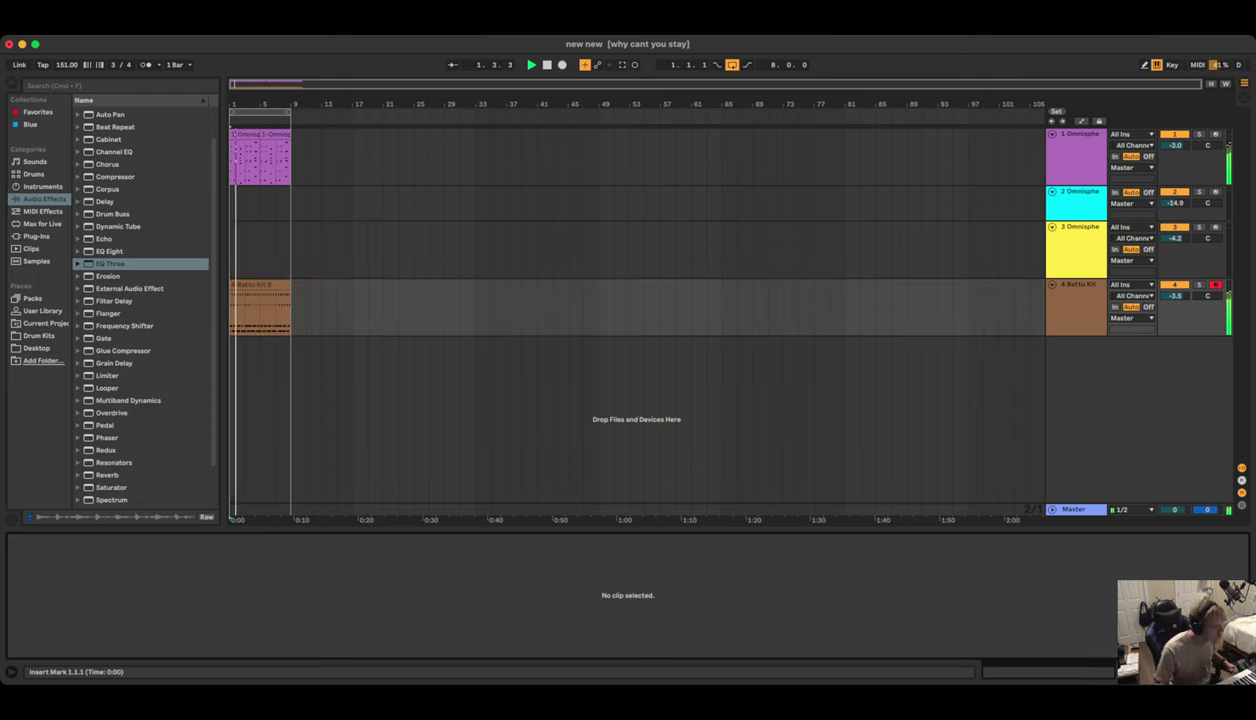
left_click(260, 285)
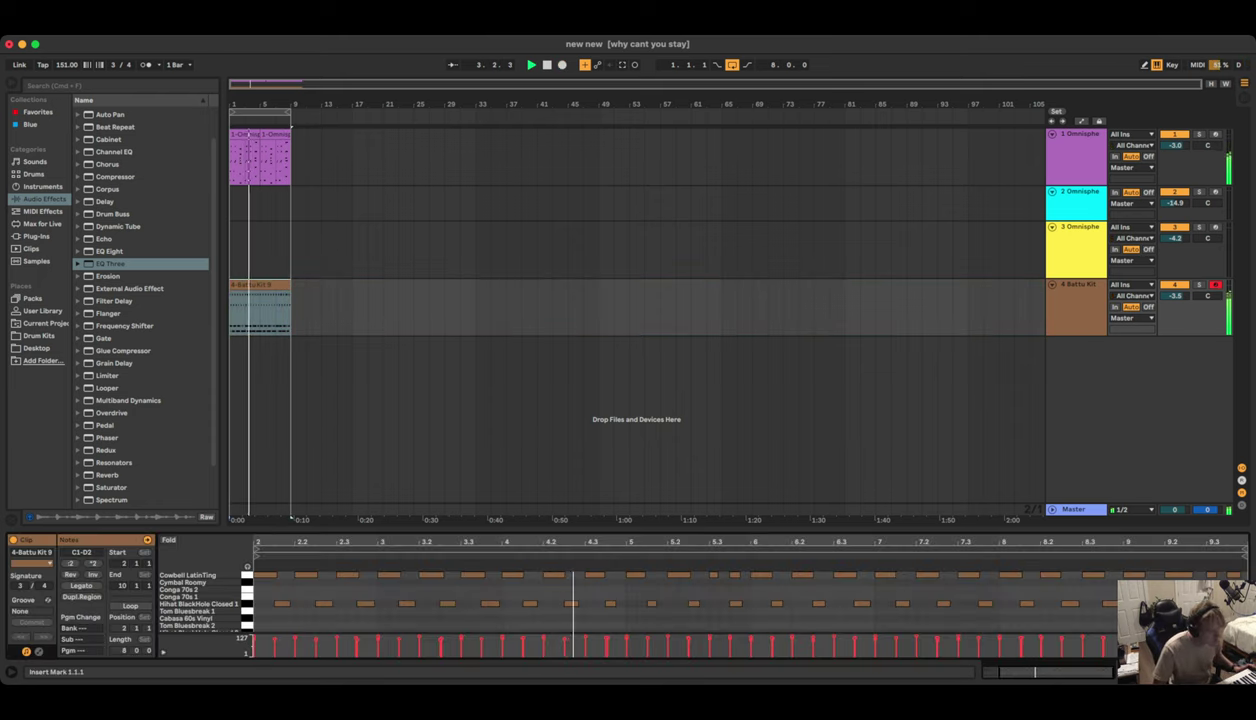
key("super+a")
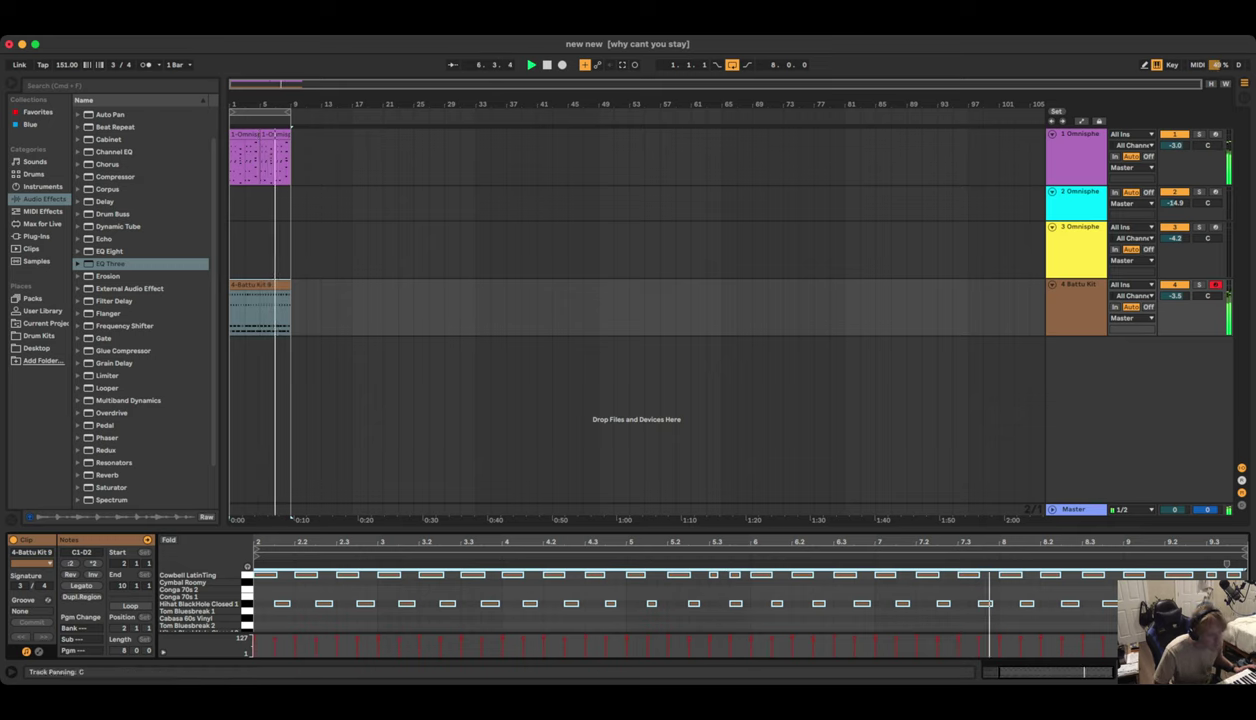
Arm the third track, 3 Omnisphere, and delete the first track's Omnisphere clips across bars 1 to 8
left_click(1215, 227)
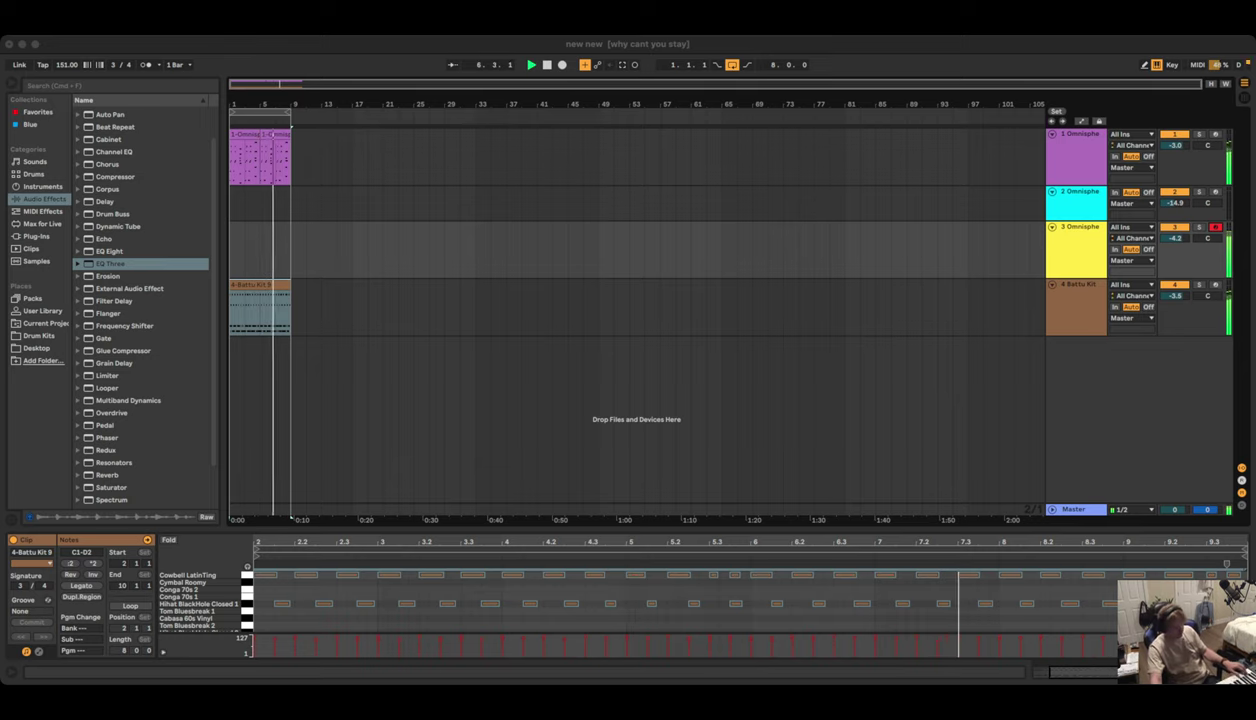
key("super+Tab")
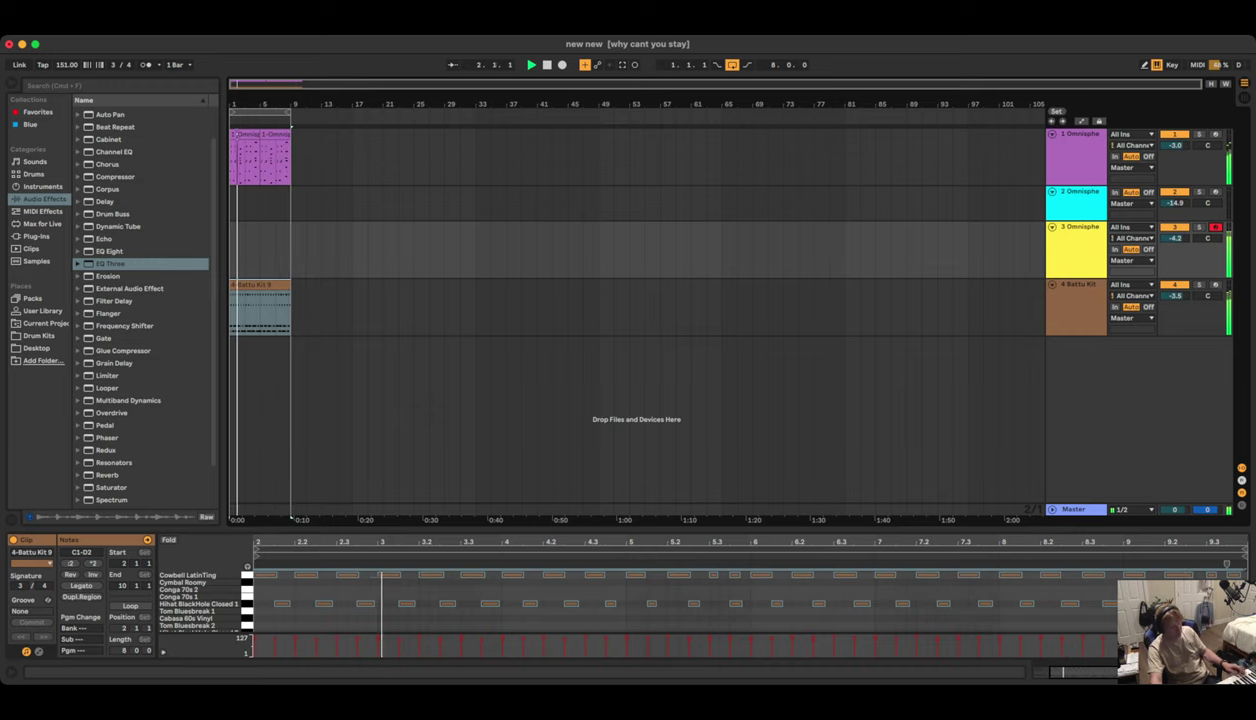
left_click_drag(290, 162, 232, 162)
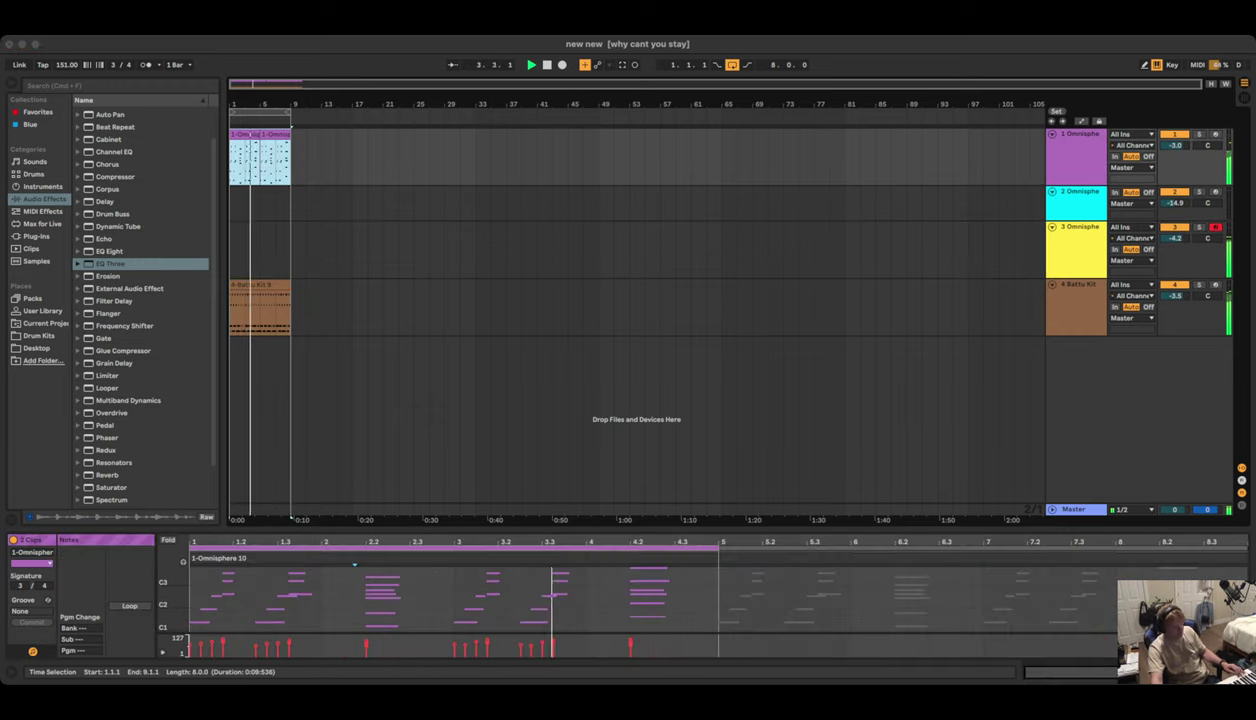
key("Delete")
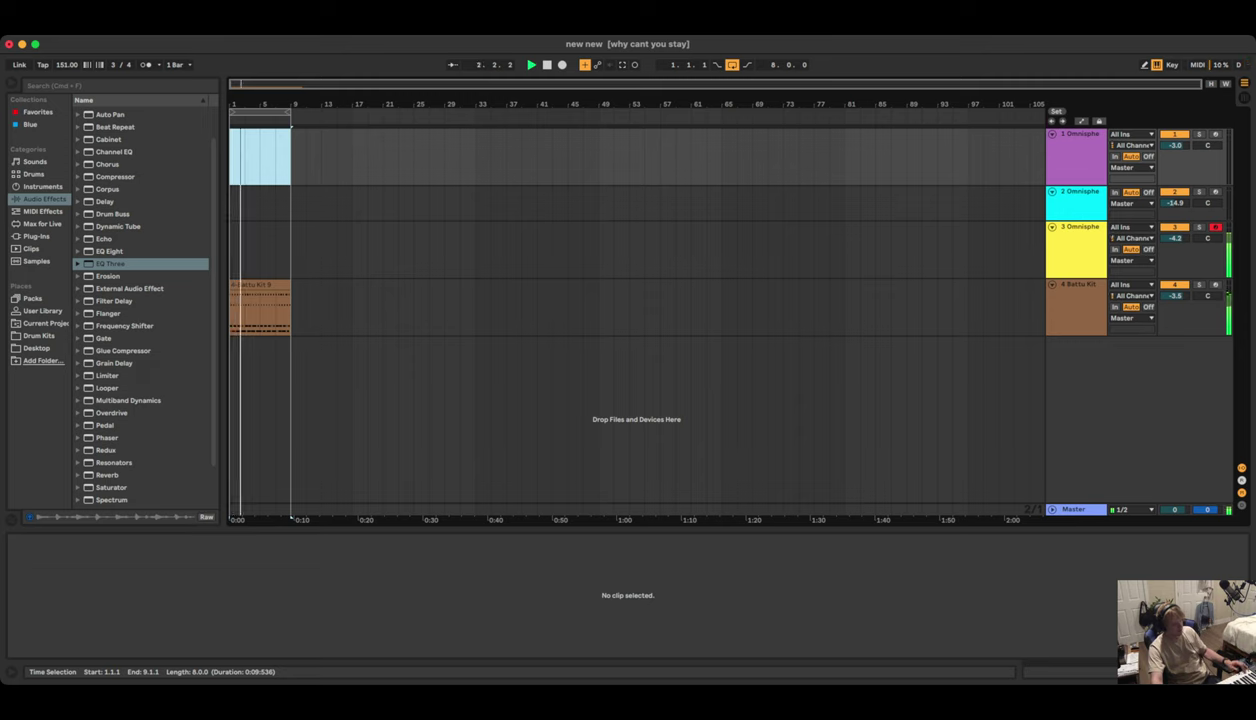
Open the Battu Kit clip and examine its snare and kick rows
double_click(260, 285)
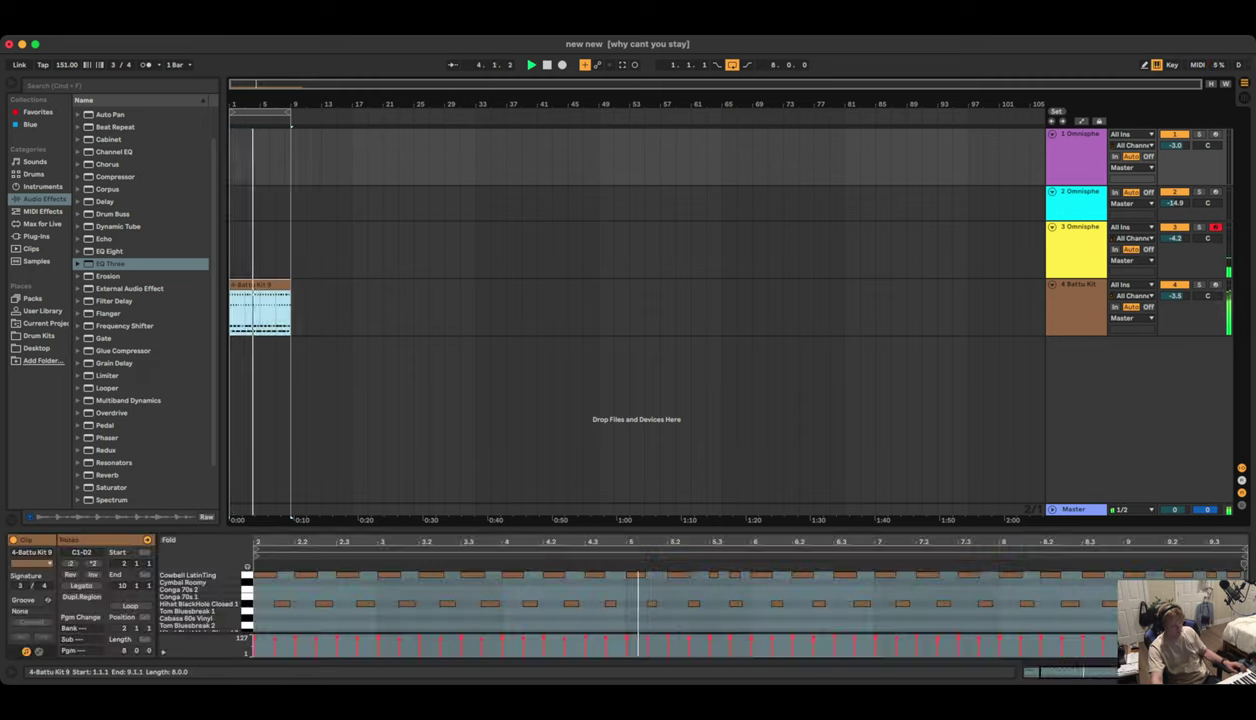
scroll(680, 598, "down", 1)
scroll(680, 600, "down", 3)
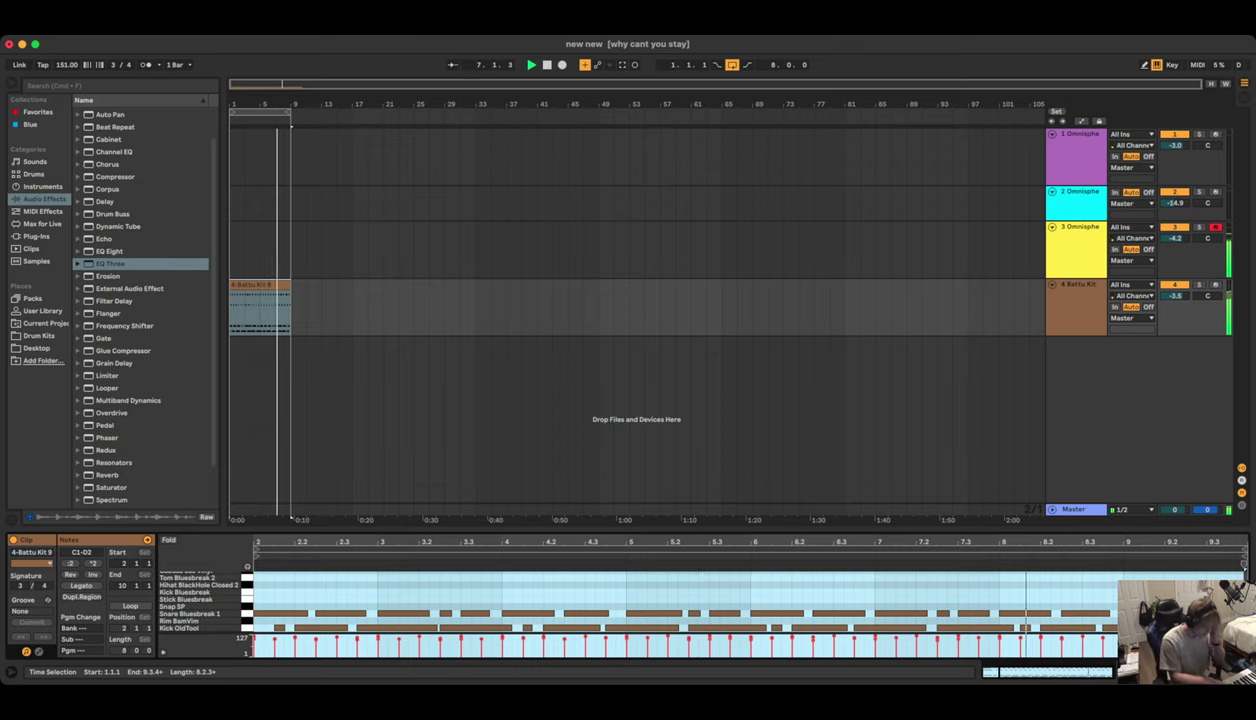
key("space")
key("F9")
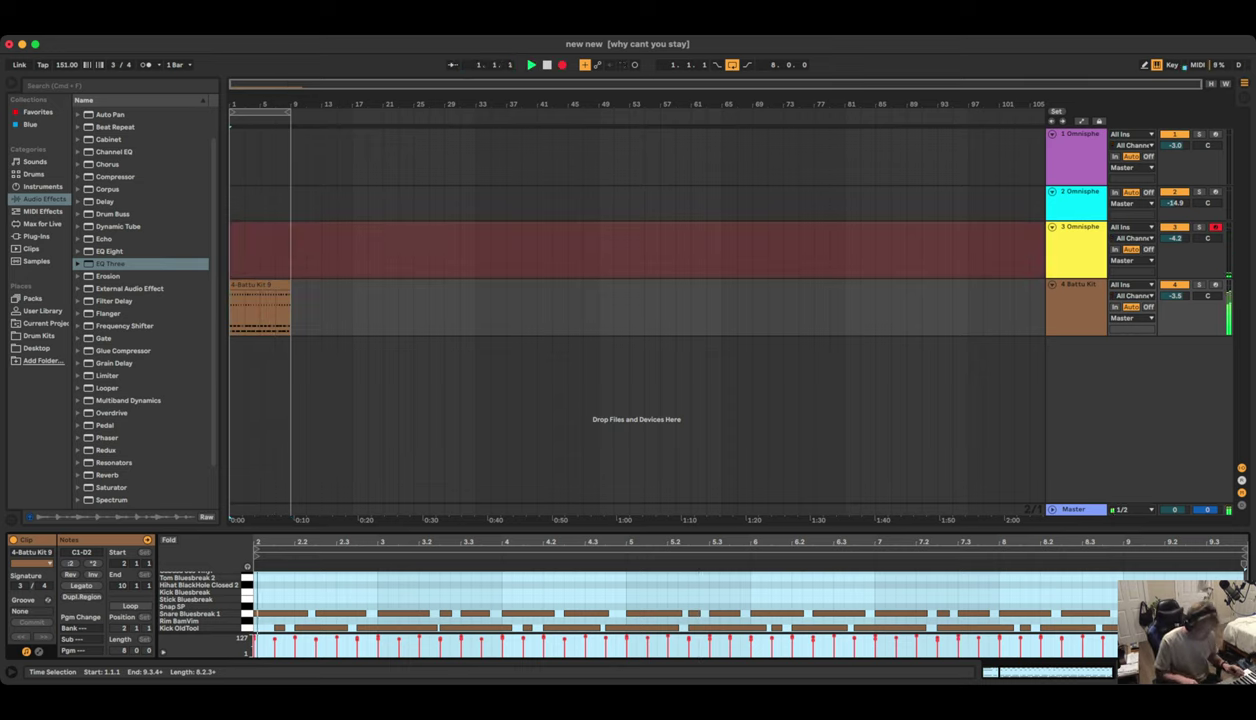
key("space")
key("F9")
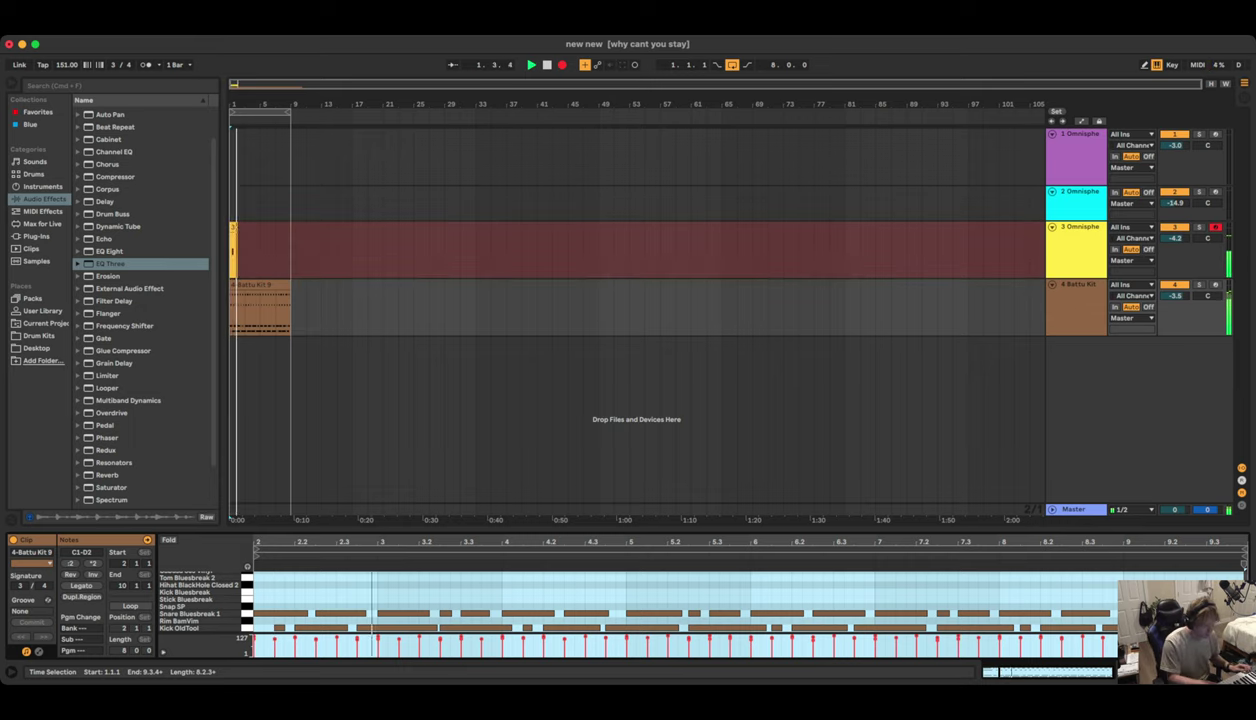
key("space")
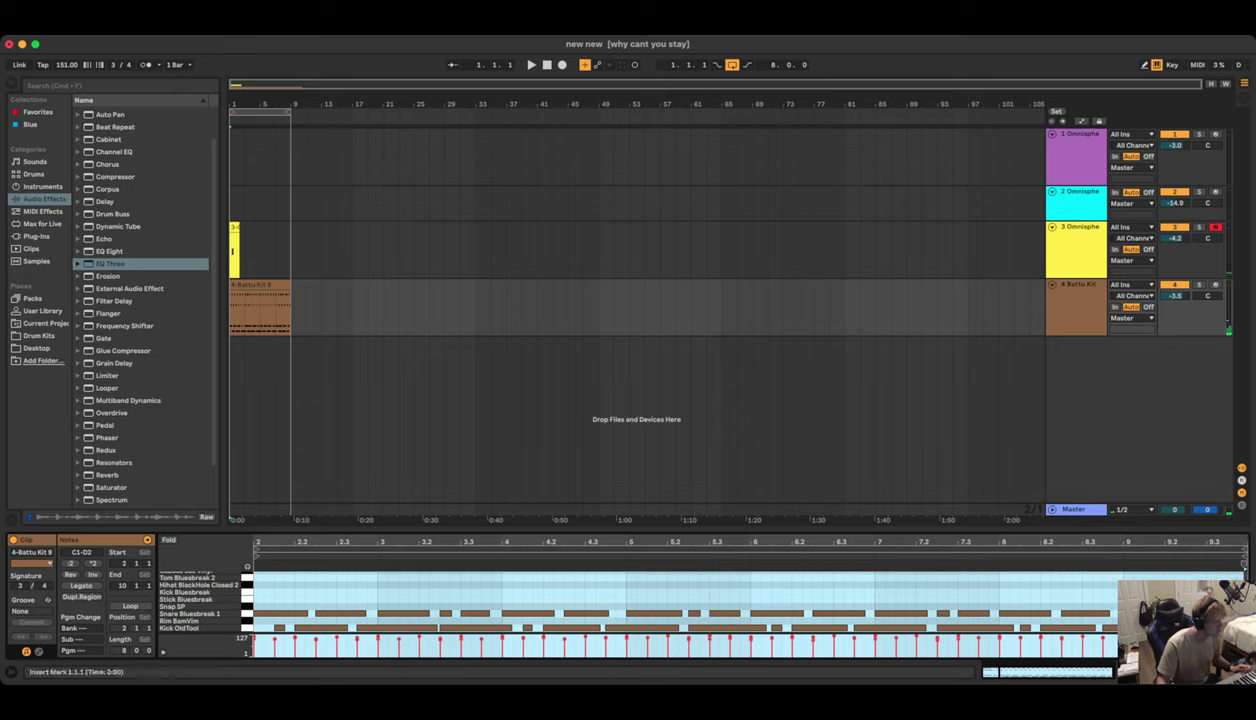
left_click_drag(260, 252, 231, 252)
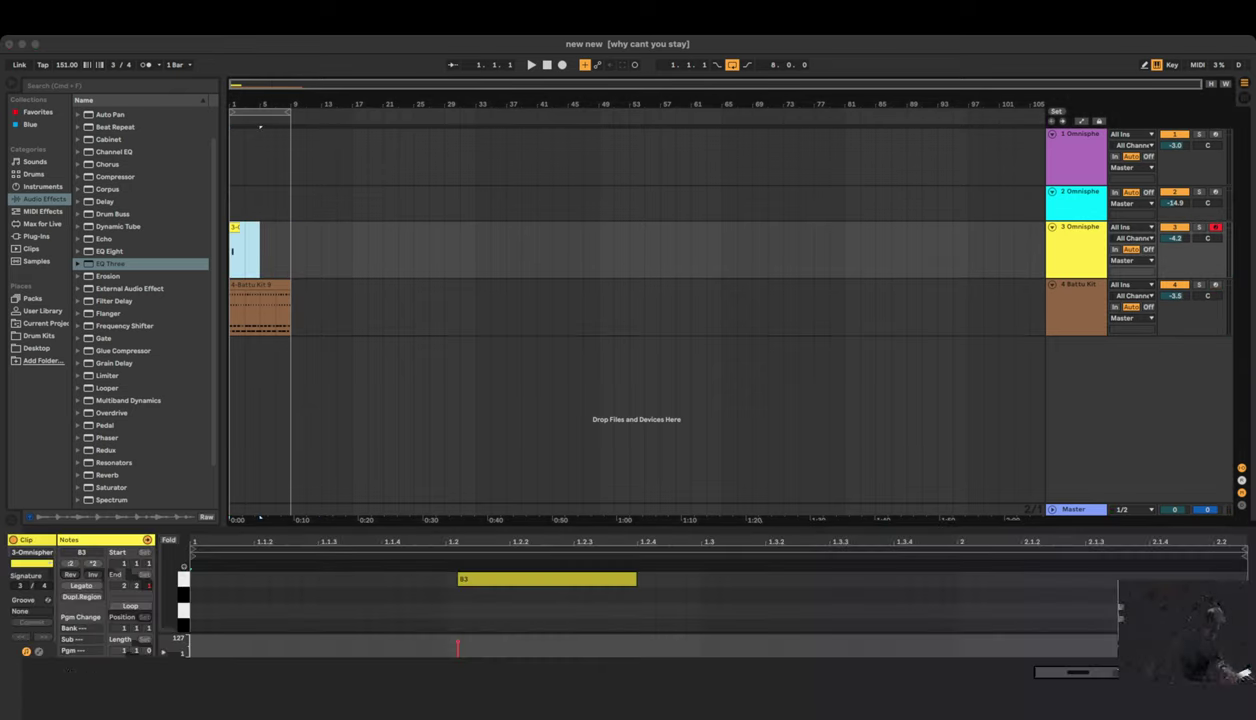
key("Delete")
Record an 8-bar part of sustained notes on the third Omnisphere track over the drums and quantize all its notes
key("space")
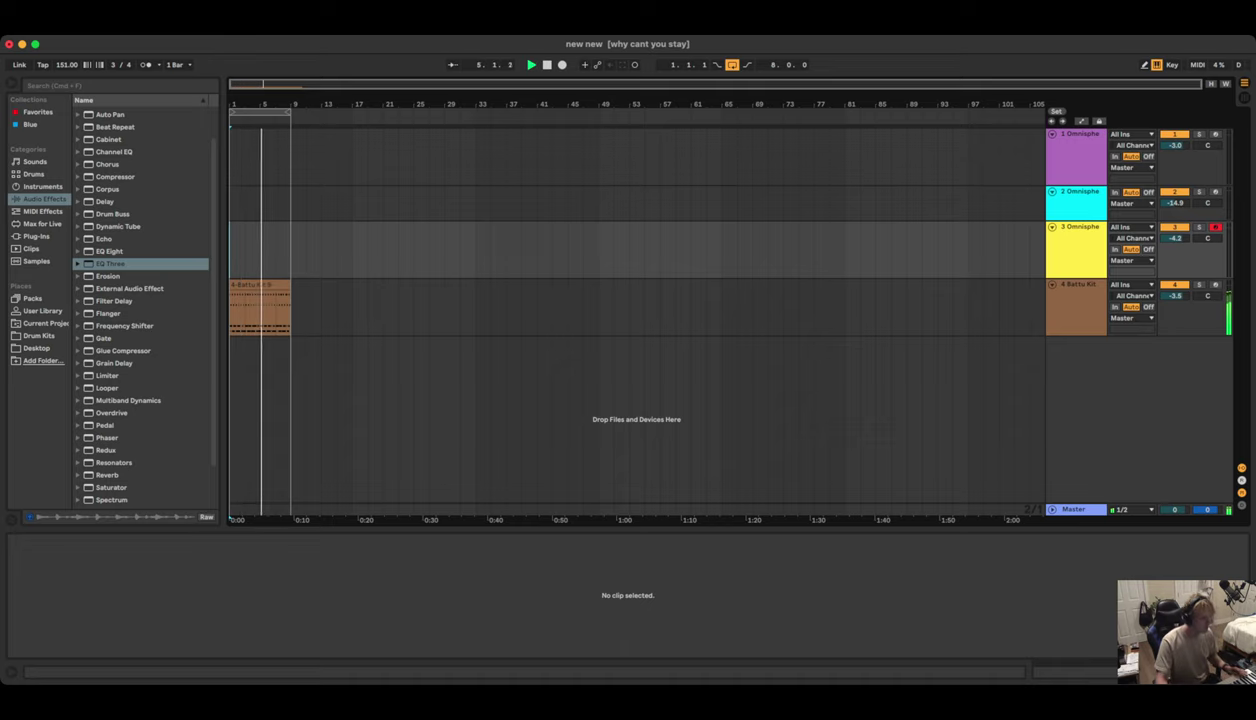
double_click(1078, 286)
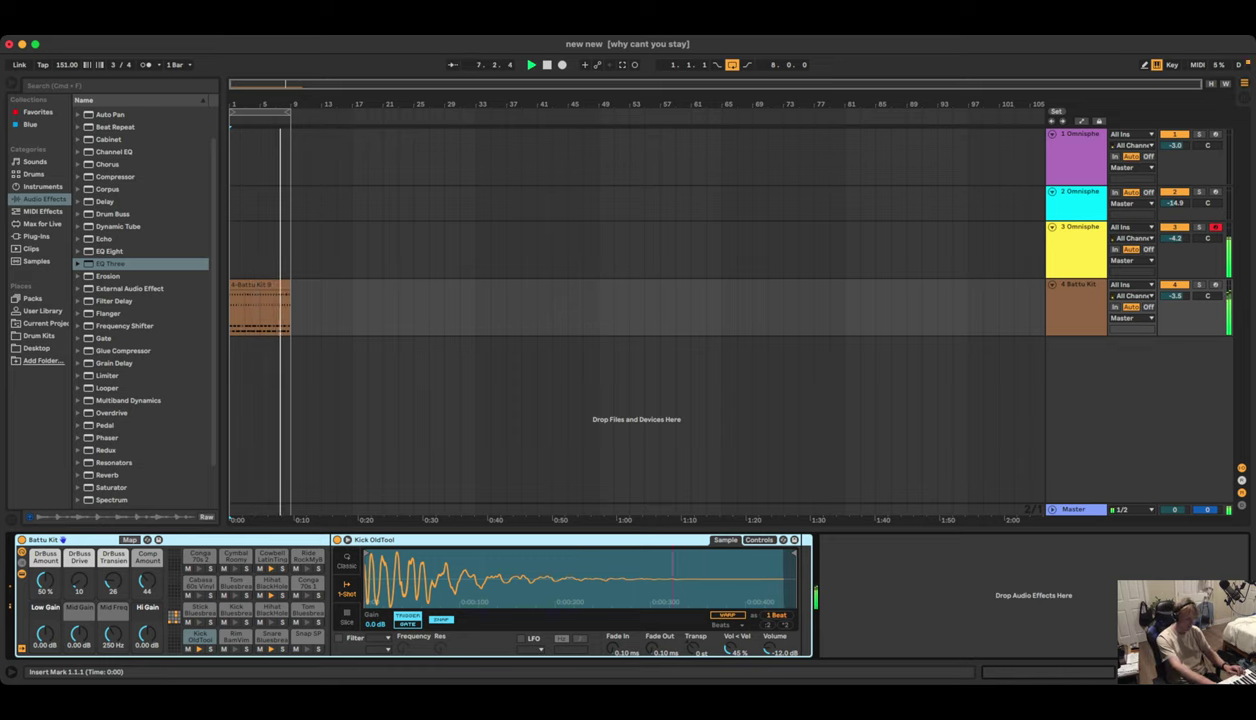
key("F9")
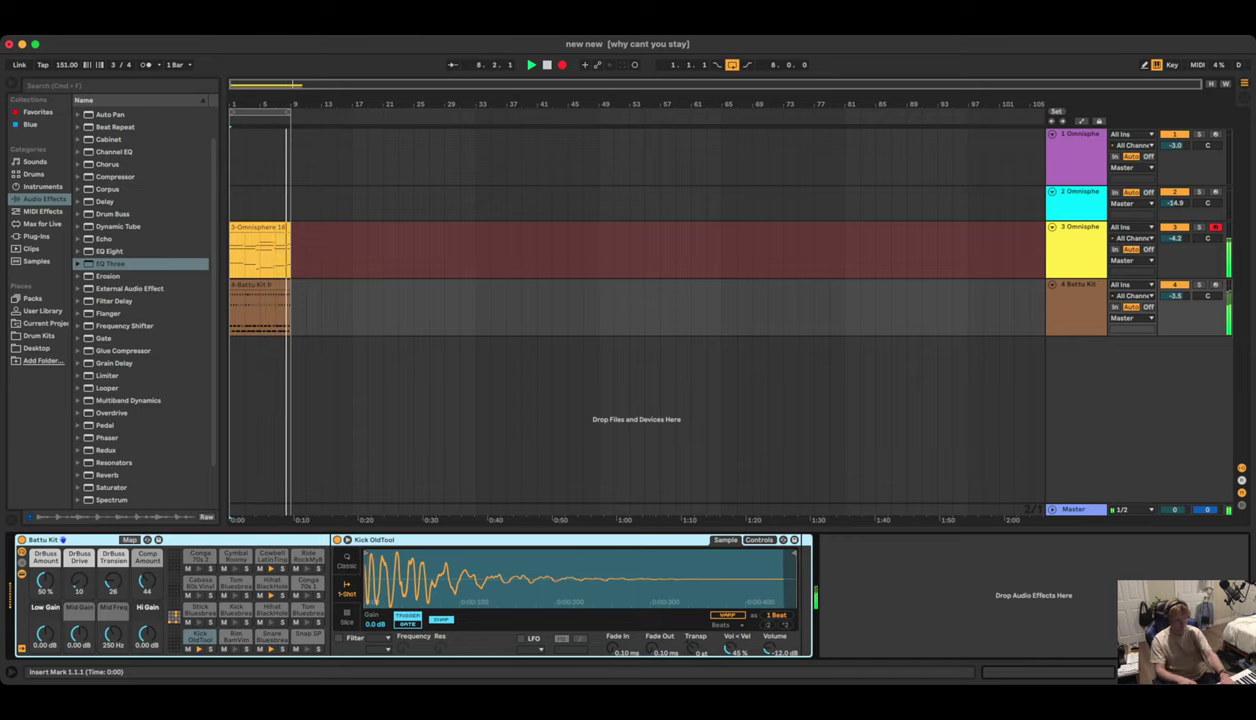
key("F9")
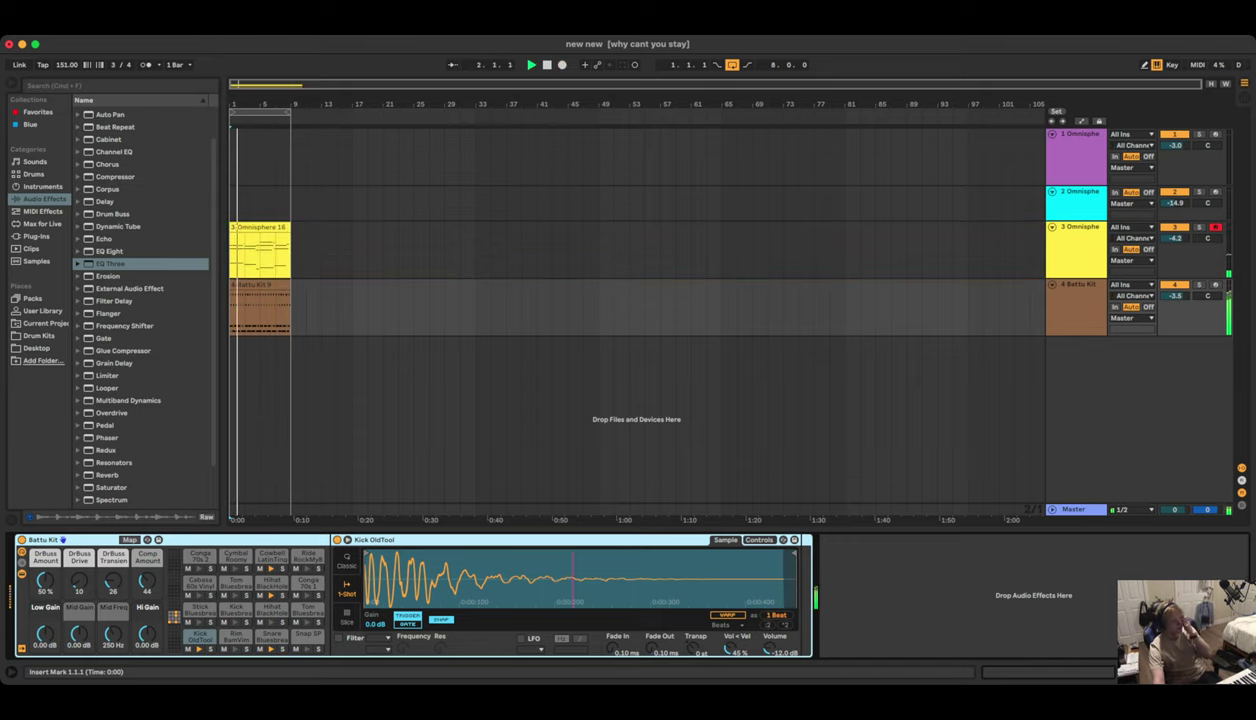
double_click(280, 252)
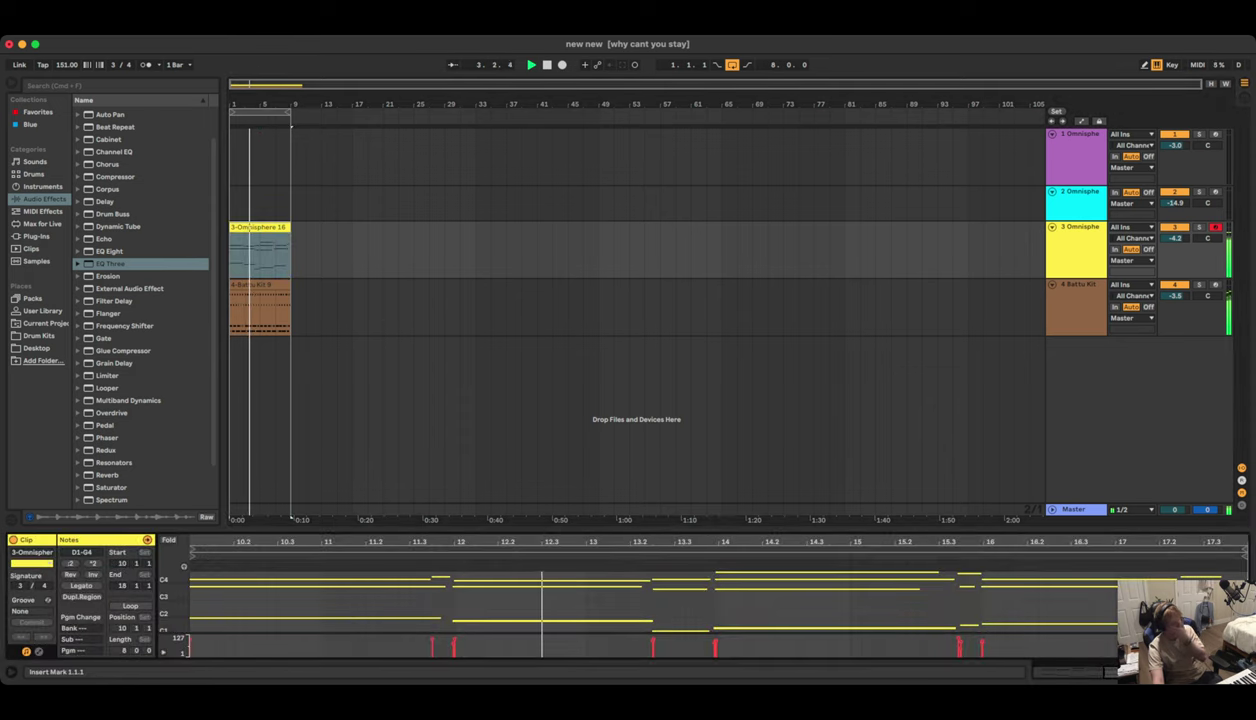
key("super+a")
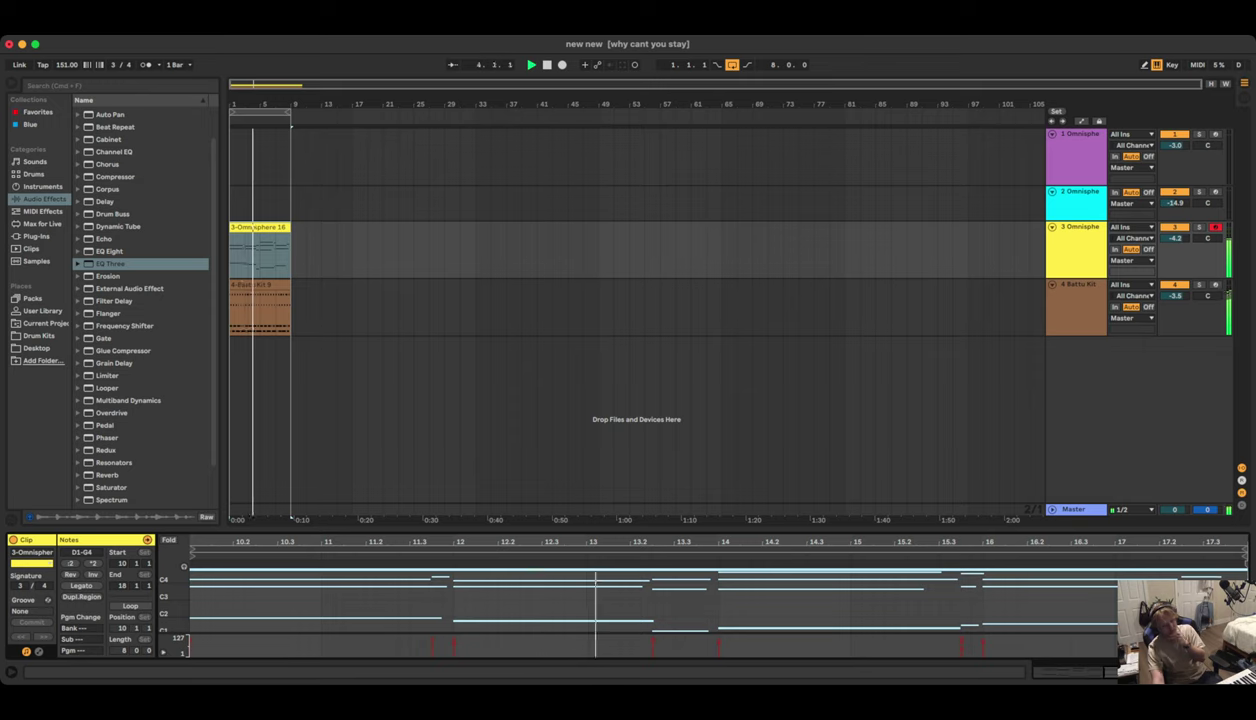
Record an 8-bar part on the newly armed first Omnisphere track and lower that track's volume to -8.7 dB
left_click(1215, 134)
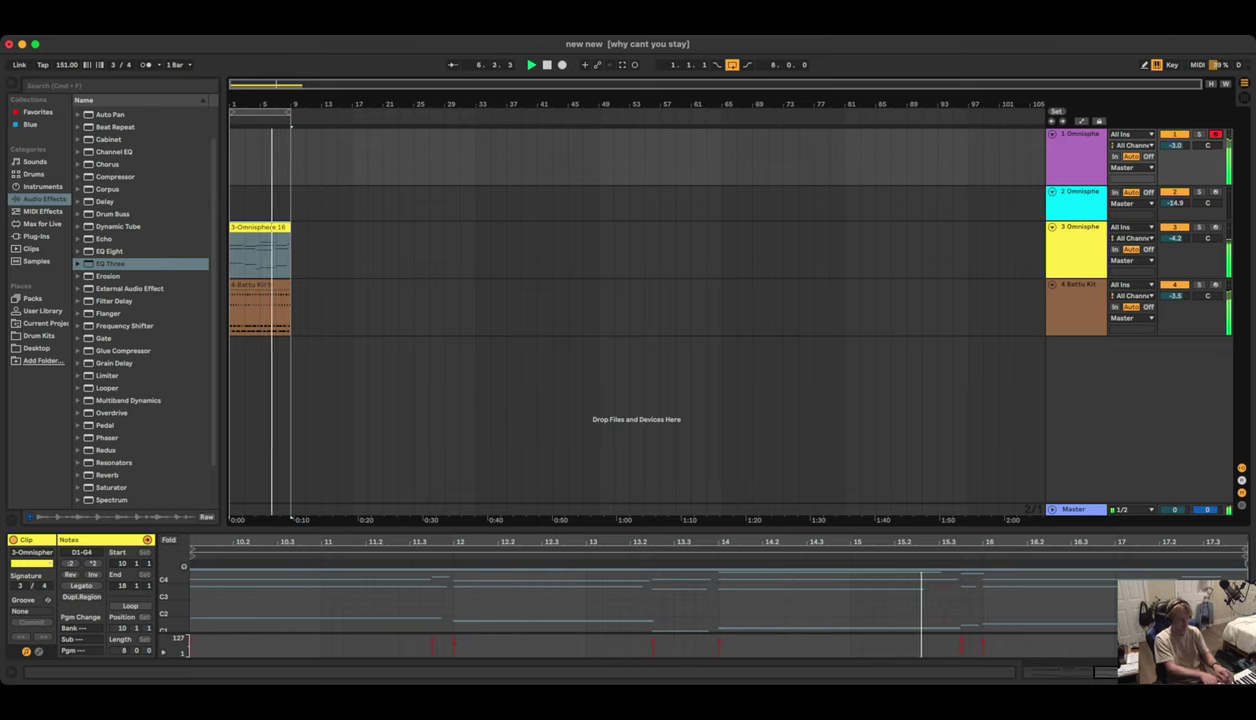
key("F9")
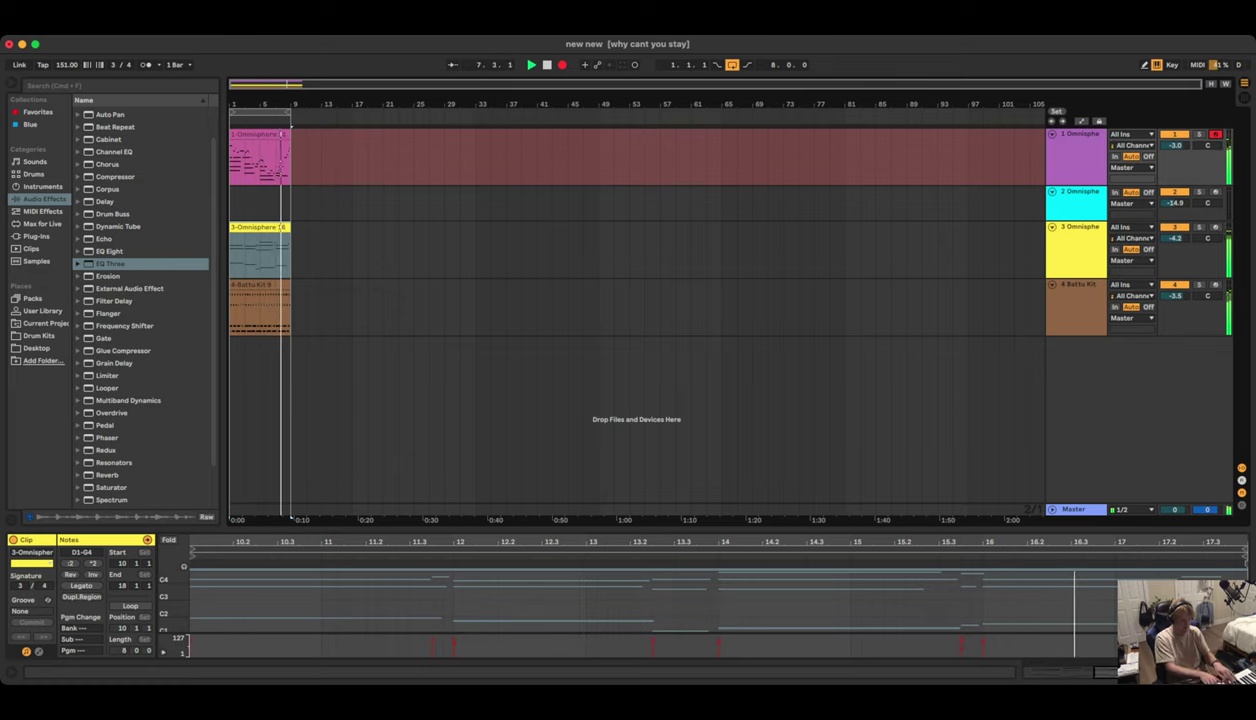
key("F9")
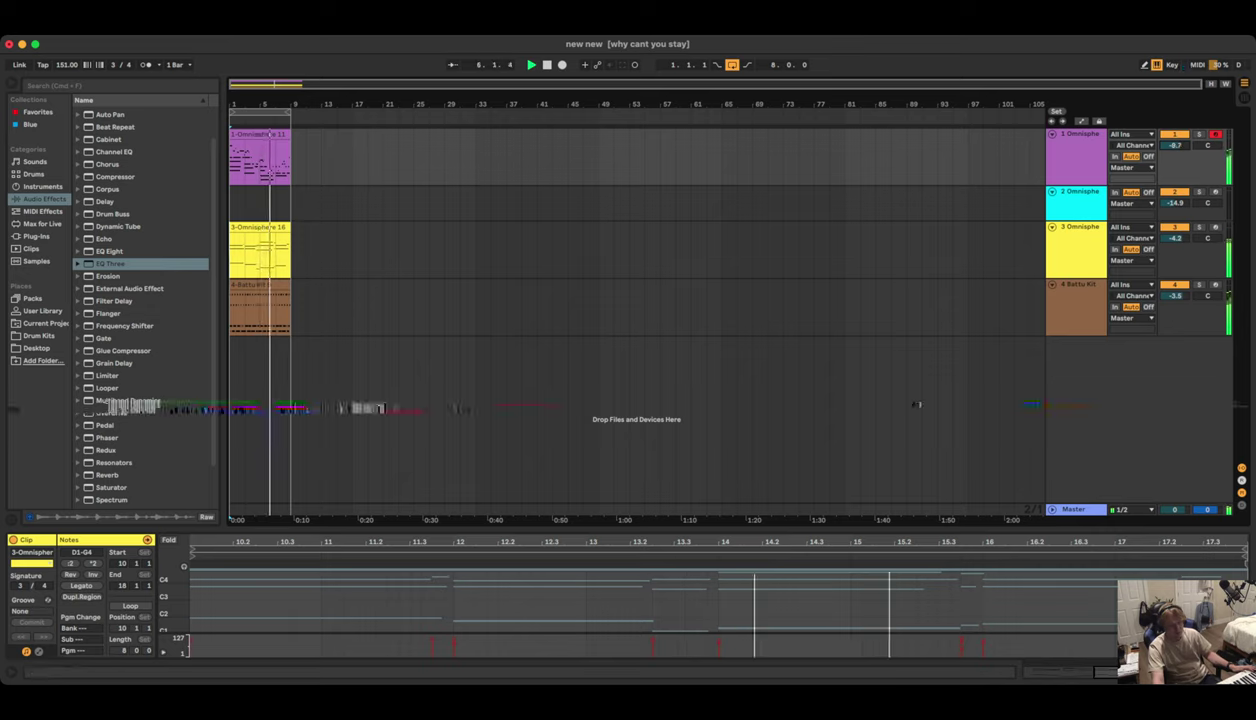
Arm the second Omnisphere track with its volume at -12.6 dB and delete the third track's 8-bar clip
key("Down")
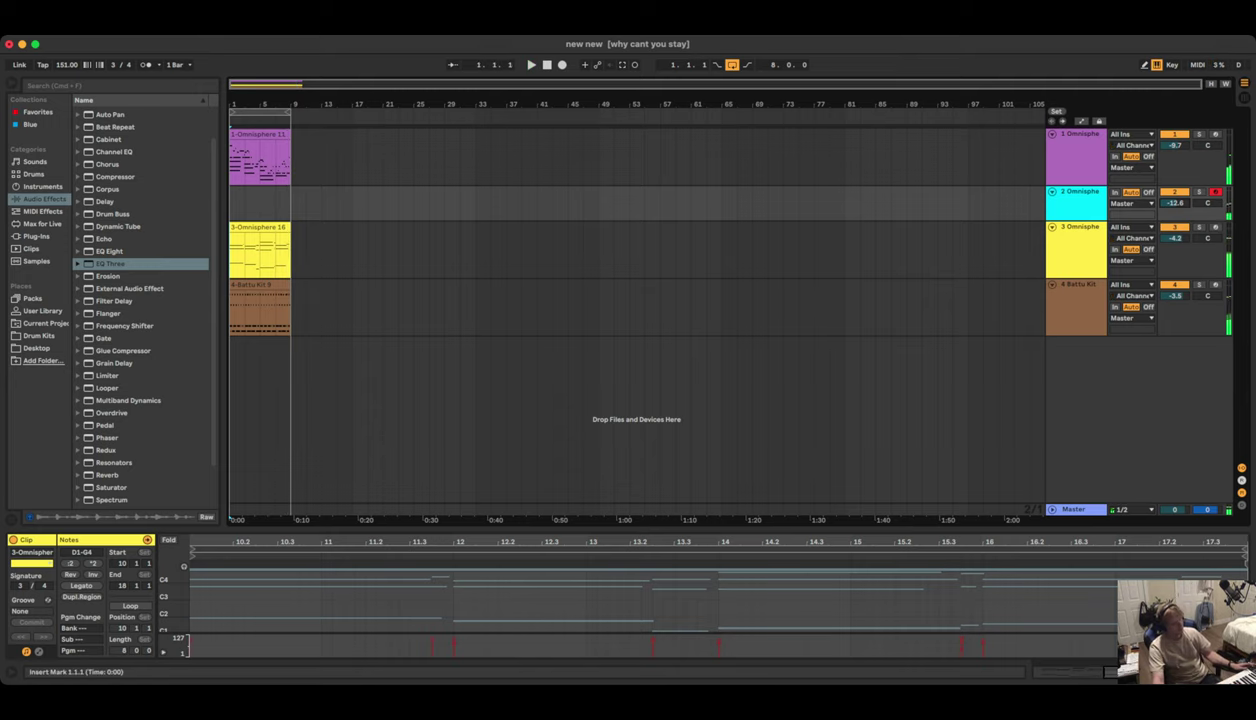
left_click(260, 227)
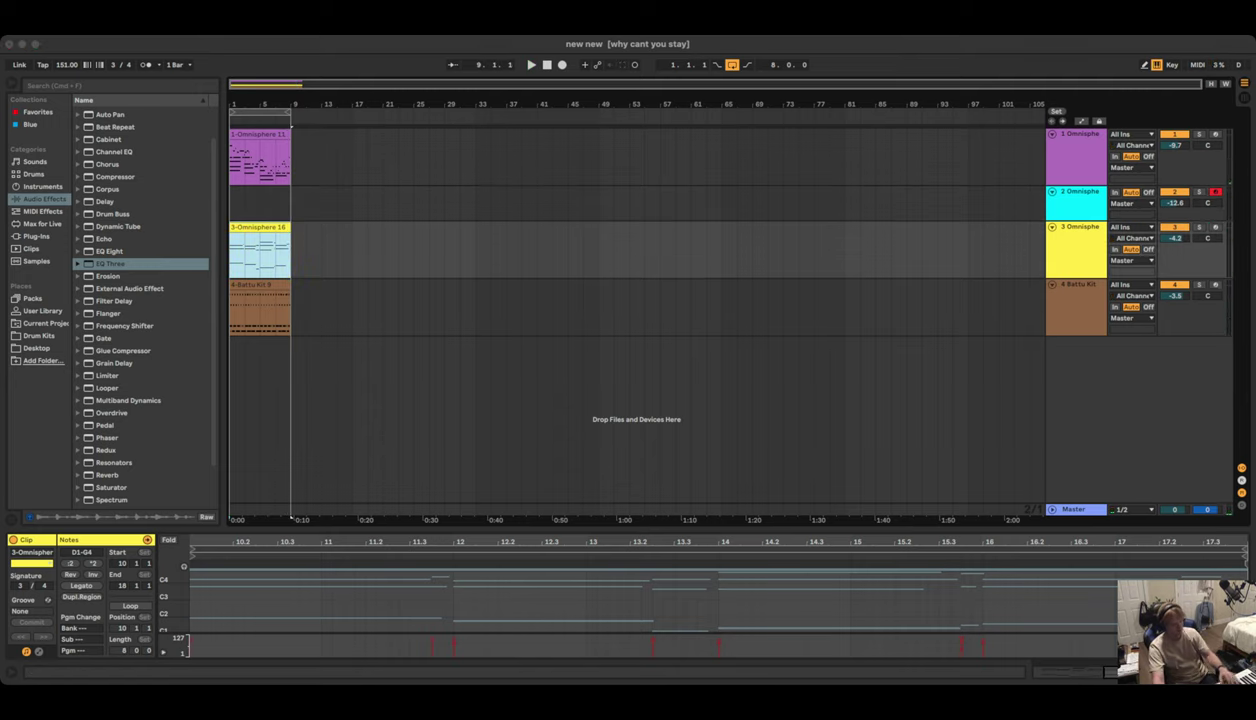
key("Delete")
left_click(231, 250)
key("space")
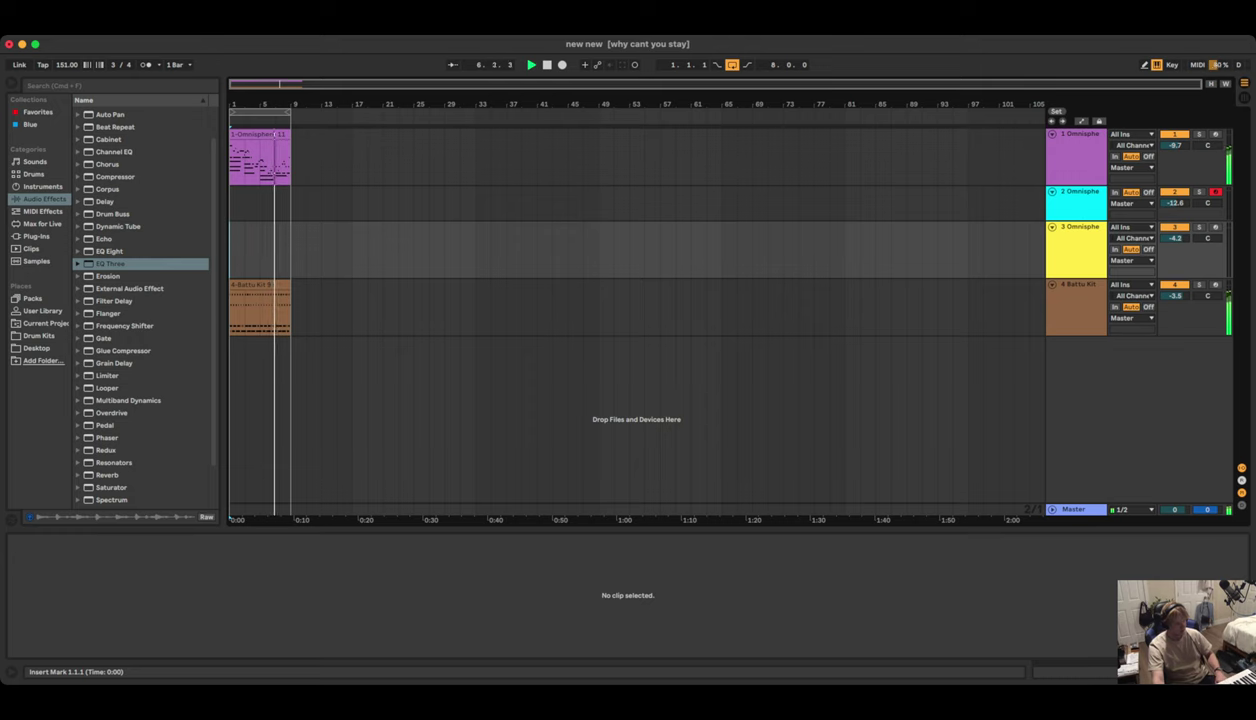
Duplicate the 8-bar Omnisphere and Battu Kit clips into bars 9 to 16 and delete the Omnisphere clip in bars 1 to 8
left_click_drag(291, 316, 230, 160)
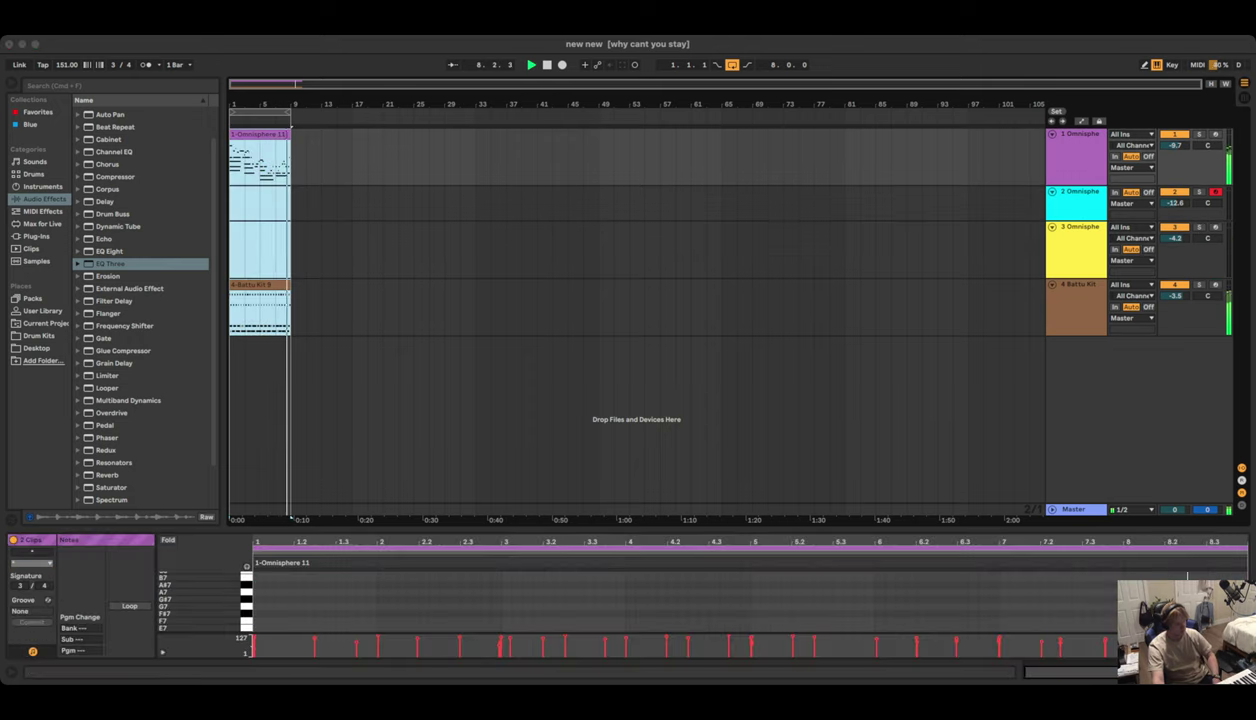
key("super+d")
left_click(260, 134)
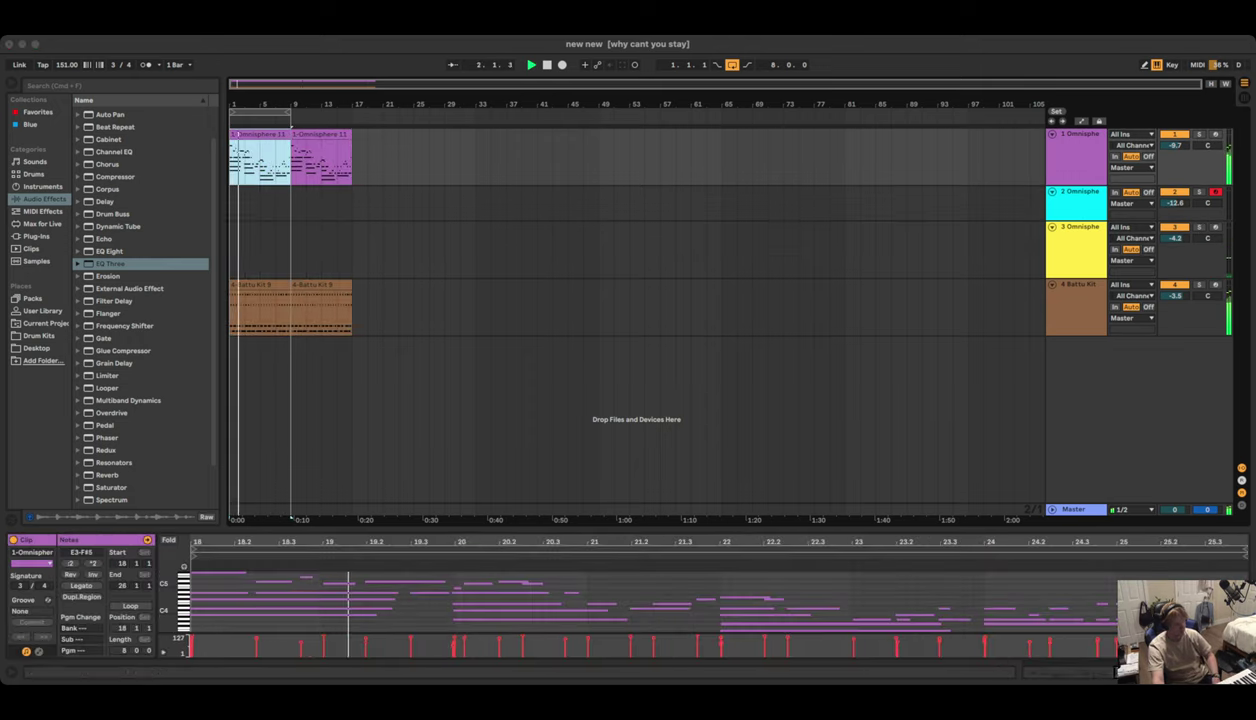
key("Delete")
key("space")
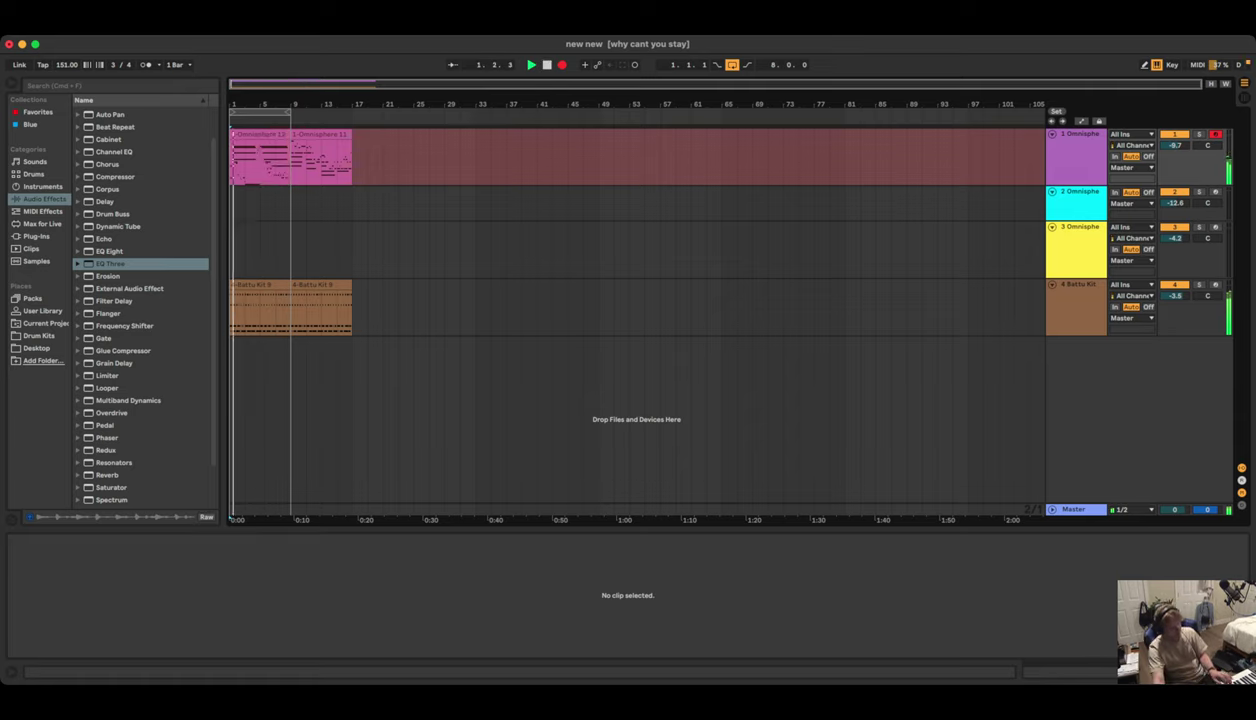
Stop recording and delete the first Omnisphere track's clips in bars 1 to 16
key("F9")
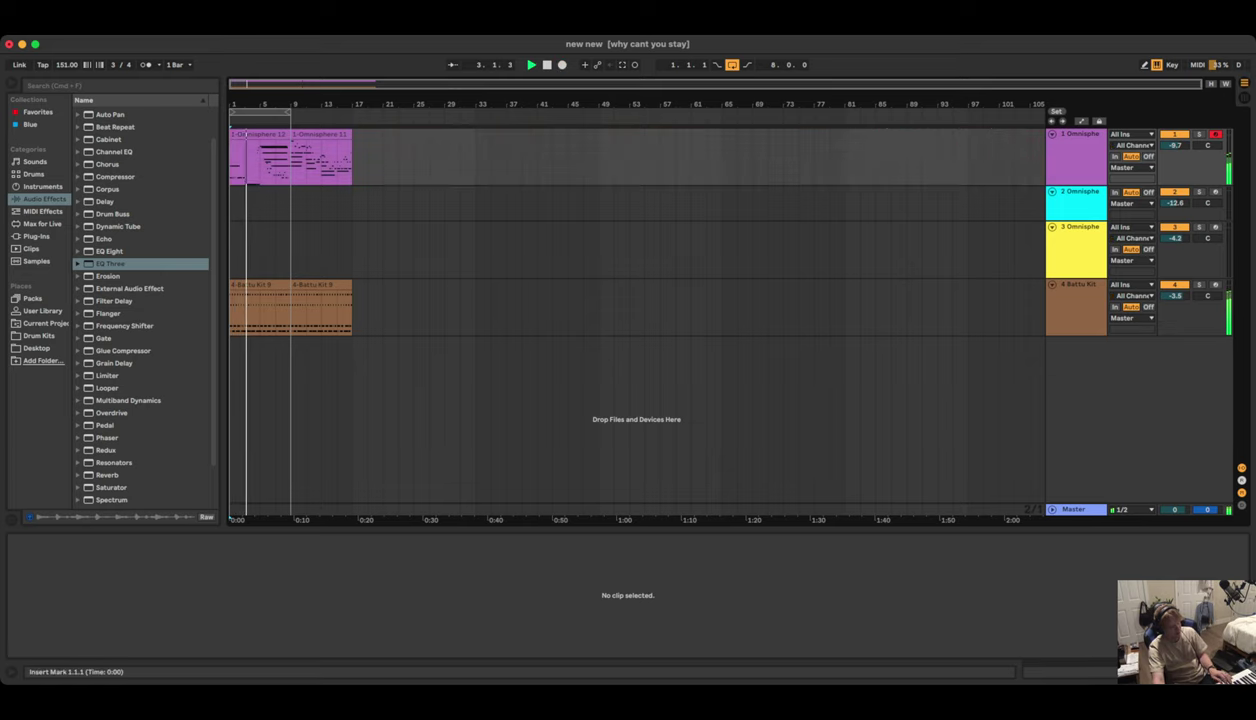
left_click_drag(240, 134, 398, 128)
key("Delete")
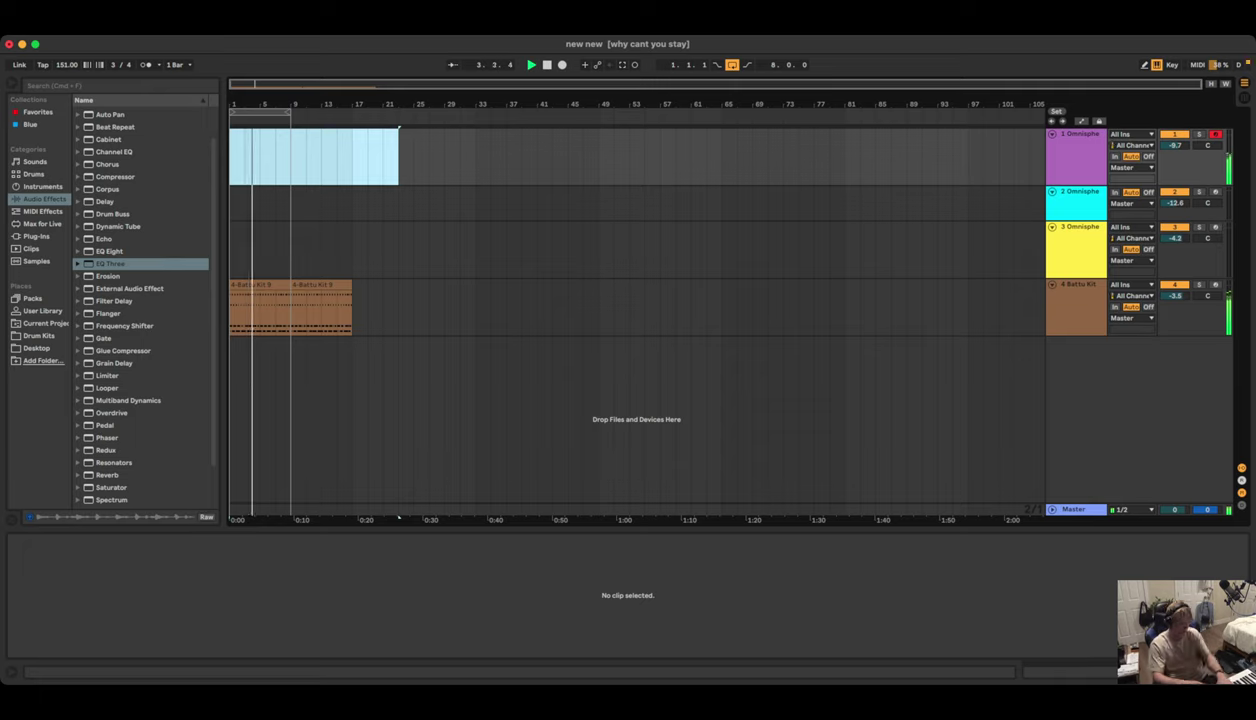
Record a new 8-bar part on the first Omnisphere track over the looping drums, redoing it until a take is kept
key("space")
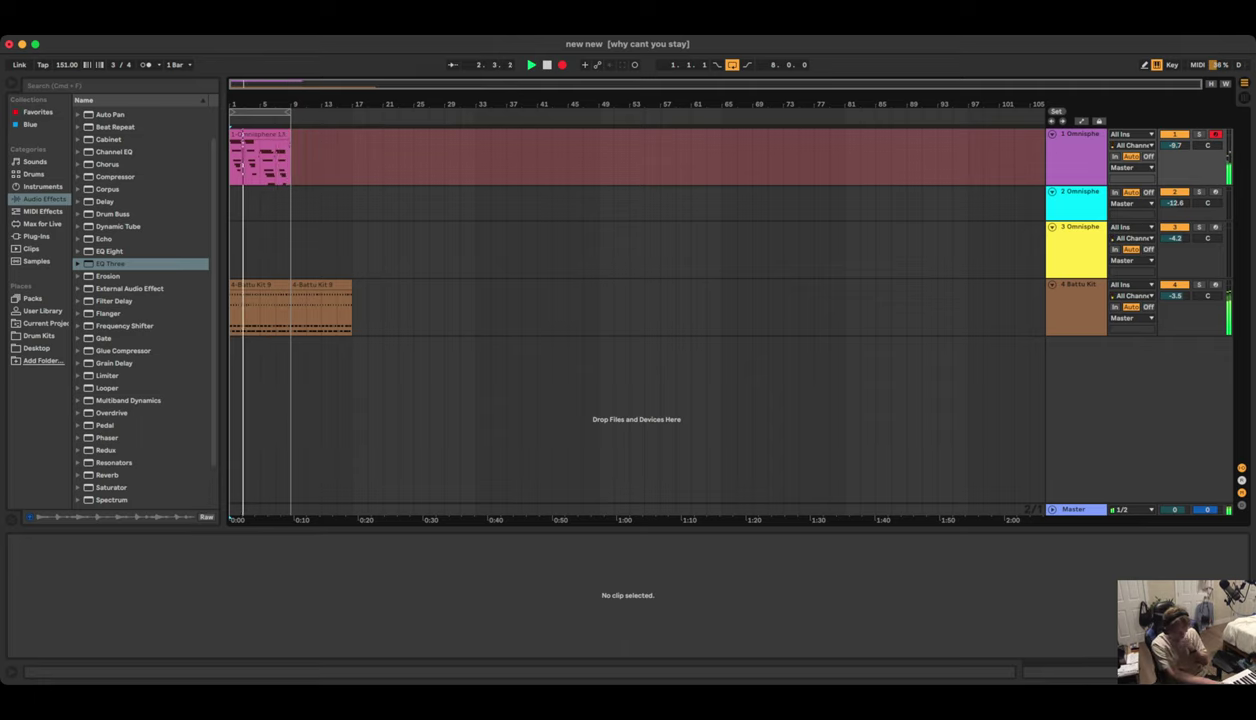
key("space")
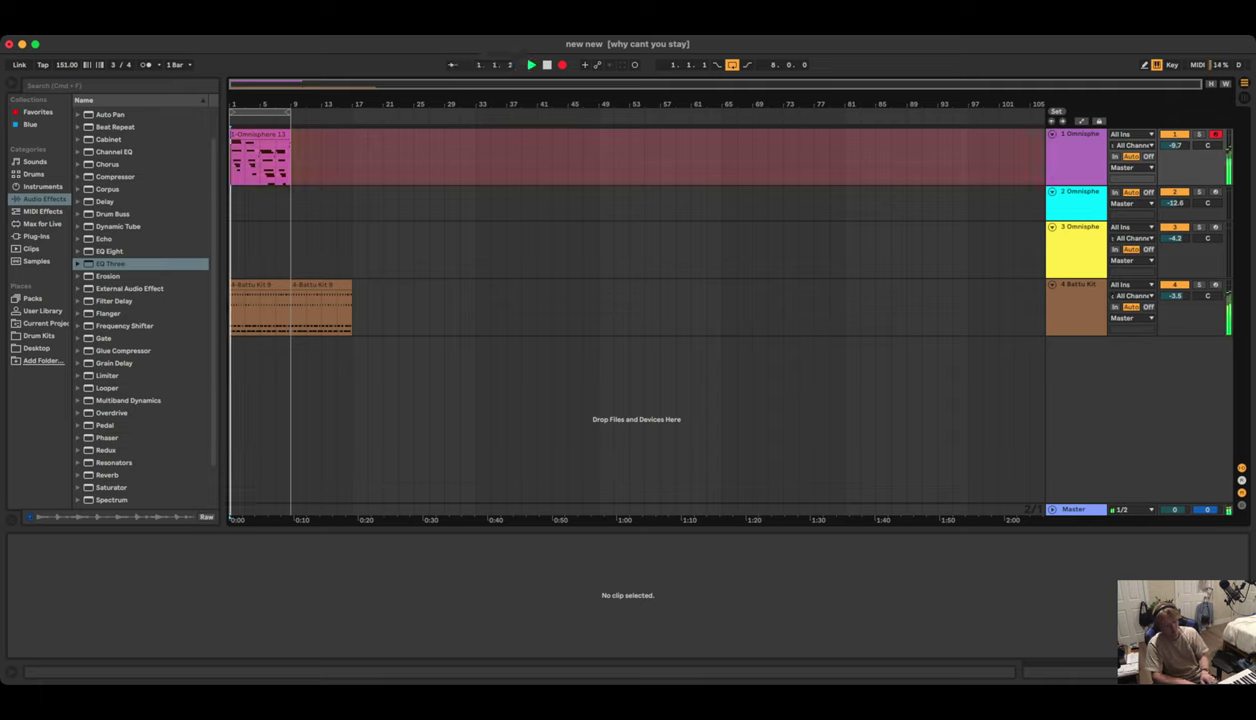
key("space")
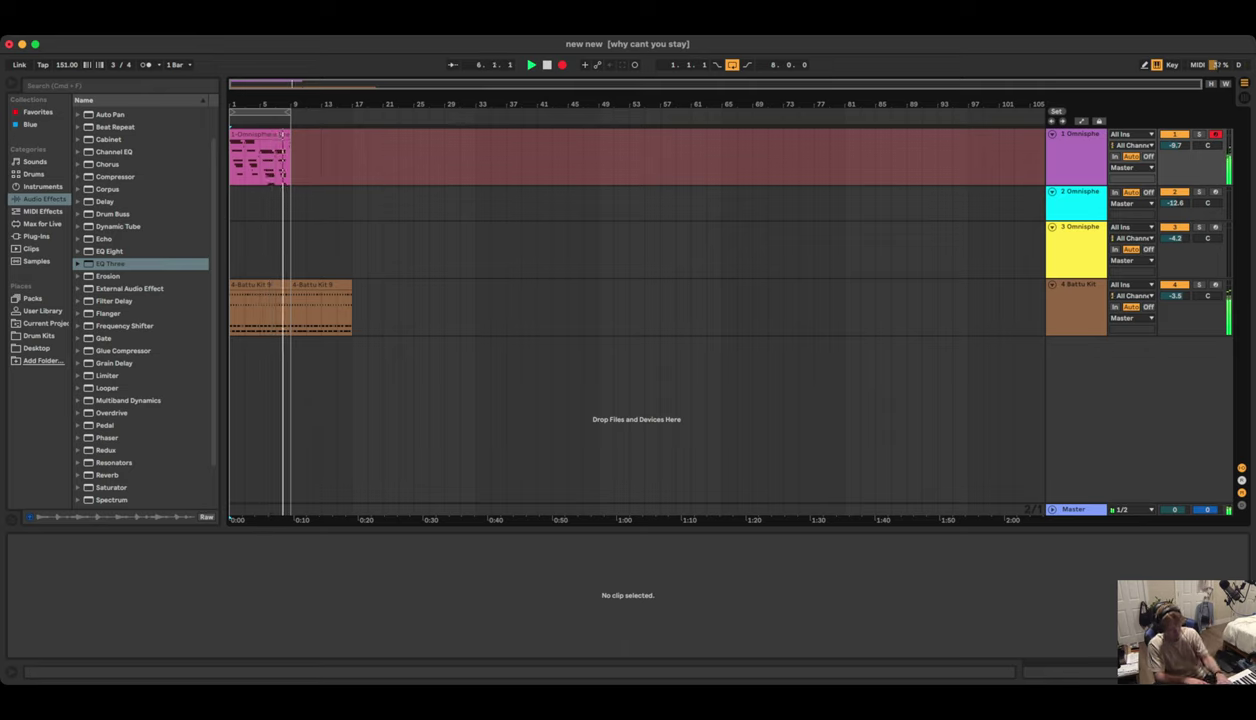
key("space")
key("F9")
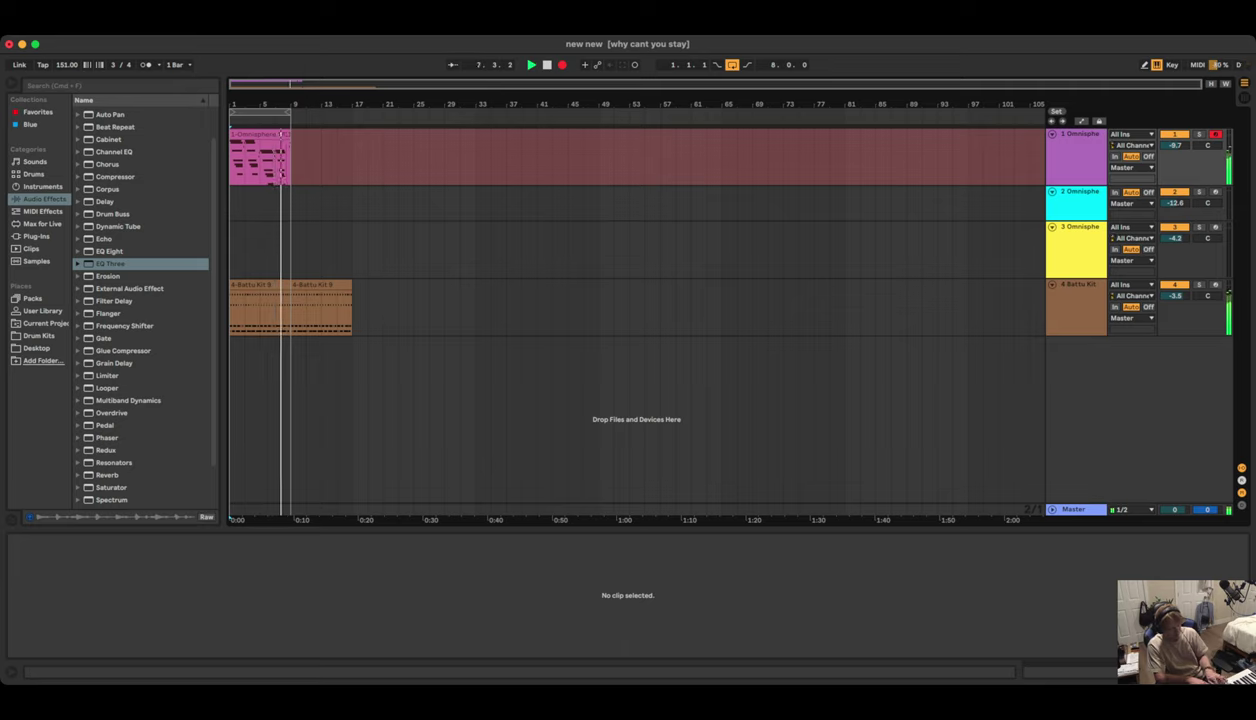
key("F9")
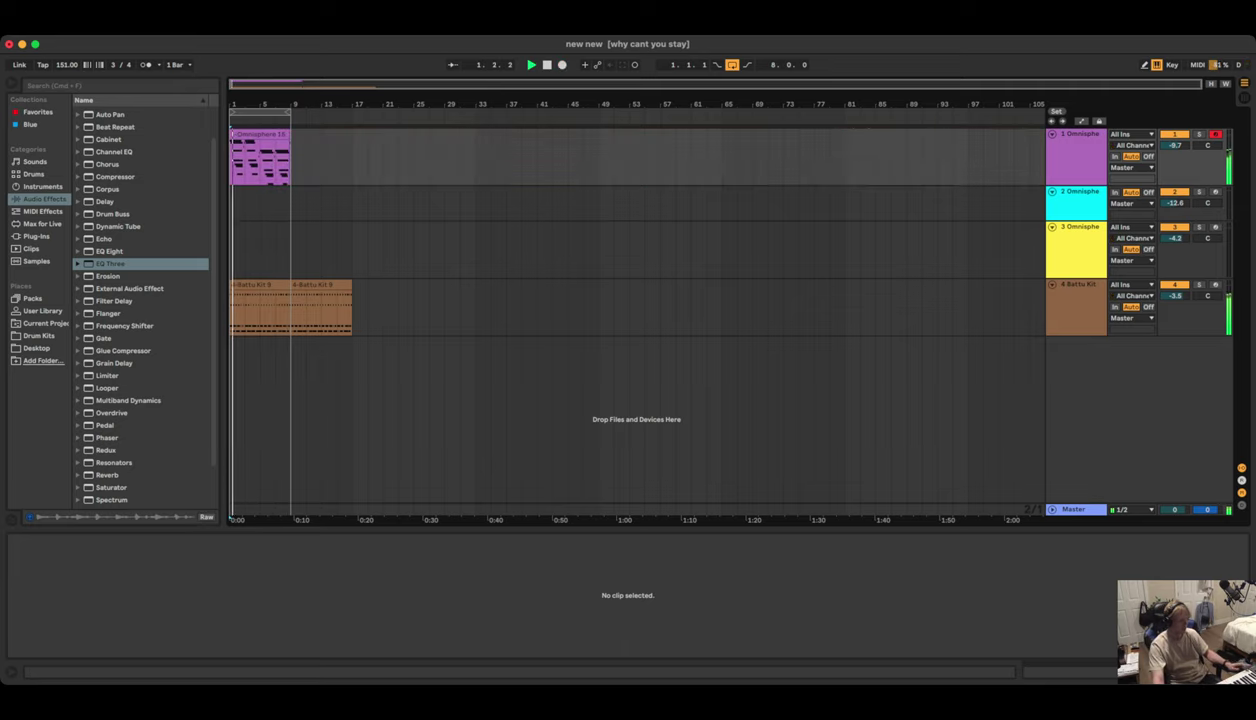
Extend the loop region to 32 bars with looping off, and arm the third Omnisphere track
left_click_drag(291, 111, 474, 112)
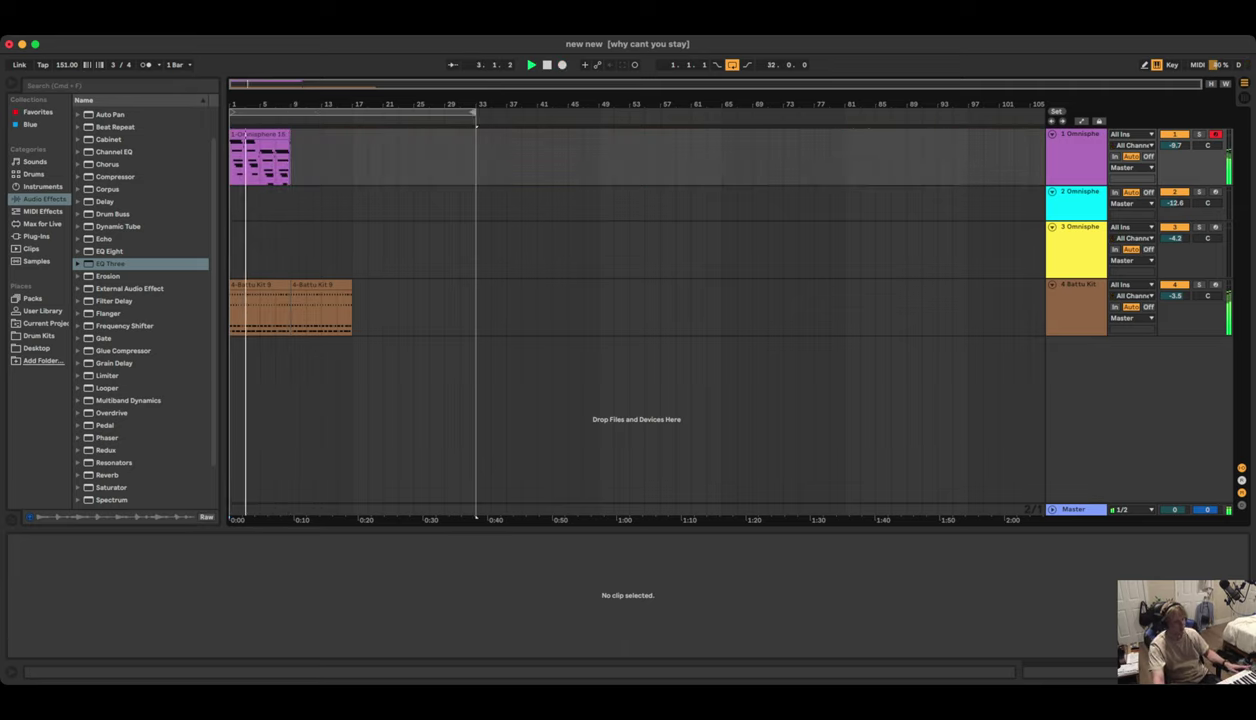
key("super+l")
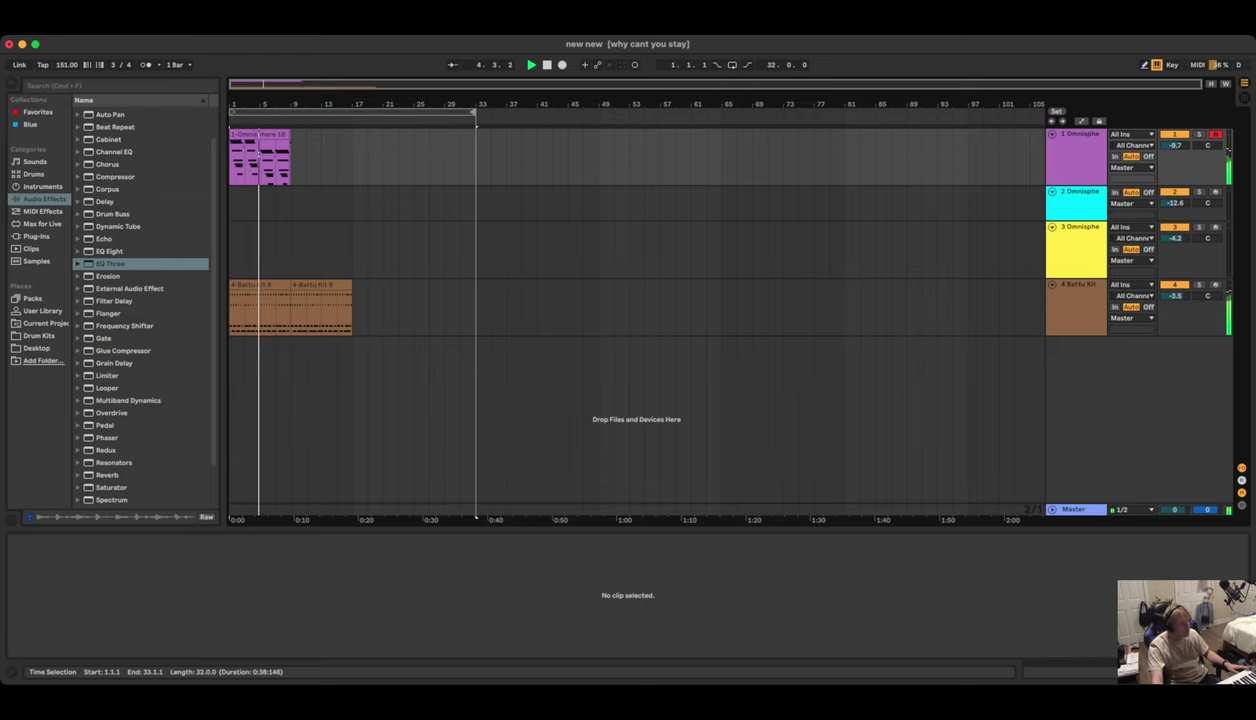
left_click(262, 134)
left_click(660, 202)
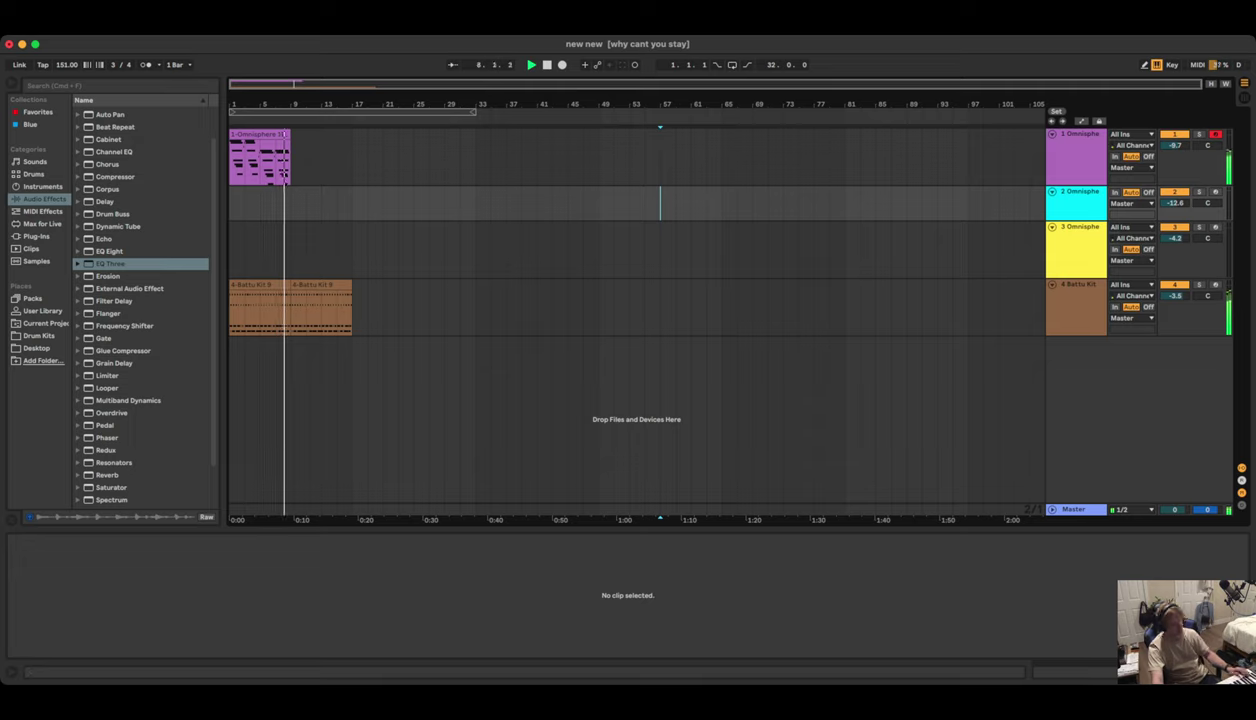
left_click(1215, 227)
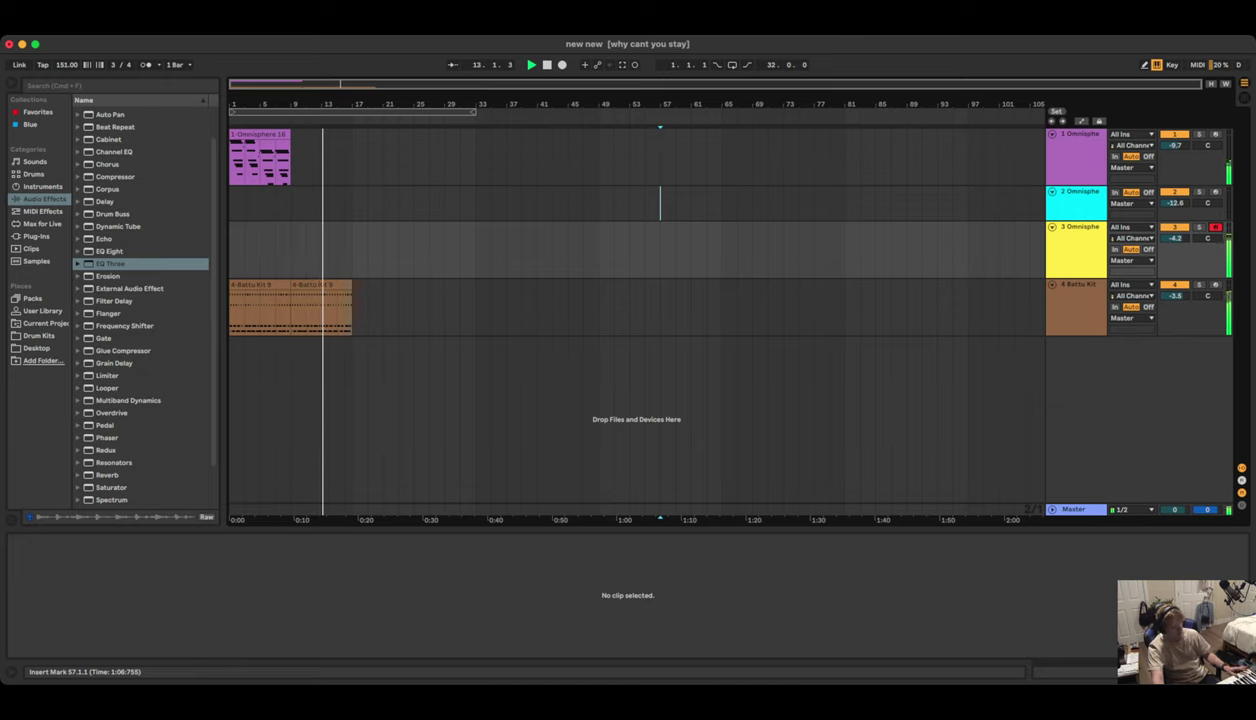
key("Home")
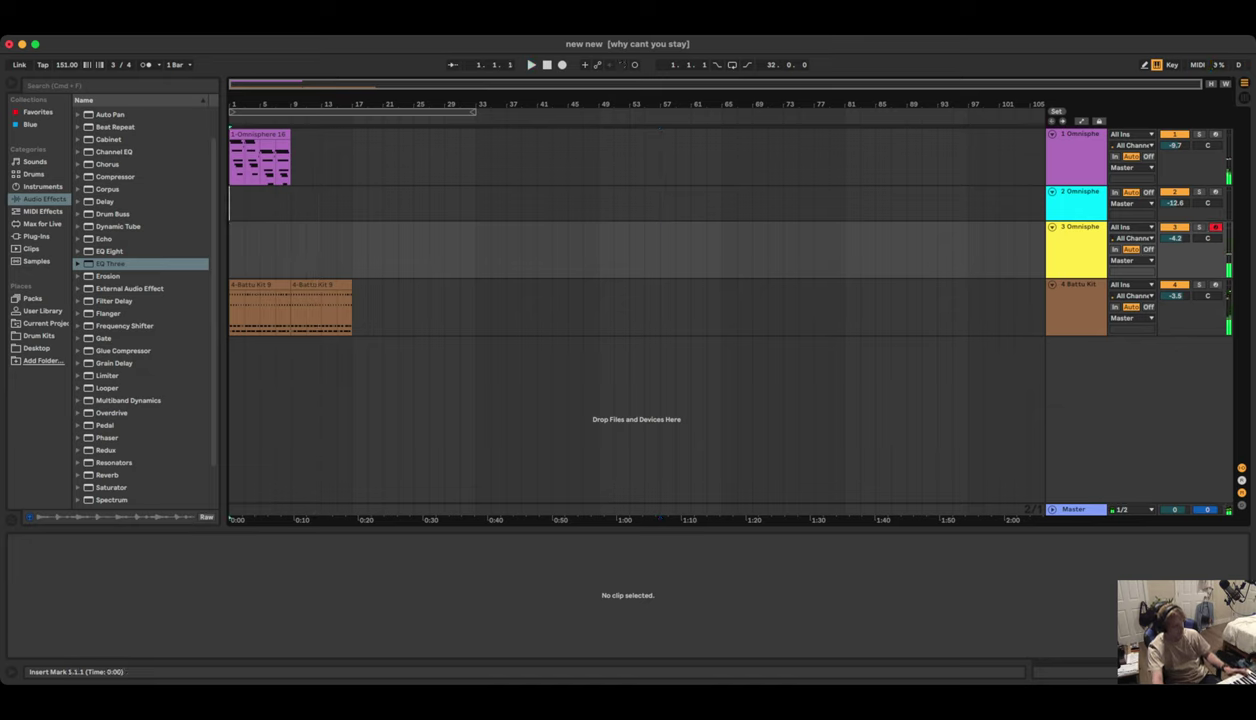
Try recording a second part on the first Omnisphere track from bar 9 and delete that take
left_click(289, 135)
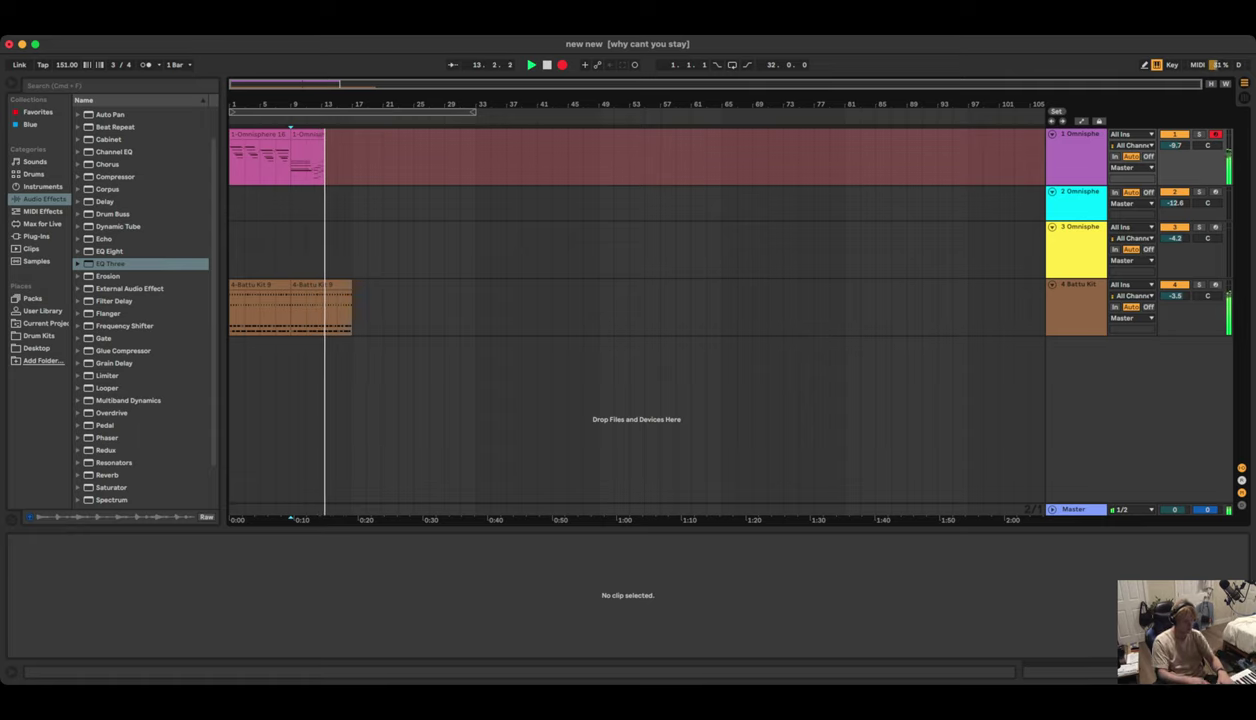
key("space")
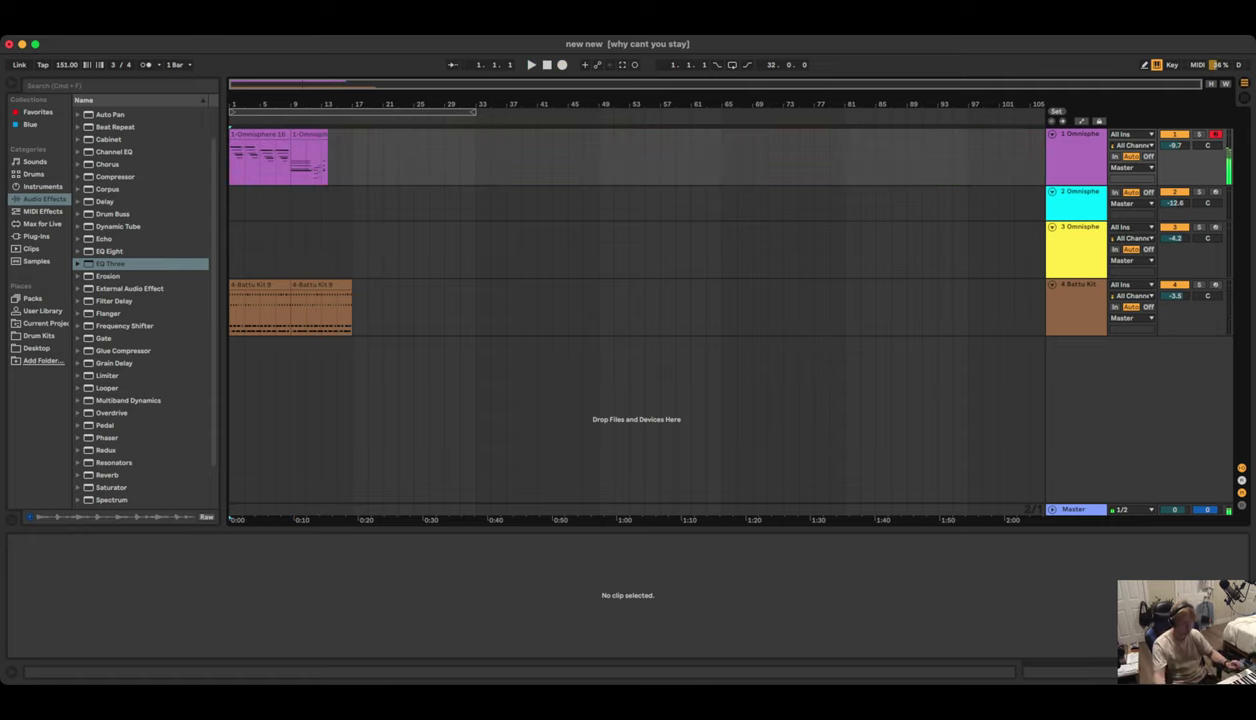
left_click(308, 134)
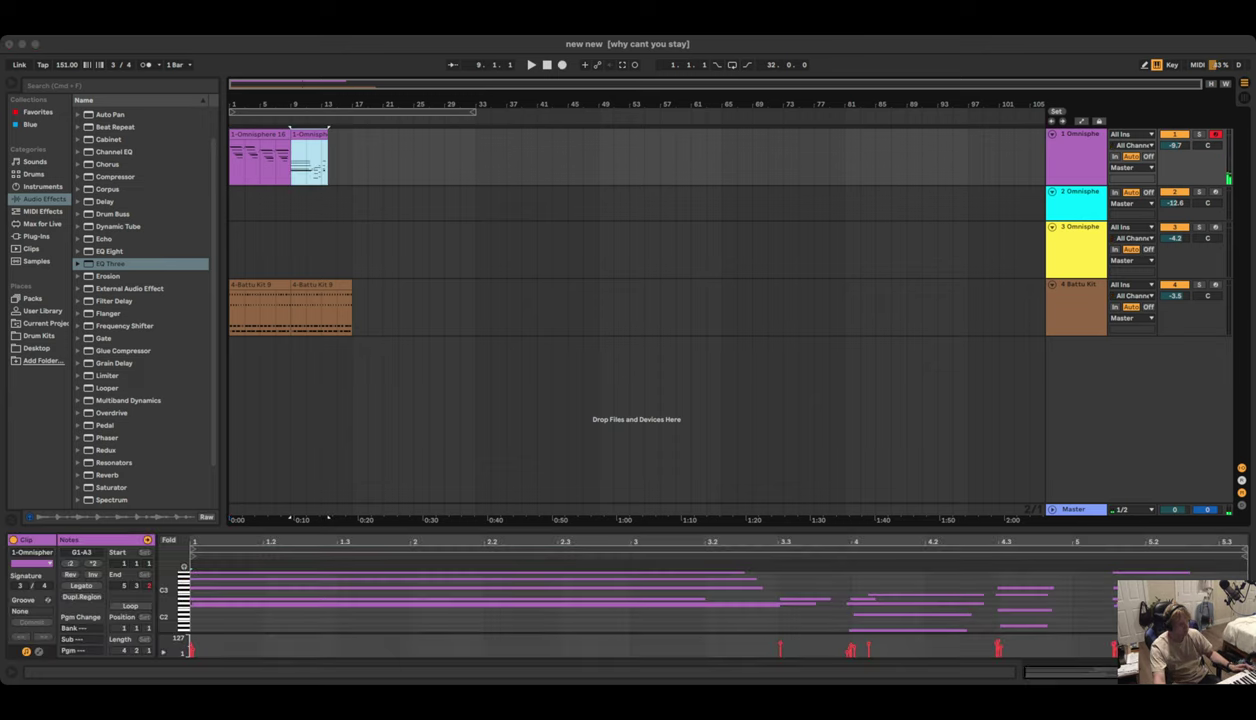
key("Delete")
Record another part over bars 9 to 16 on the first Omnisphere track and play both clips back from the start
left_click(292, 160)
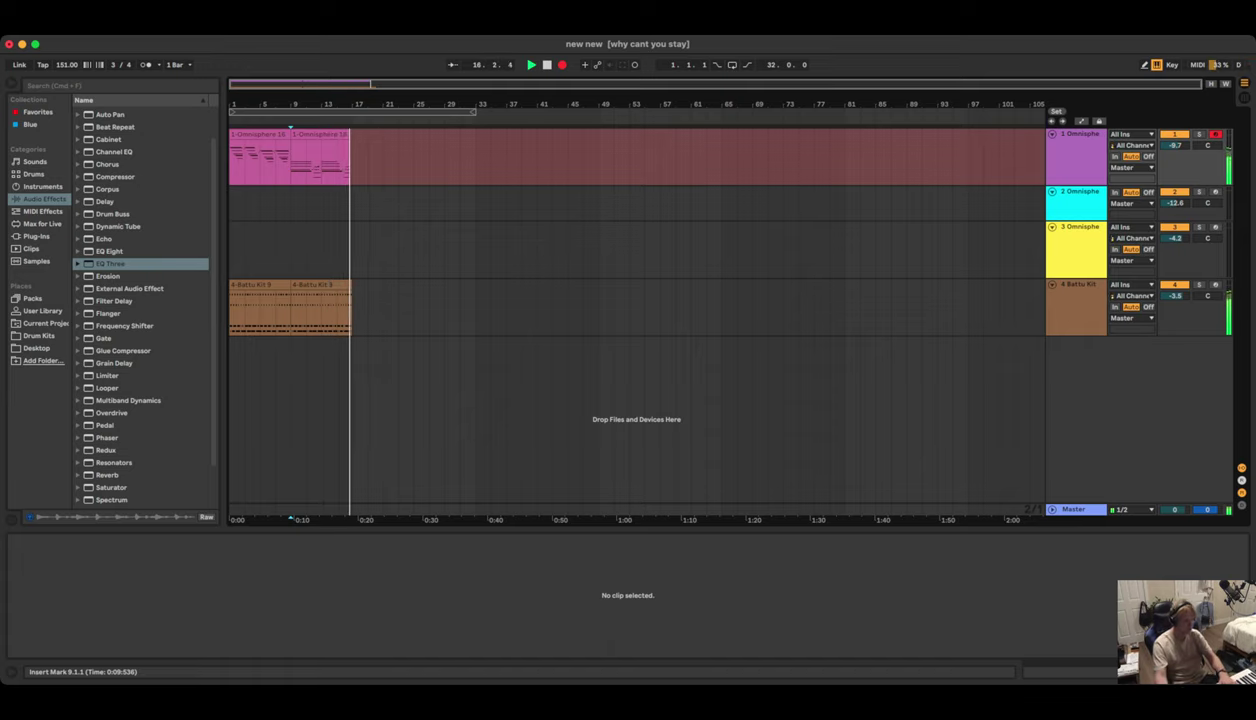
key("space")
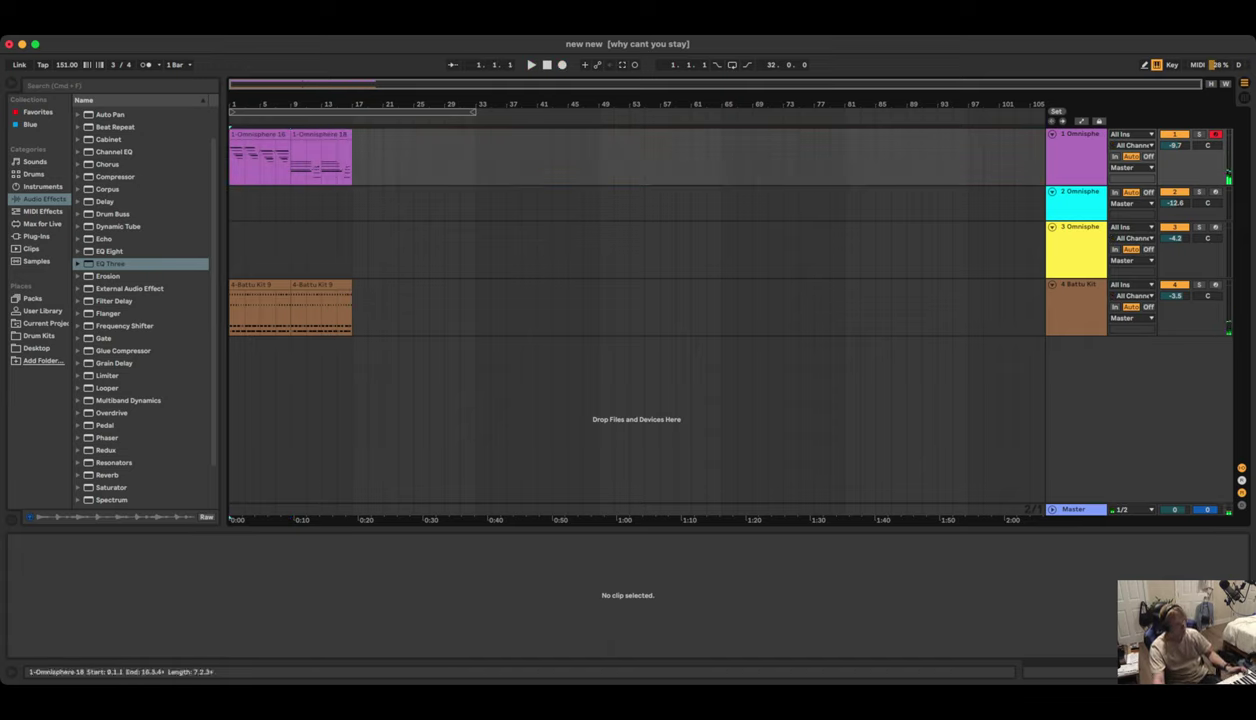
left_click(348, 133)
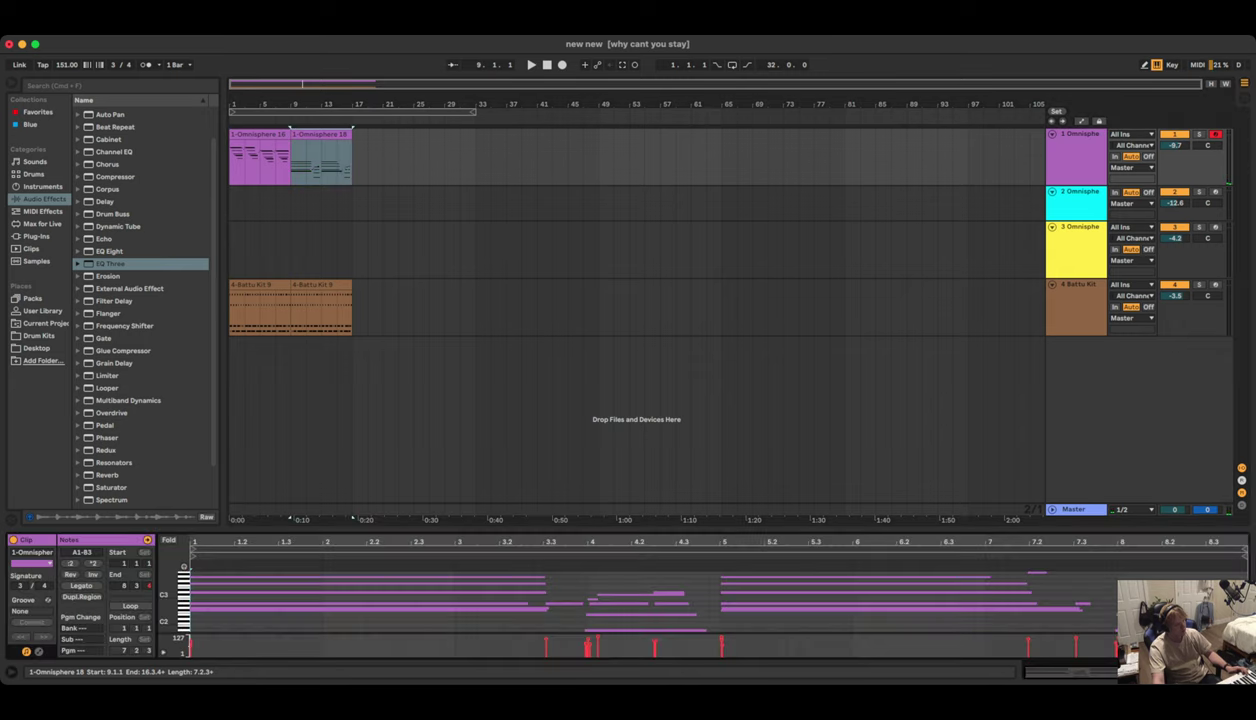
left_click(238, 153)
key("space")
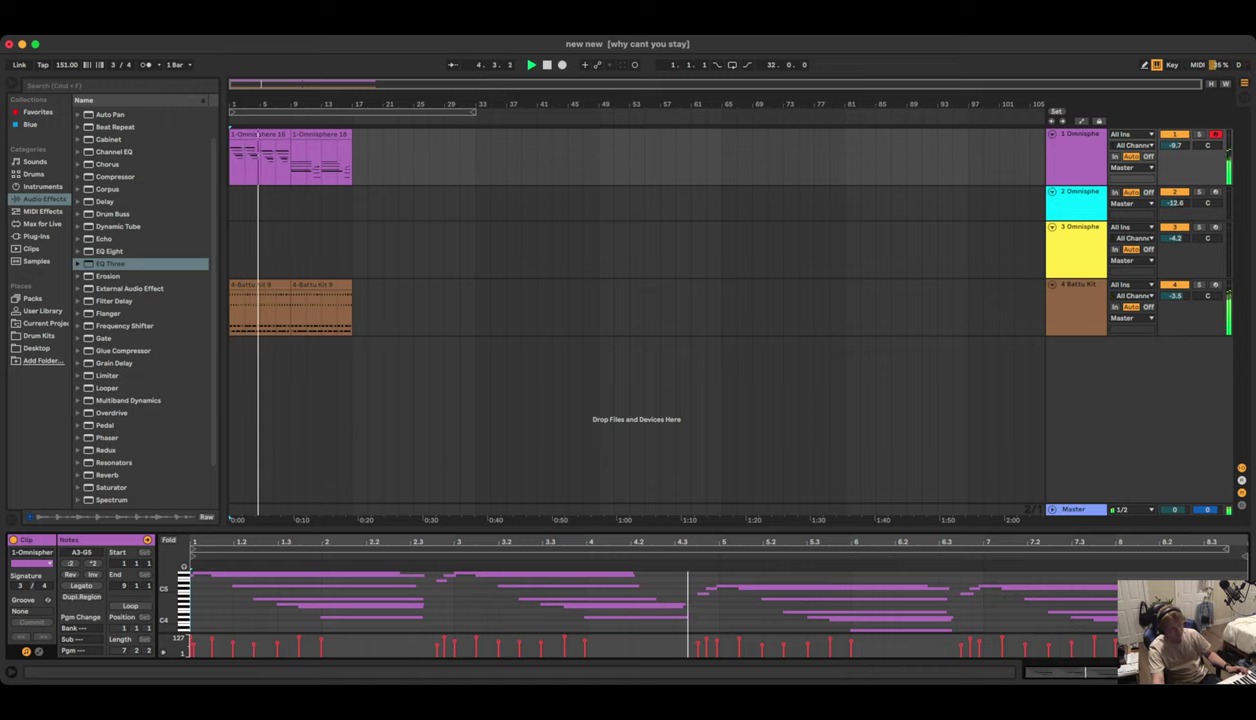
Try recording a part on the third Omnisphere track across all 16 bars and delete the take
left_click(1215, 227)
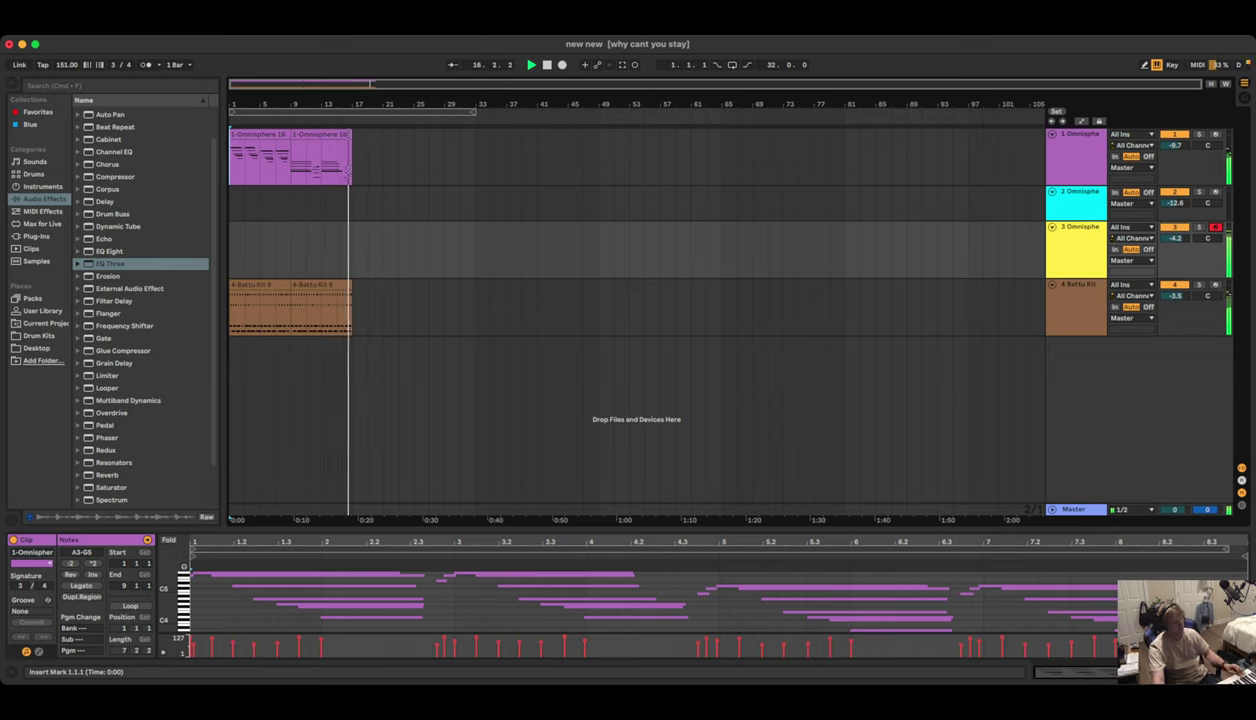
key("space")
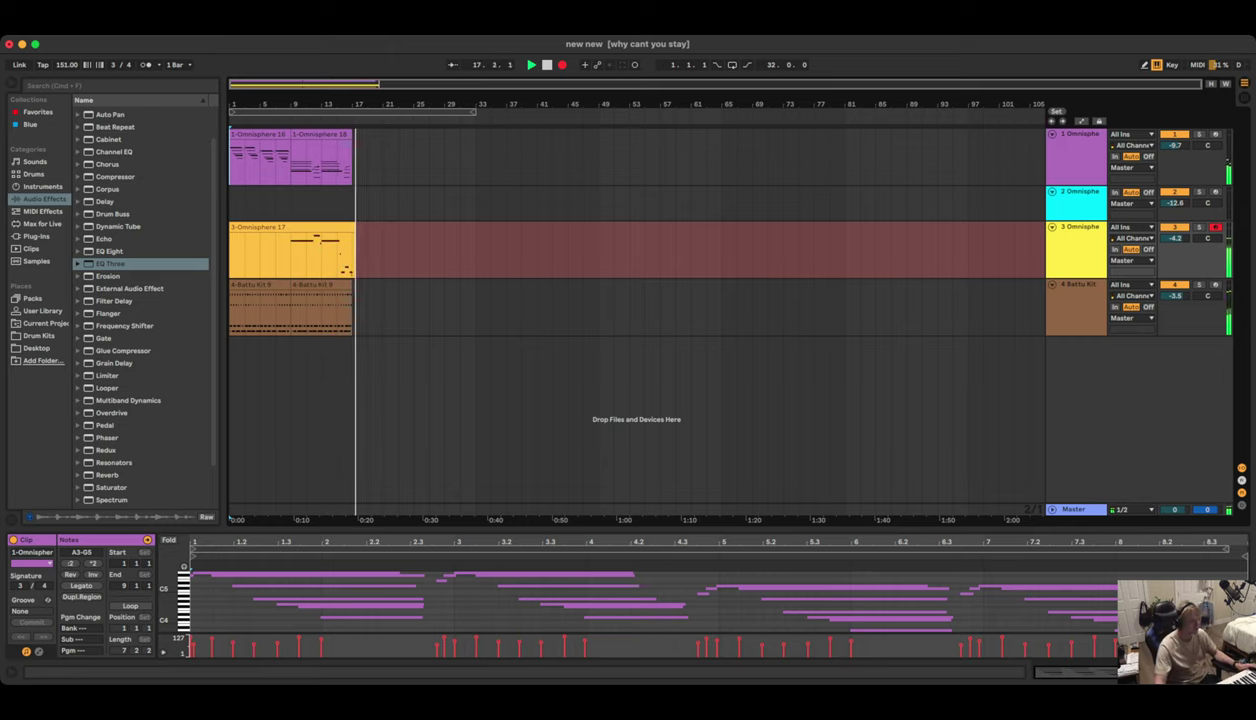
key("space")
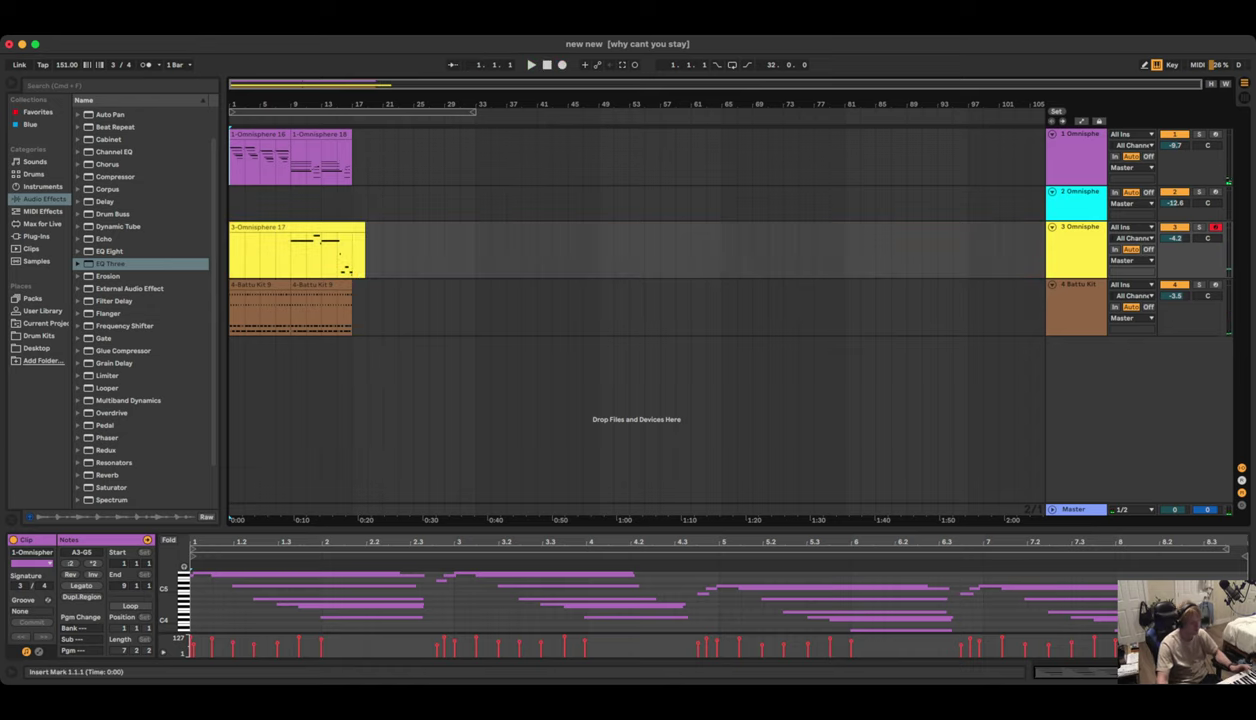
key("Delete")
Play the arrangement from the start and delete the first Omnisphere track's clip in bars 9 to 16
key("space")
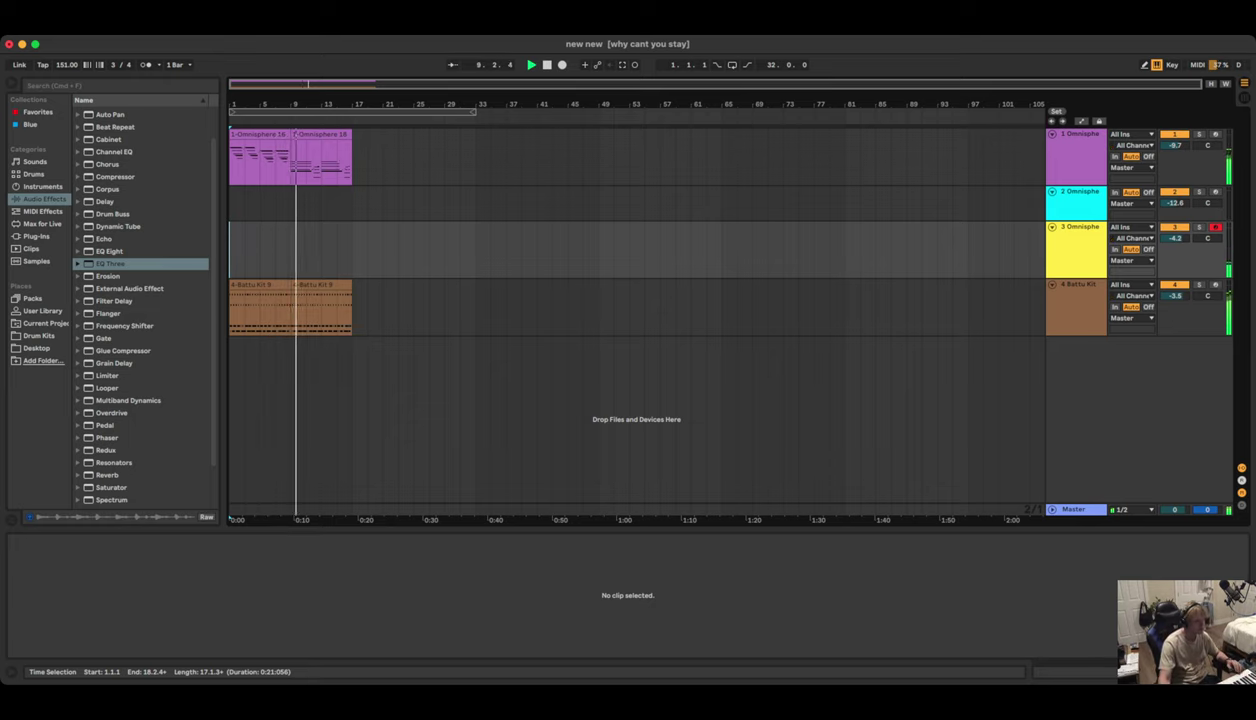
left_click(298, 134)
key("Delete")
Try another take on the third Omnisphere track from bar 1 and discard the recorded clip
double_click(546, 65)
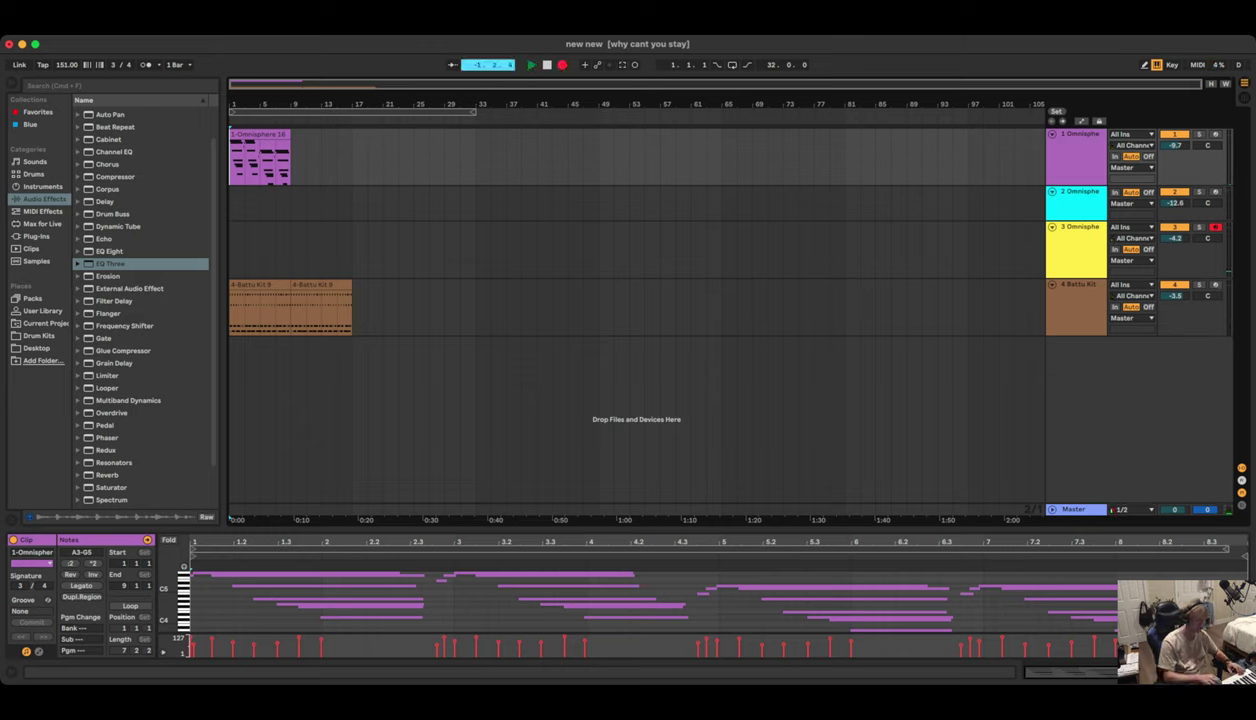
key("space")
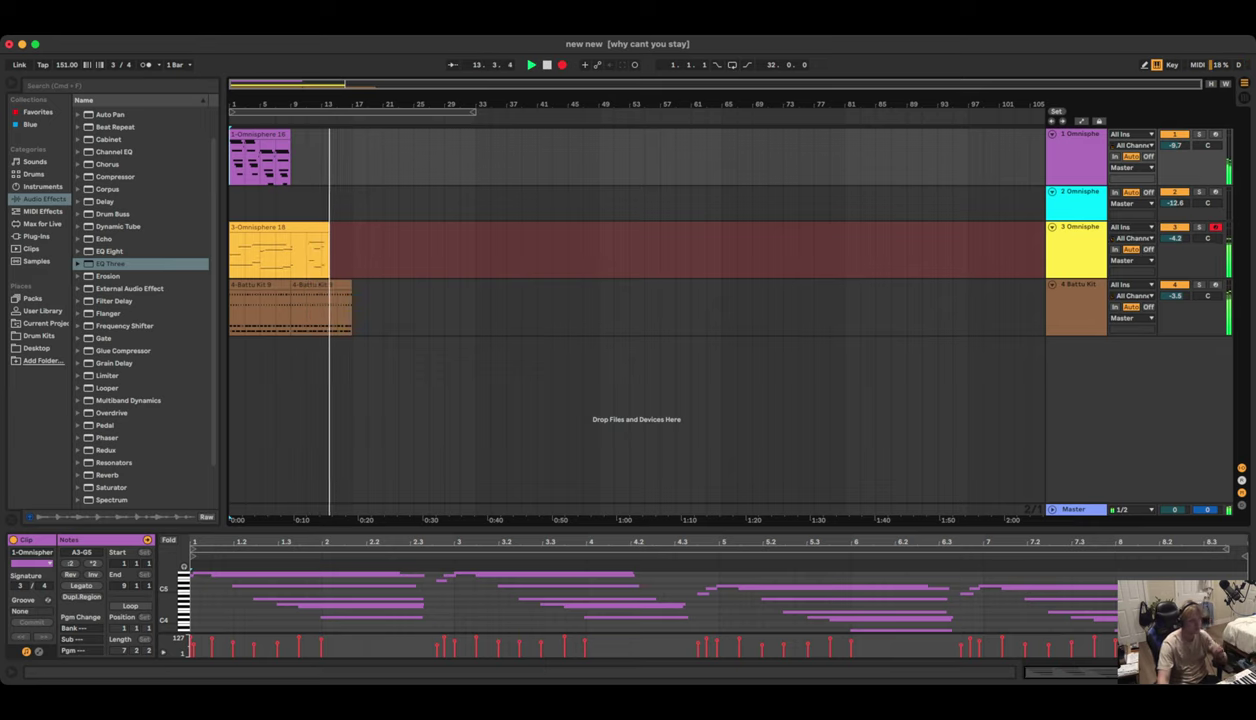
key("space")
left_click(281, 227)
key("Delete")
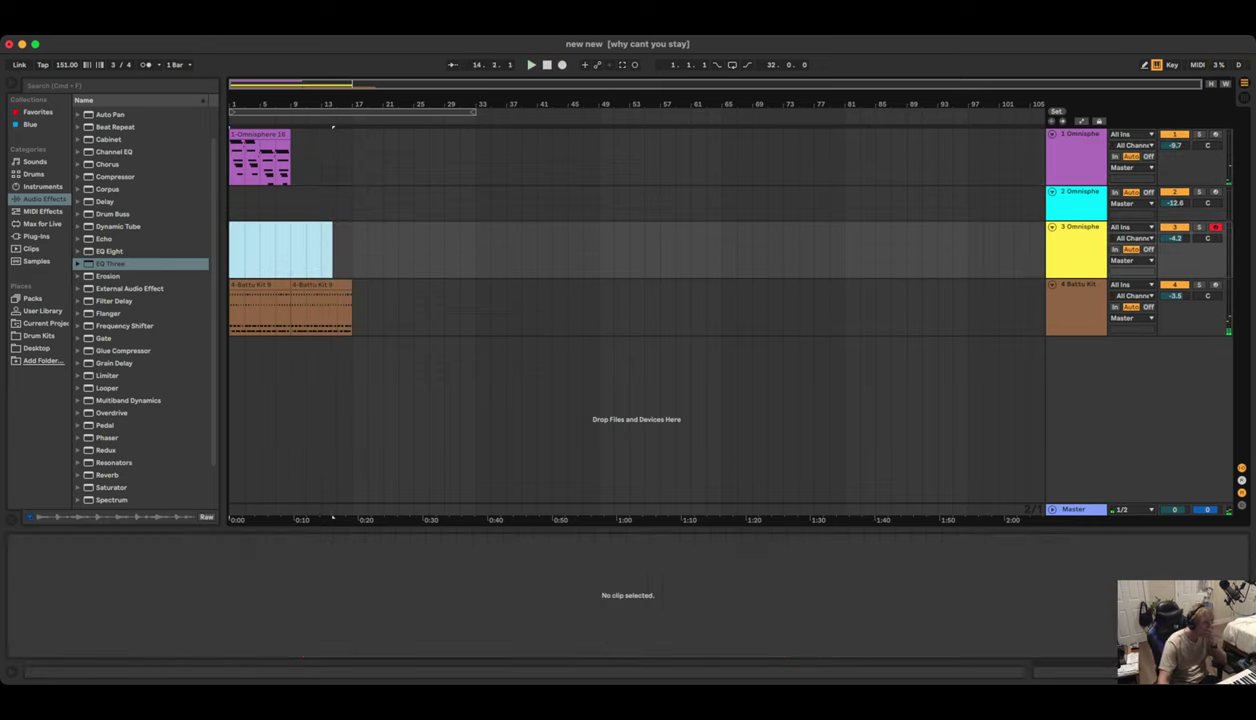
left_click(230, 250)
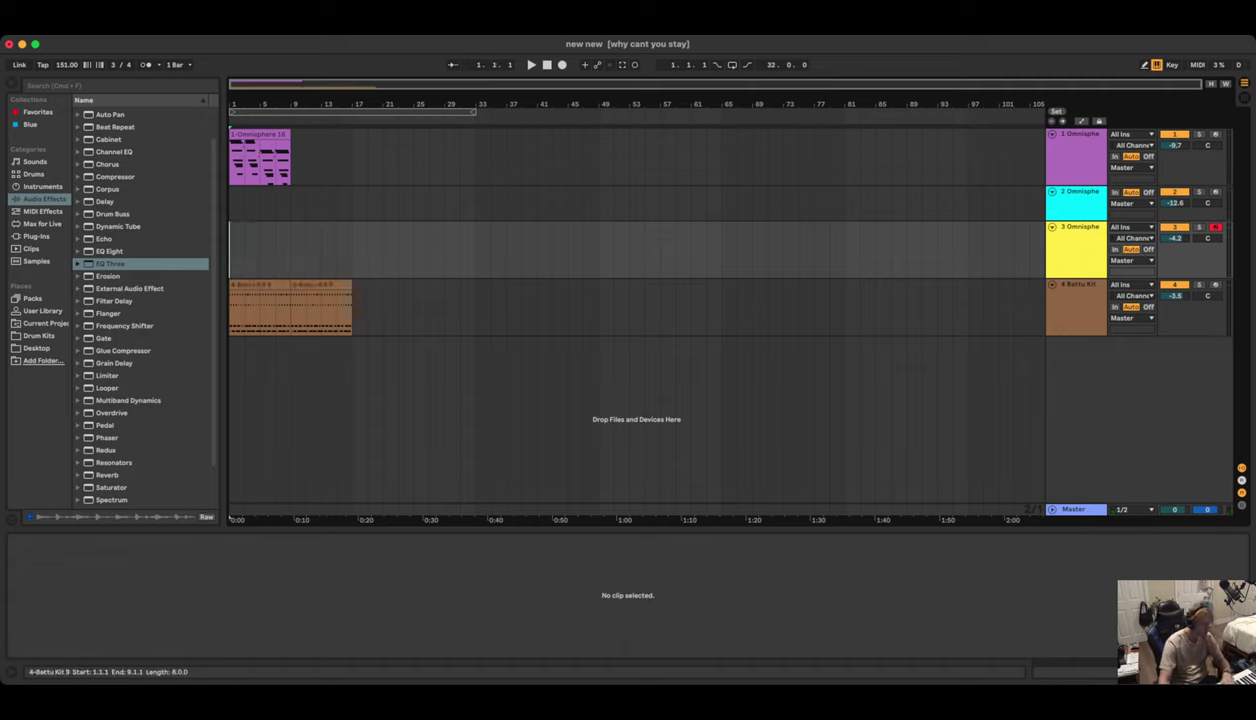
Delete all Cowbell LatinTing and Hihat BlackHole Closed 1 notes from the first Battu Kit clip, using an enlarged note editor
left_click(258, 305)
key("space")
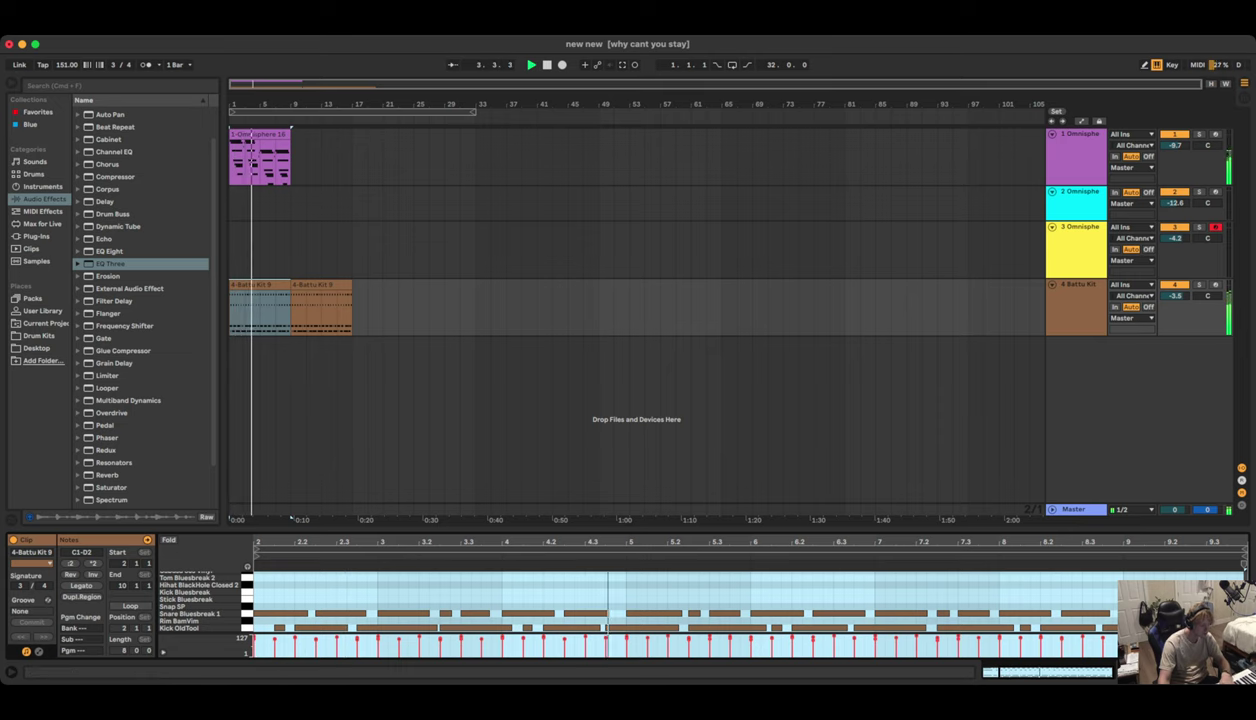
left_click_drag(450, 530, 450, 238)
left_click(449, 334)
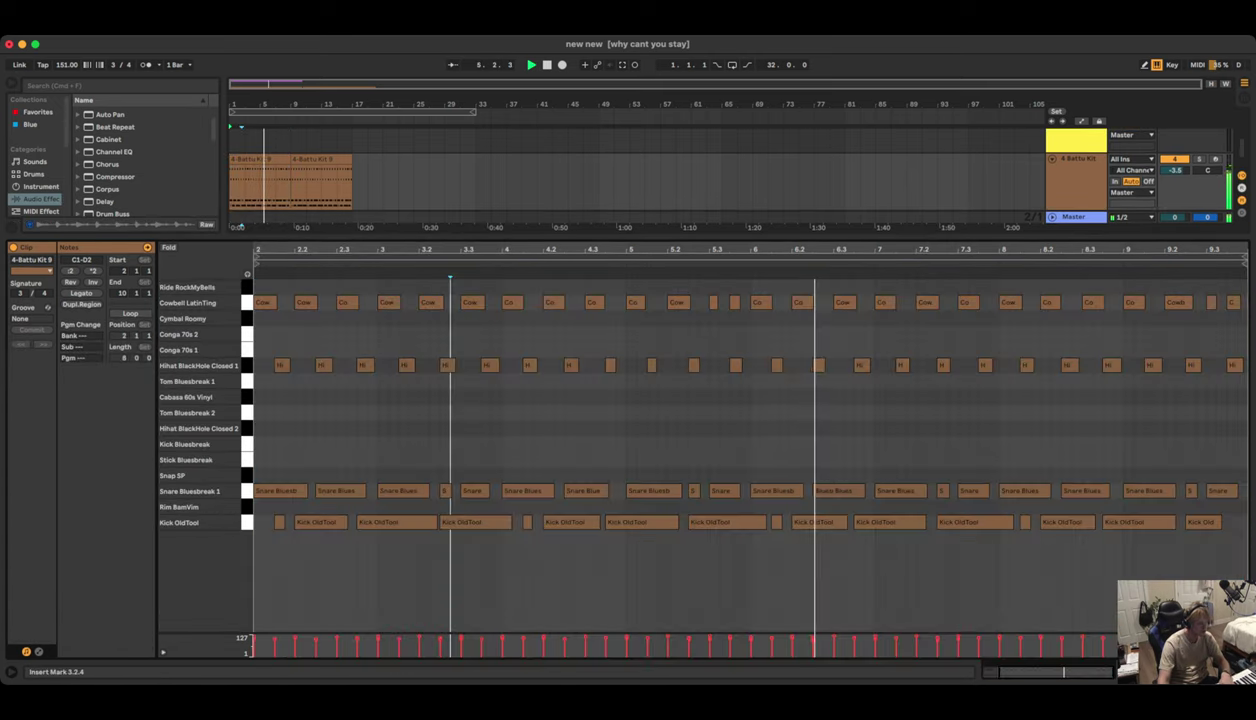
mouse_move(265, 286)
left_mouse_down()
mouse_move(1061, 372)
mouse_move(1227, 372)
left_mouse_up()
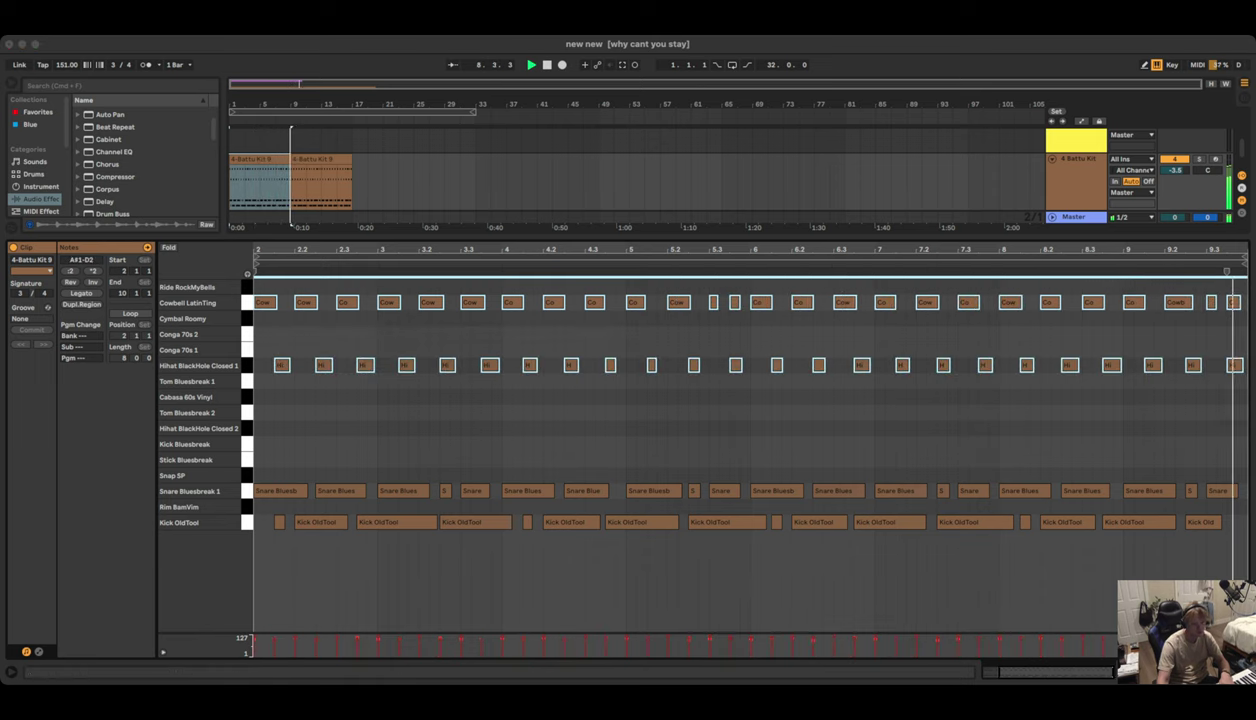
key("super+Tab")
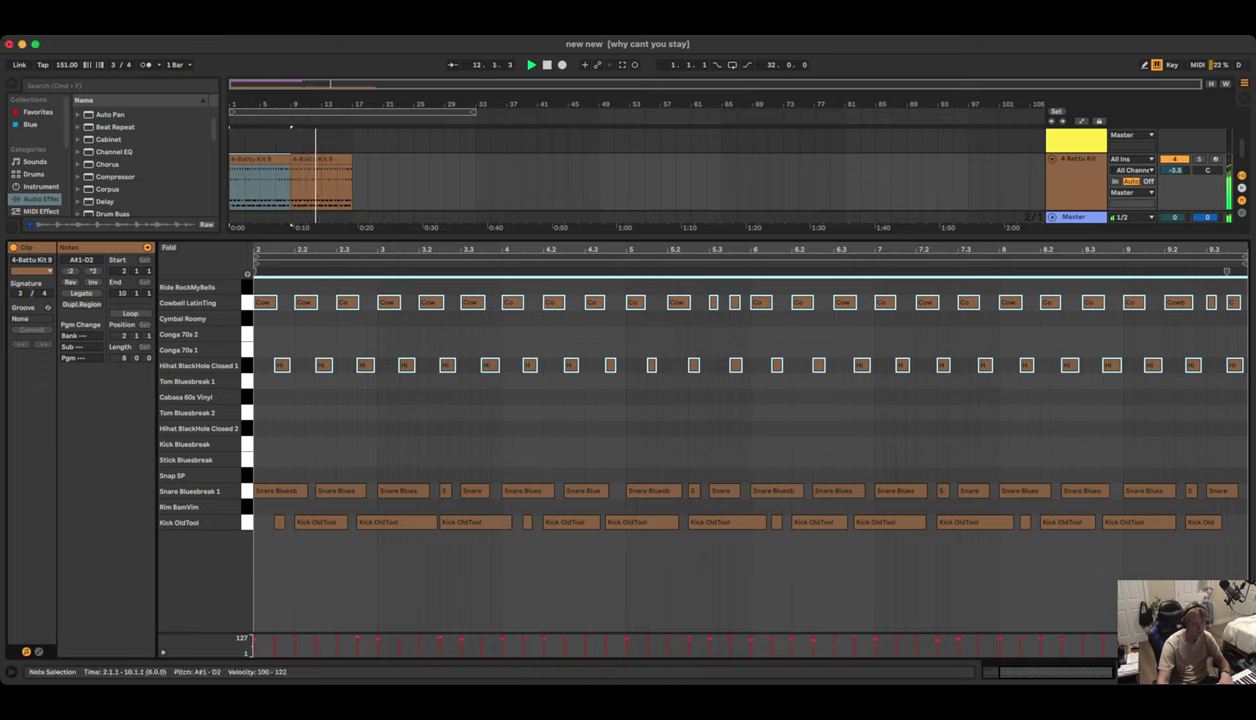
key("Delete")
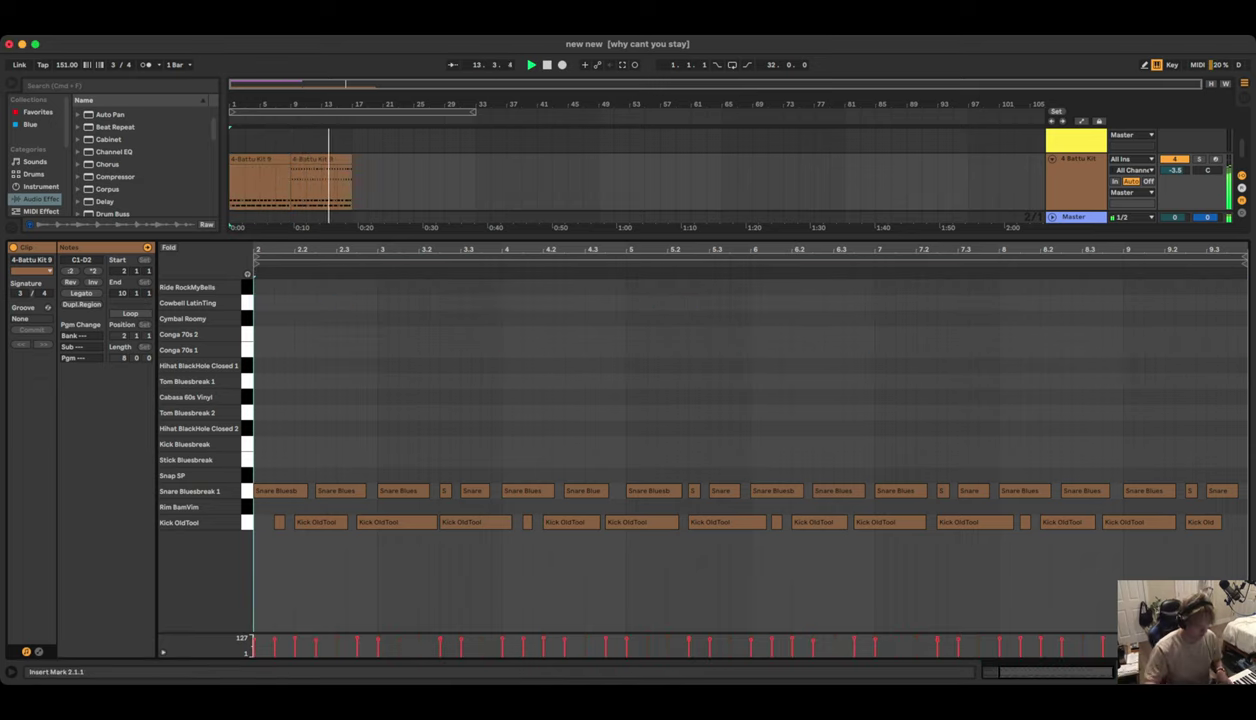
Delete all Snare Bluesbreak 1 and Kick OldTool notes from the first Battu Kit clip while playing it from the start
key("space")
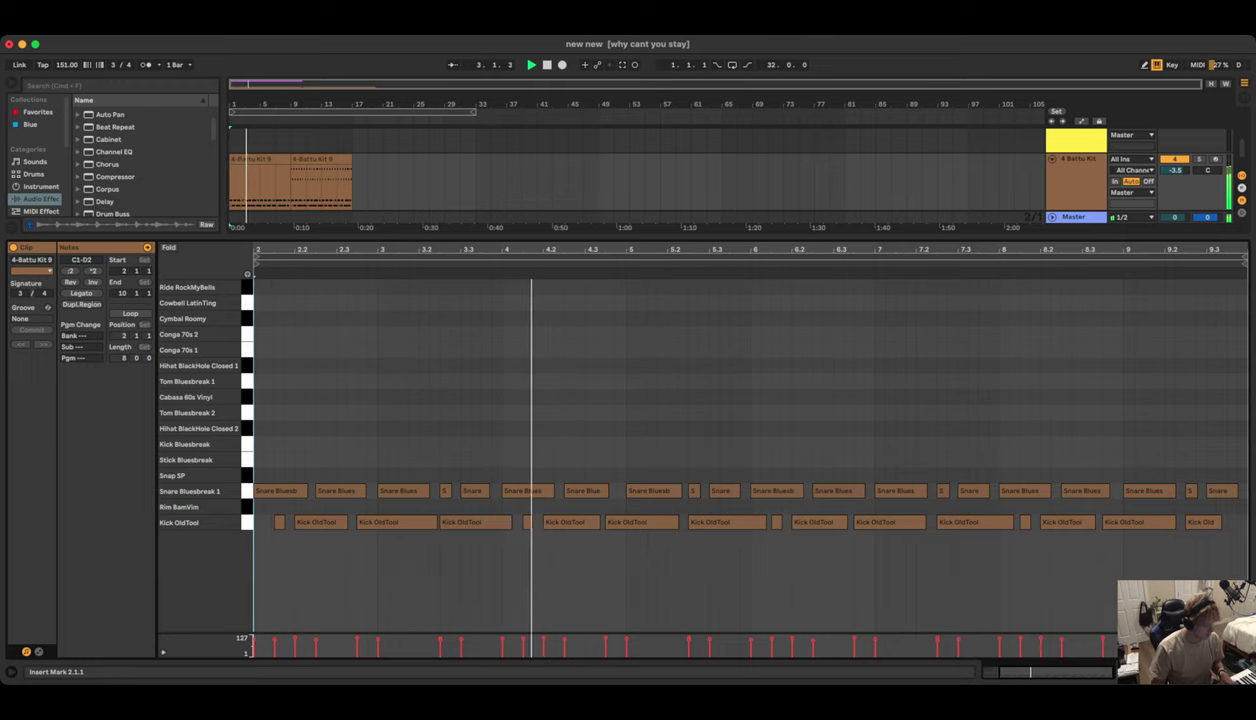
left_click_drag(309, 465, 641, 530)
left_click(461, 455)
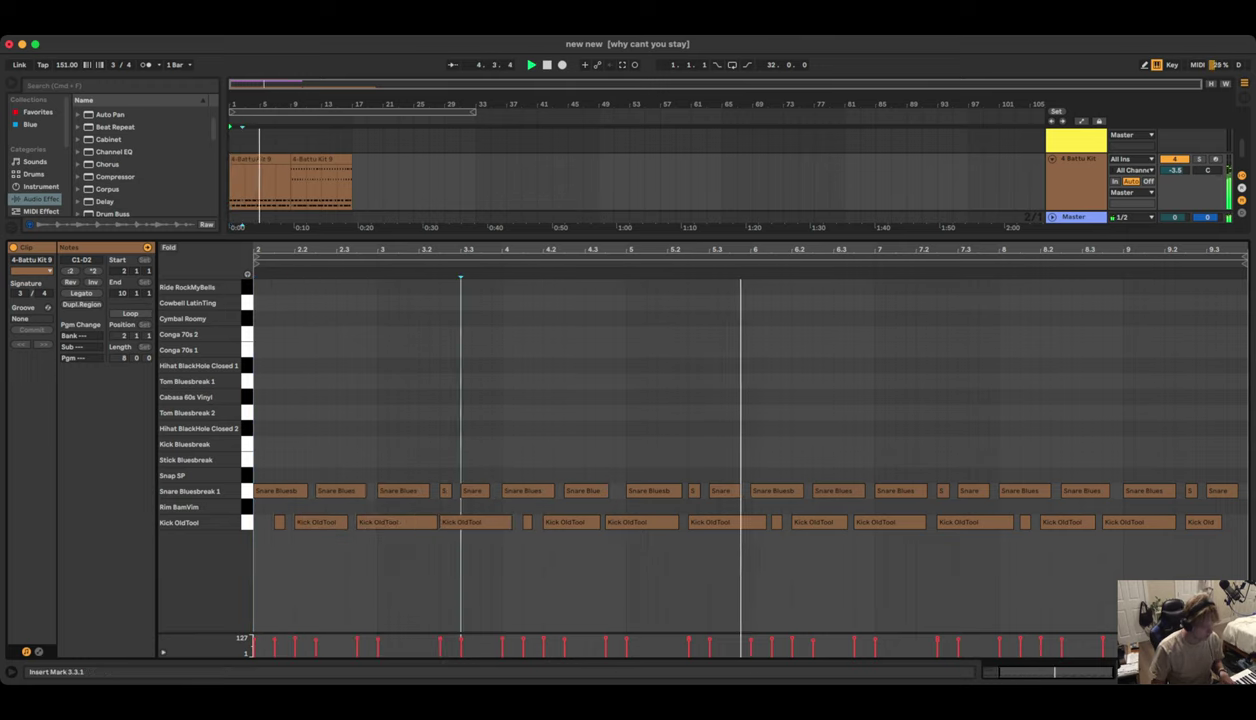
left_click_drag(294, 470, 898, 550)
left_click(928, 560)
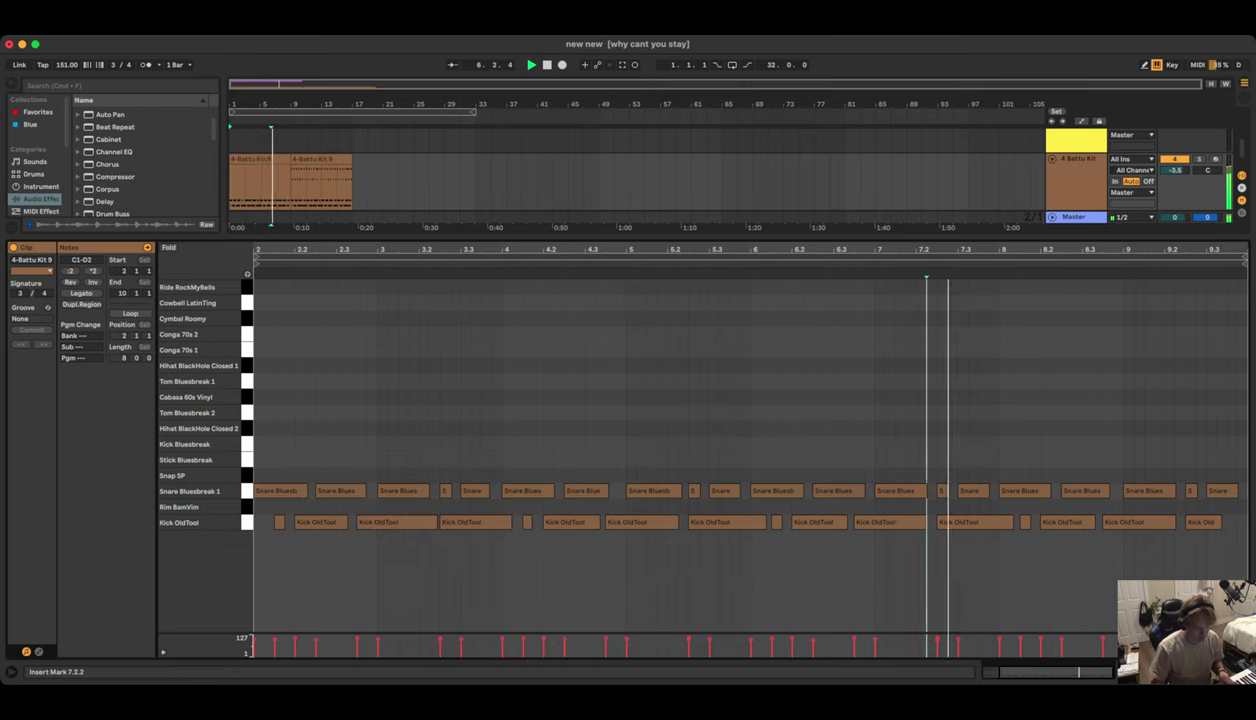
left_click_drag(1223, 478, 270, 543)
key("Delete")
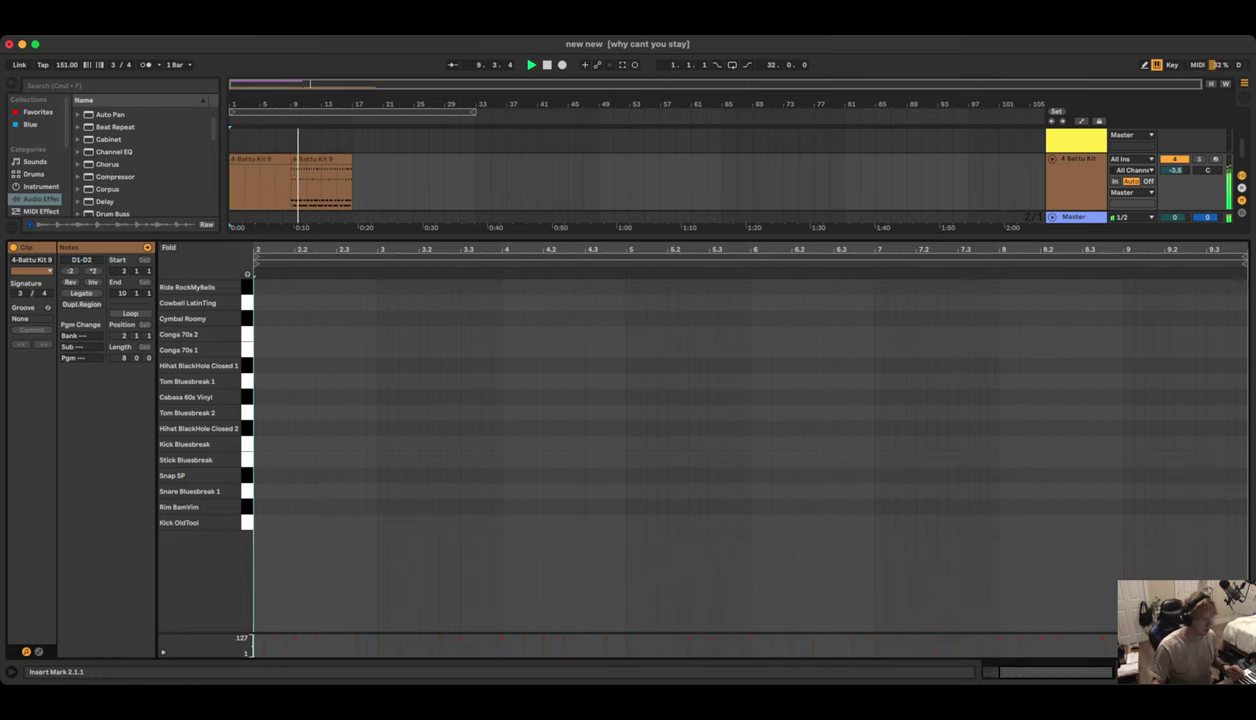
Try recording a new drum part on the Battu Kit track from bar 1 and delete the overshoot past bar 17
key("space")
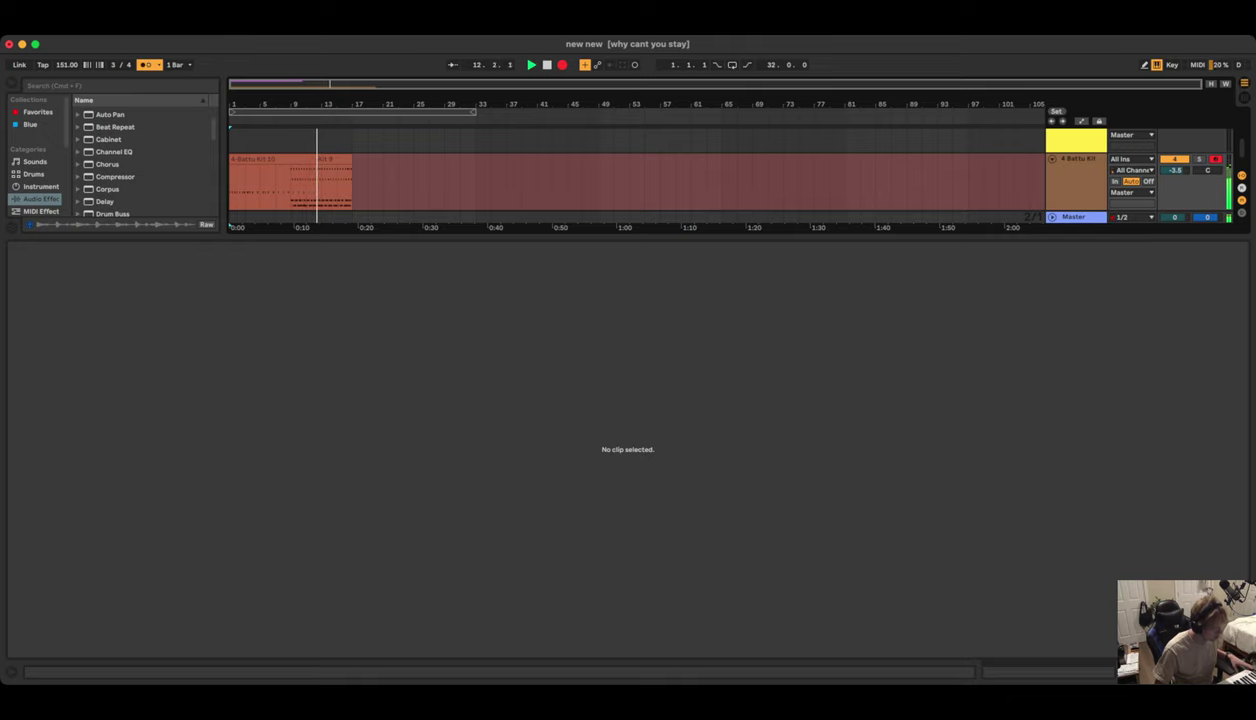
key("F9")
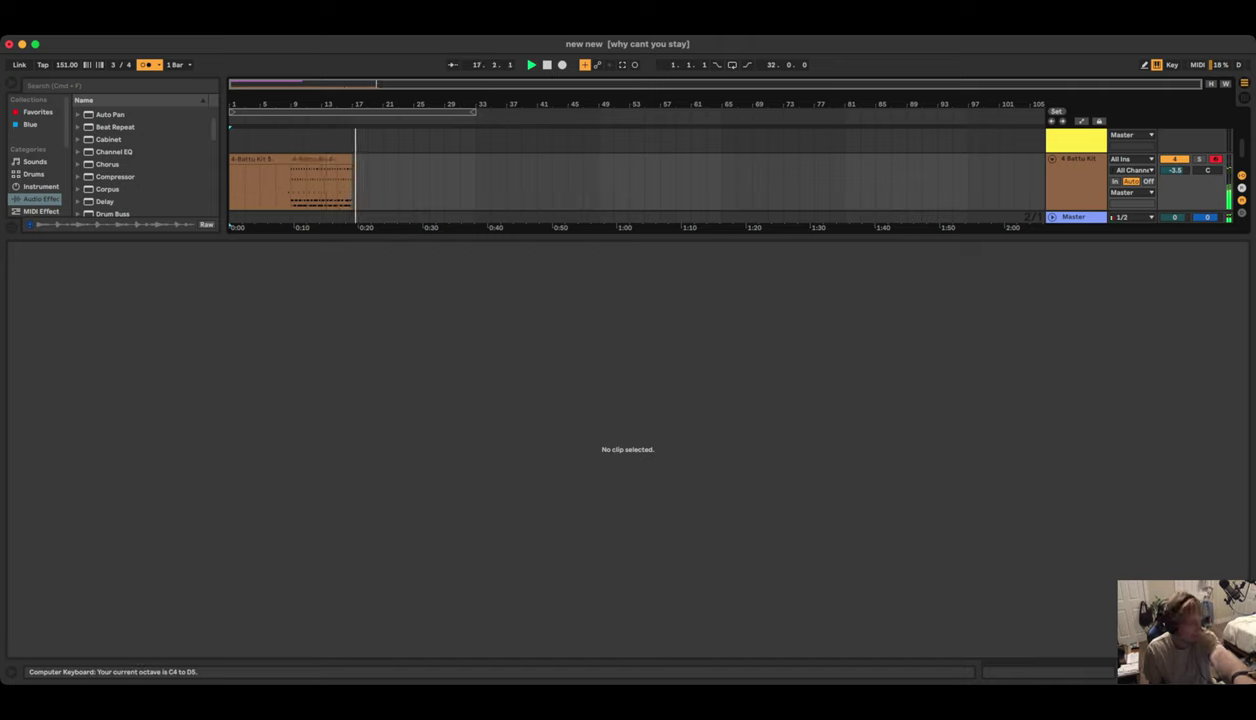
key("space")
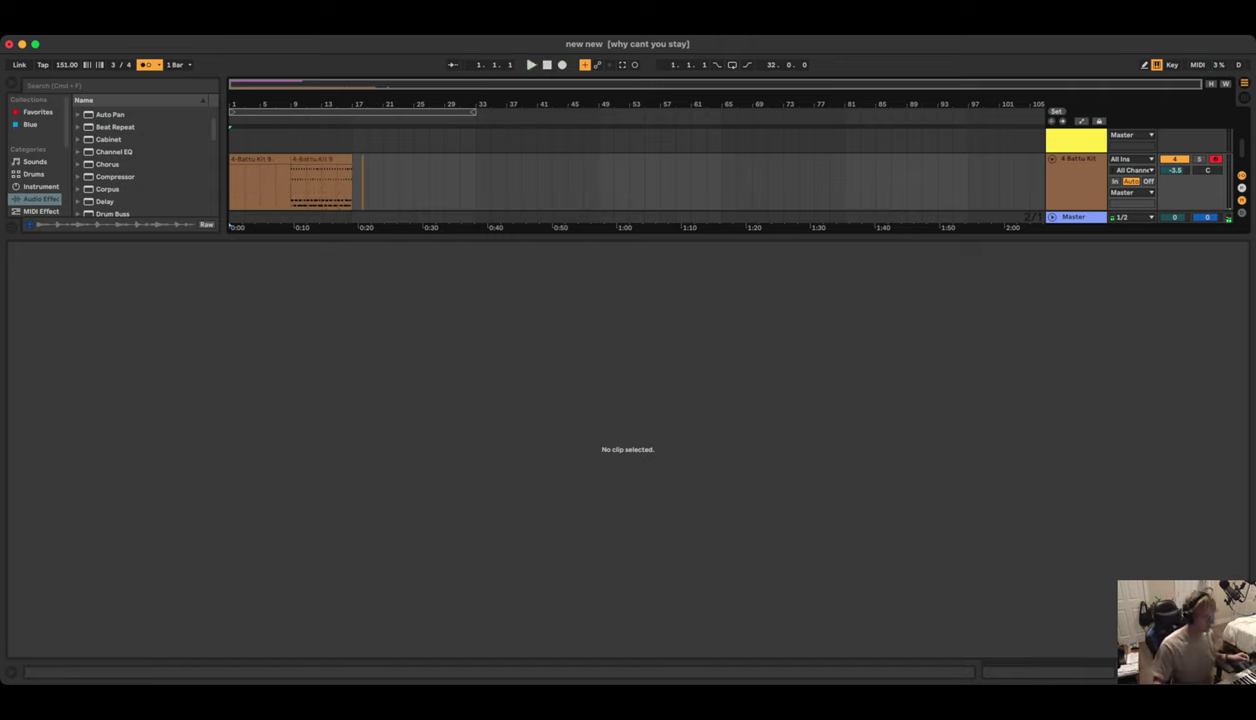
mouse_move(367, 185)
left_mouse_down()
mouse_move(382, 224)
mouse_move(367, 185)
mouse_move(353, 185)
left_mouse_up()
key("Delete")
key("Delete")
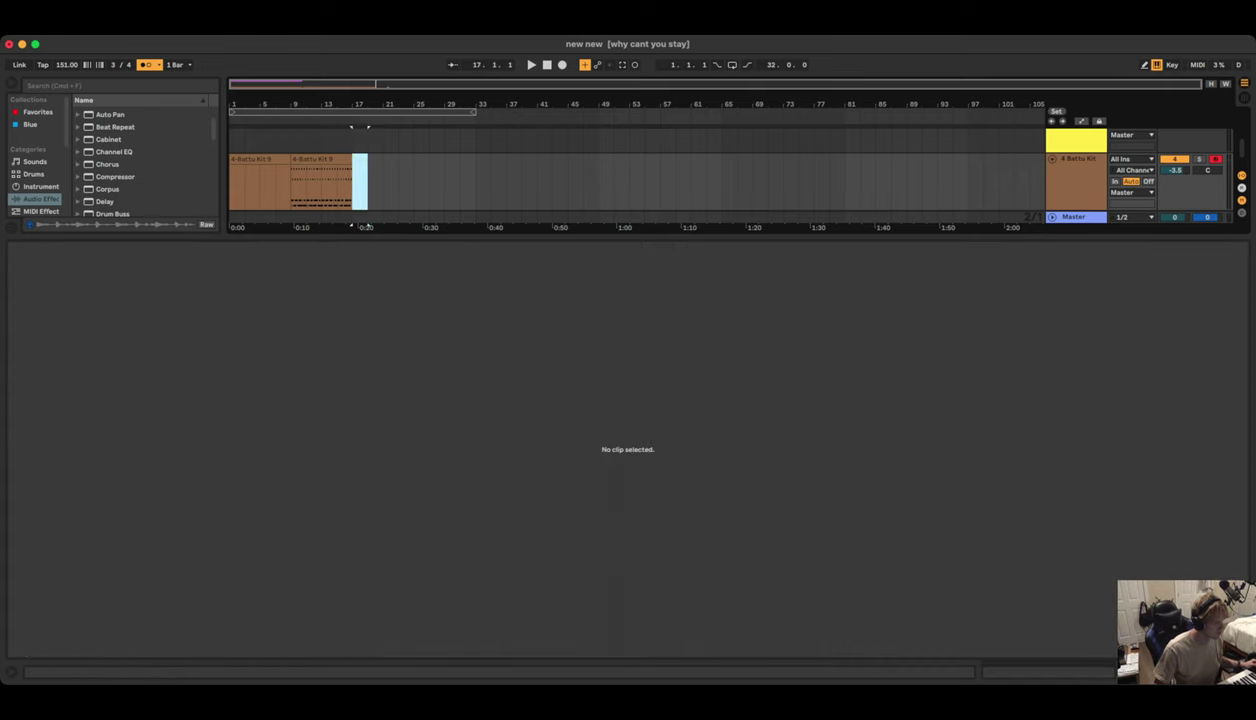
Try another Battu Kit take from bar 1, stop it and delete the track's clips in bars 1 to 8
left_click(546, 65)
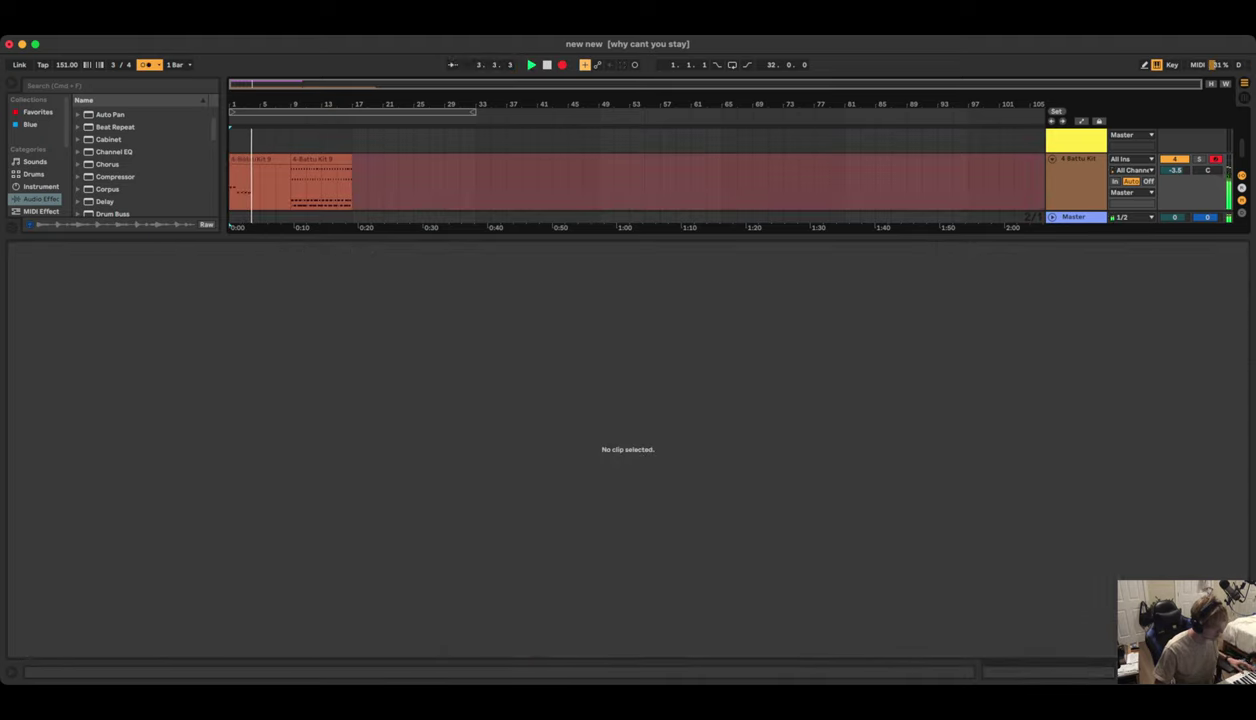
key("F9")
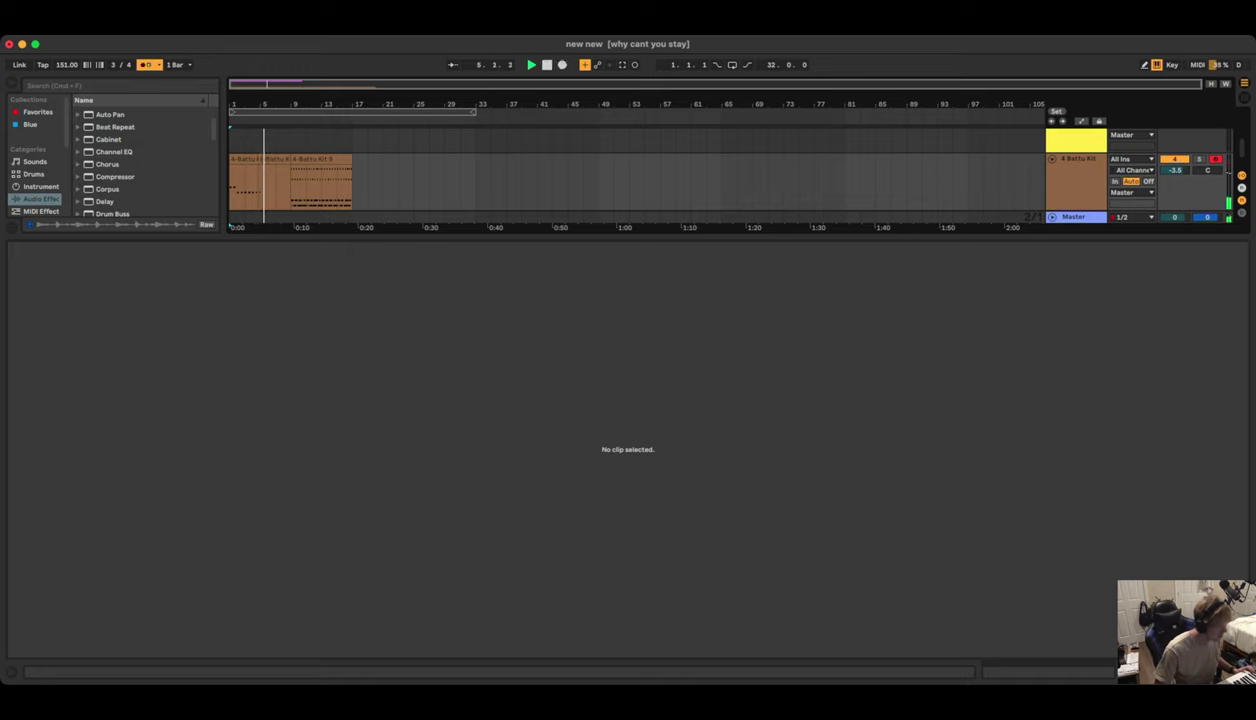
left_click(273, 159)
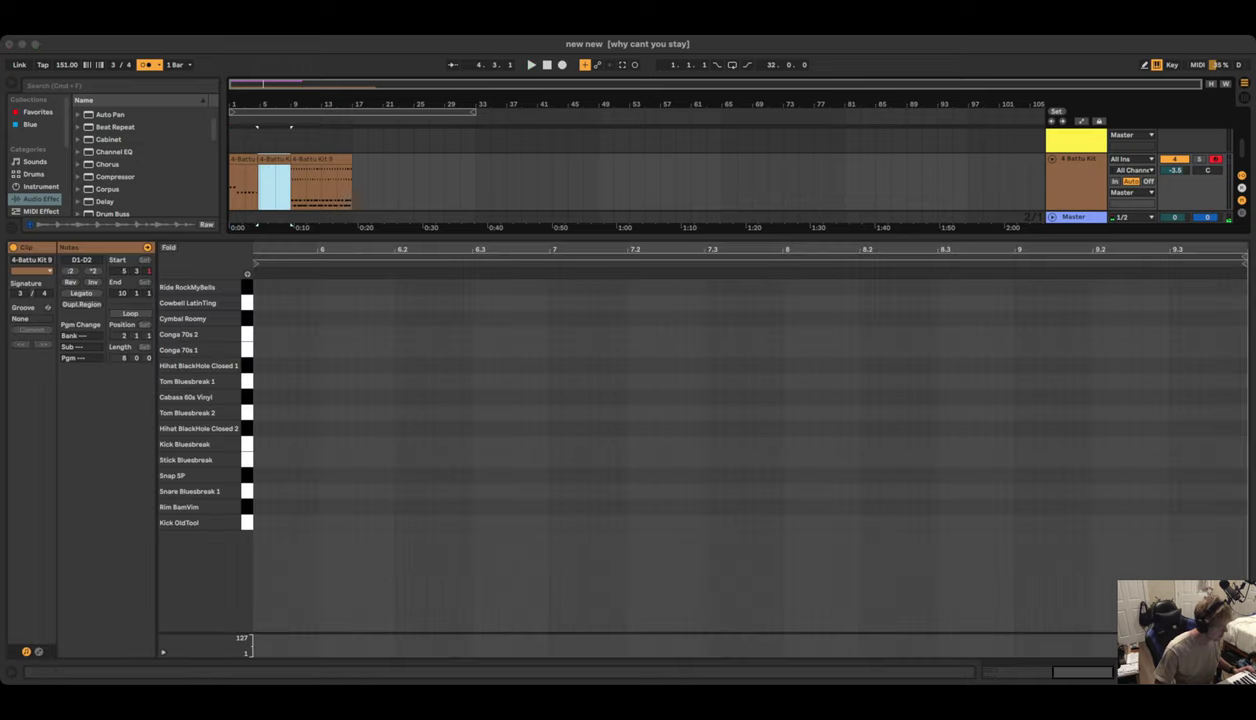
key("Delete")
left_click(243, 159)
key("Delete")
Record a fresh drum part on the Battu Kit track from bar 1 and enlarge the arrangement view
left_click(232, 180)
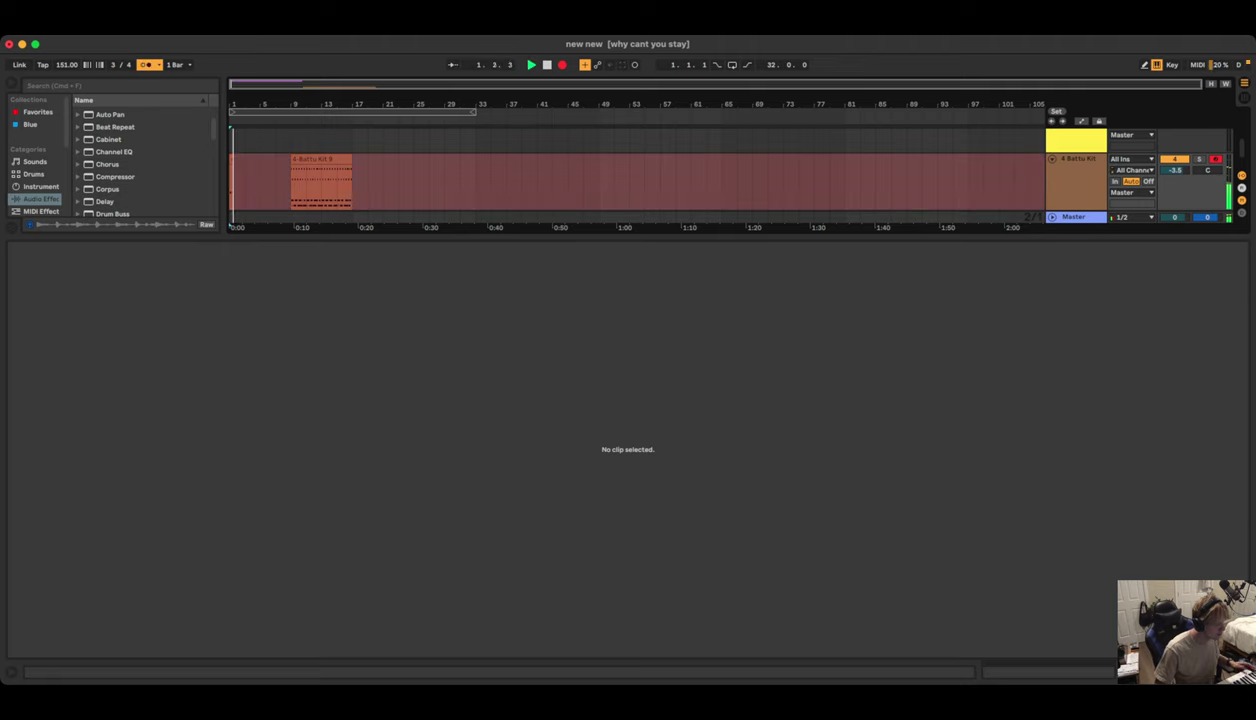
left_click_drag(640, 237, 640, 527)
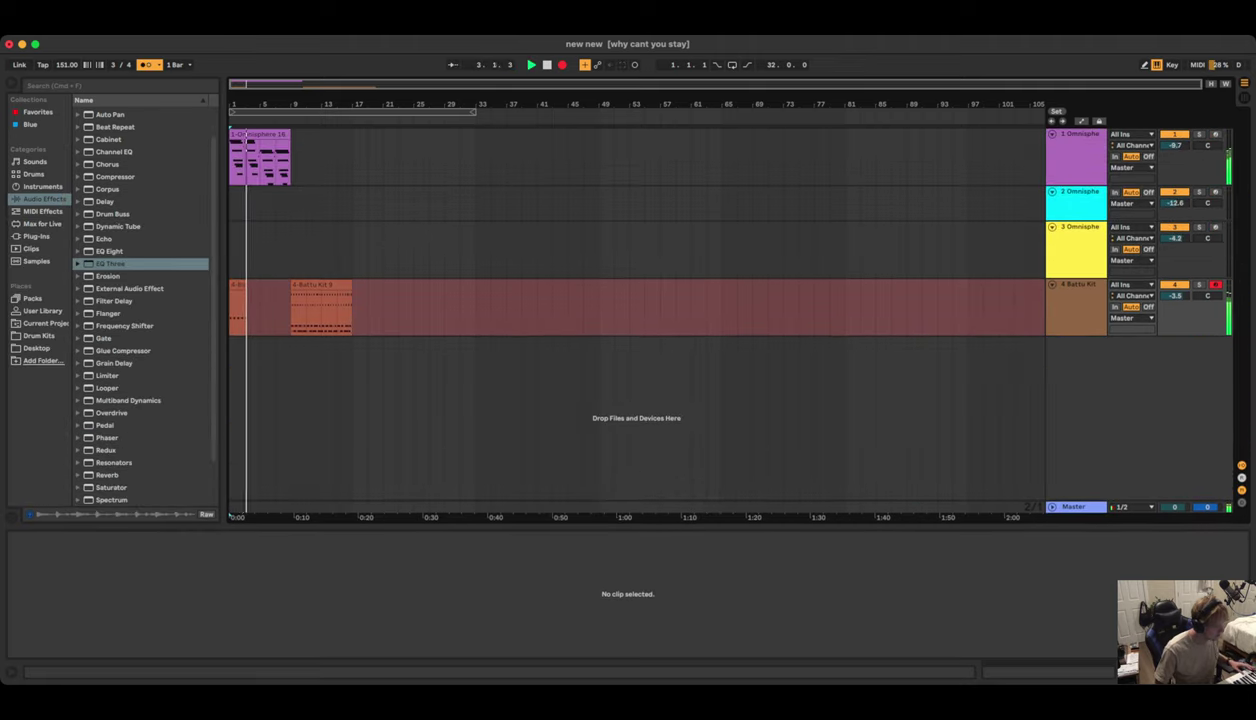
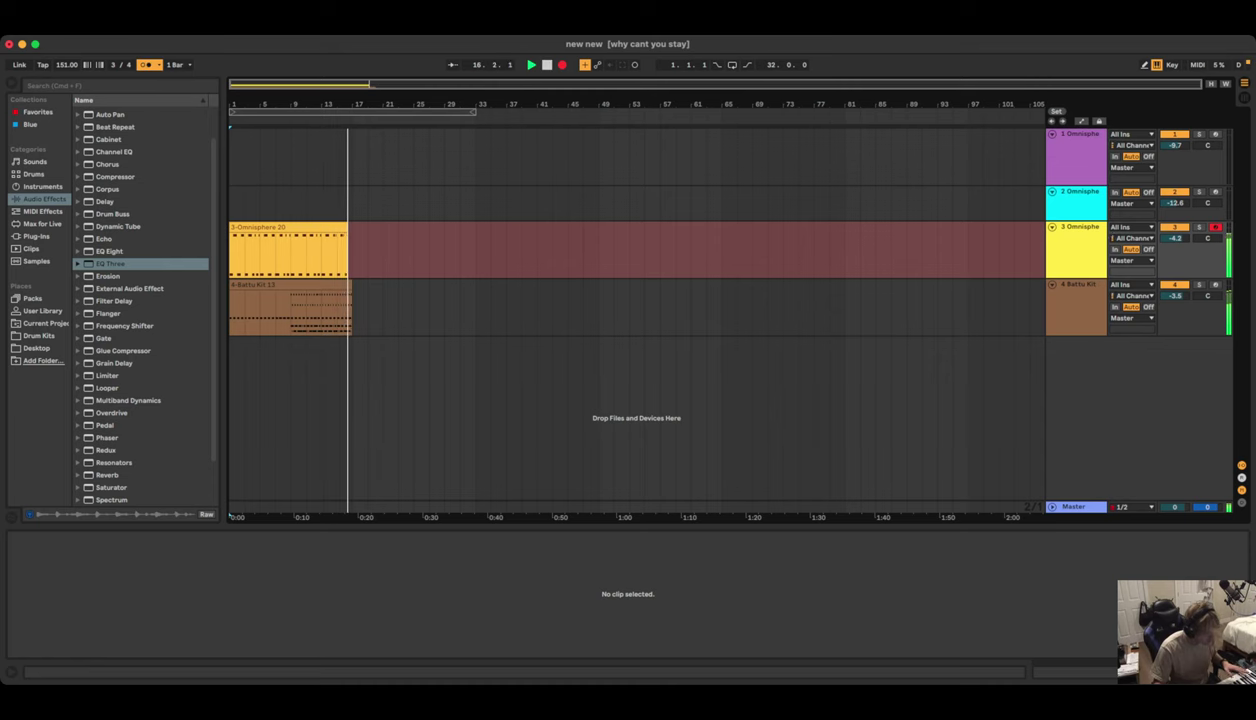
Finish the 16-bar take on the third Omnisphere track, select all its notes and set the track volume to -9.7 dB
key("space")
left_click(290, 227)
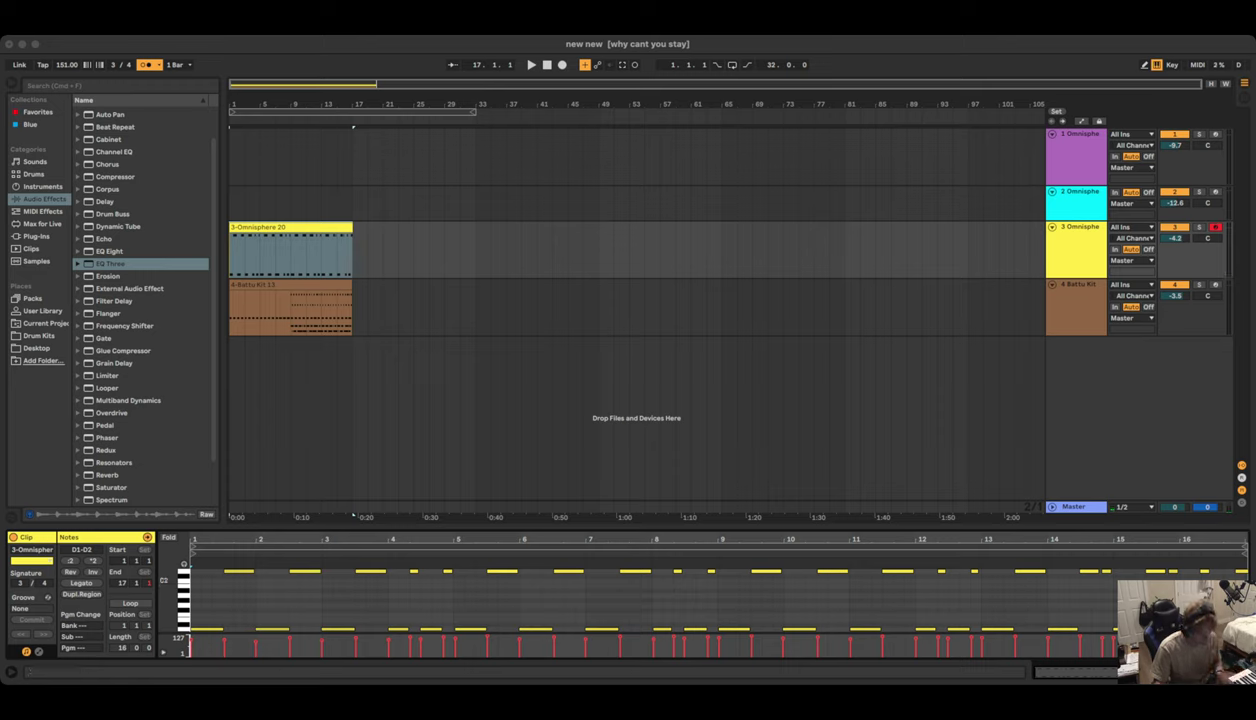
key("super+a")
key("space")
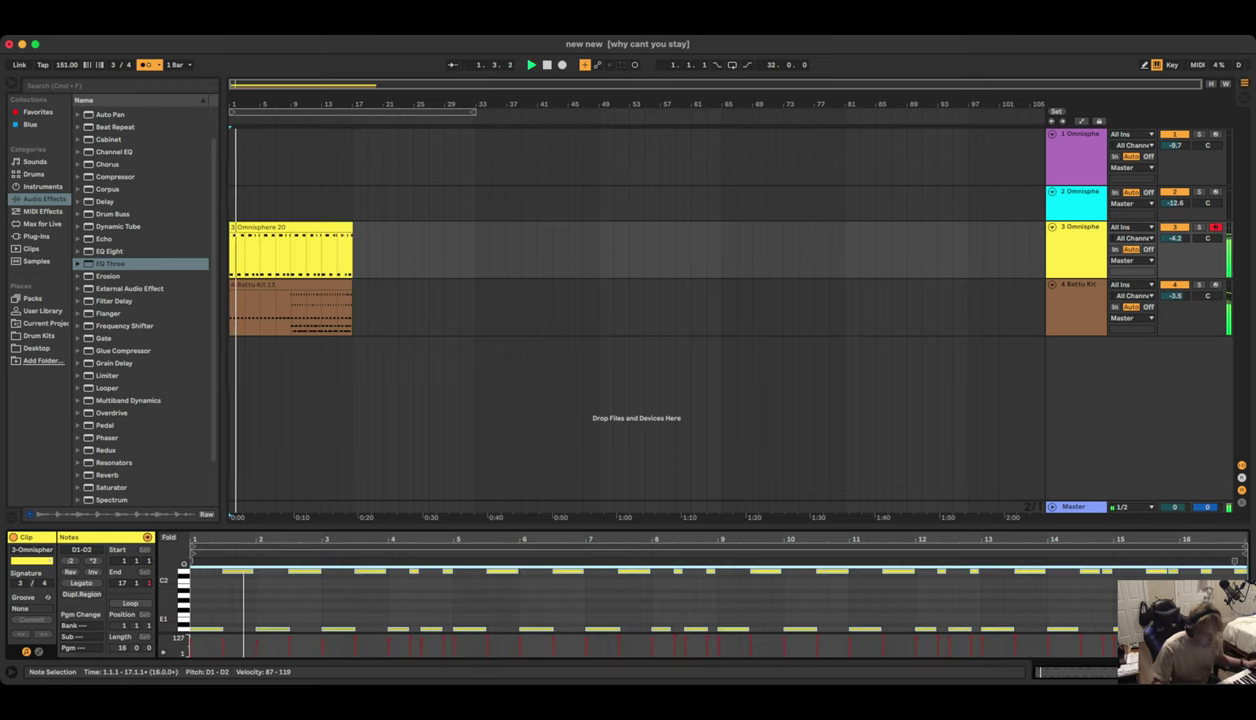
left_click_drag(1175, 238, 1175, 262)
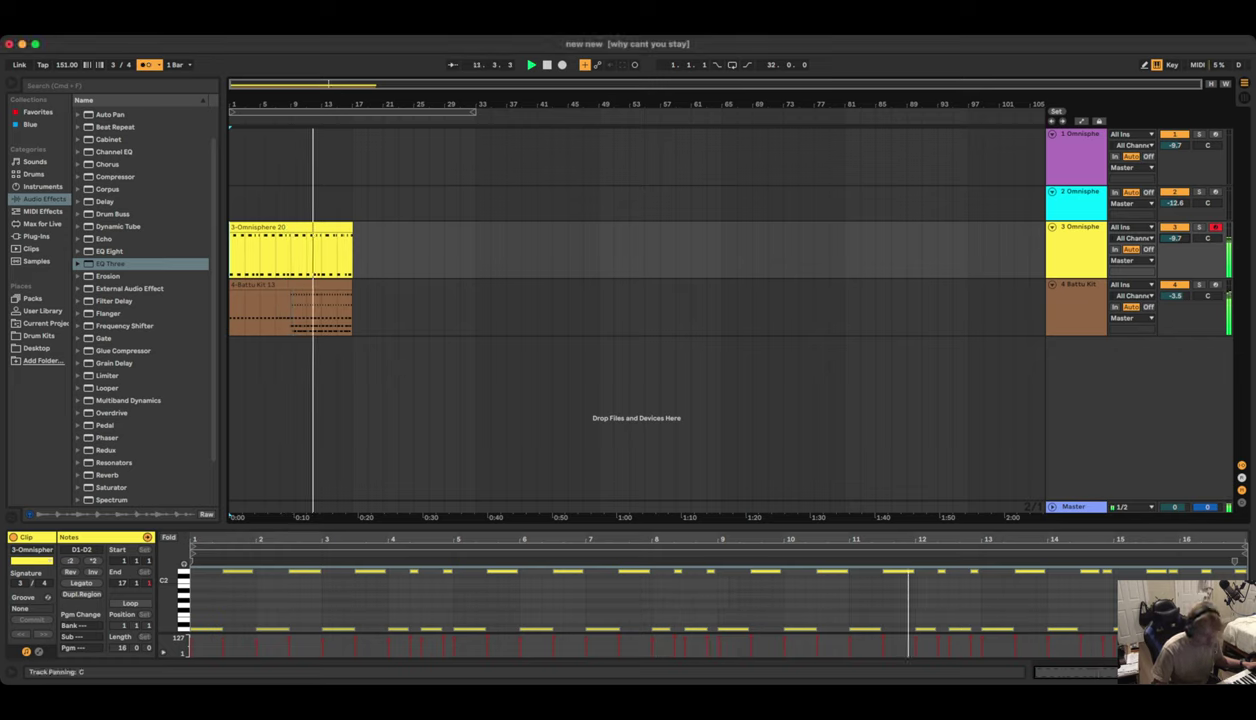
Arm the first Omnisphere track for recording and reset its volume to 0 dB
left_click(1216, 134)
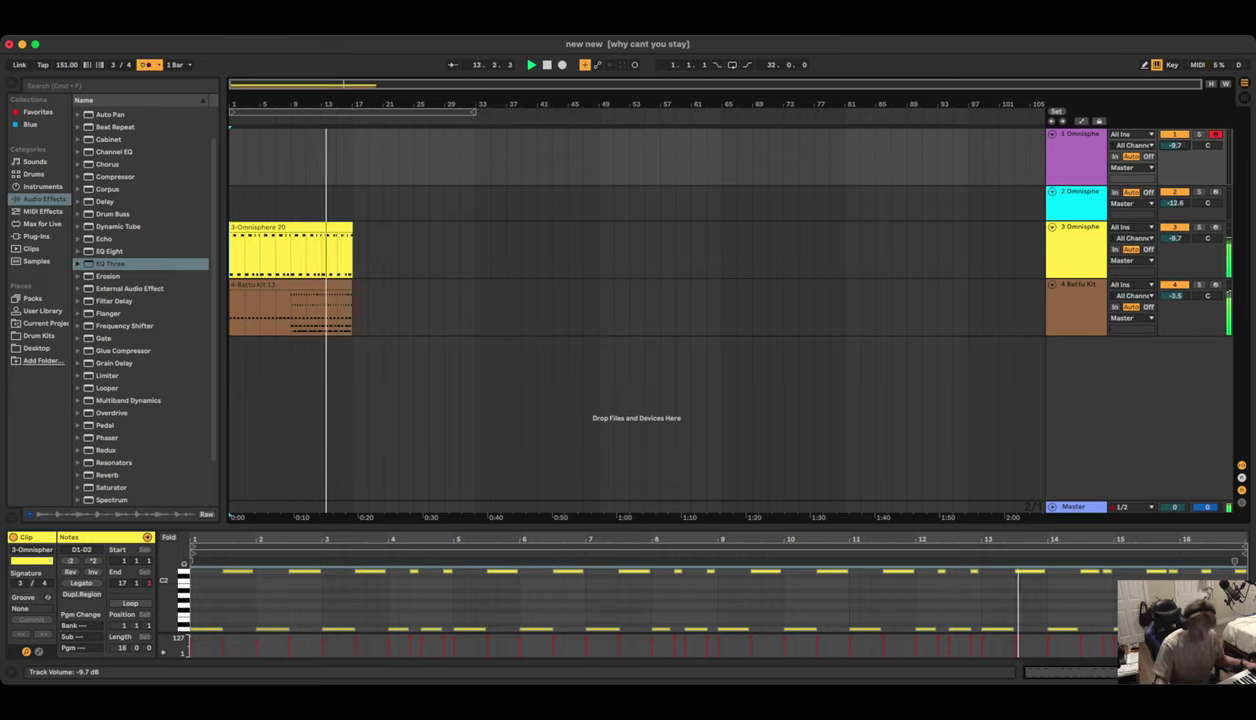
double_click(1175, 146)
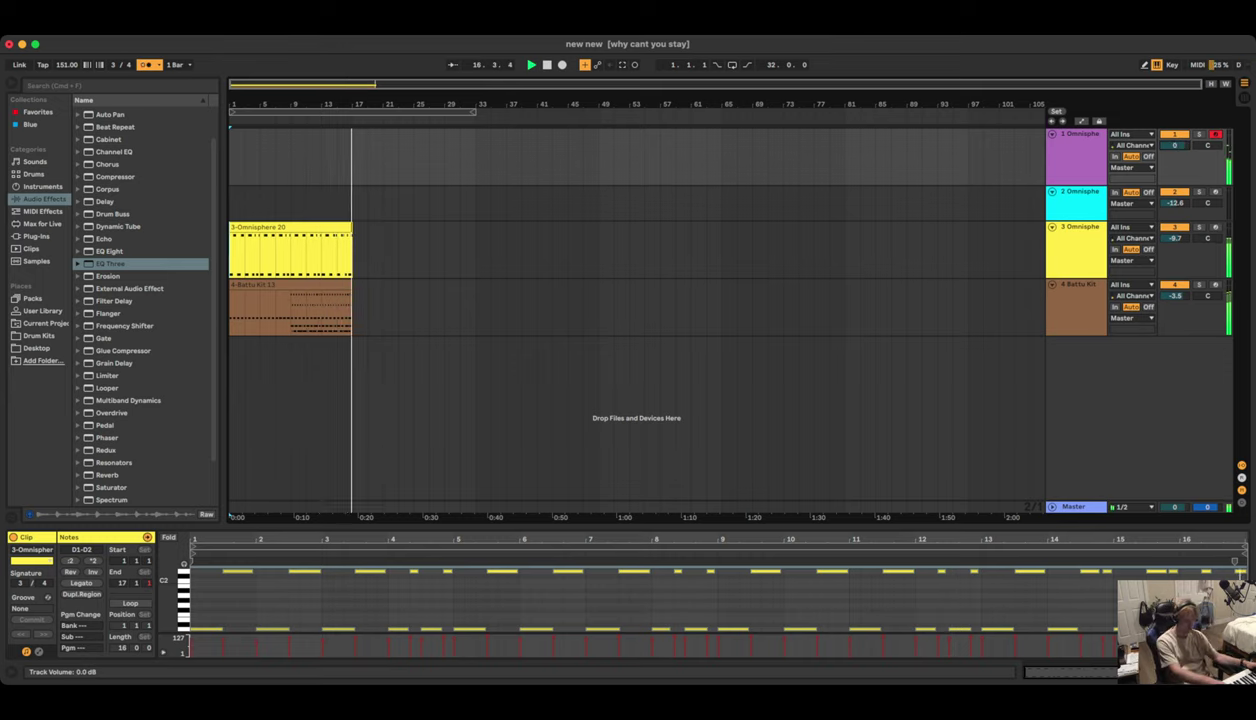
key("space")
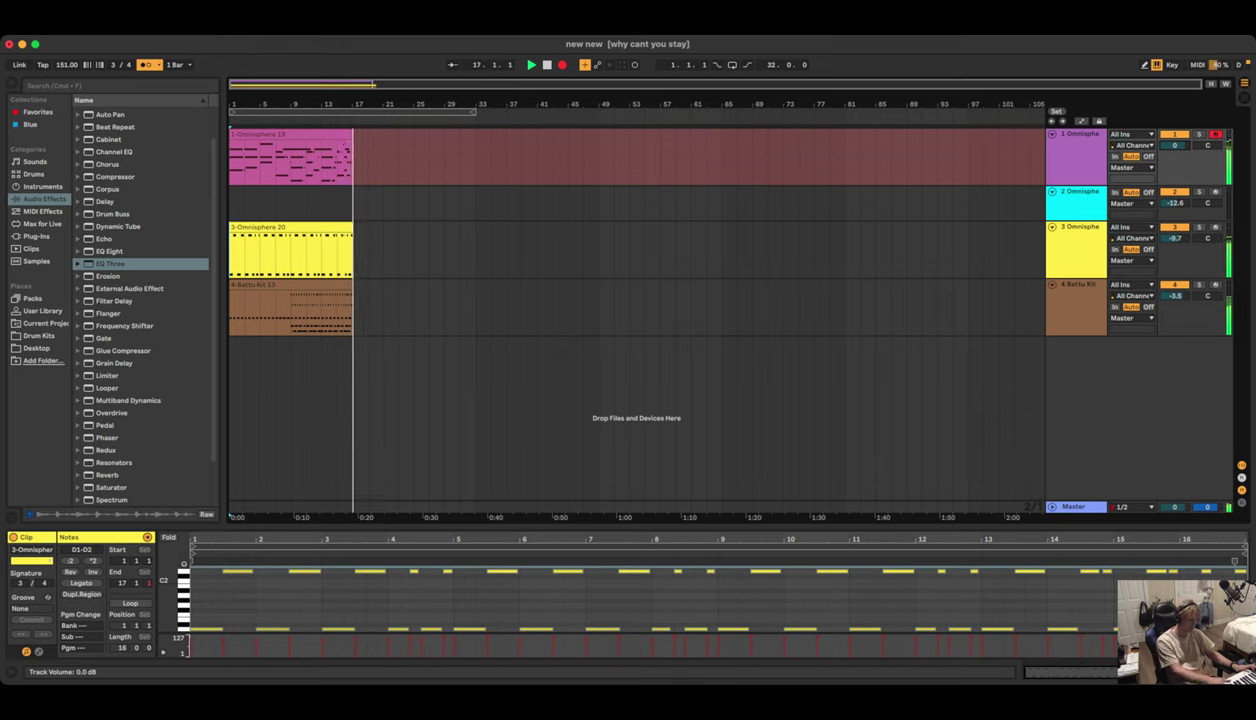
Try another 16-bar take on the first Omnisphere track, then delete the clips on the first and third Omnisphere tracks
key("space")
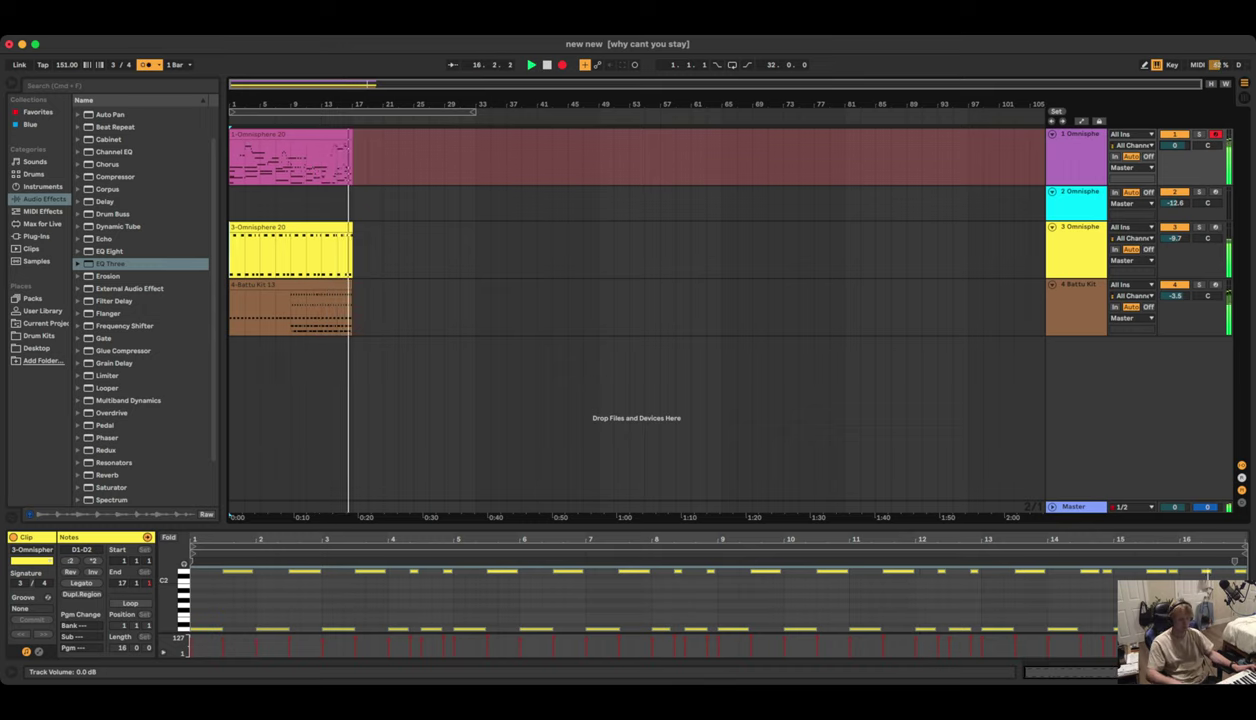
key("F9")
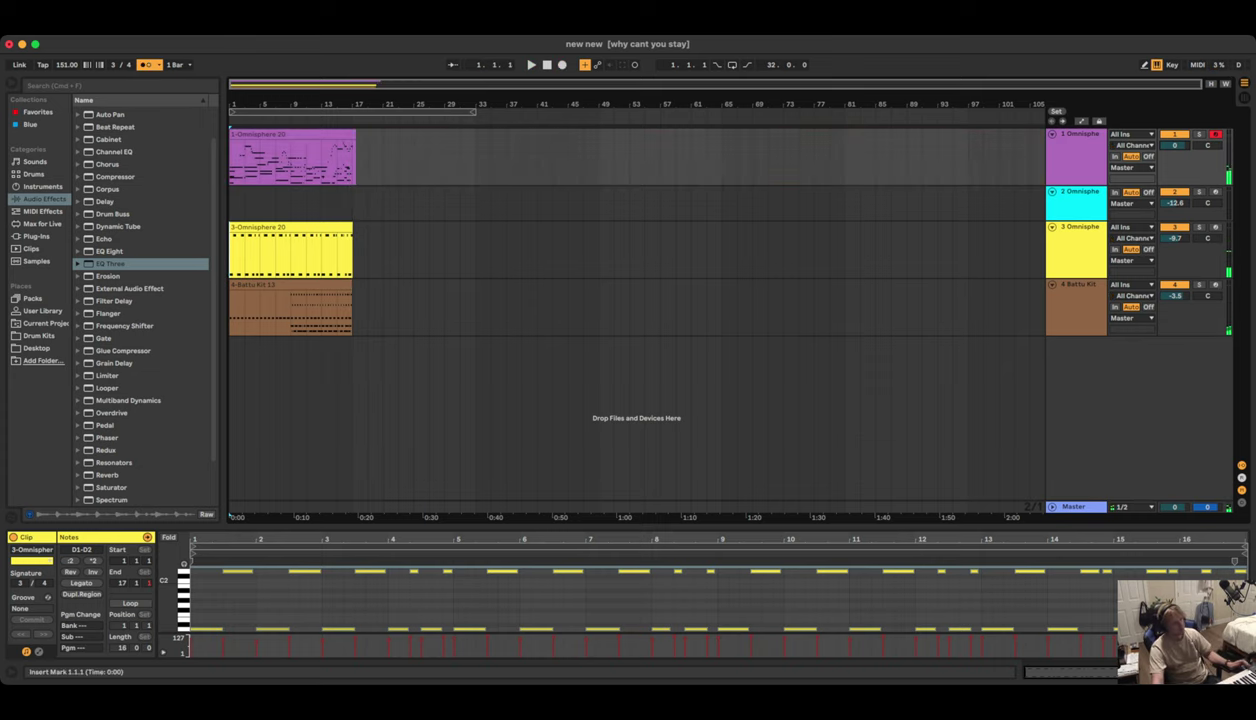
key("Delete")
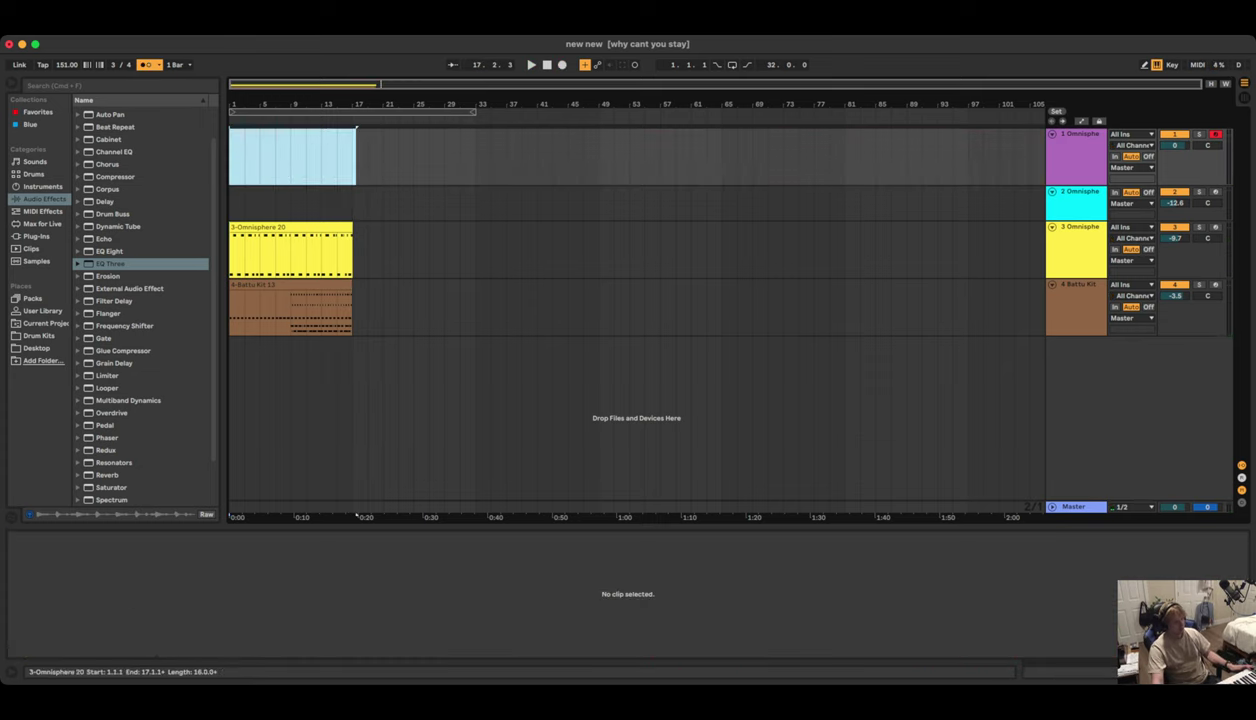
left_click(290, 227)
key("Delete")
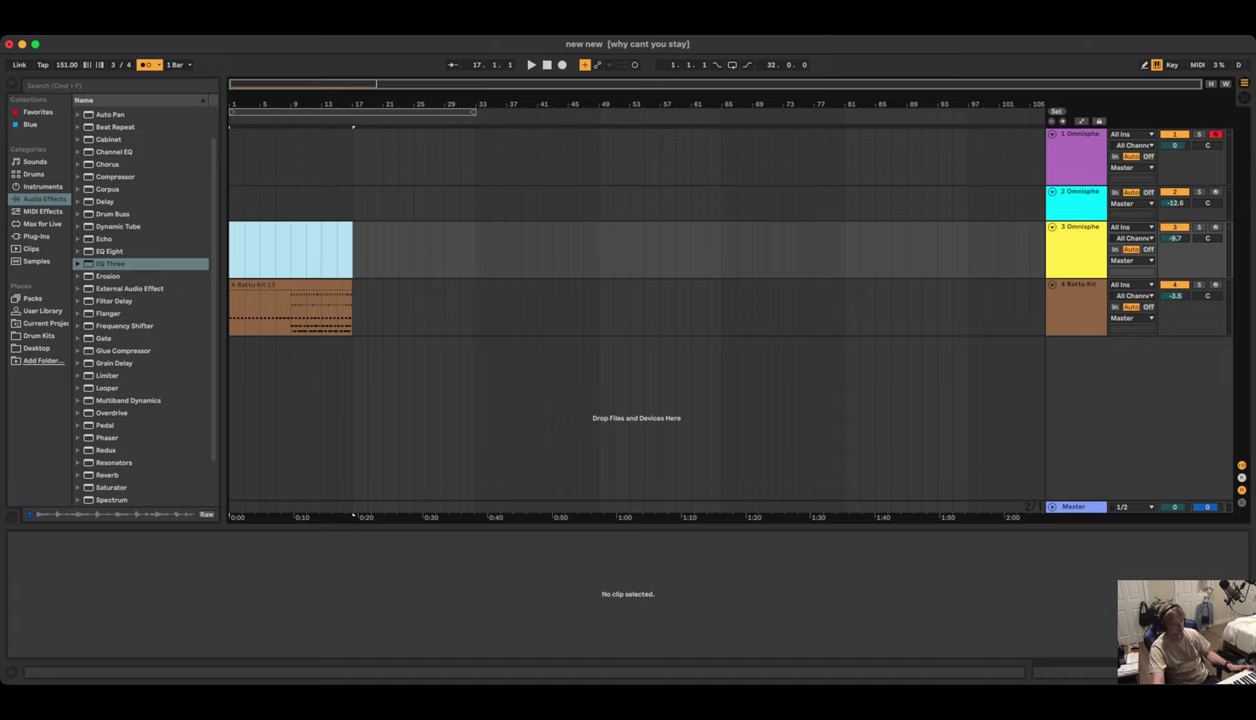
Record a new take on the third Omnisphere track, select all its notes and trim the clip to end at bar 17
key("space")
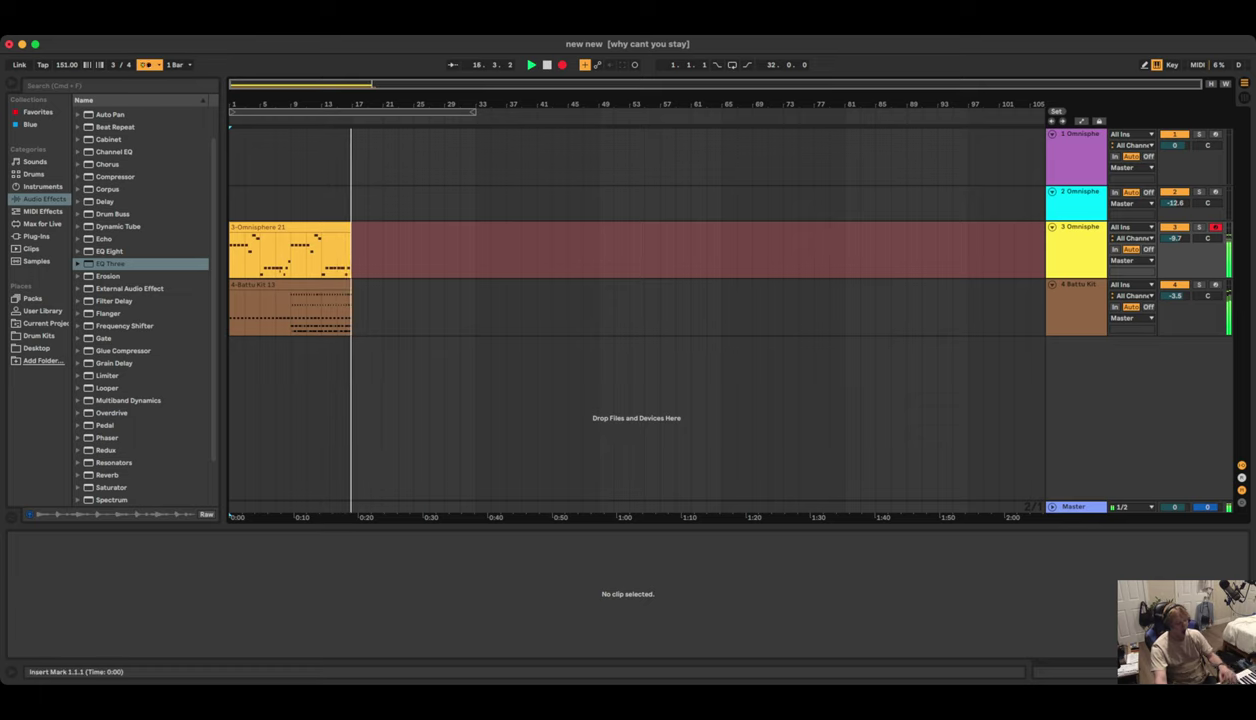
key("space")
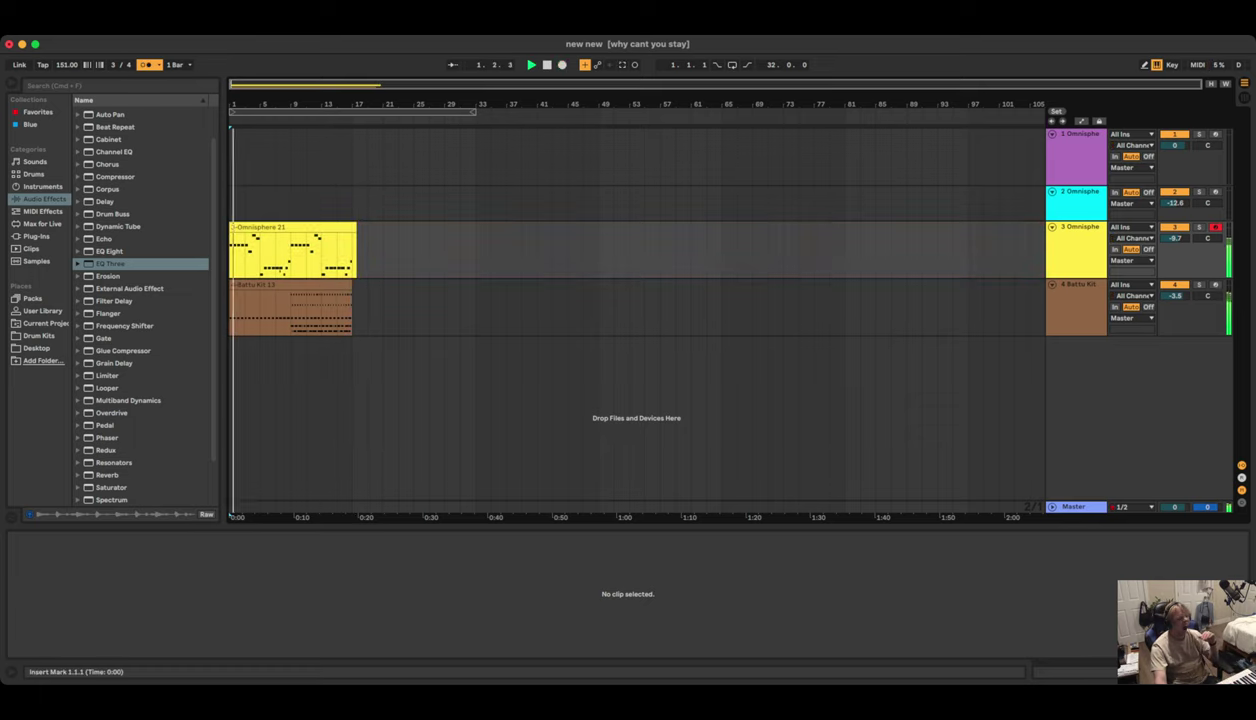
left_click(292, 227)
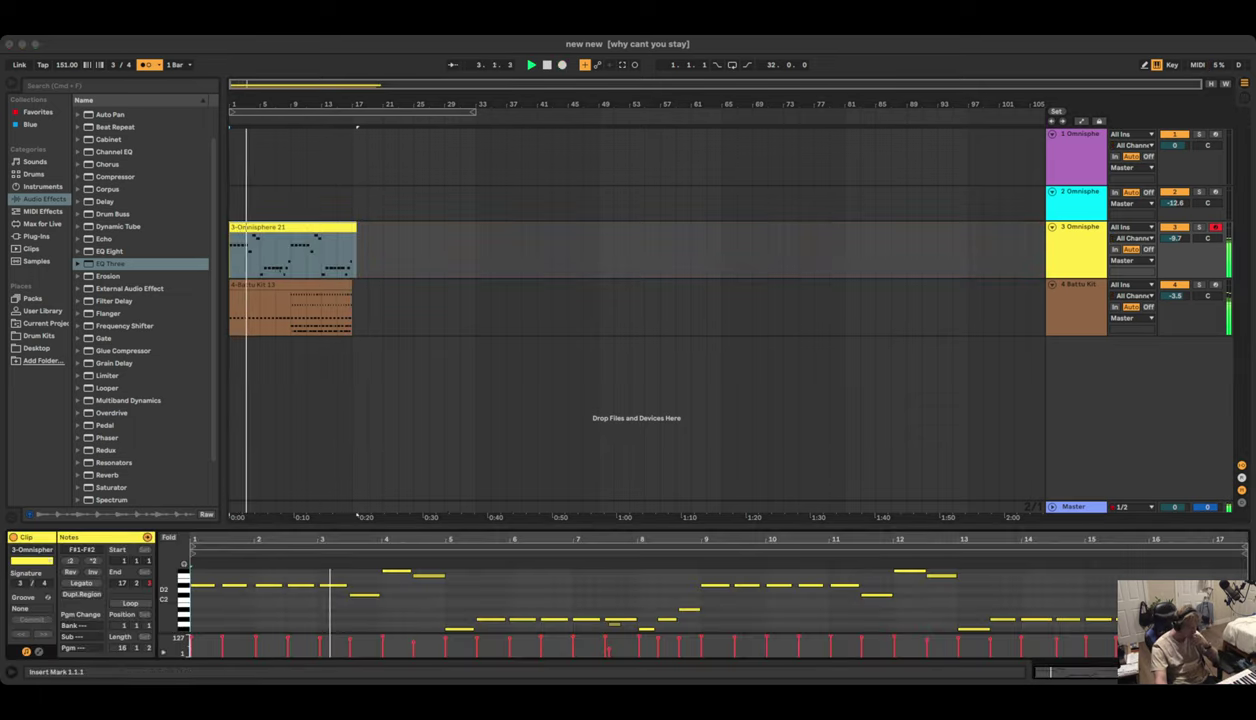
key("super+a")
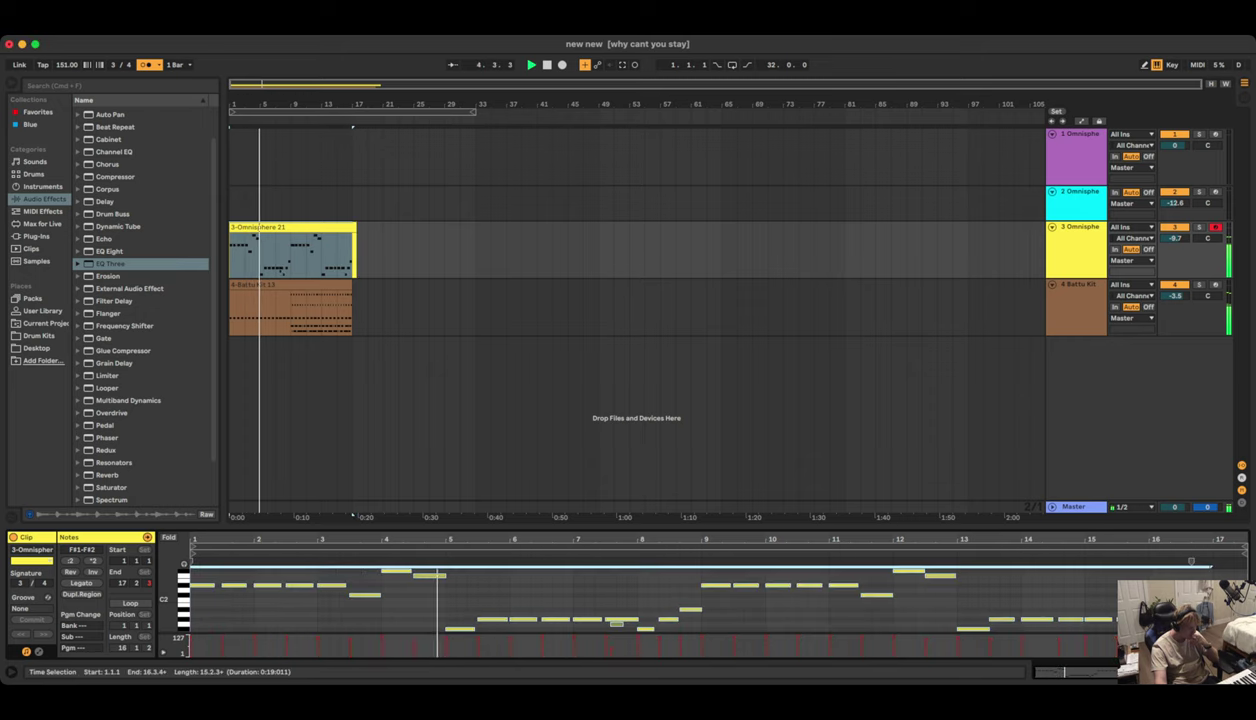
left_click_drag(356, 227, 352, 227)
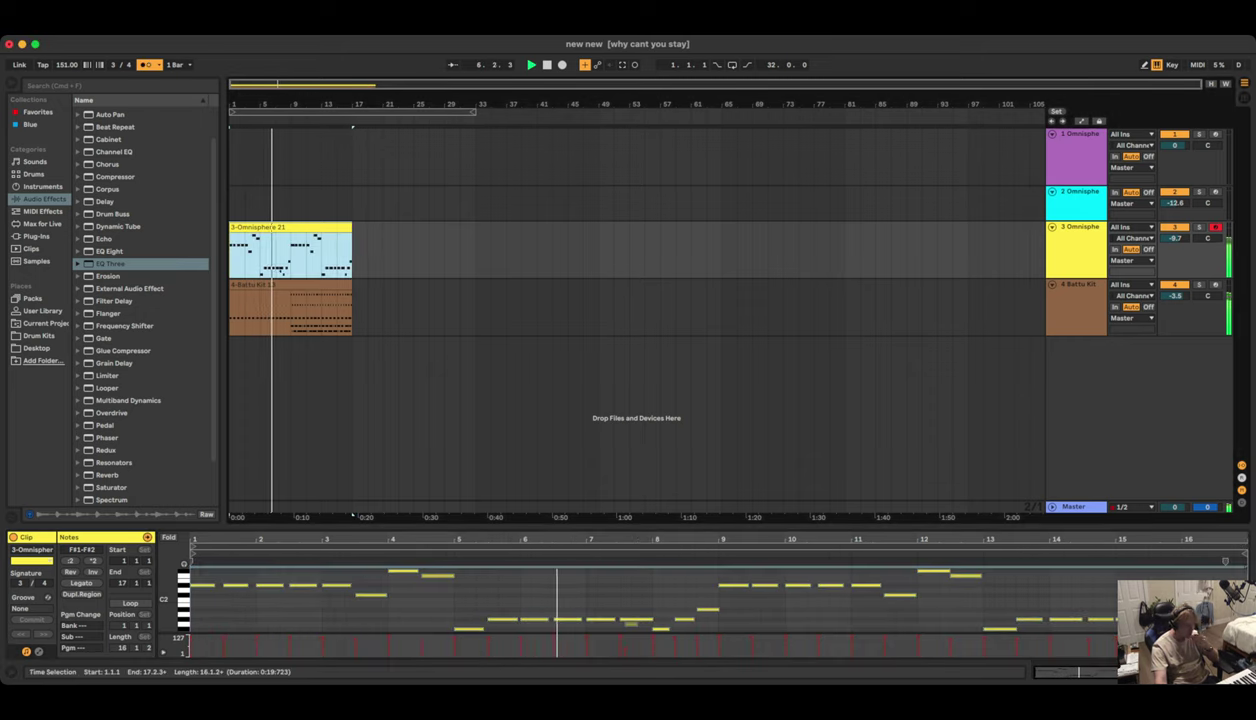
Try recording a part on the armed first Omnisphere track from bar 1, then discard it and the third Omnisphere track's clip
left_click(1216, 134)
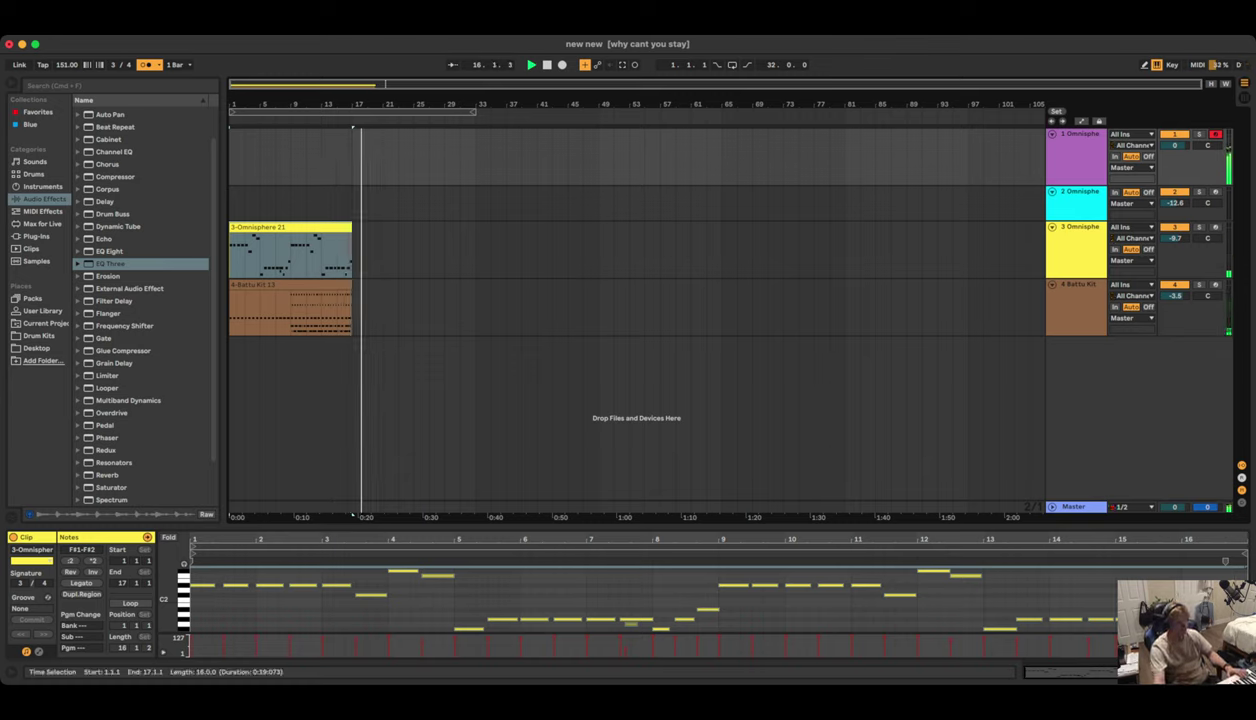
key("space")
key("F9")
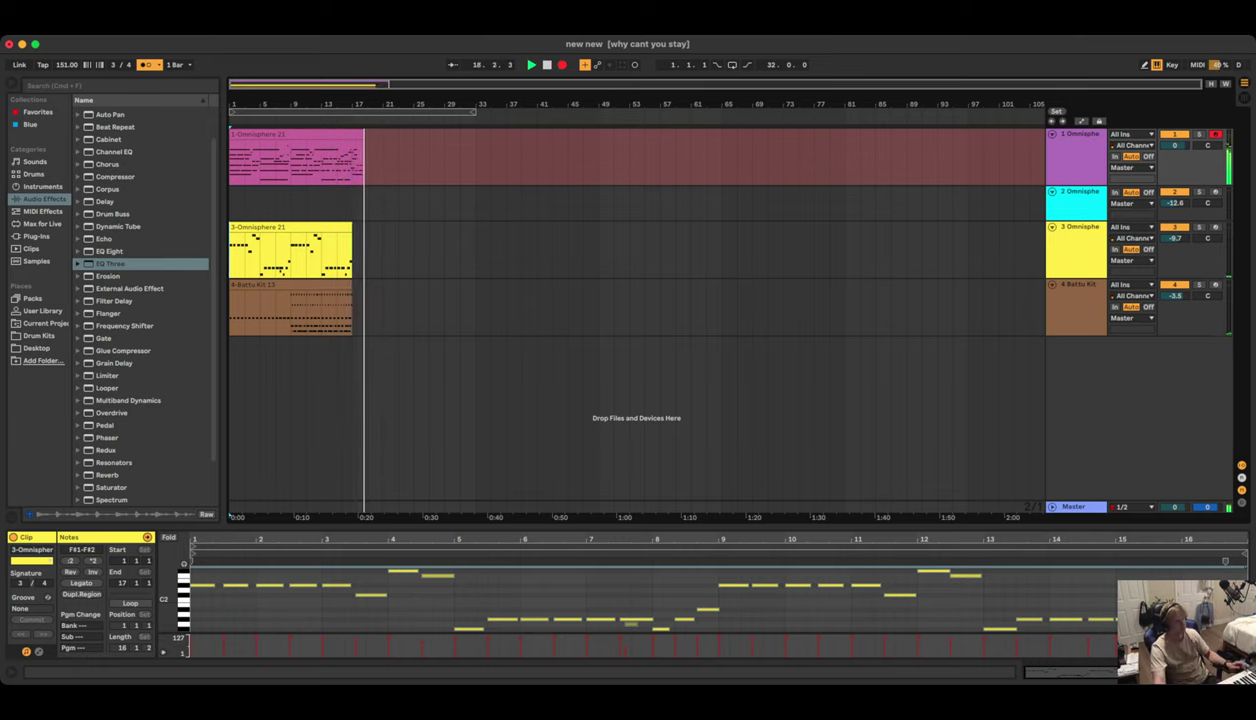
key("space")
left_click(300, 134)
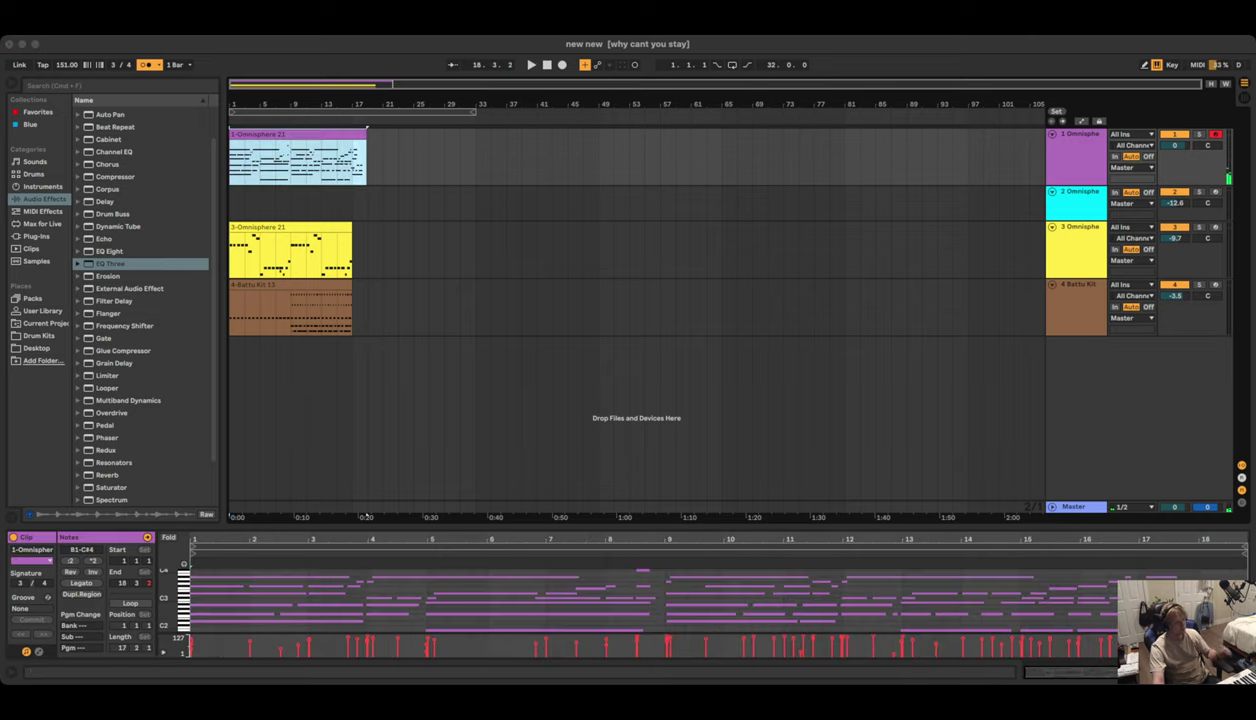
key("Delete")
left_click(290, 227)
key("Delete")
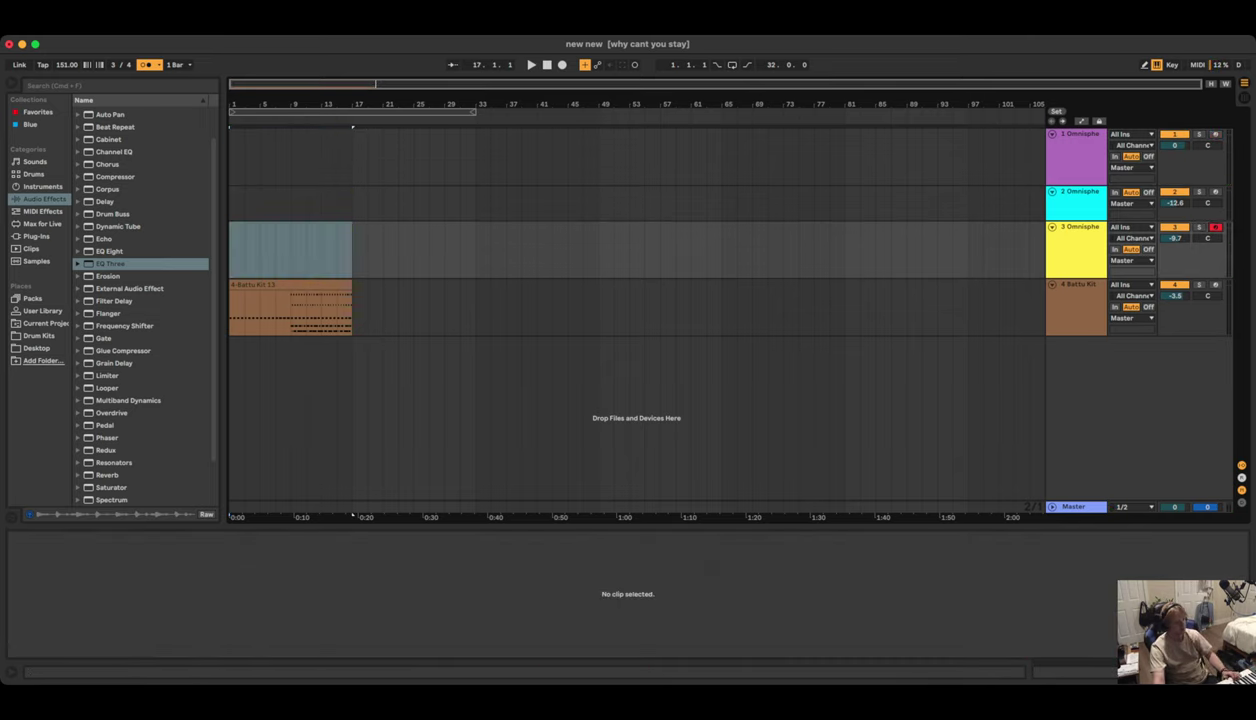
left_click(547, 65)
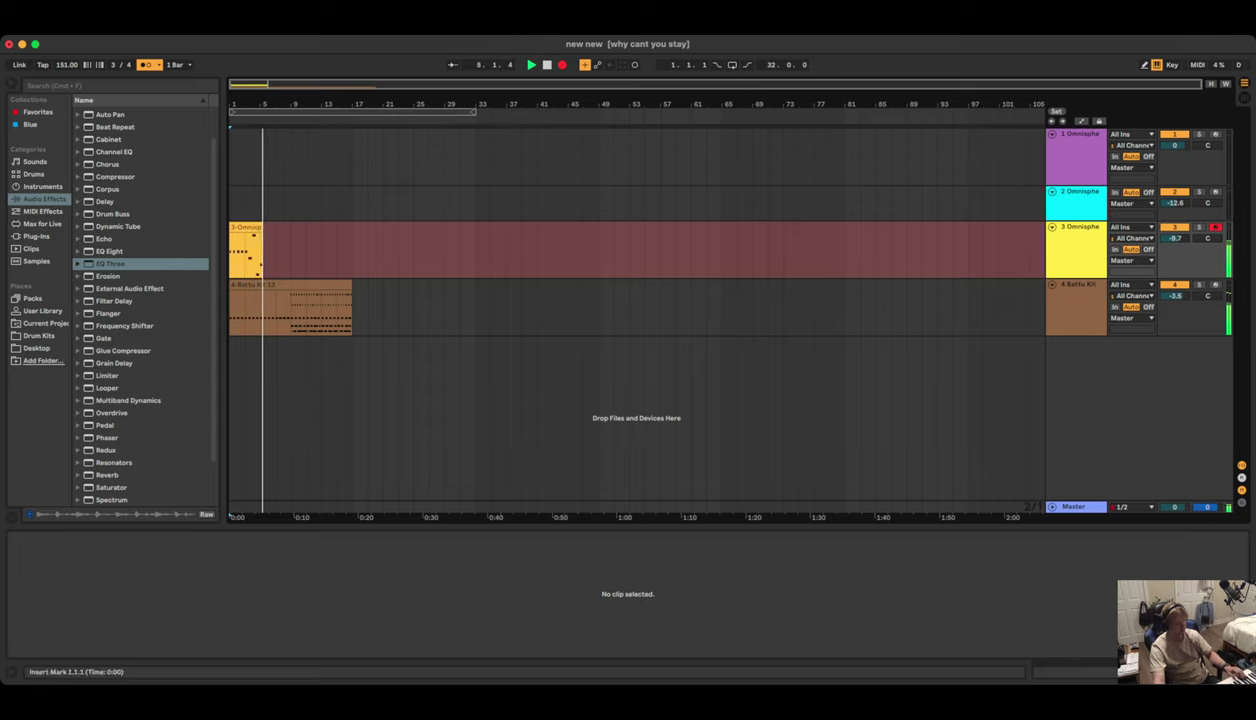
key("space")
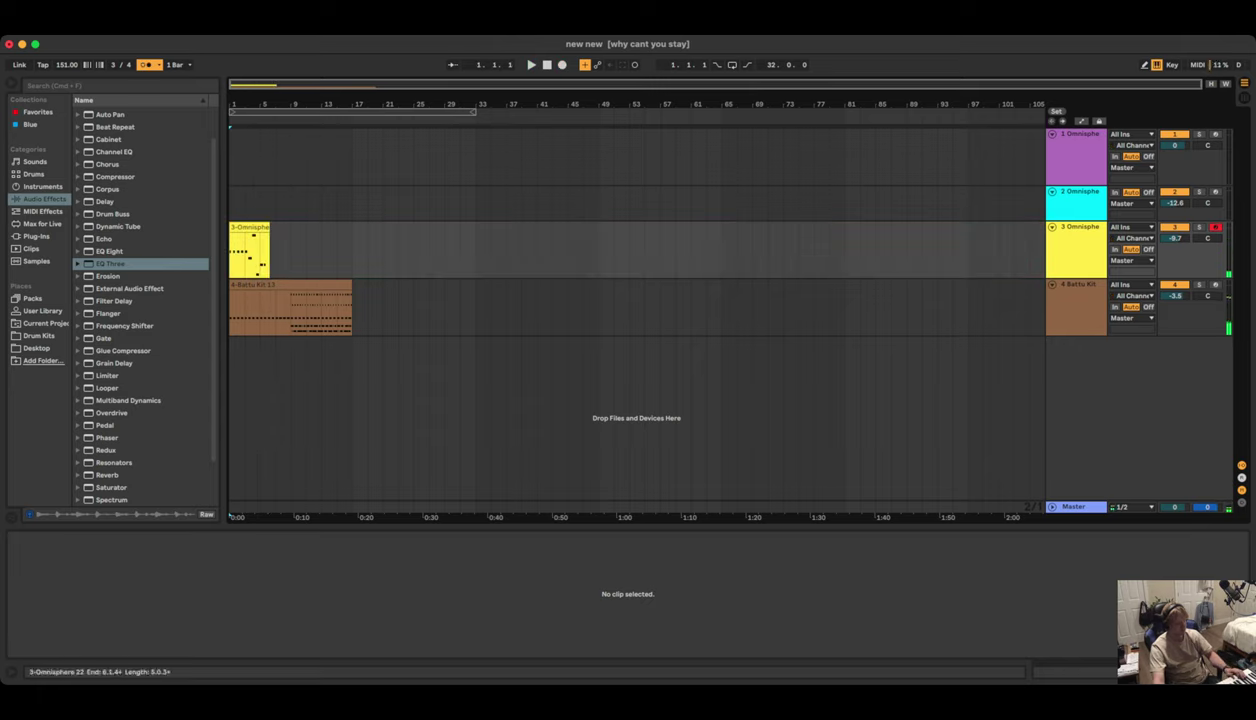
left_click(268, 228)
key("Delete")
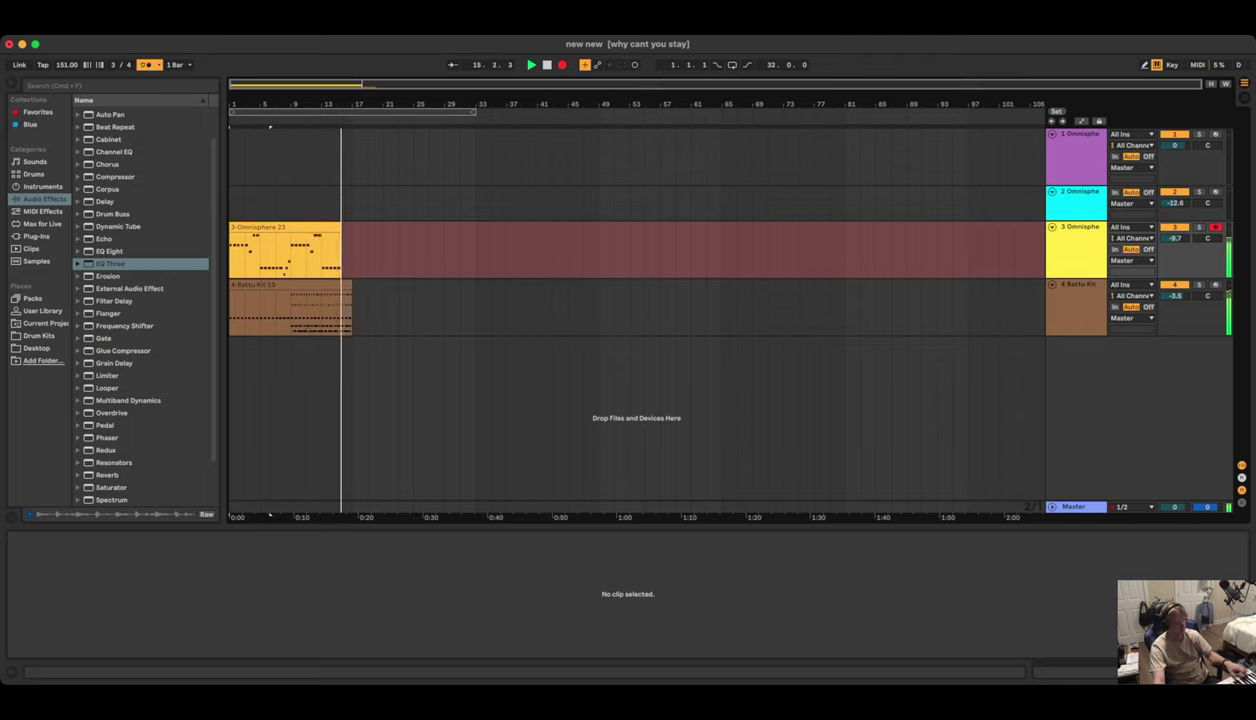
Record a new 16-bar take on the third Omnisphere track, then select and quantize all its notes
key("space")
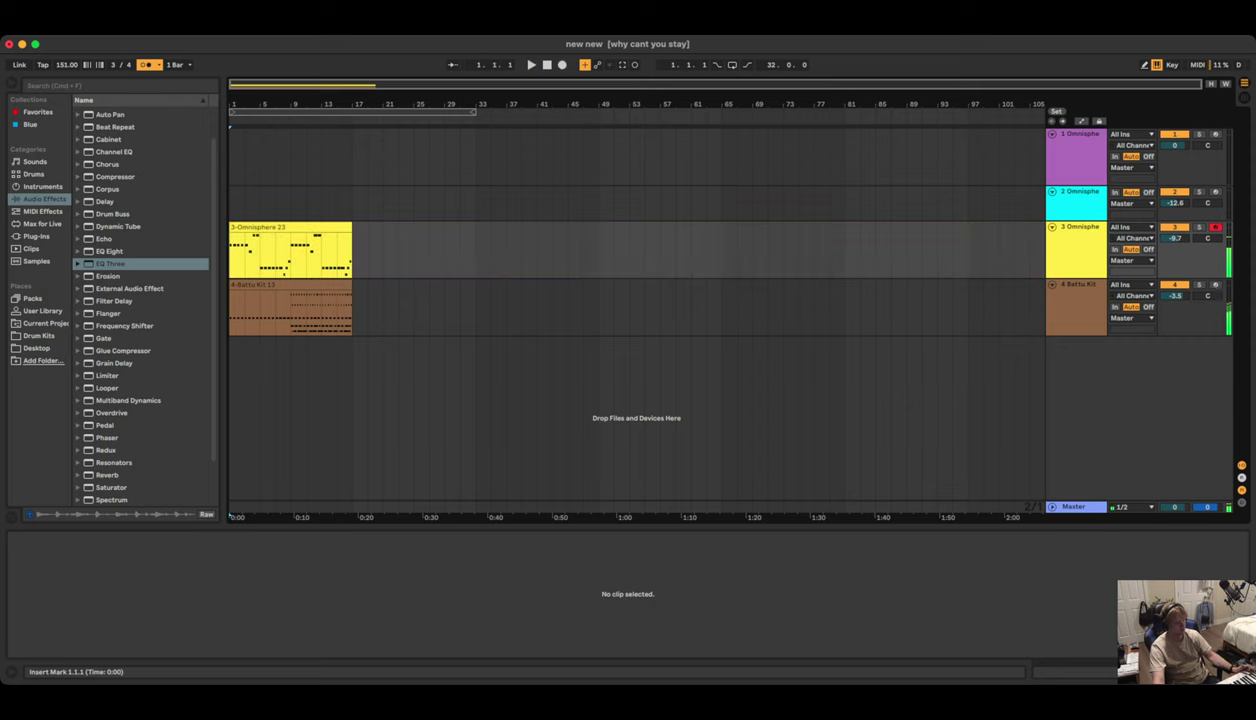
left_click(290, 227)
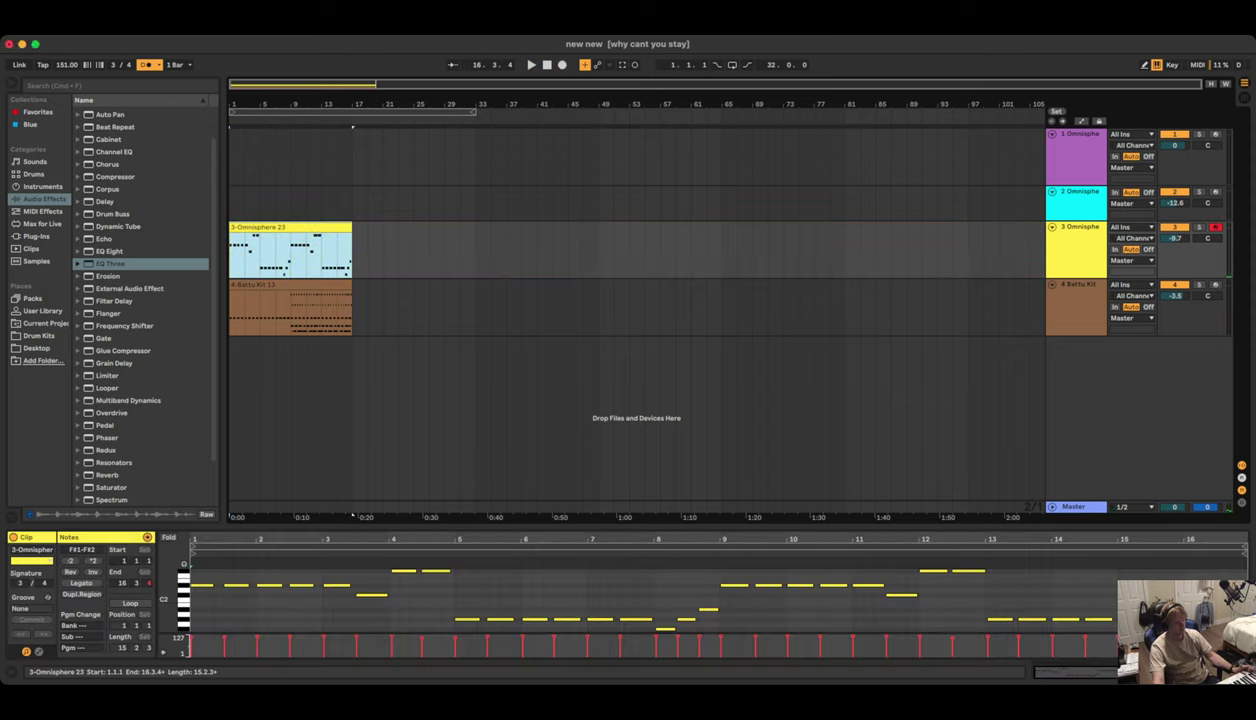
left_click(194, 594)
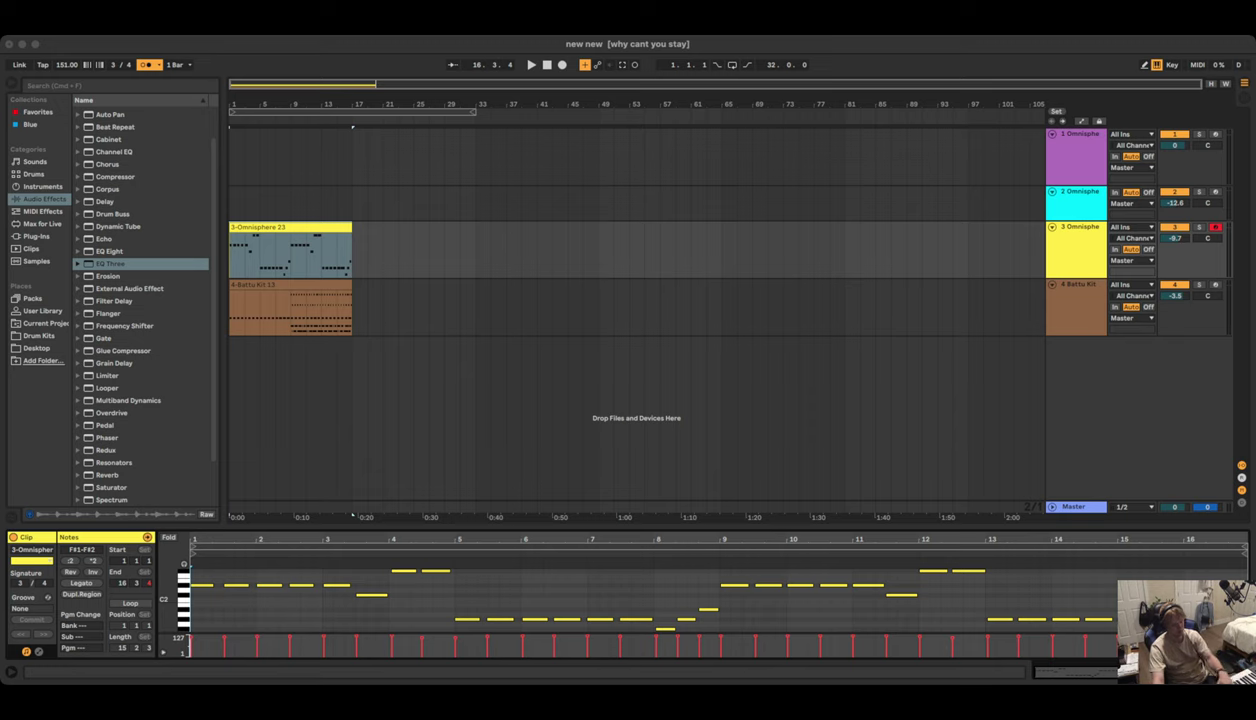
key("super+a")
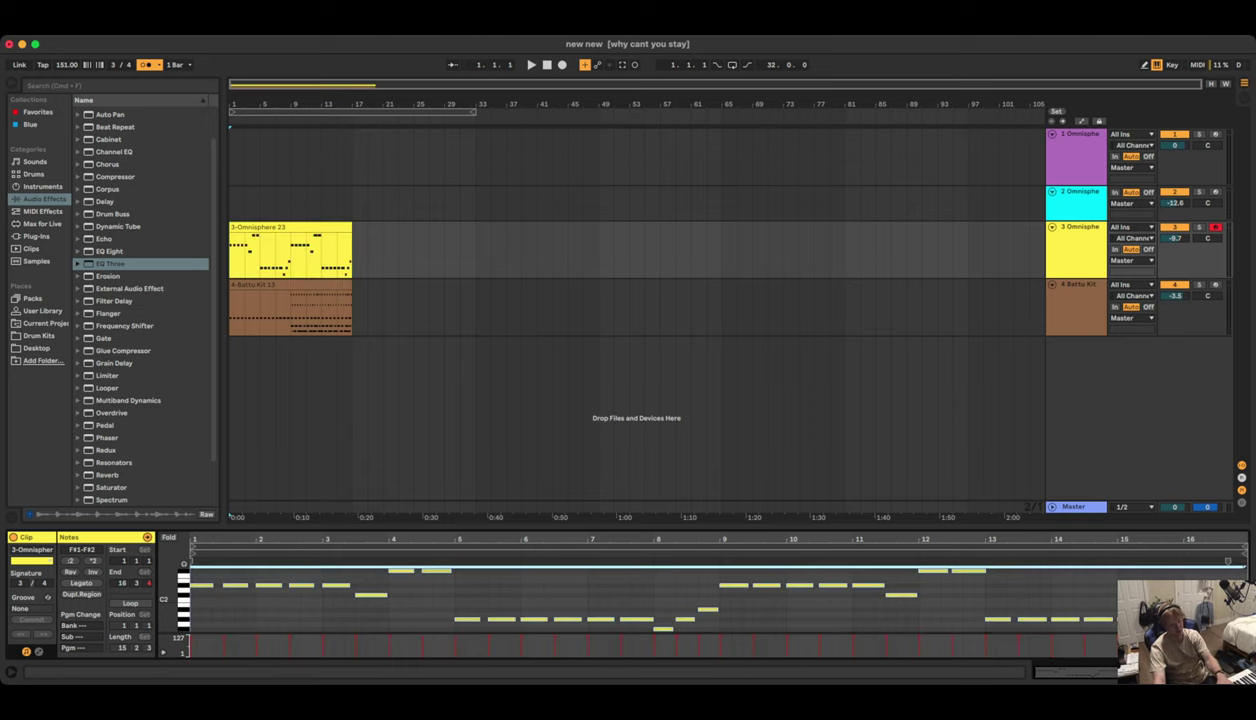
Arm the first Omnisphere track, try two takes from bar 1, then delete the recorded clips
left_click(1215, 134)
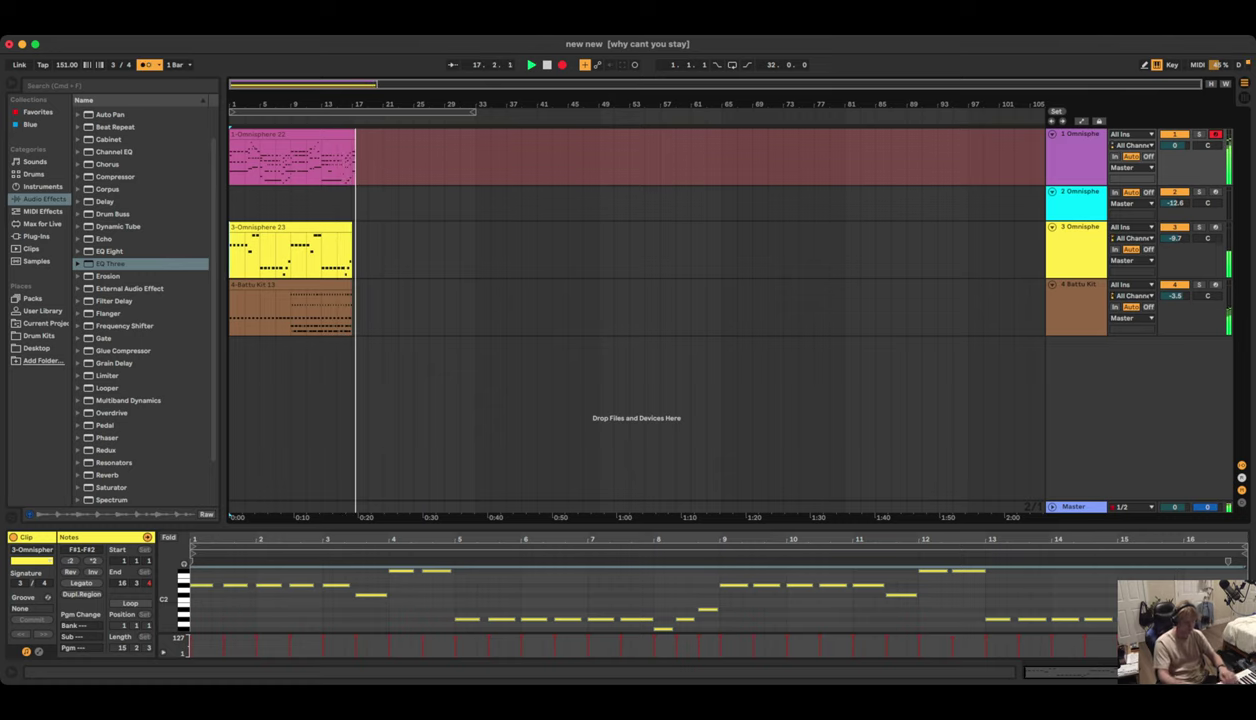
key("space")
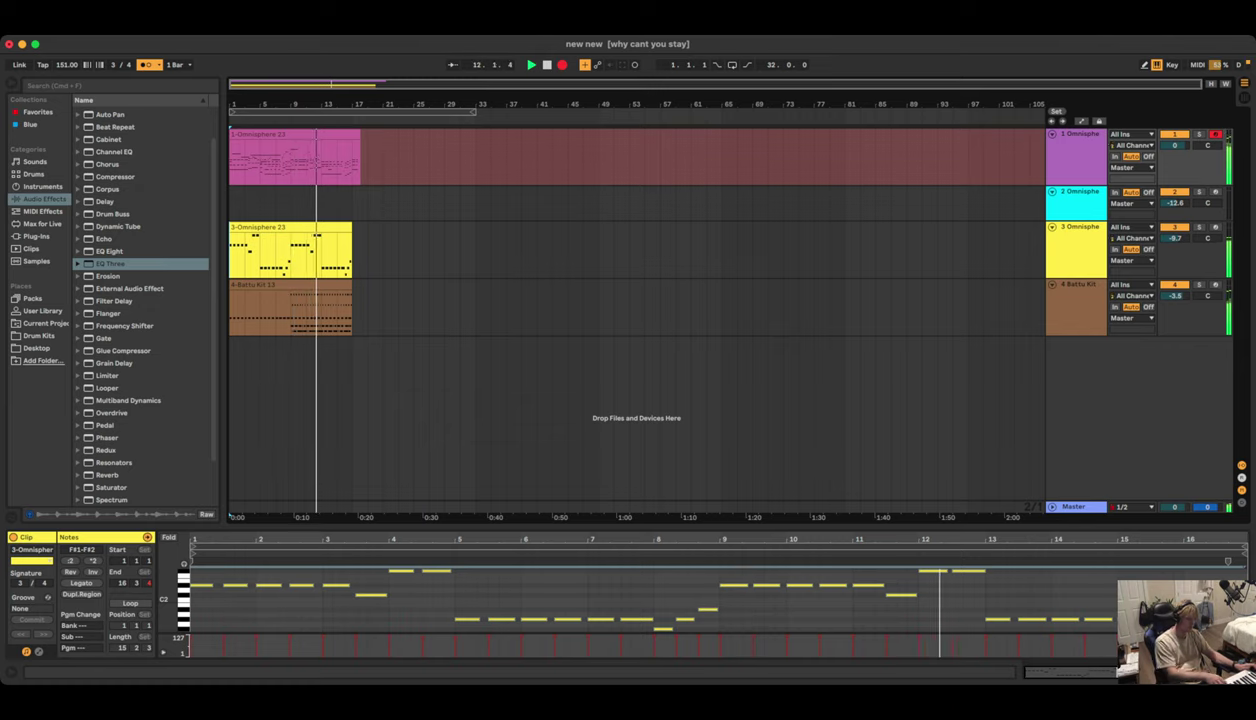
key("space")
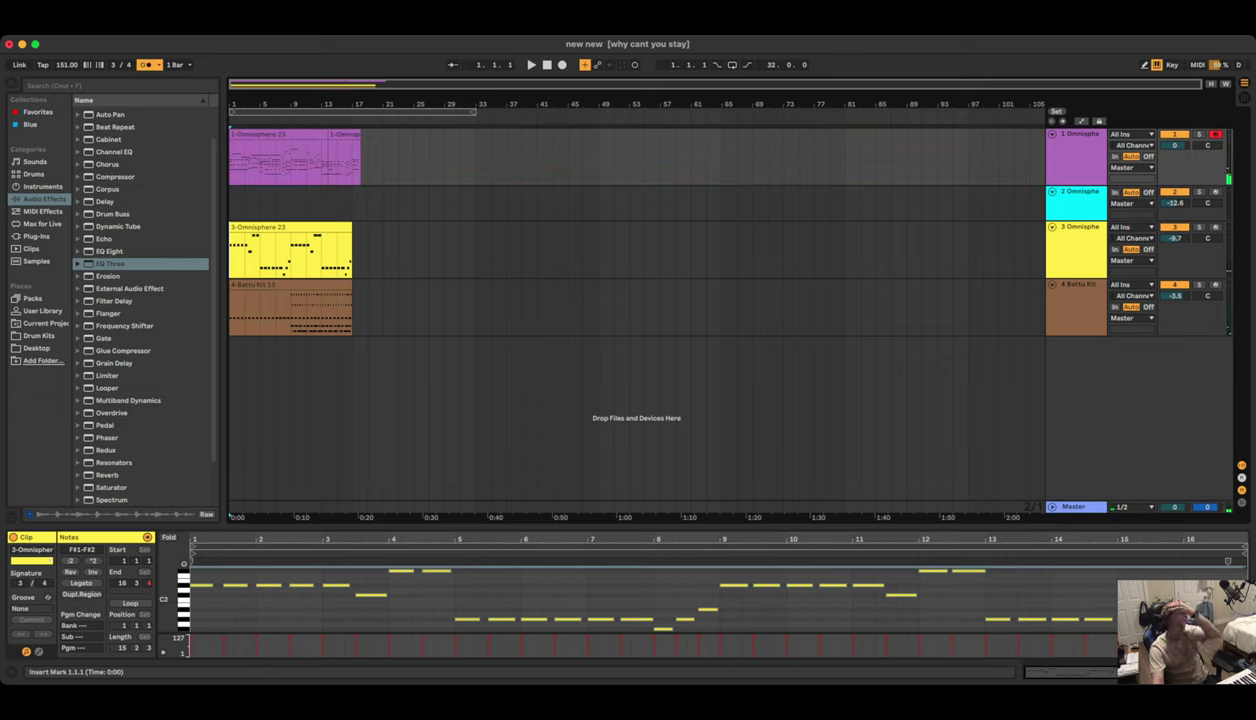
left_click_drag(231, 155, 383, 130)
key("Delete")
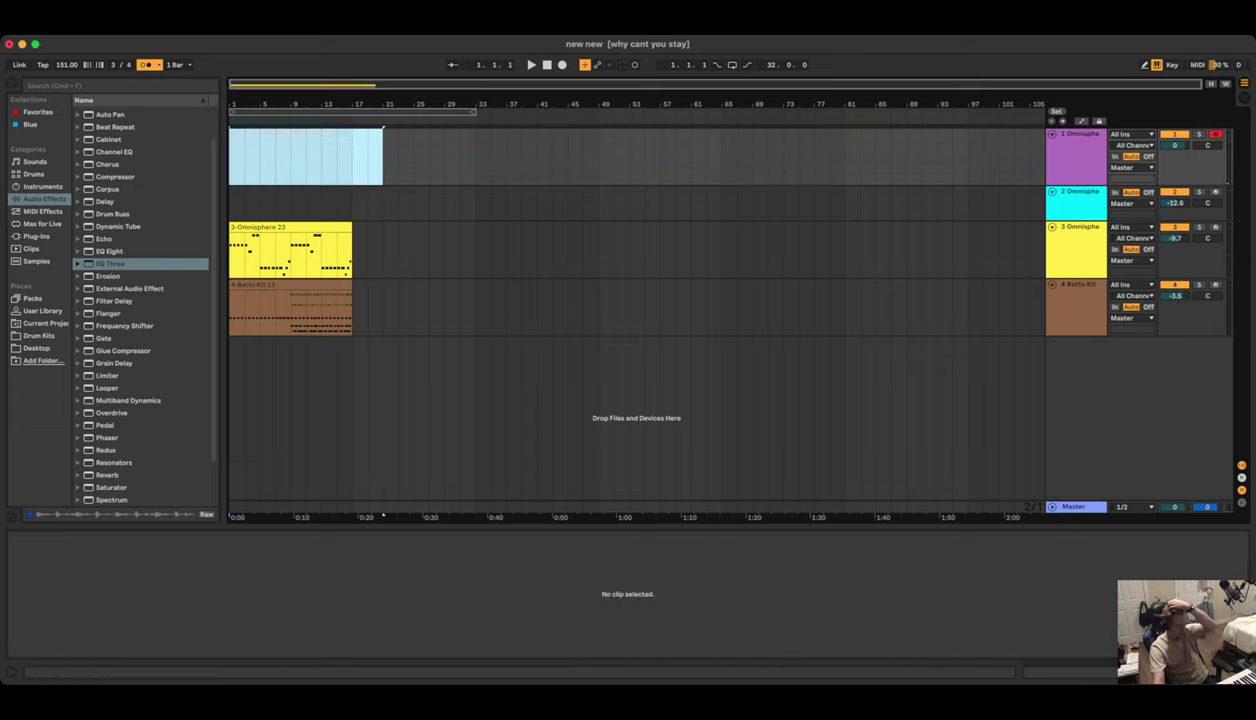
Record successive takes of up to 16 bars on the first Omnisphere track from bar 1, replacing each earlier take
left_click(547, 65)
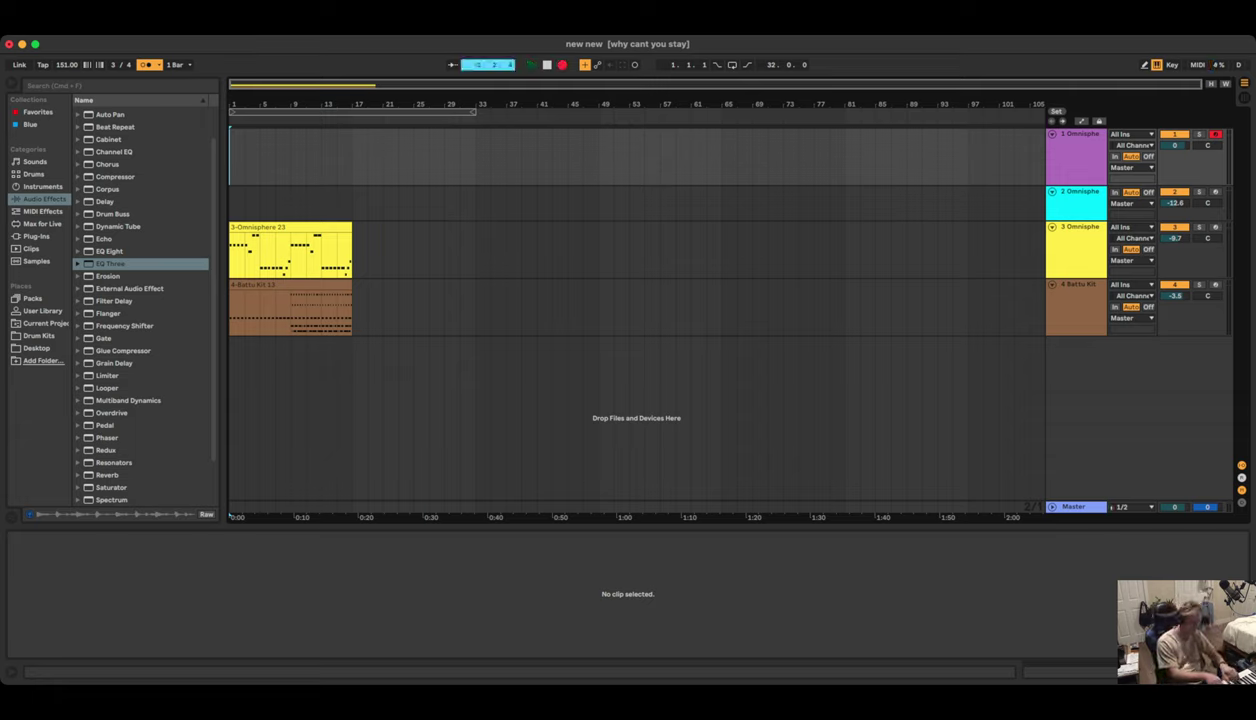
key("space")
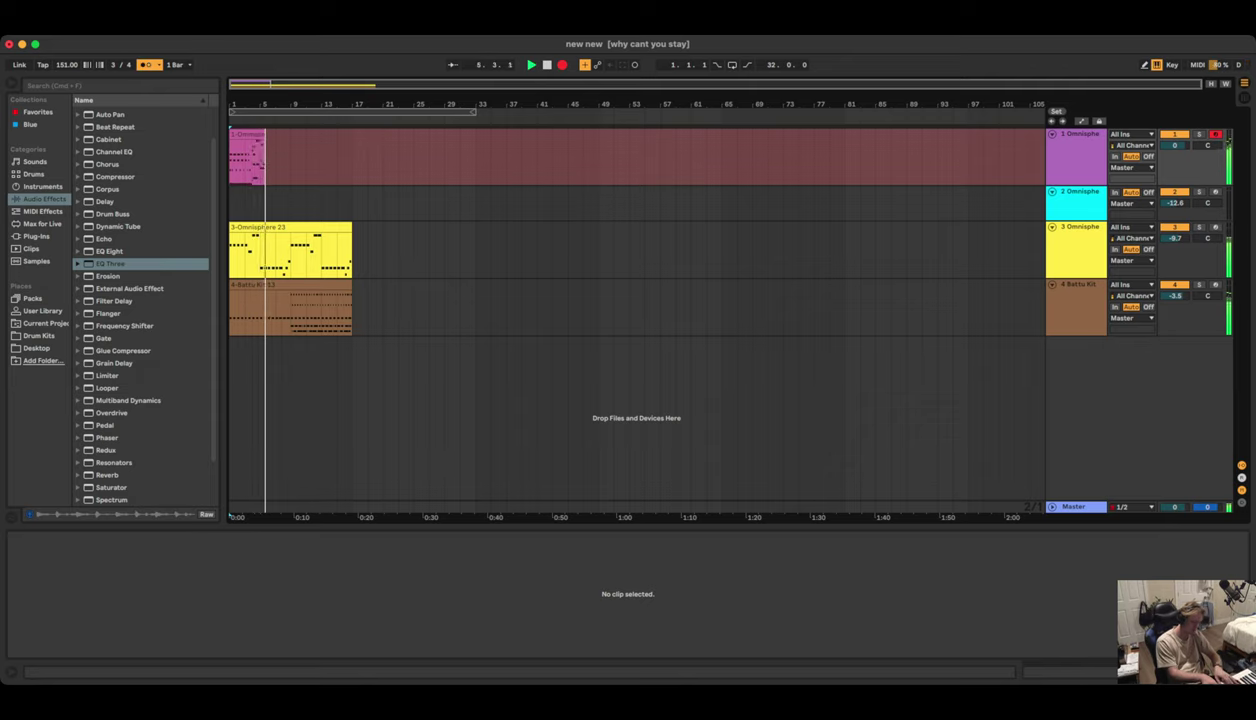
key("space")
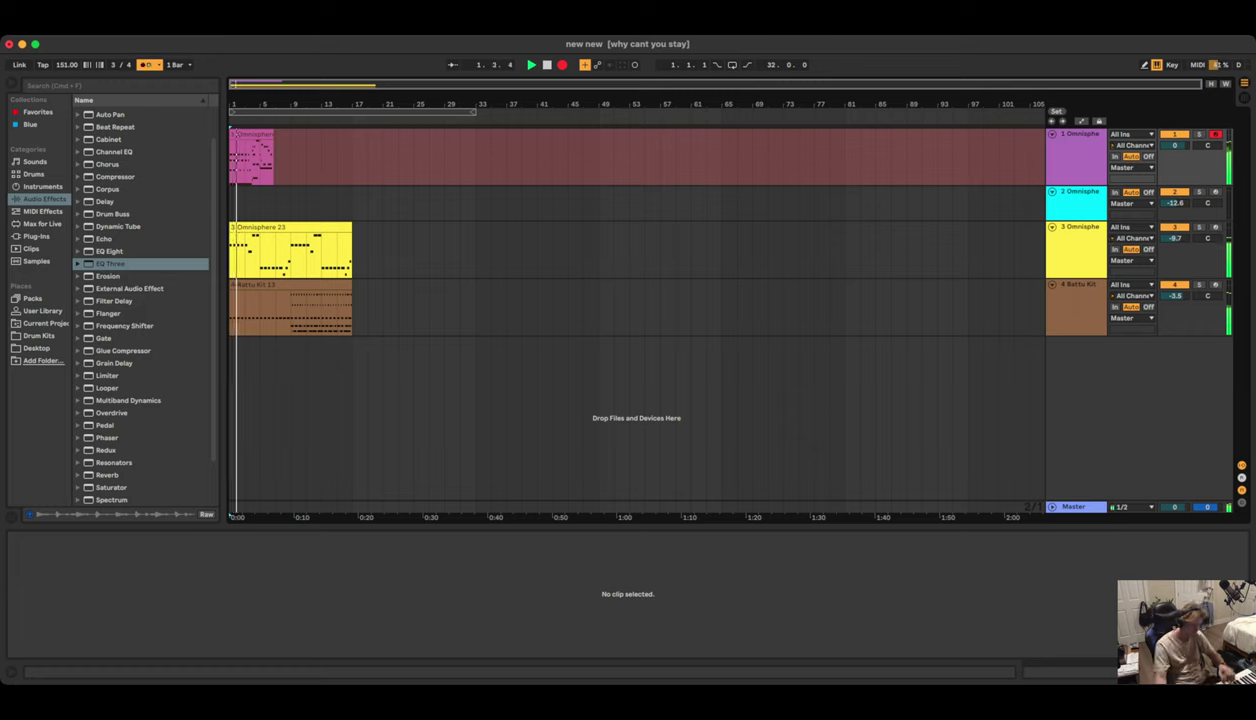
key("space")
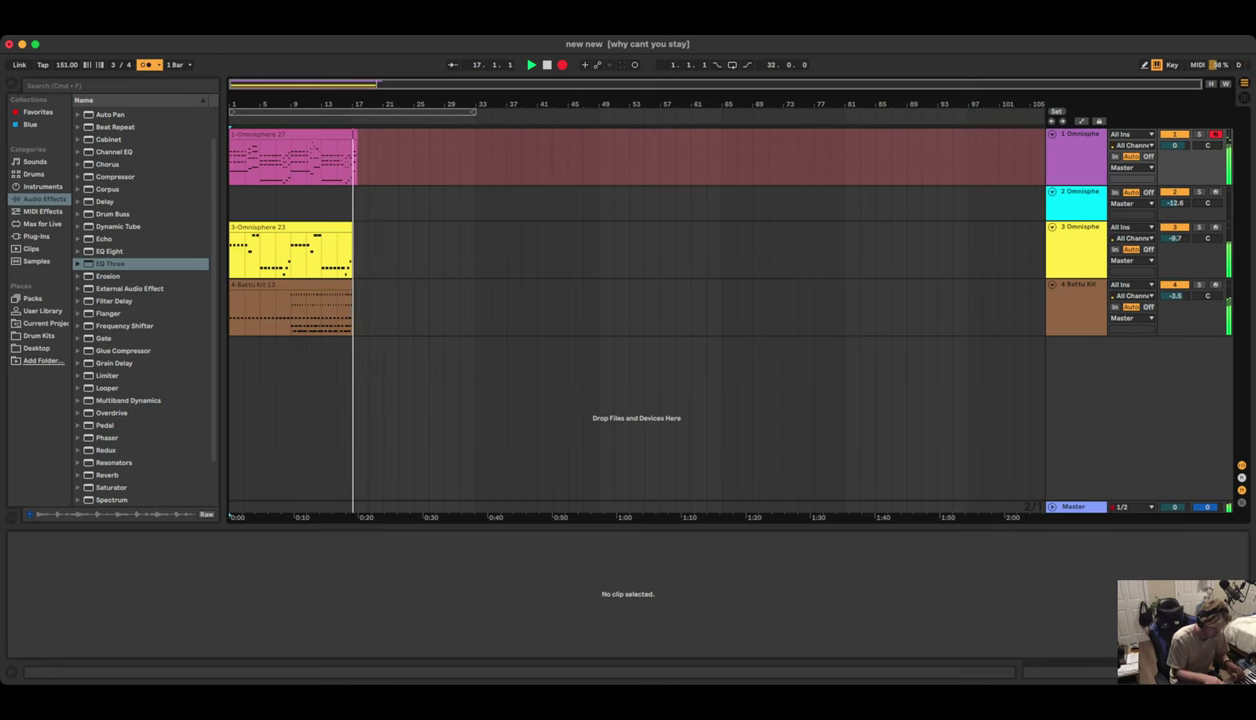
key("space")
key("F9")
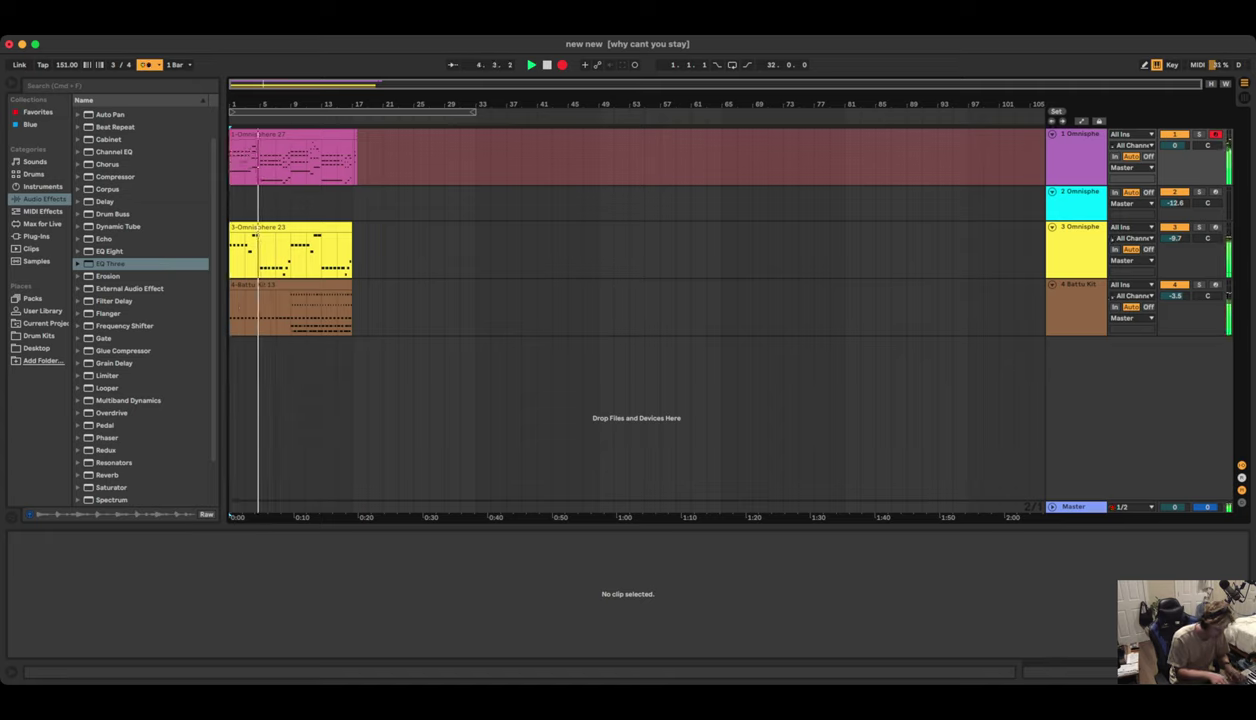
key("space")
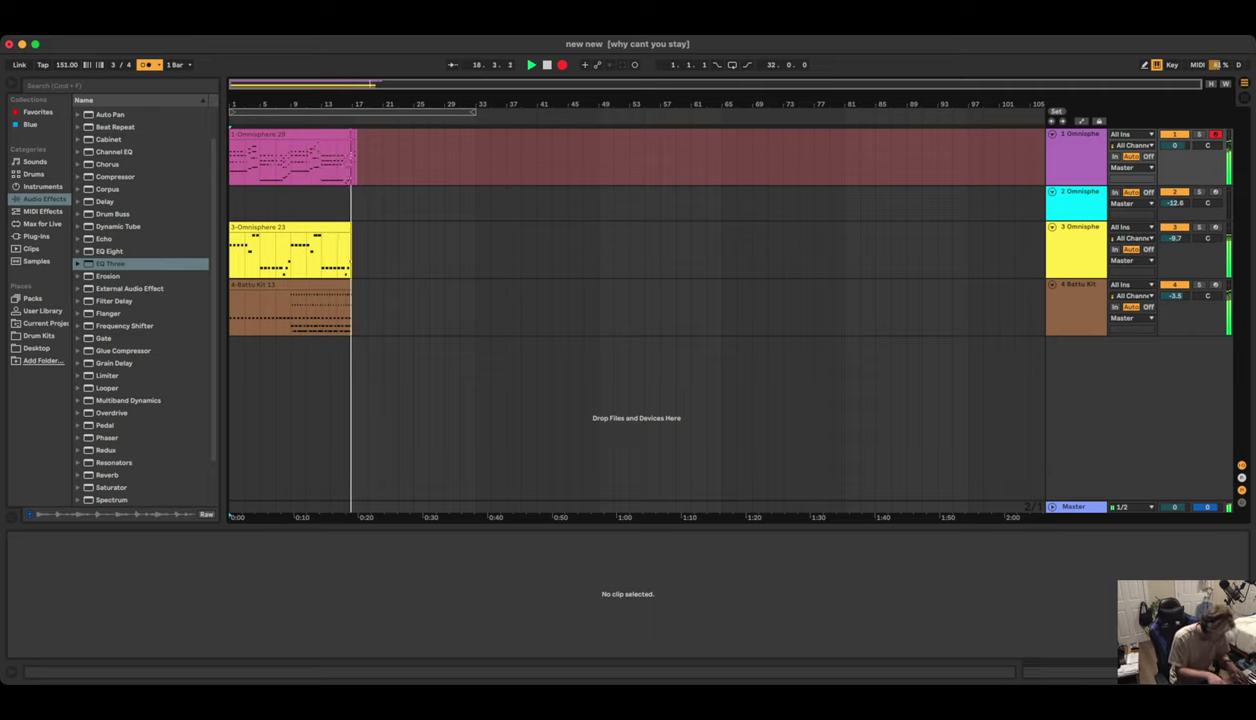
key("space")
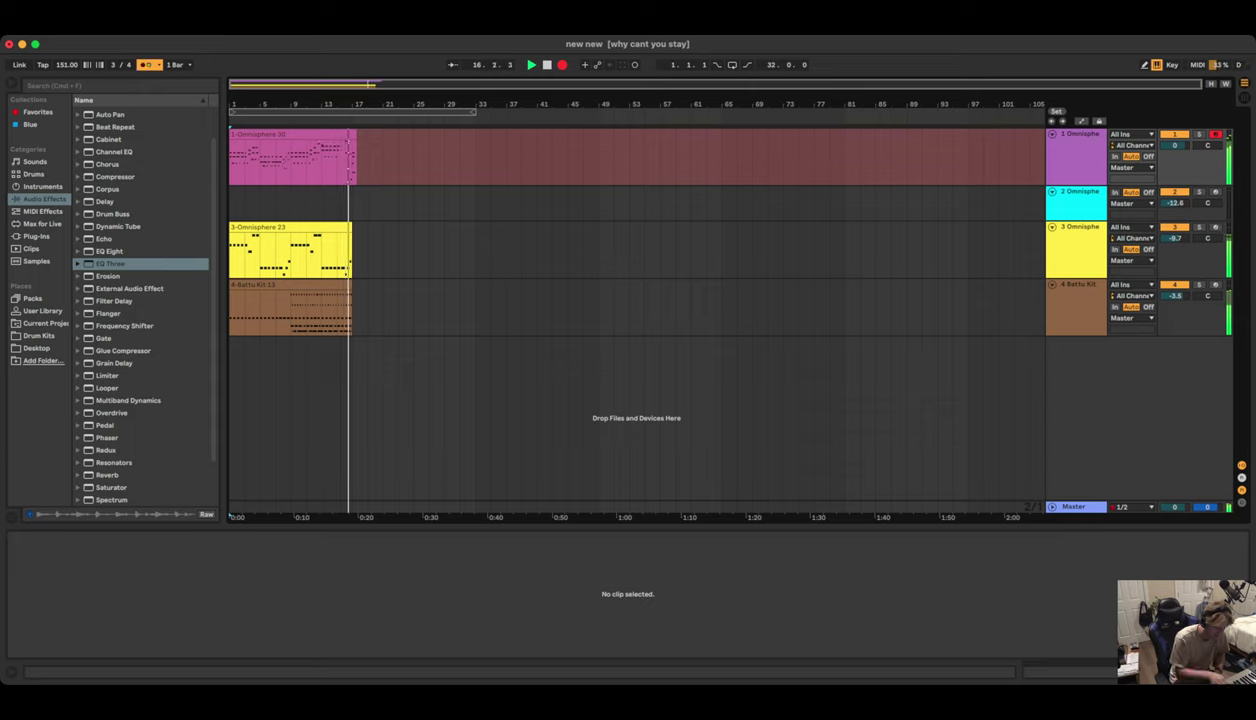
key("space")
key("F9")
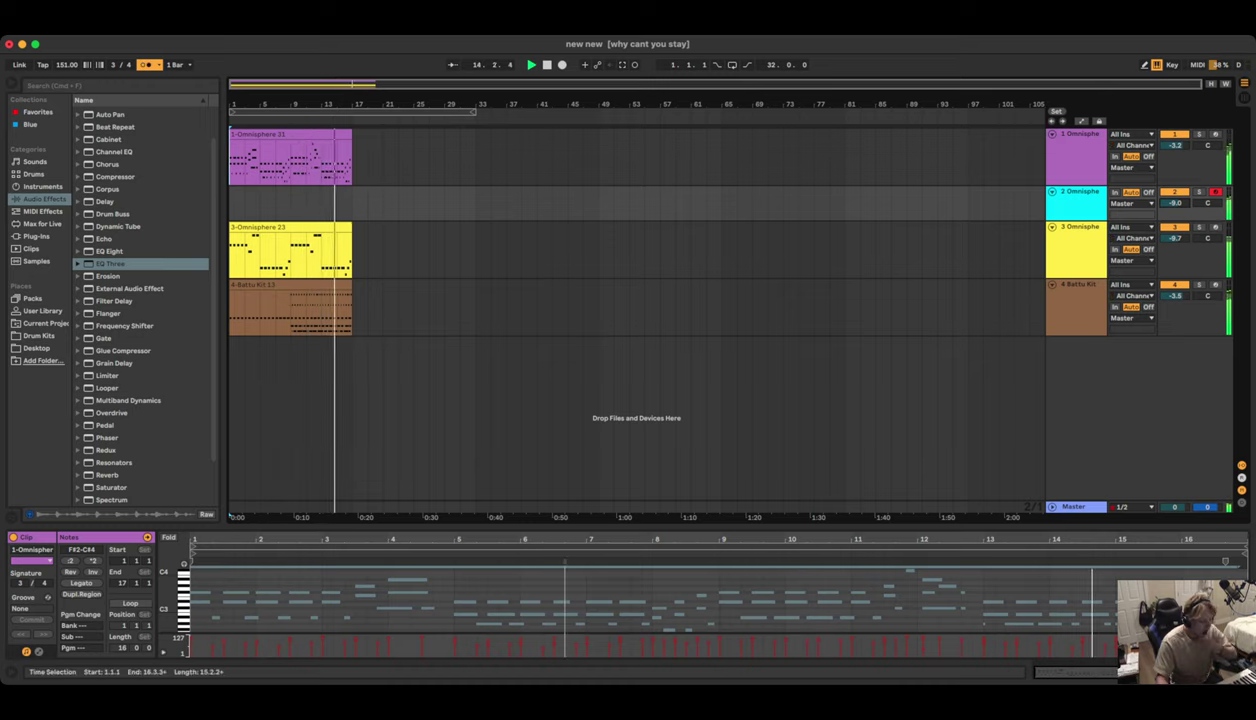
Record two 16-bar takes on the armed second Omnisphere track from bar 1, replacing the first take with the second
key("super+Tab")
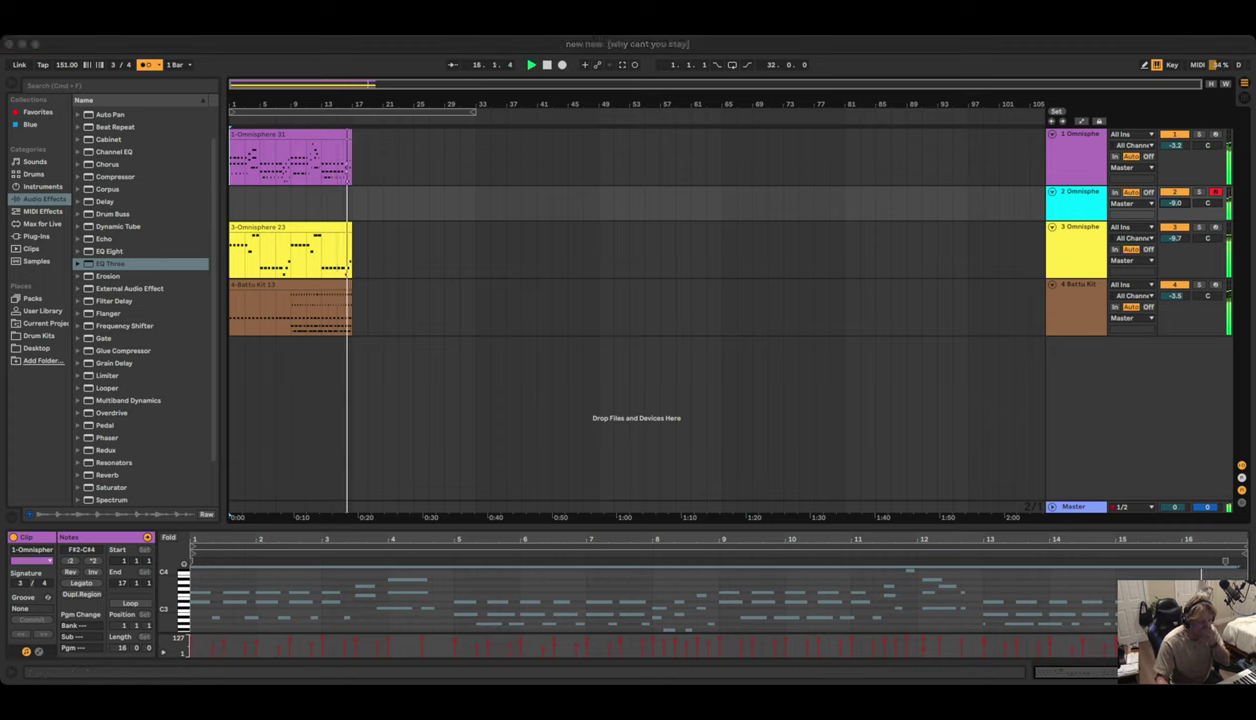
key("super+Tab")
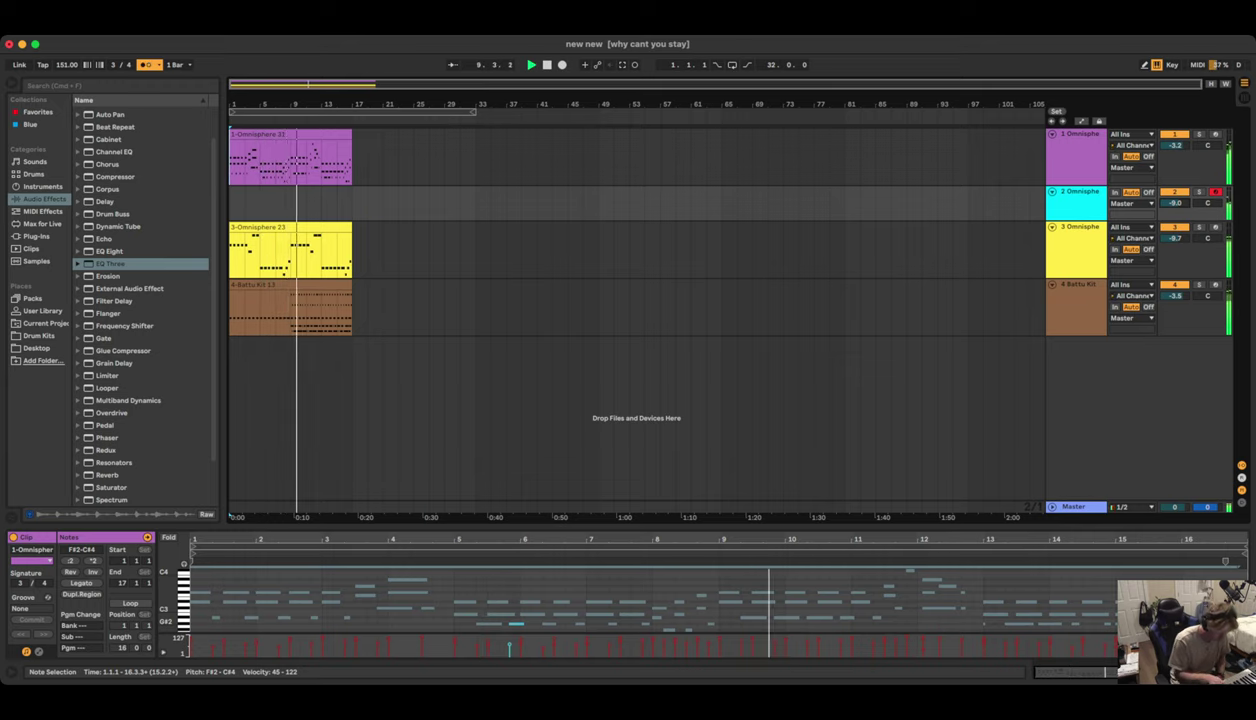
key("space")
key("F9")
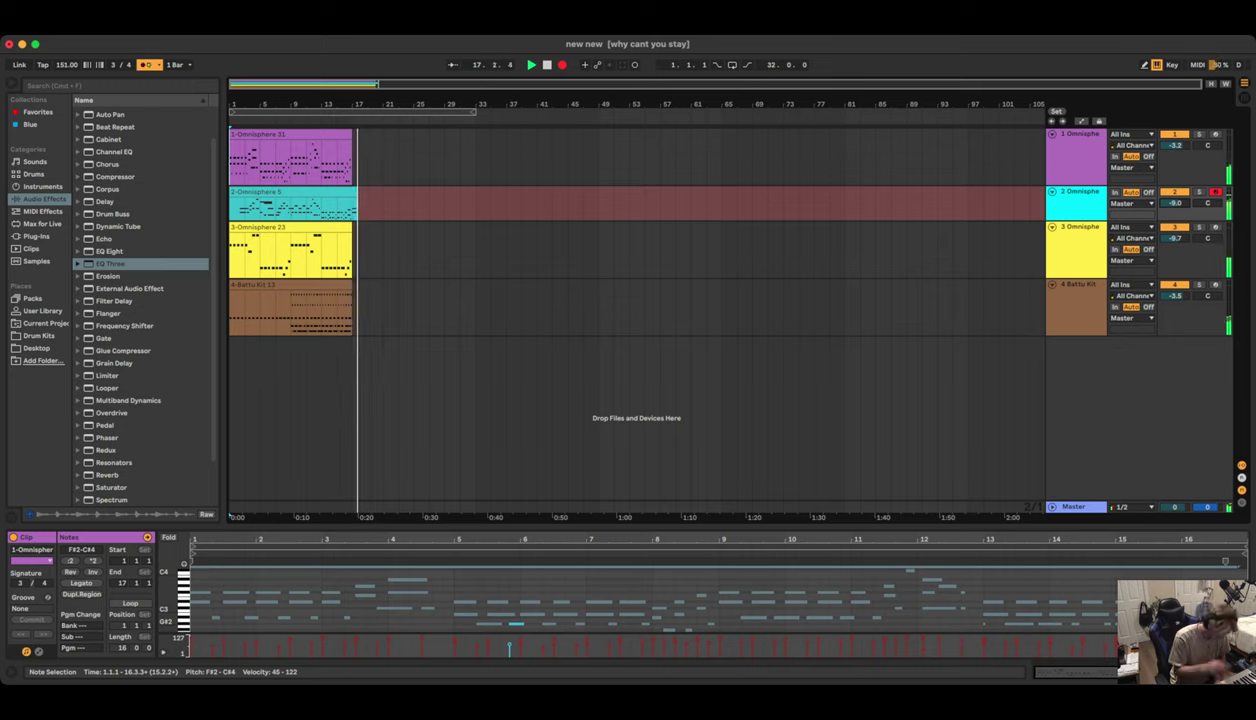
key("space")
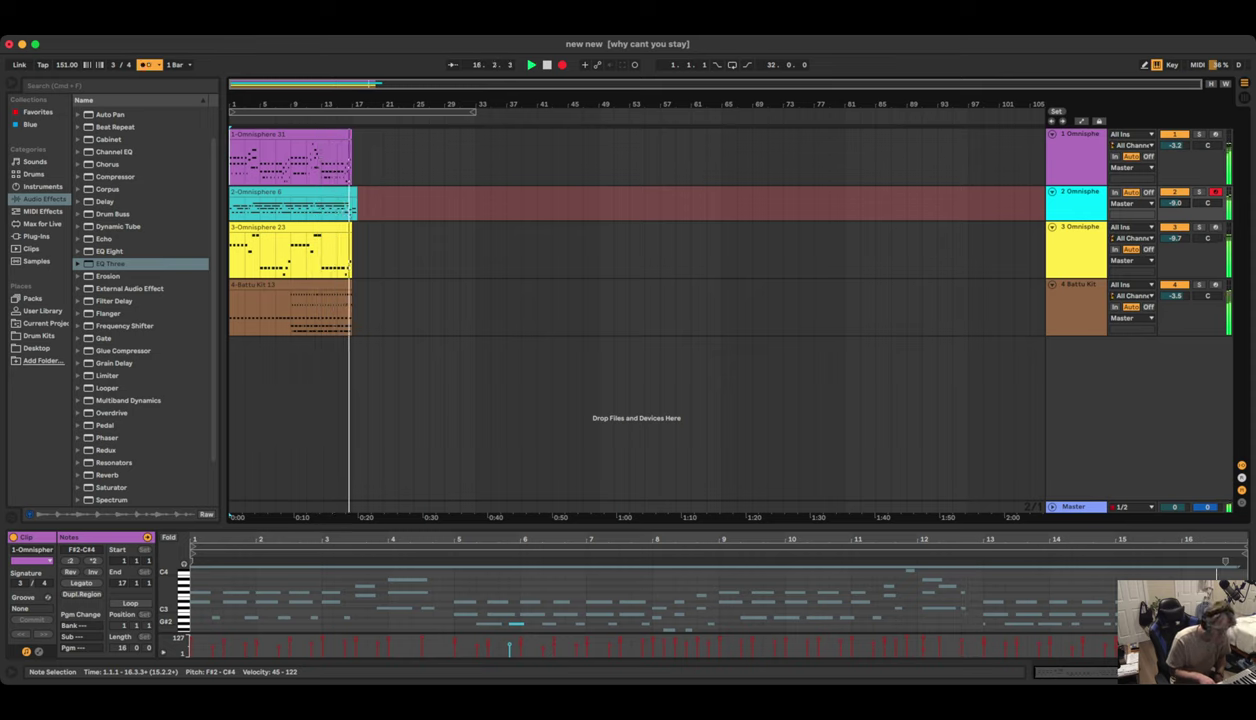
key("space")
Play back the song, trim the second Omnisphere track's clip to end at bar 17 and set its volume to -14.3 dB
key("space")
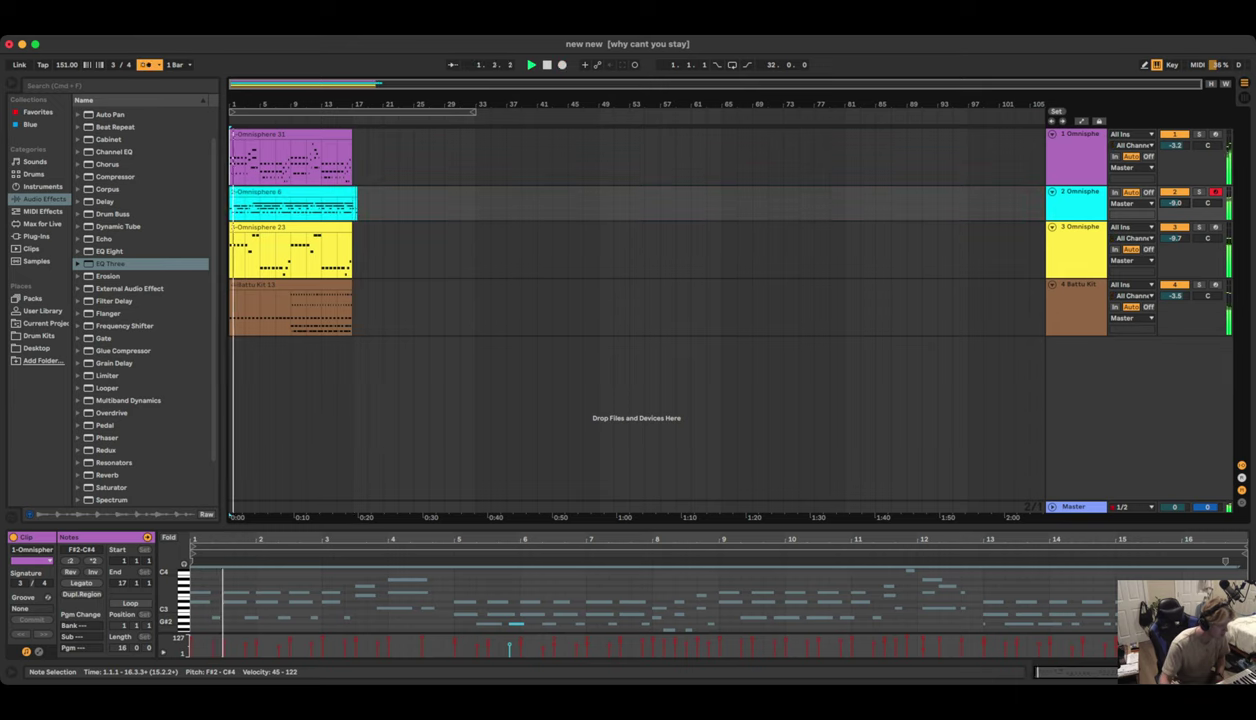
left_click_drag(368, 205, 353, 205)
key("Delete")
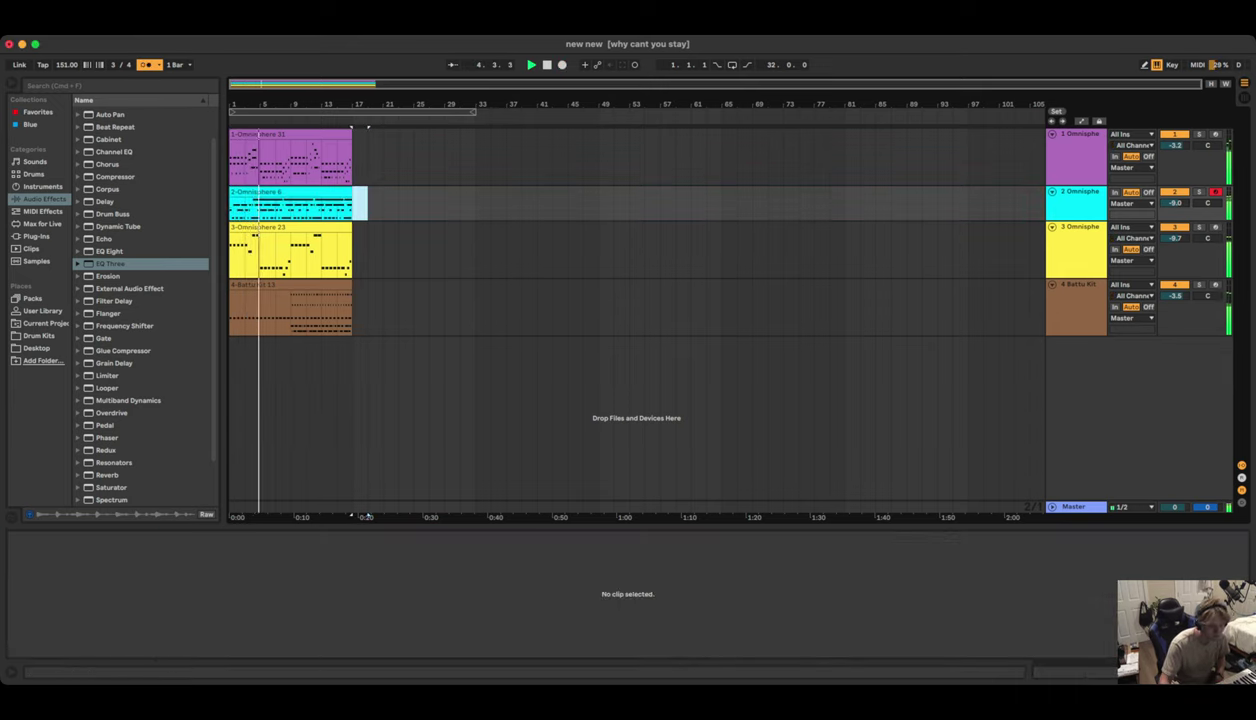
left_click(1175, 203)
left_click_drag(1175, 203, 1175, 204)
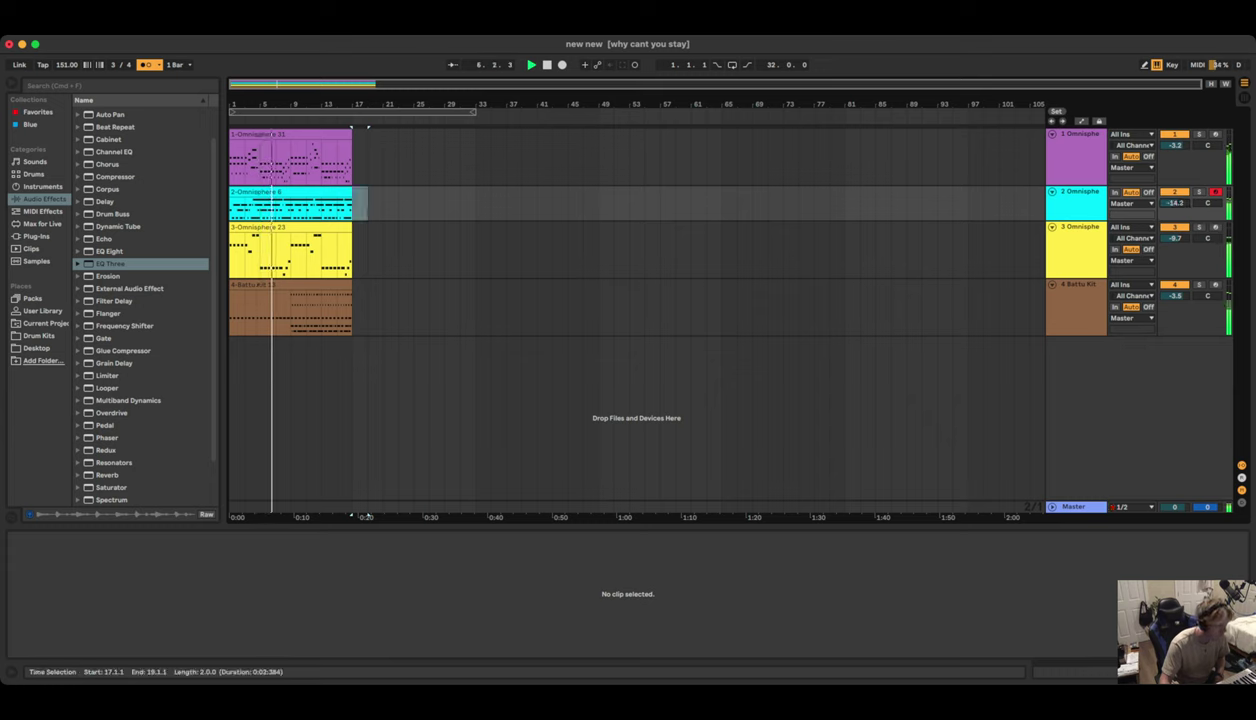
Select and quantize all notes in the second Omnisphere track's clip, then deselect it
left_click(304, 192)
left_click(402, 604)
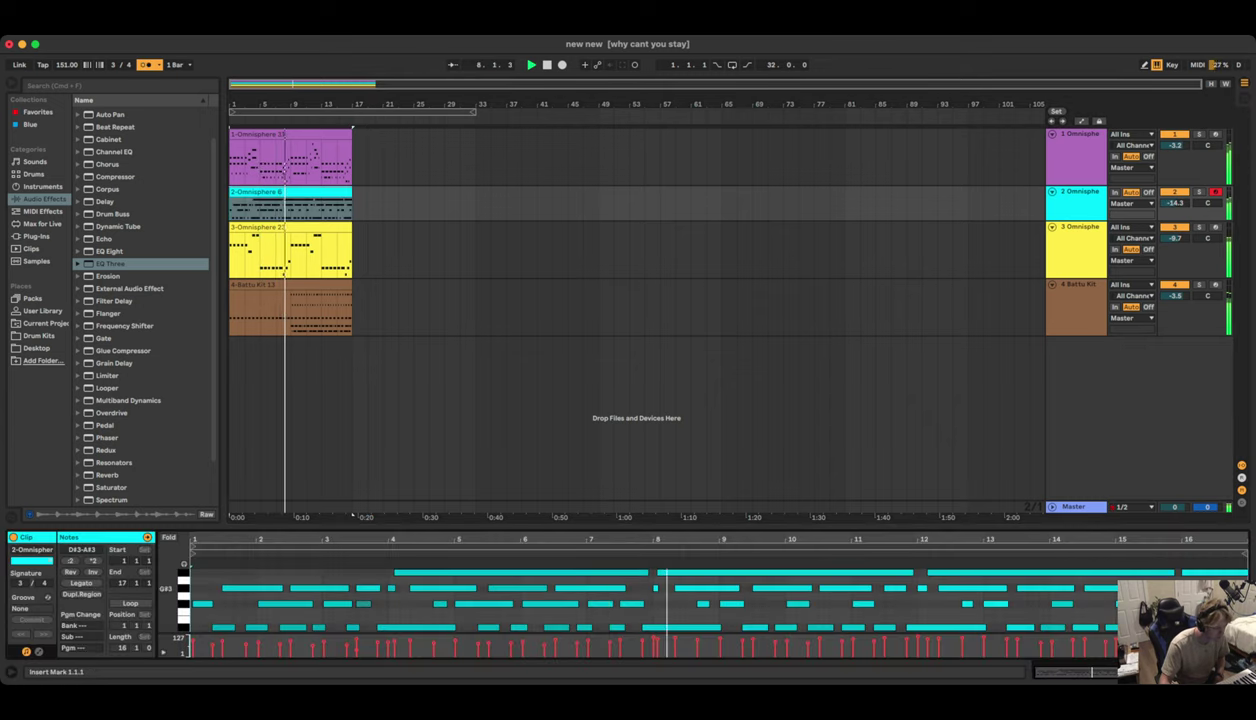
key("super+a")
key("super+u")
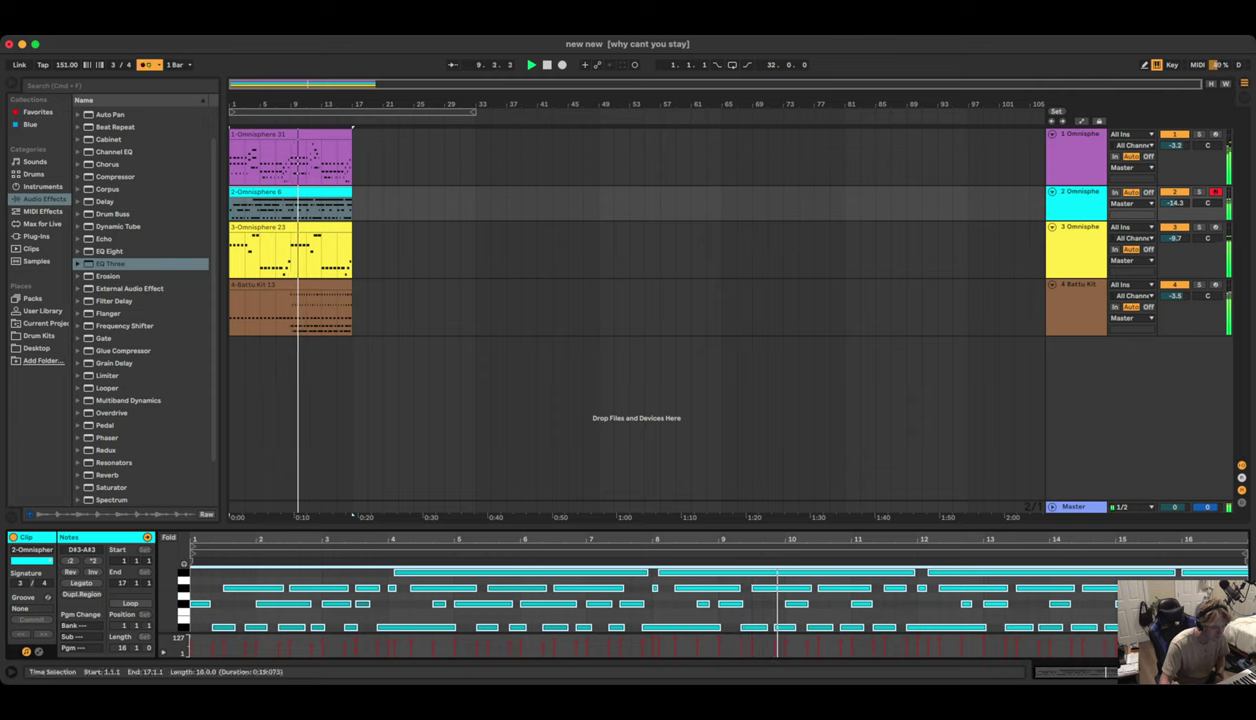
left_click(860, 305)
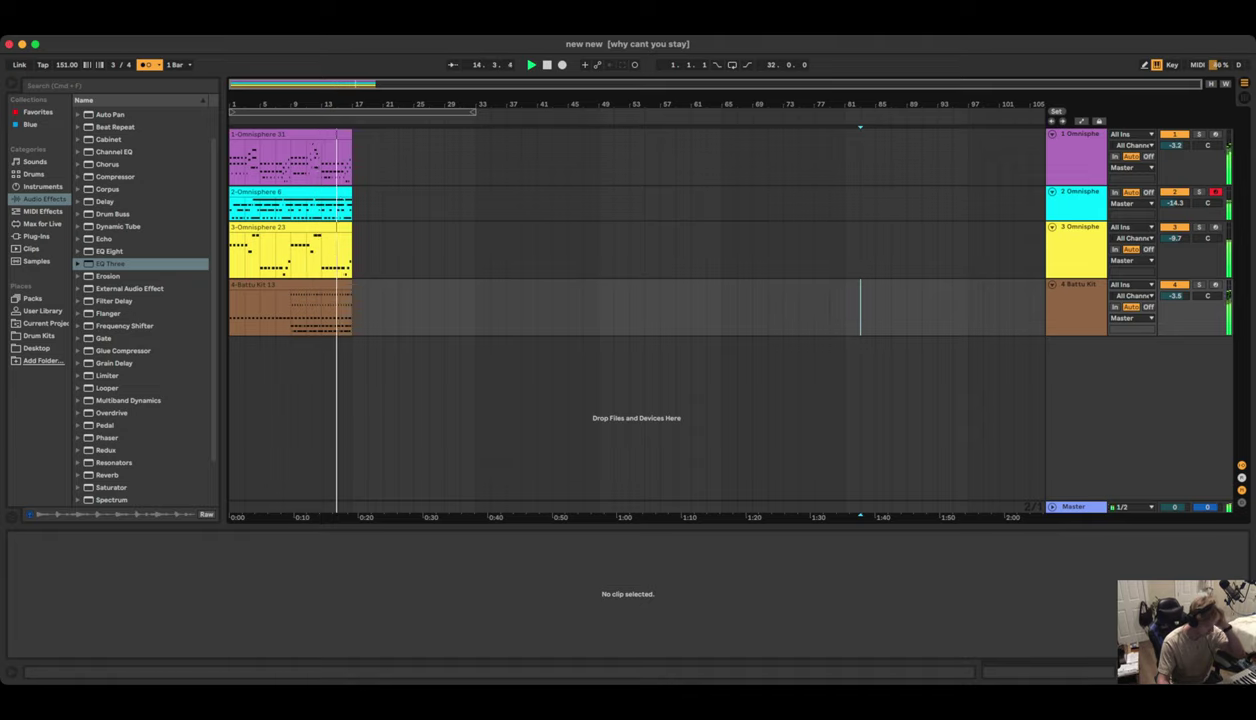
key("super+Tab")
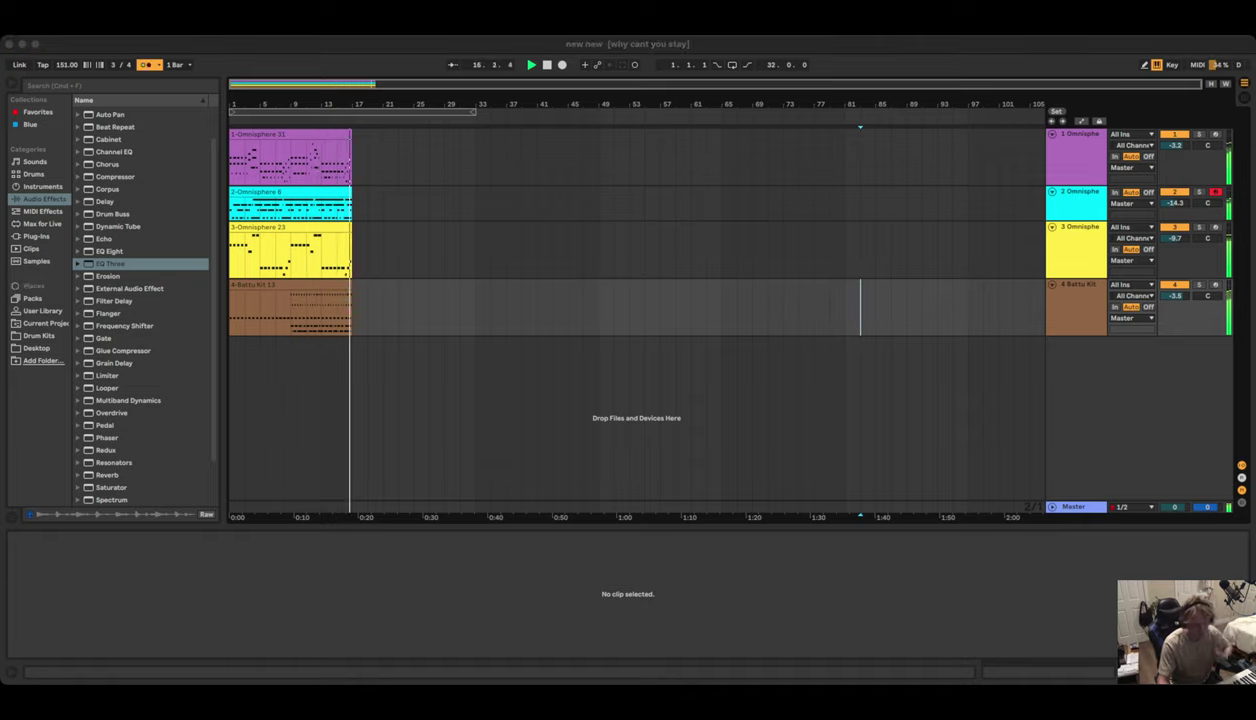